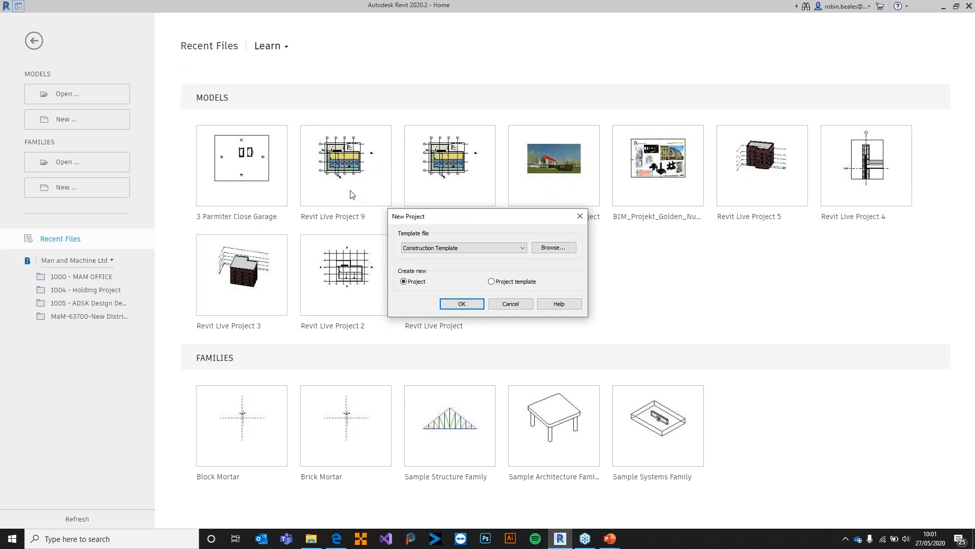
Step: Create a new project from the Construction Template
{"action": "left_click", "coordinate": [419, 249]}
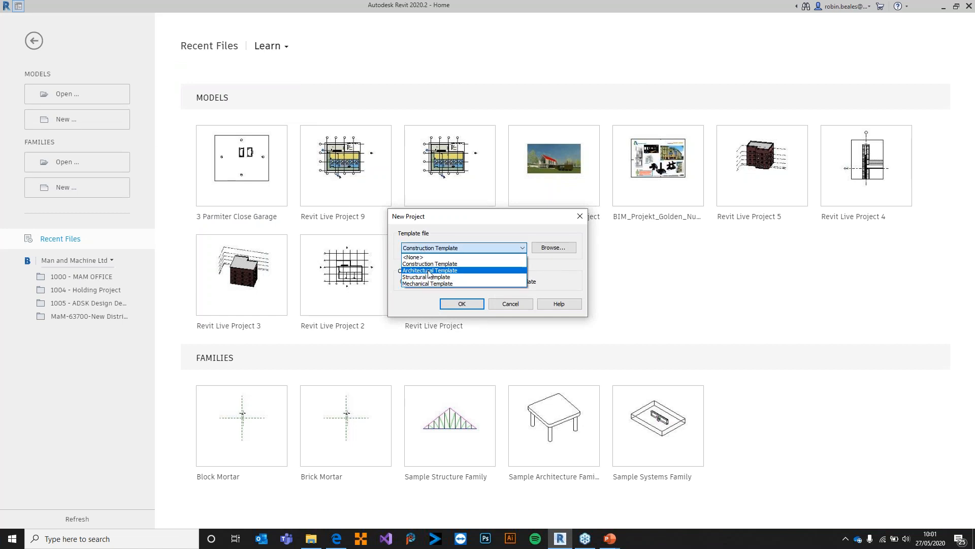
{"action": "left_click", "coordinate": [437, 264]}
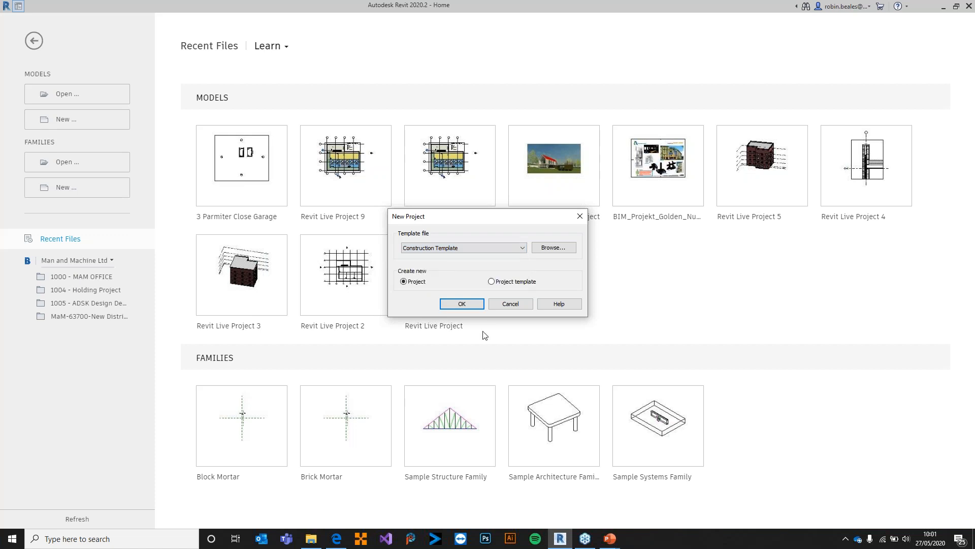
{"action": "left_click", "coordinate": [463, 304]}
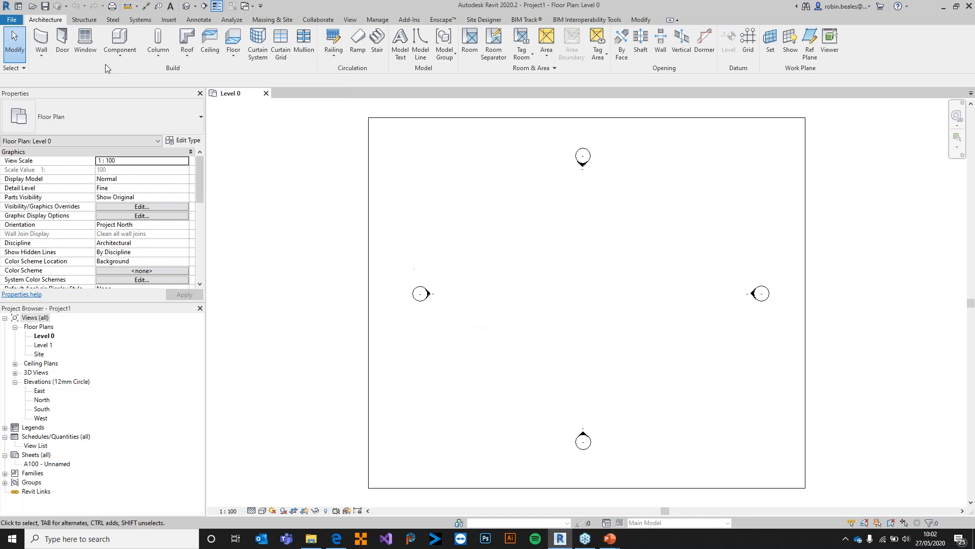
Step: Review the file locations and hardware settings in the program options, then close them without making changes
{"action": "left_click", "coordinate": [11, 20]}
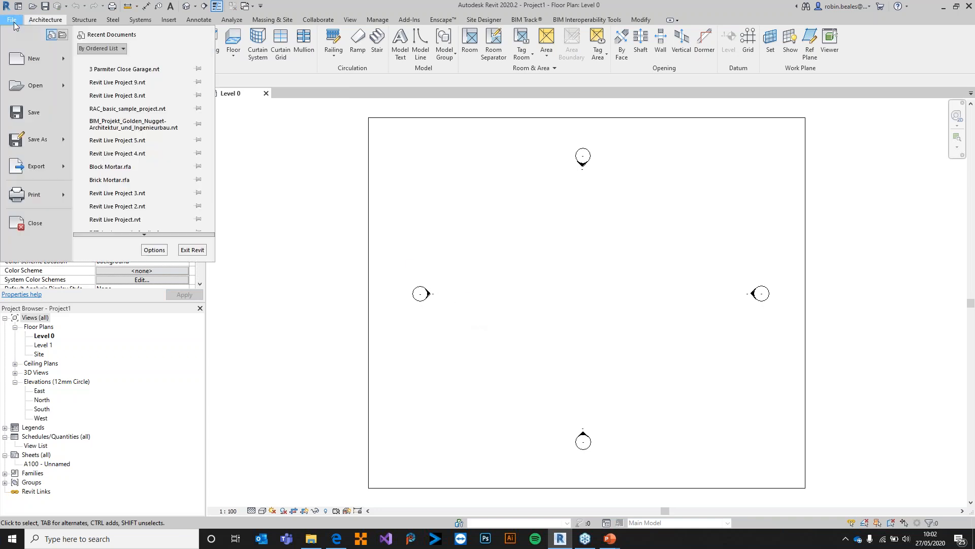
{"action": "left_click", "coordinate": [154, 250]}
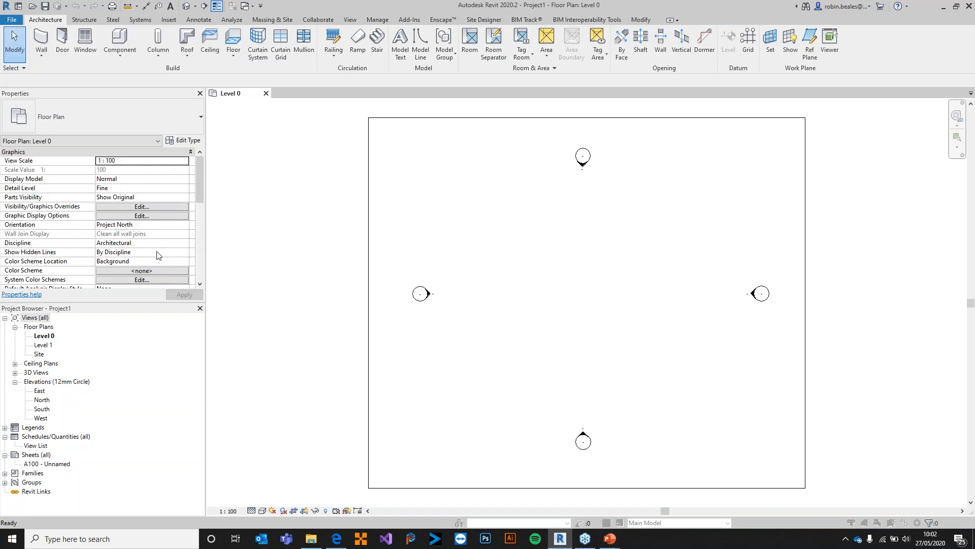
{"action": "left_click", "coordinate": [390, 168]}
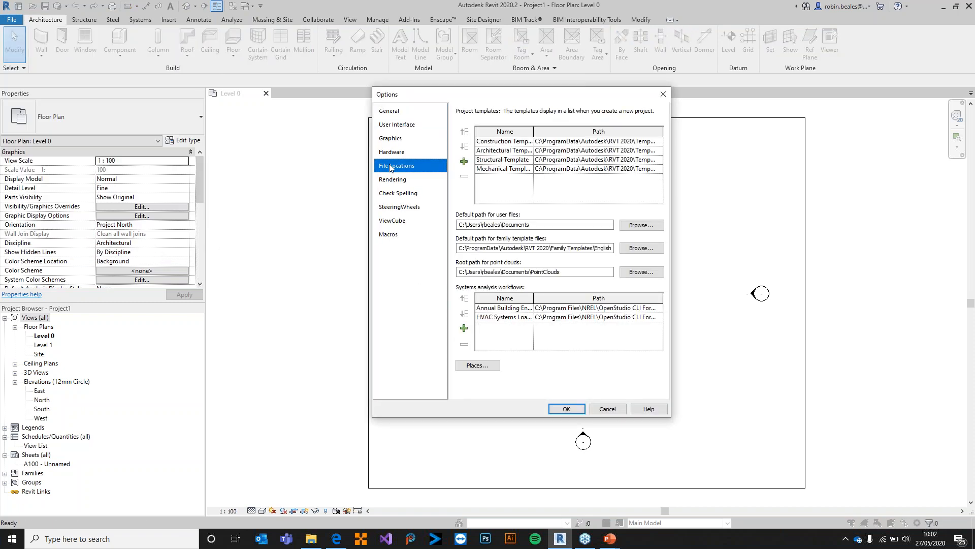
{"action": "left_click", "coordinate": [400, 152]}
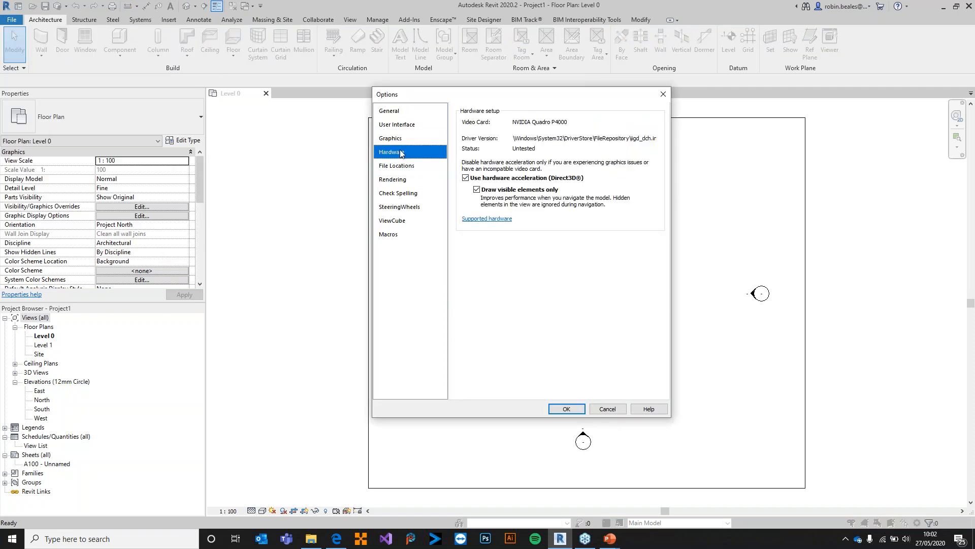
{"action": "left_click", "coordinate": [606, 409]}
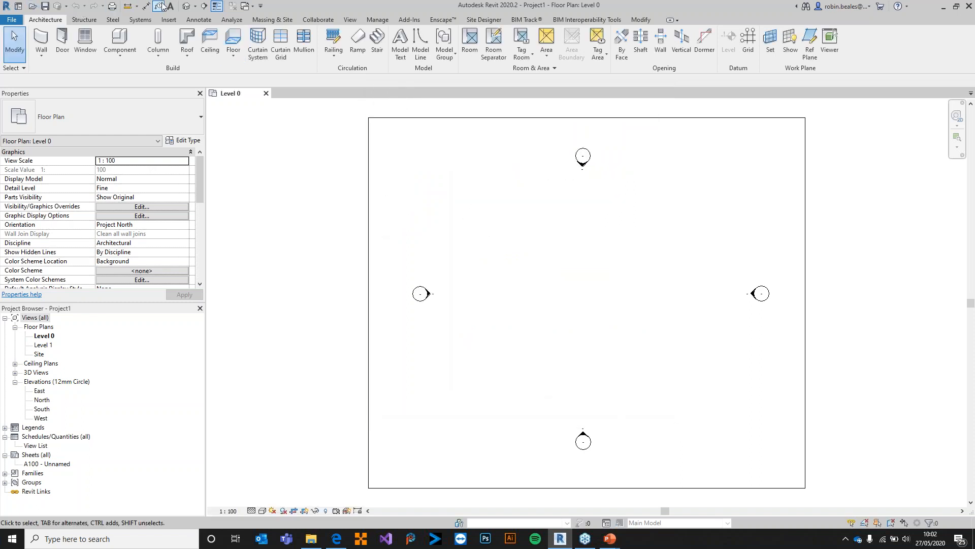
{"action": "left_click", "coordinate": [220, 5]}
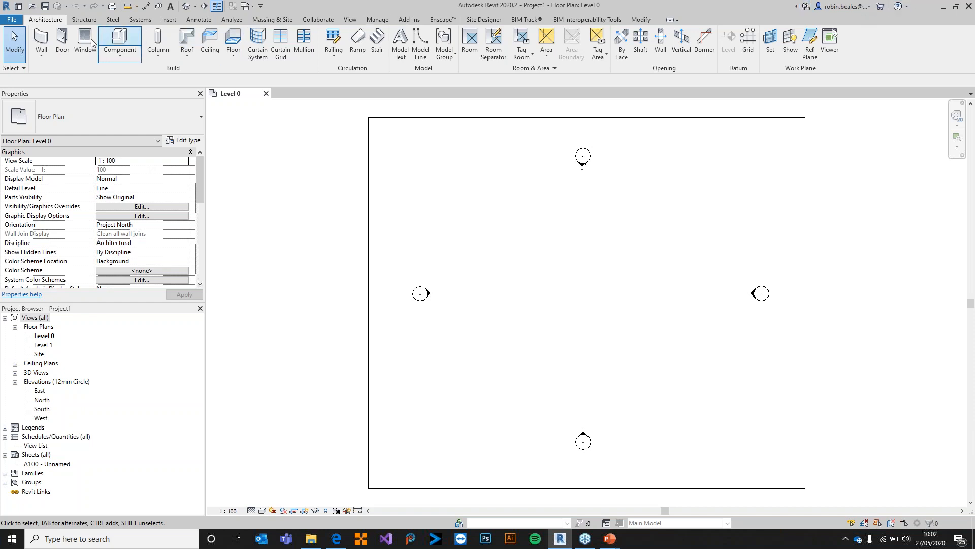
{"action": "left_click", "coordinate": [85, 20]}
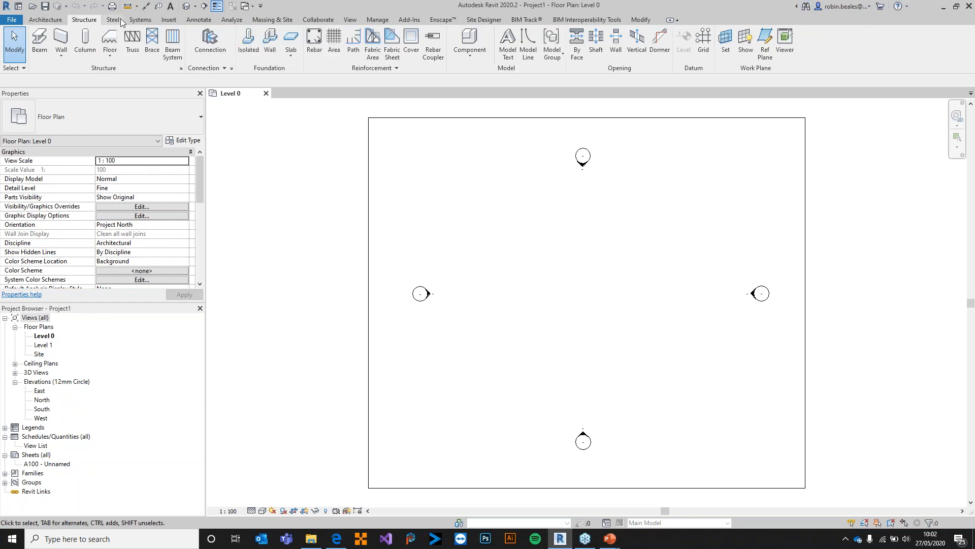
{"action": "scroll", "coordinate": [136, 20], "scroll_direction": "down", "scroll_amount": 3}
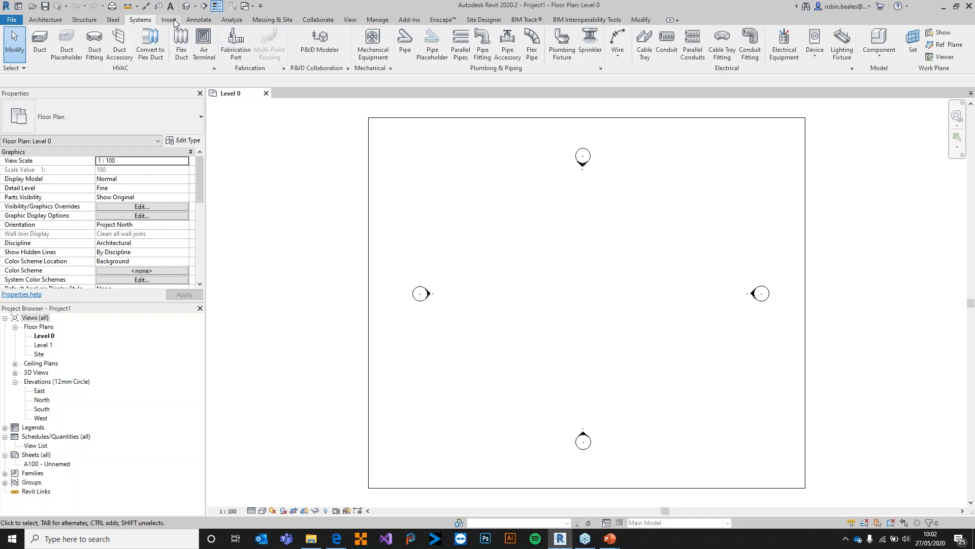
{"action": "left_click", "coordinate": [194, 20]}
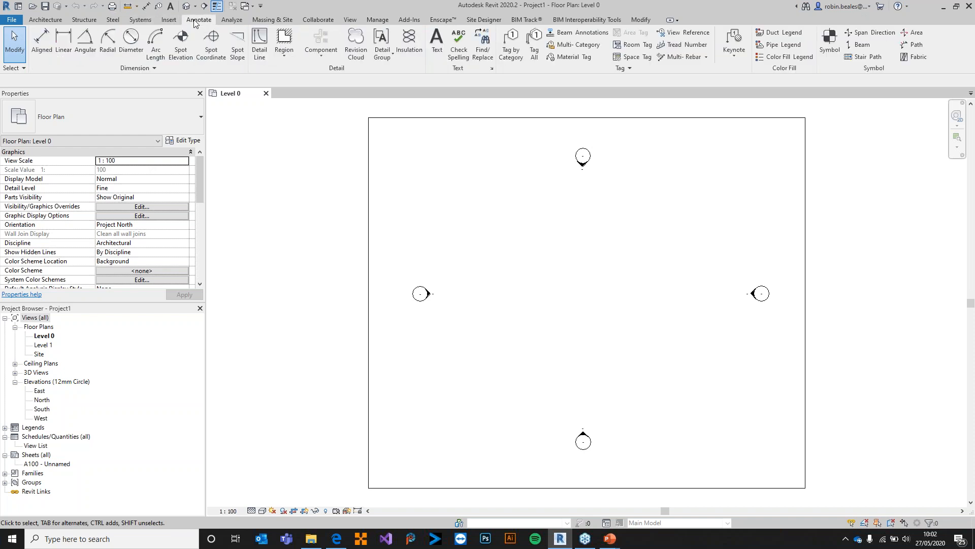
{"action": "left_click", "coordinate": [32, 20]}
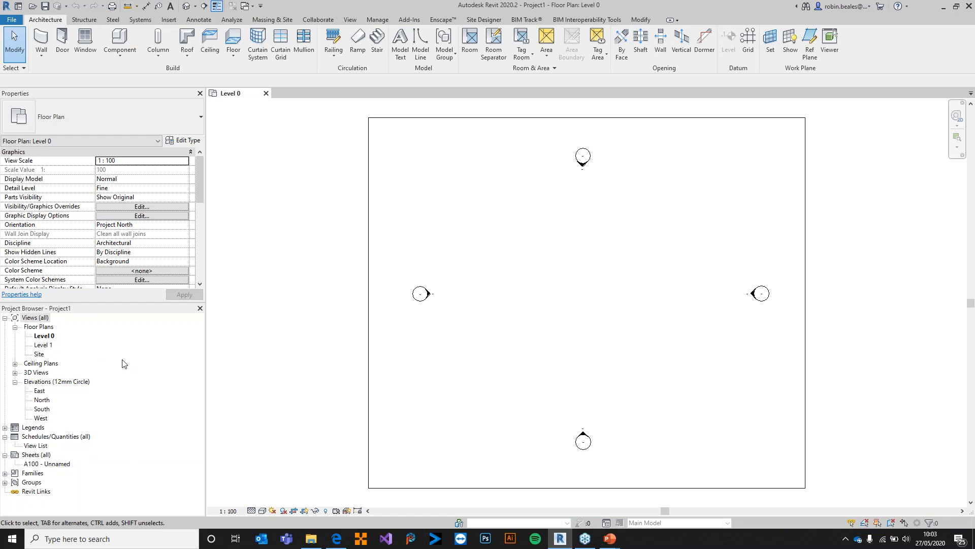
{"action": "mouse_move", "coordinate": [245, 109]}
{"action": "left_mouse_down"}
{"action": "mouse_move", "coordinate": [604, 408]}
{"action": "mouse_move", "coordinate": [932, 503]}
{"action": "mouse_move", "coordinate": [919, 472]}
{"action": "left_mouse_up"}
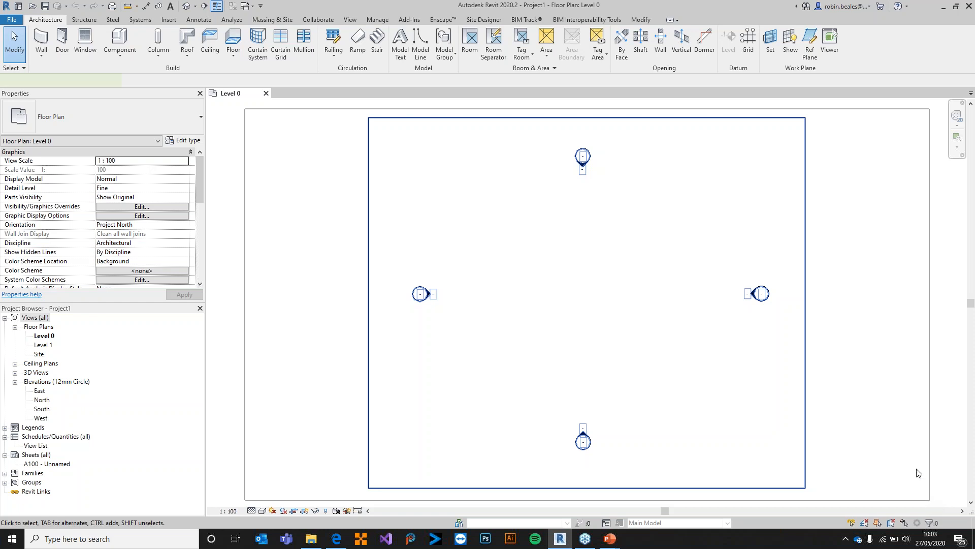
{"action": "left_click", "coordinate": [608, 275]}
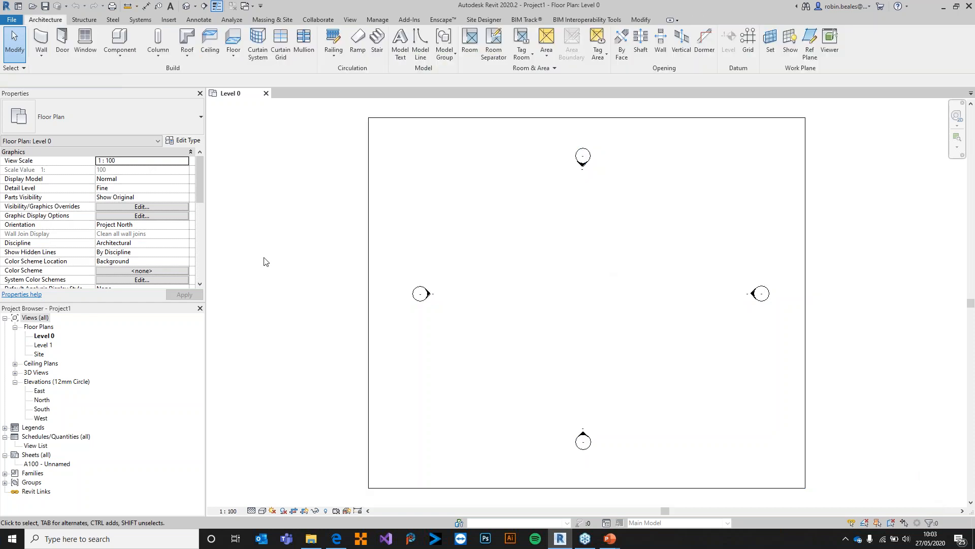
Step: Open the East elevation and stretch the right ends of the aligned level lines to roughly four times their length
{"action": "double_click", "coordinate": [39, 390]}
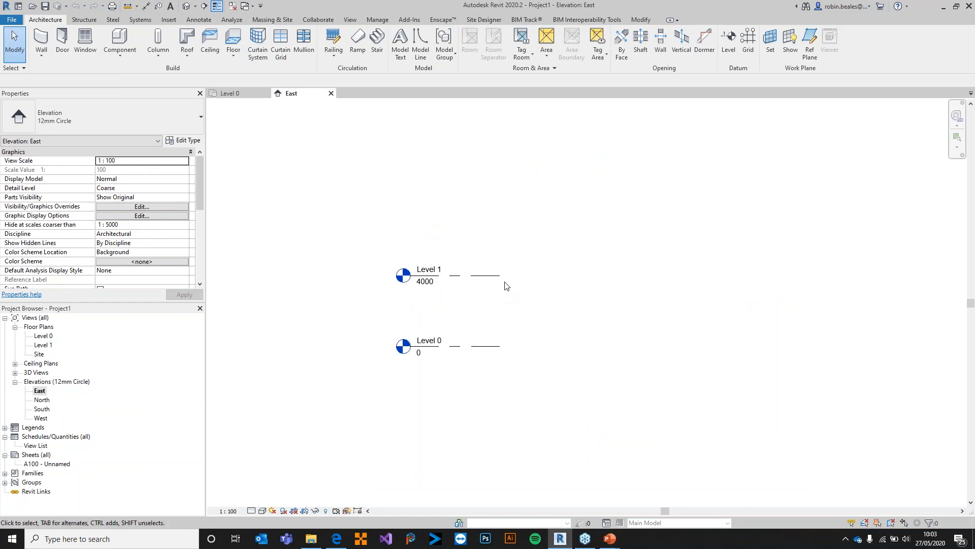
{"action": "left_click", "coordinate": [432, 277]}
{"action": "left_click_drag", "start_coordinate": [793, 282], "coordinate": [797, 282]}
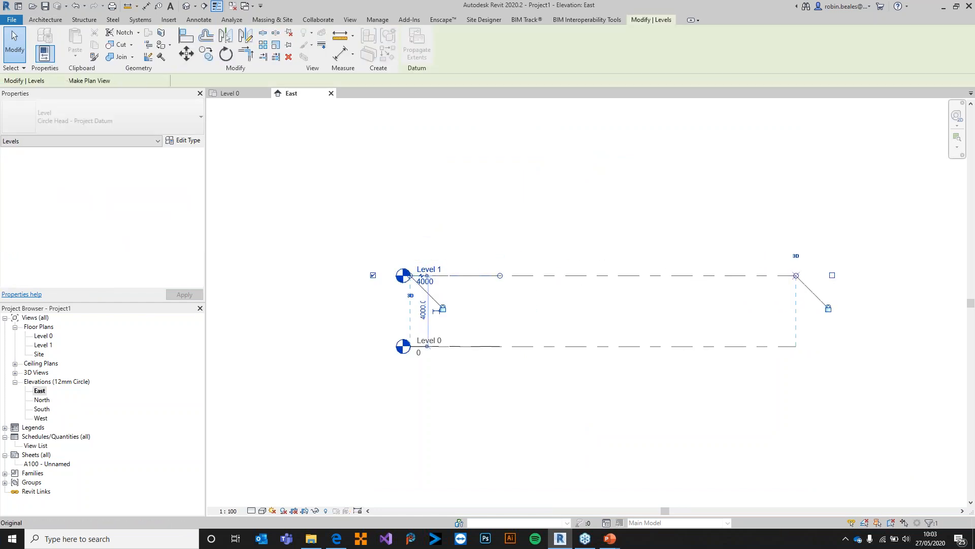
{"action": "scroll", "coordinate": [676, 292], "scroll_direction": "down", "scroll_amount": 1}
{"action": "middle_click_drag", "start_coordinate": [599, 293], "coordinate": [535, 309]}
{"action": "left_click", "coordinate": [535, 272]}
{"action": "left_click", "coordinate": [538, 309]}
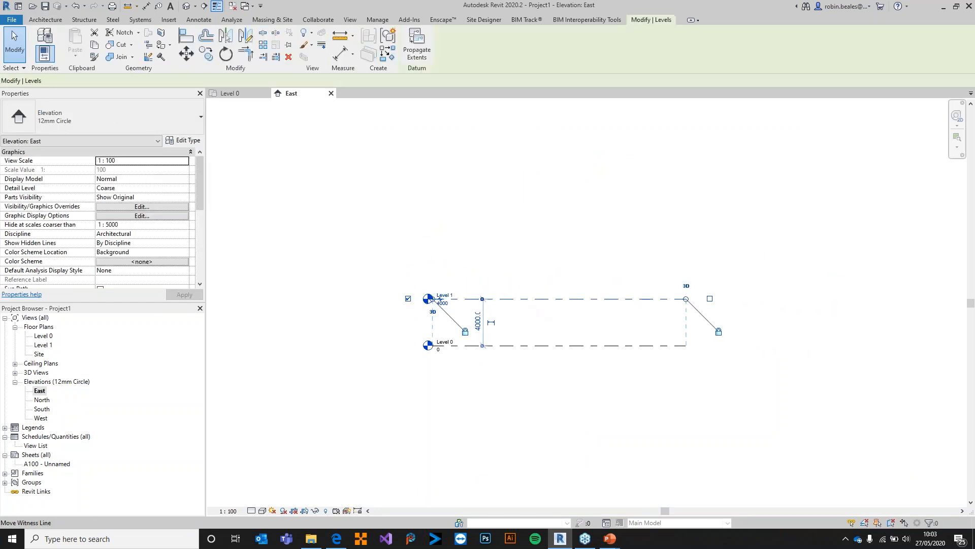
{"action": "middle_click_drag", "start_coordinate": [521, 249], "coordinate": [392, 250]}
{"action": "left_click", "coordinate": [392, 250]}
{"action": "scroll", "coordinate": [406, 308], "scroll_direction": "up", "scroll_amount": 3}
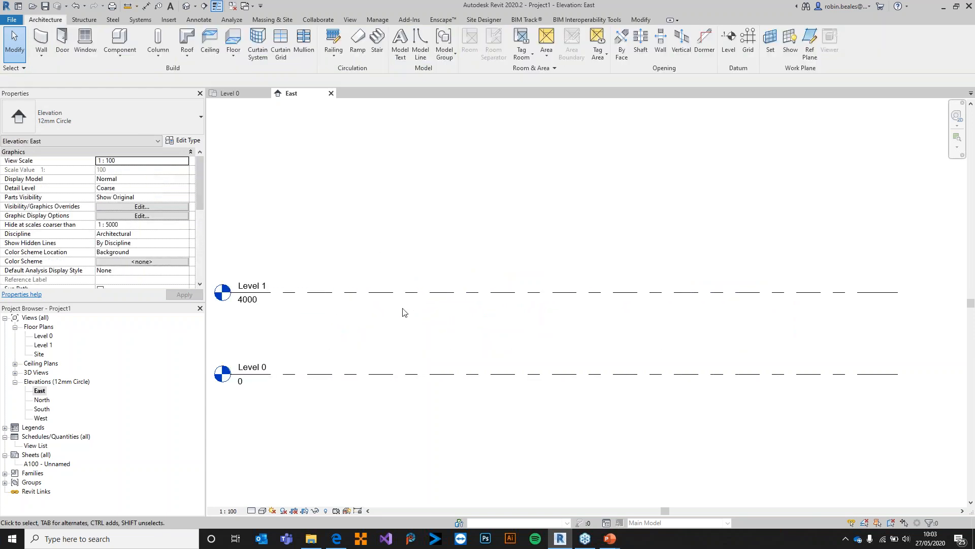
Step: Try a 300 mm spacing between Level 0 and Level 1 by moving Level 0, and undo the change
{"action": "scroll", "coordinate": [429, 305], "scroll_direction": "down", "scroll_amount": 2}
{"action": "left_click", "coordinate": [468, 343]}
{"action": "scroll", "coordinate": [300, 352], "scroll_direction": "up", "scroll_amount": 1}
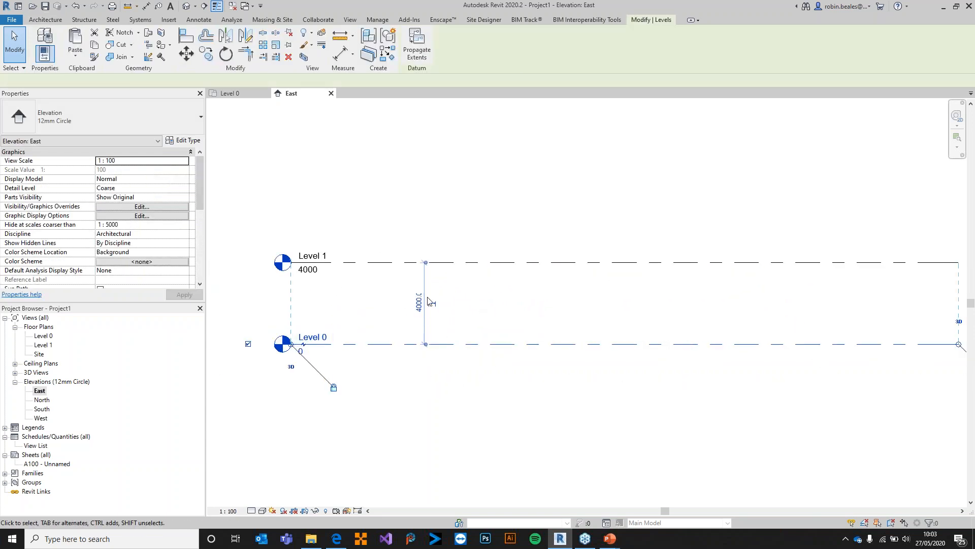
{"action": "left_click", "coordinate": [427, 300]}
{"action": "type", "text": "300"}
{"action": "key", "text": "Return"}
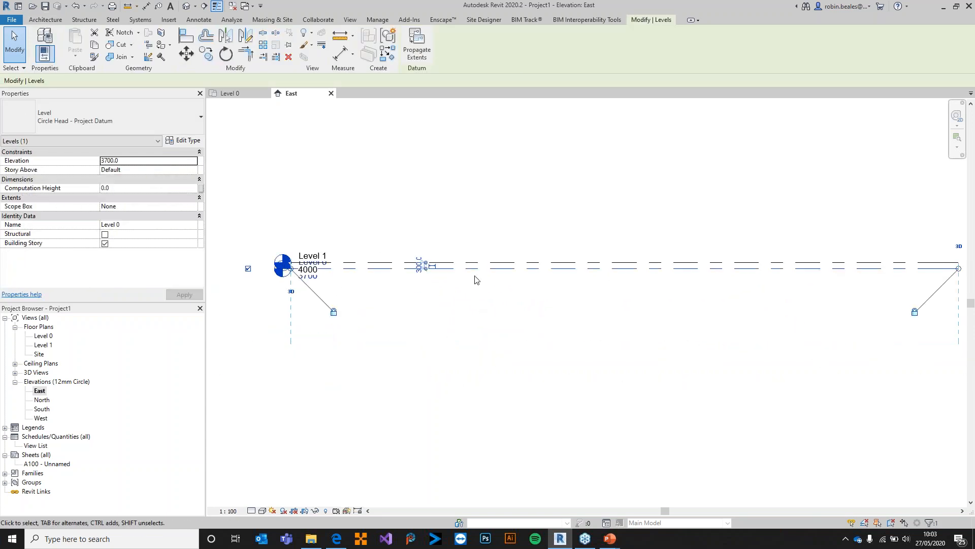
{"action": "left_click", "coordinate": [419, 265]}
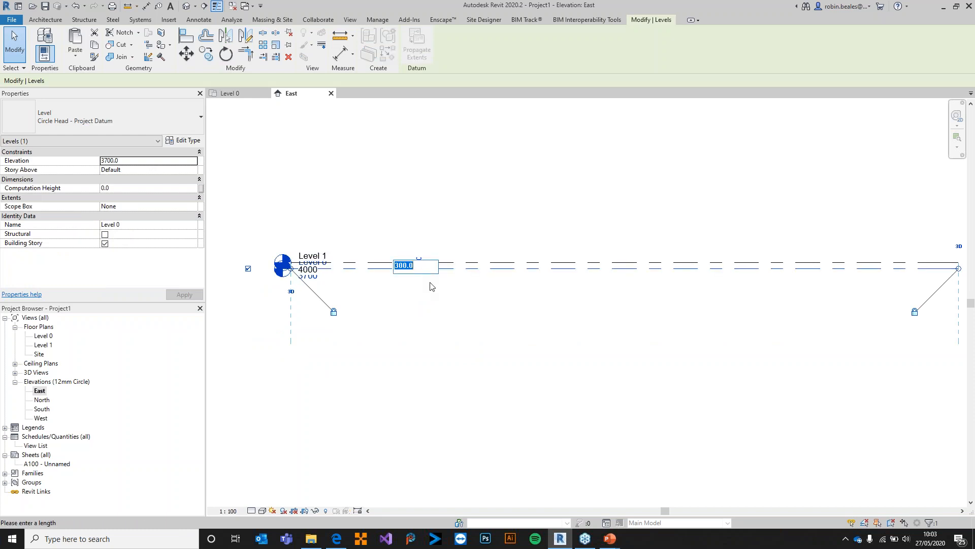
{"action": "key", "text": "Escape"}
{"action": "key", "text": "ctrl+z"}
Step: Set the height of Level 1 above Level 0 to 3000 mm
{"action": "left_click", "coordinate": [451, 262]}
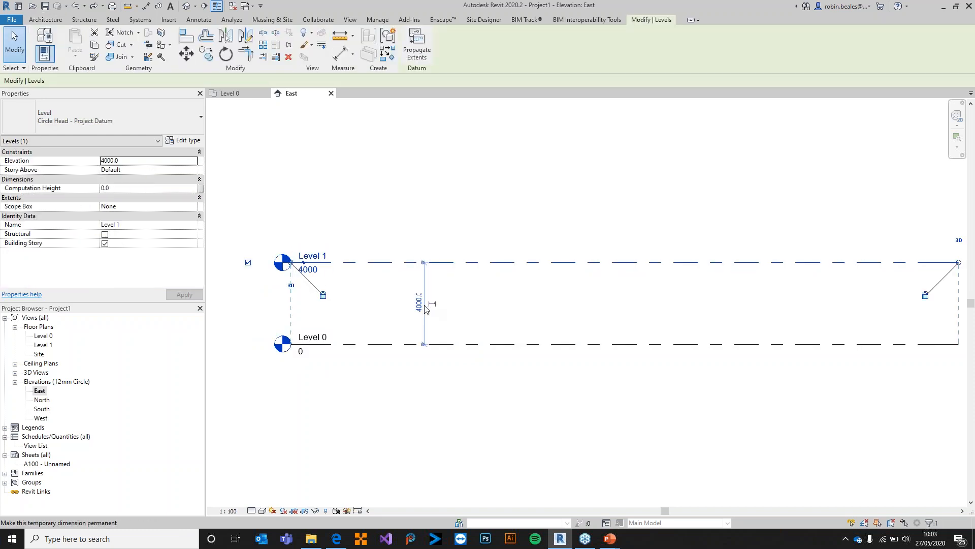
{"action": "left_click", "coordinate": [423, 303]}
{"action": "type", "text": "3"}
{"action": "key", "text": "Return"}
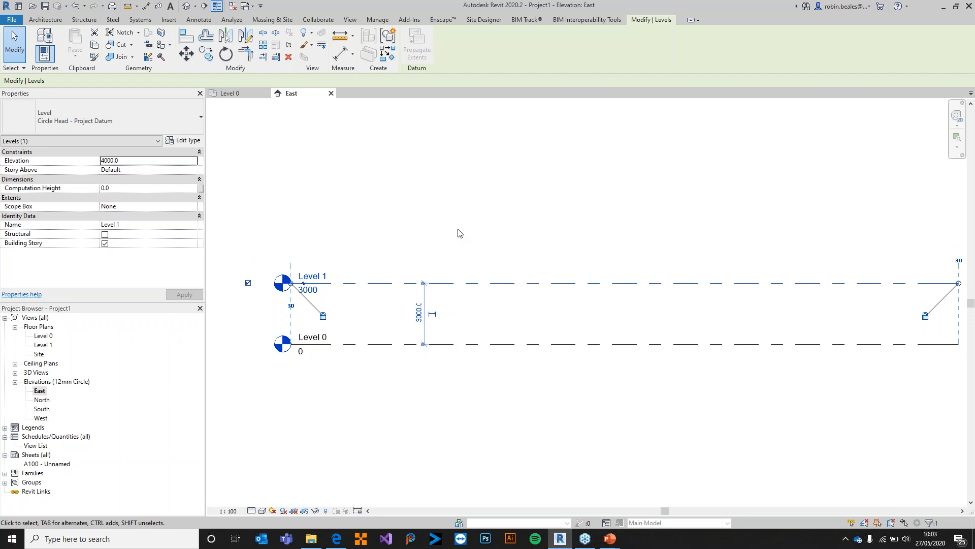
{"action": "left_click", "coordinate": [457, 232]}
{"action": "scroll", "coordinate": [452, 231], "scroll_direction": "down", "scroll_amount": 1}
{"action": "middle_click_drag", "start_coordinate": [528, 203], "coordinate": [459, 228]}
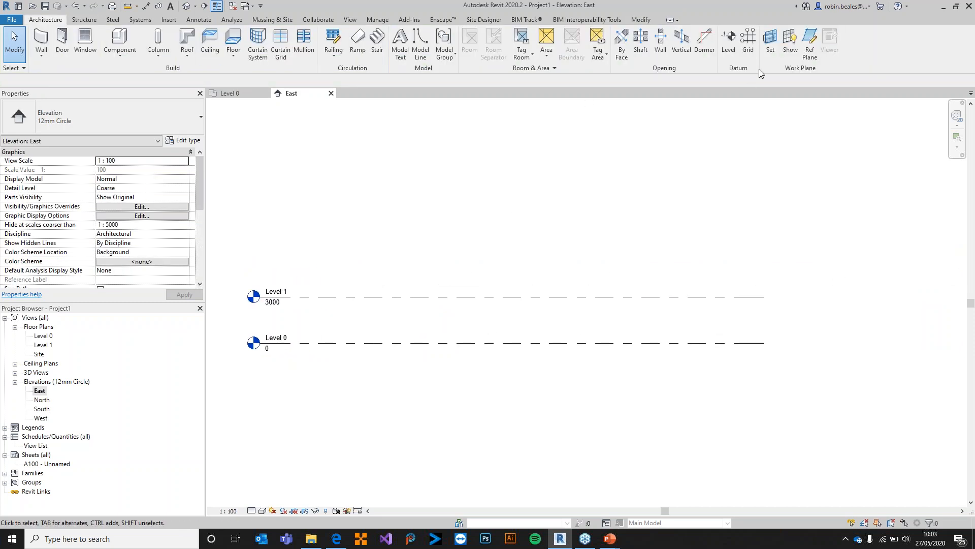
{"action": "left_click", "coordinate": [748, 41]}
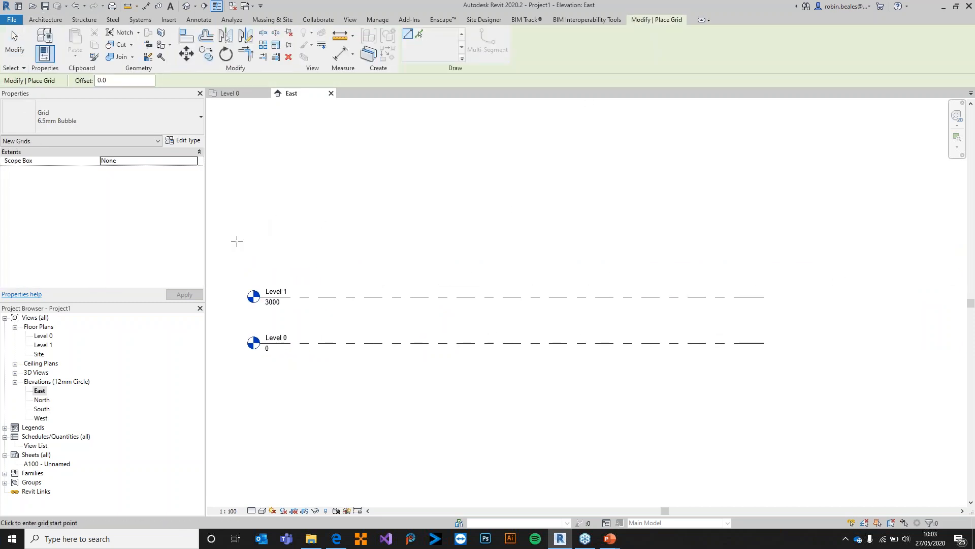
{"action": "middle_click_drag", "start_coordinate": [238, 241], "coordinate": [355, 300]}
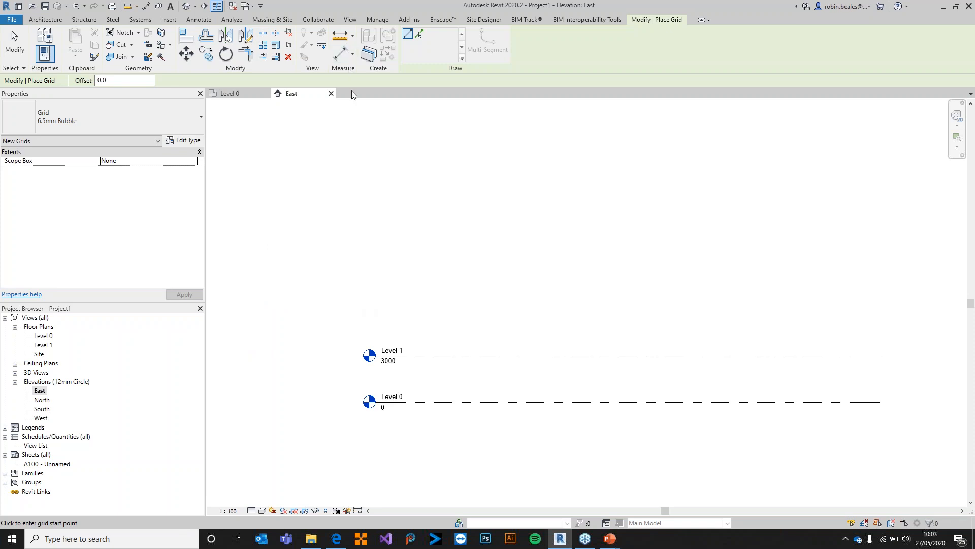
{"action": "key", "text": "Escape"}
Step: Draw a new level above Level 1 at an elevation of about 6200 mm, aligned with both ends of the existing levels
{"action": "left_click", "coordinate": [728, 40]}
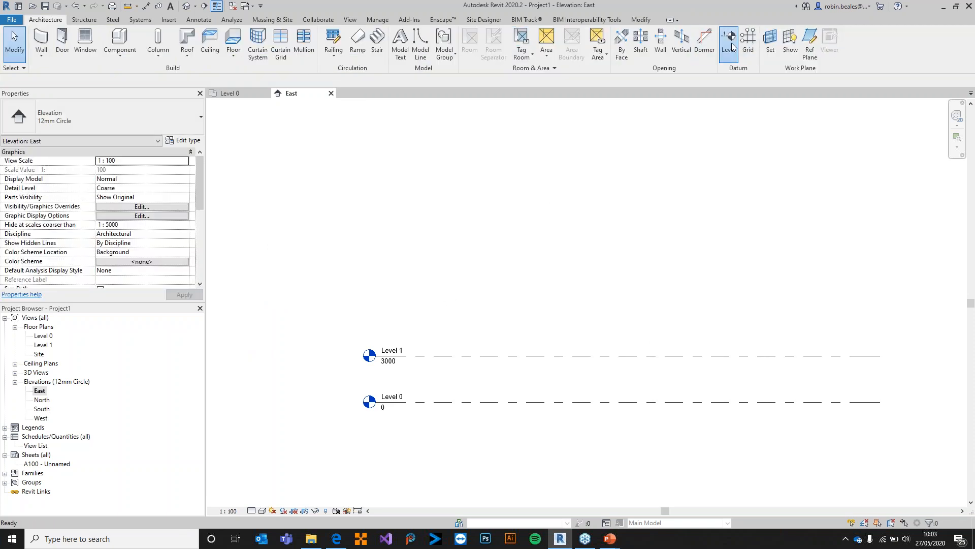
{"action": "left_click", "coordinate": [377, 306]}
{"action": "left_click", "coordinate": [879, 306]}
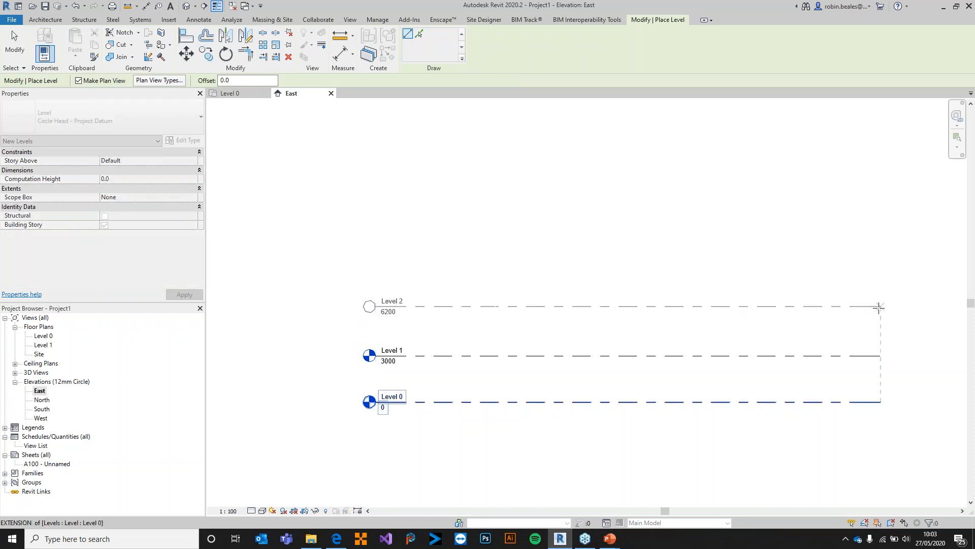
{"action": "key", "text": "Escape"}
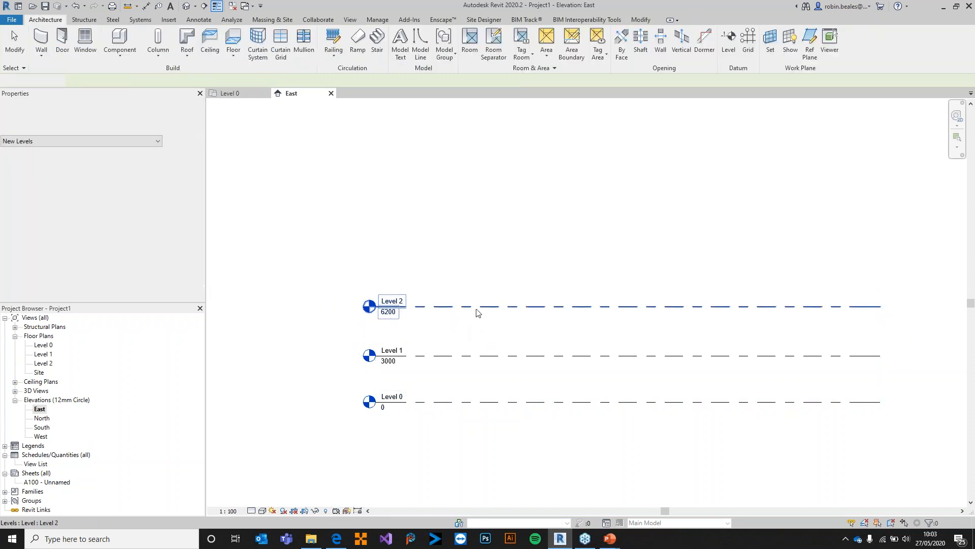
Step: Set the spacing between Level 2 and Level 1 to 3000 mm
{"action": "left_click", "coordinate": [476, 307]}
{"action": "left_click", "coordinate": [472, 331]}
{"action": "type", "text": "3000.0"}
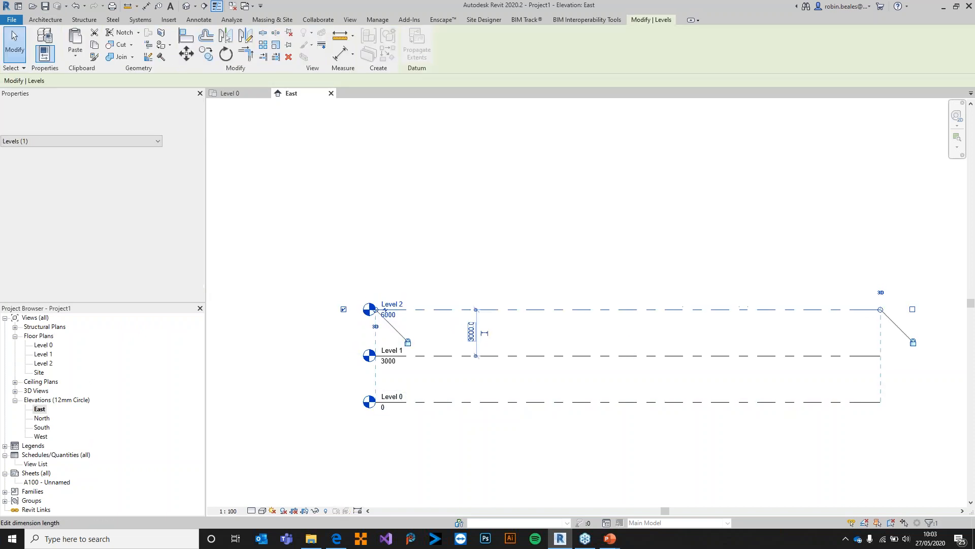
{"action": "key", "text": "Return"}
{"action": "key", "text": "Escape"}
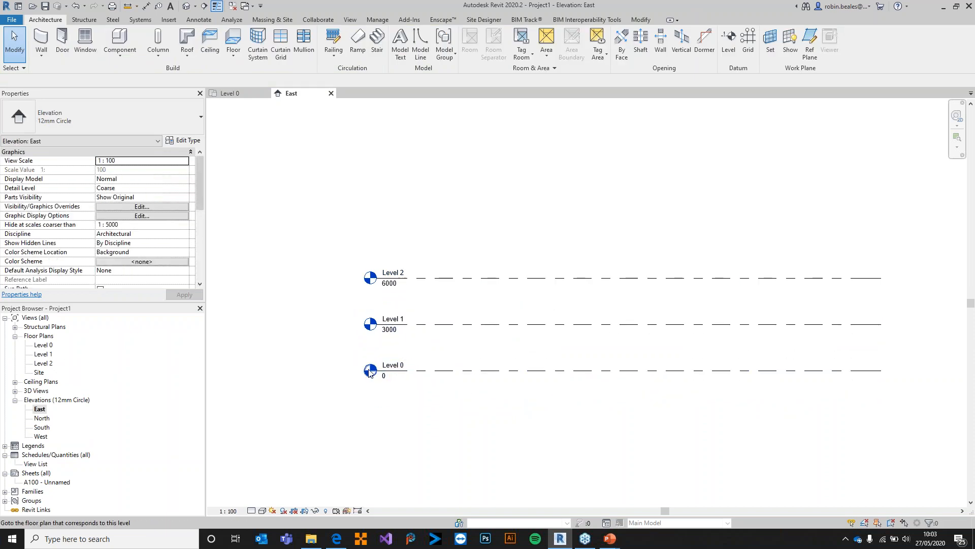
Step: Rename Level 0 to Ground Floor and rename its corresponding views to match
{"action": "double_click", "coordinate": [396, 364]}
{"action": "type", "text": "Ground Floor"}
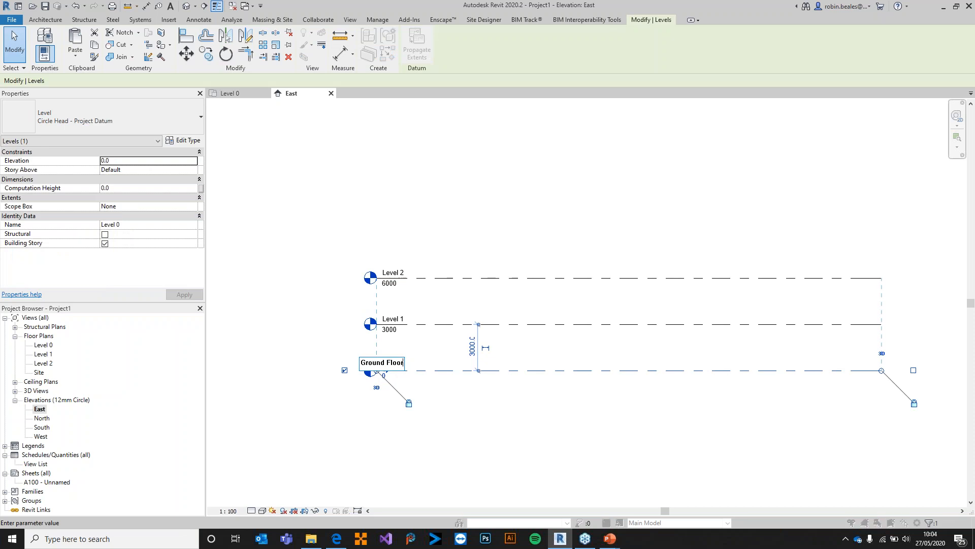
{"action": "key", "text": "Return"}
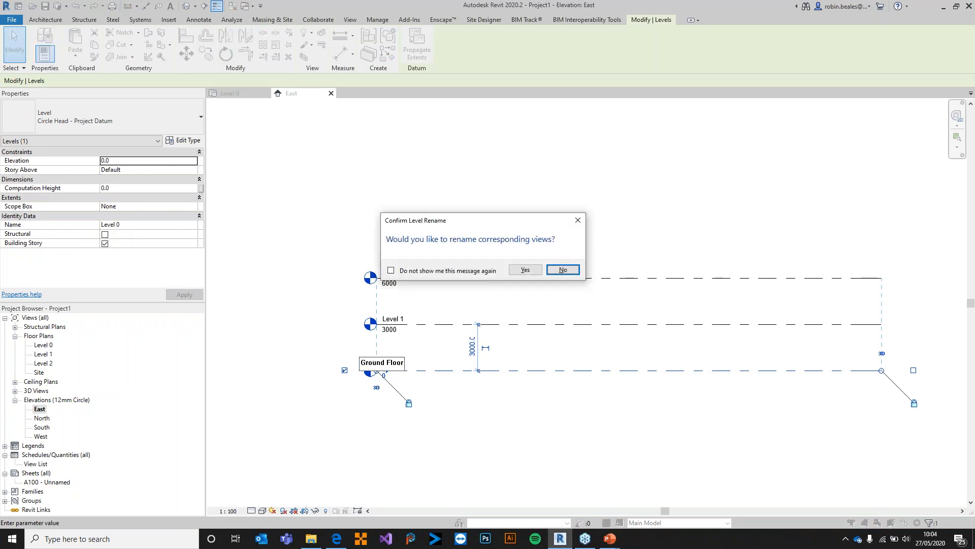
{"action": "left_click", "coordinate": [526, 270]}
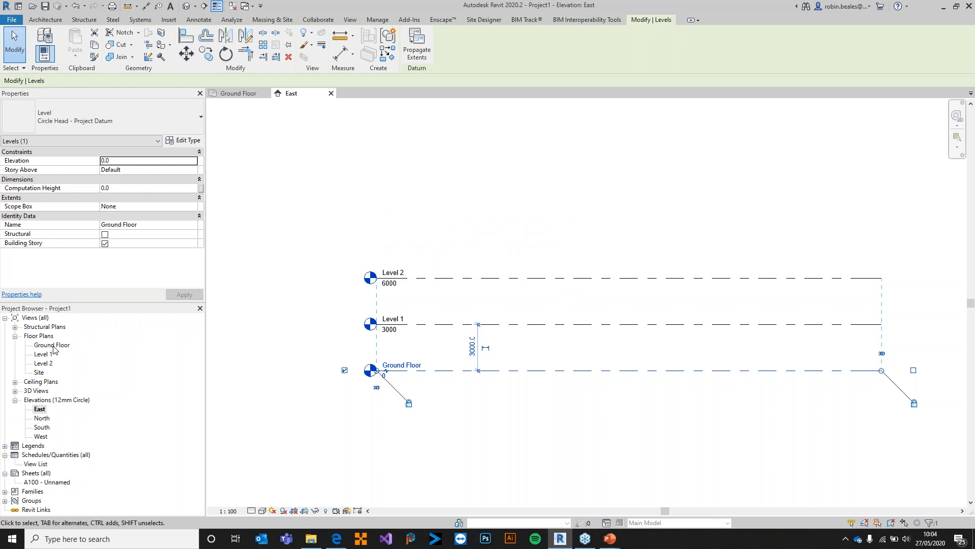
Step: Draw a short horizontal test wall near the middle of the Ground Floor plan
{"action": "left_click", "coordinate": [252, 297]}
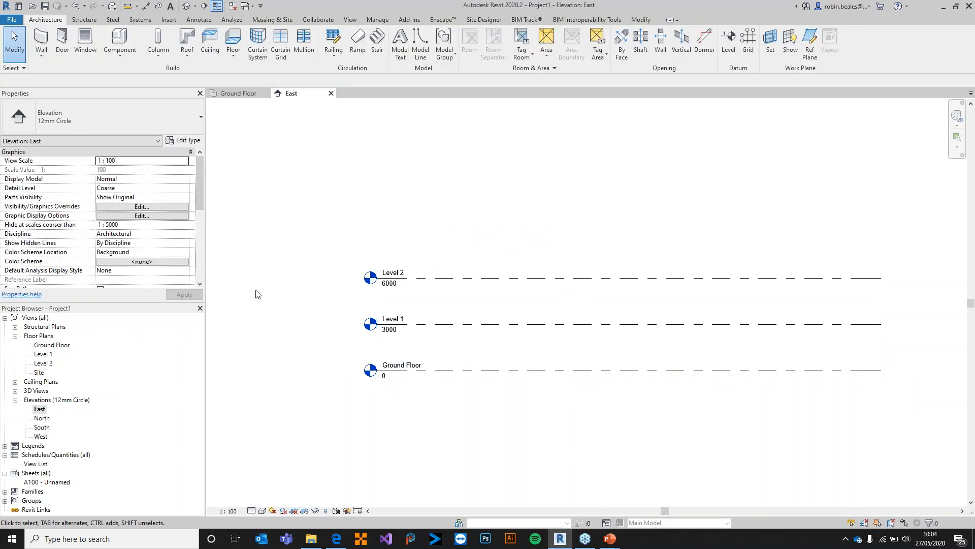
{"action": "double_click", "coordinate": [46, 346]}
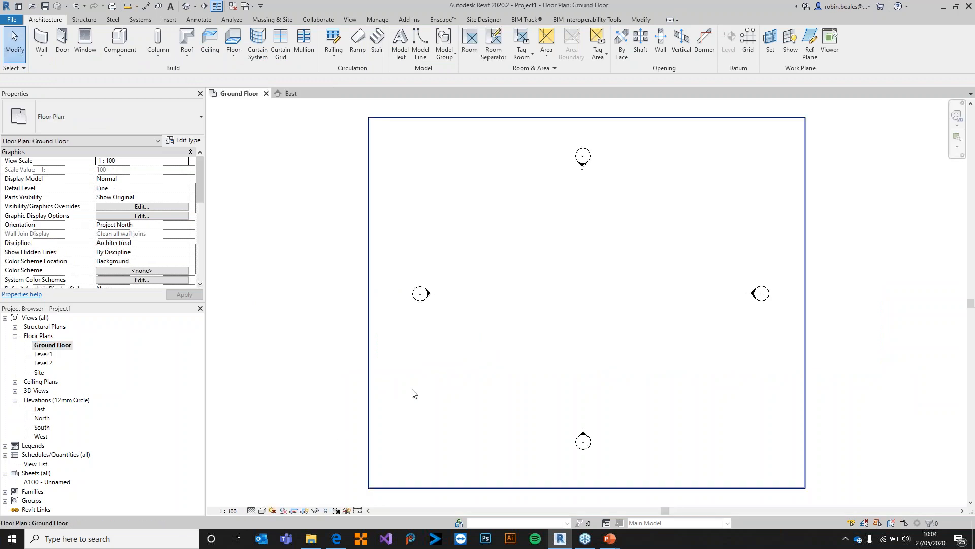
{"action": "key", "text": "w"}
{"action": "key", "text": "a"}
{"action": "left_click", "coordinate": [467, 289]}
{"action": "left_click", "coordinate": [547, 289]}
{"action": "key", "text": "Escape"}
{"action": "key", "text": "Escape"}
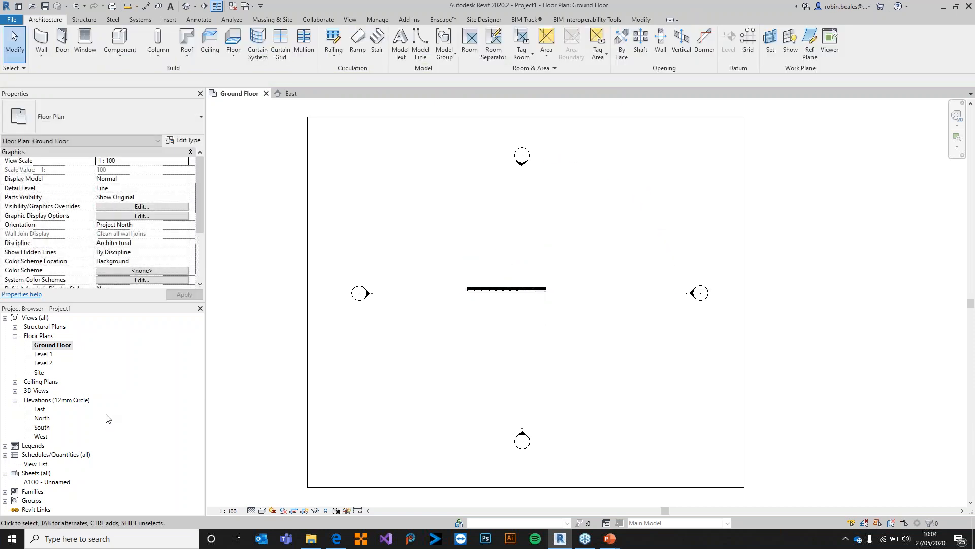
Step: In the East elevation, set the test wall's top constraint to Up to level: Level 1
{"action": "key", "text": "ctrl+Tab"}
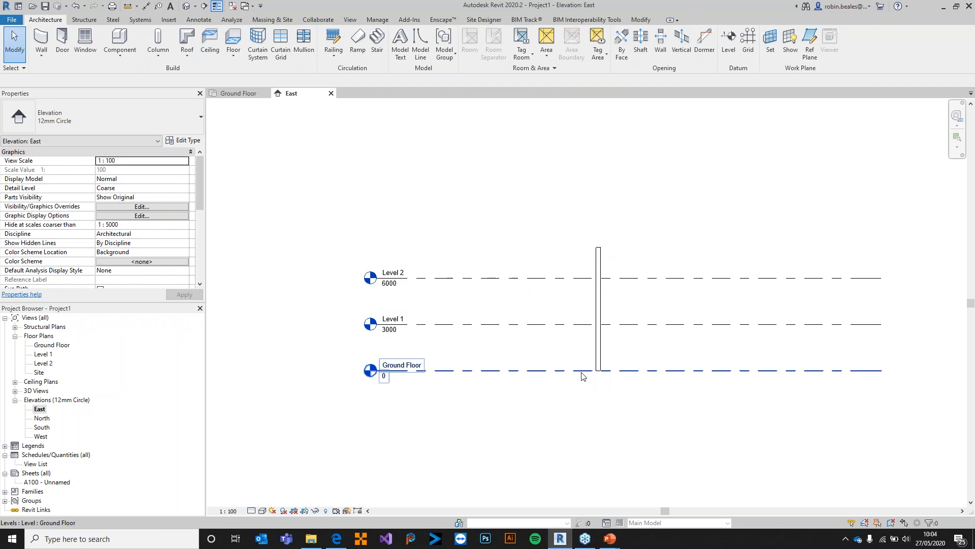
{"action": "left_click", "coordinate": [598, 332]}
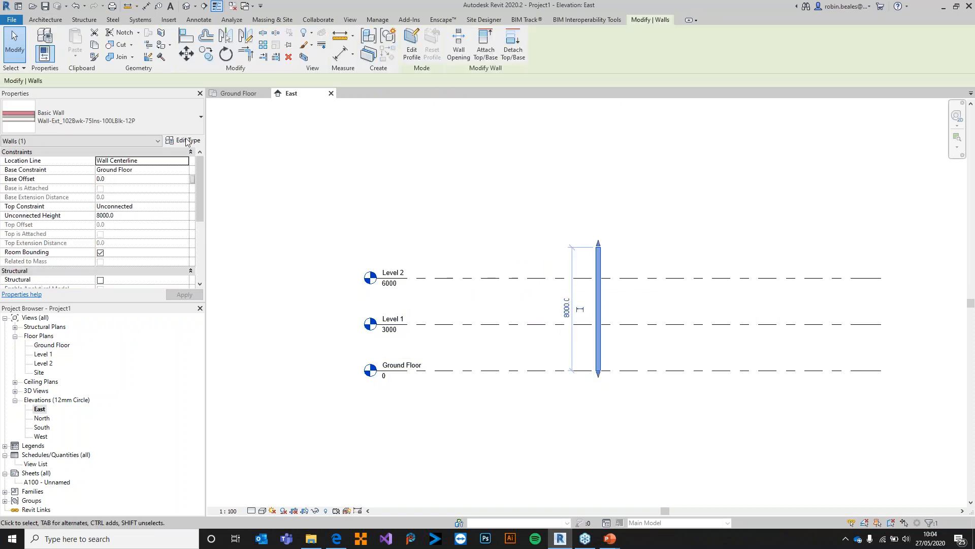
{"action": "left_click", "coordinate": [637, 215]}
{"action": "left_click", "coordinate": [599, 264]}
{"action": "left_click", "coordinate": [133, 206]}
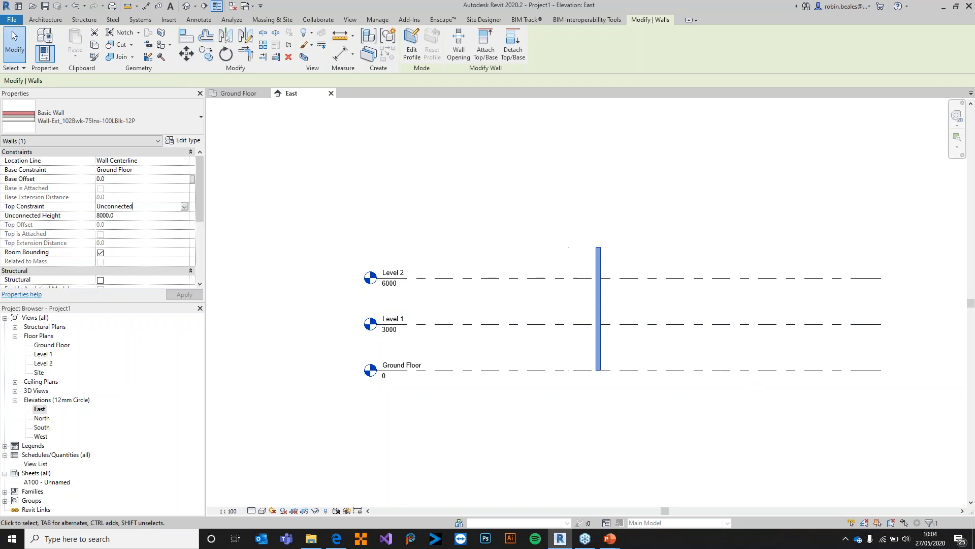
{"action": "left_click", "coordinate": [184, 206]}
{"action": "left_click", "coordinate": [151, 235]}
{"action": "left_click", "coordinate": [185, 295]}
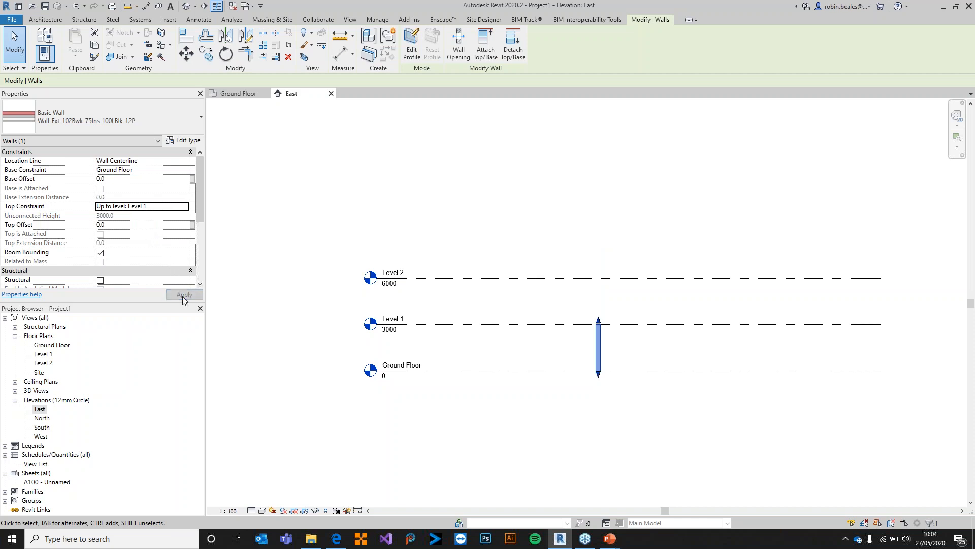
Step: Set the height of Level 1 above Ground Floor to 3500 mm and reduce it to 300 mm
{"action": "left_click", "coordinate": [231, 181]}
{"action": "left_click", "coordinate": [464, 325]}
{"action": "left_click", "coordinate": [472, 346]}
{"action": "type", "text": "3500"}
{"action": "key", "text": "Return"}
{"action": "left_click", "coordinate": [473, 341]}
{"action": "type", "text": "300"}
{"action": "key", "text": "Return"}
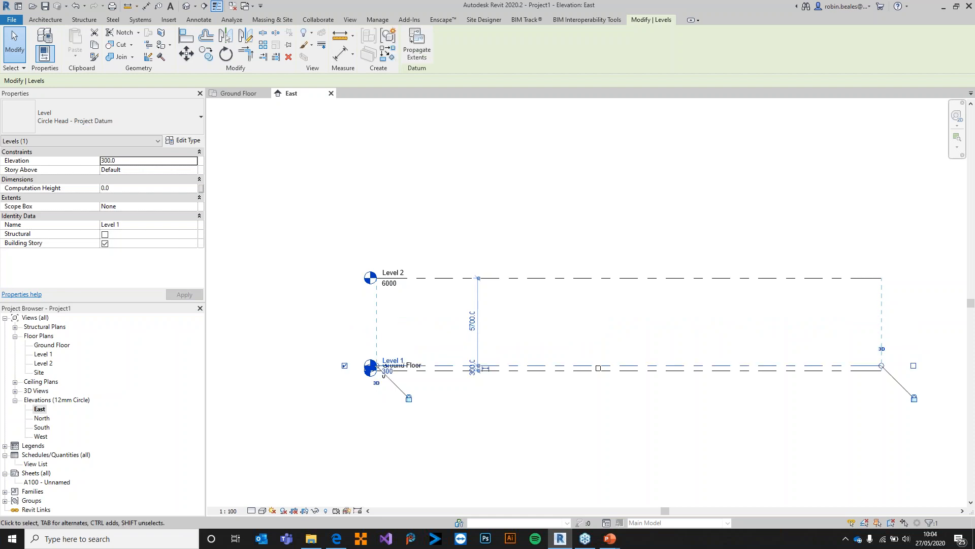
Step: Restore the spacing between Ground Floor and Level 1 to 3000 mm
{"action": "scroll", "coordinate": [472, 367], "scroll_direction": "up", "scroll_amount": 3}
{"action": "left_click", "coordinate": [485, 368]}
{"action": "type", "text": "300"}
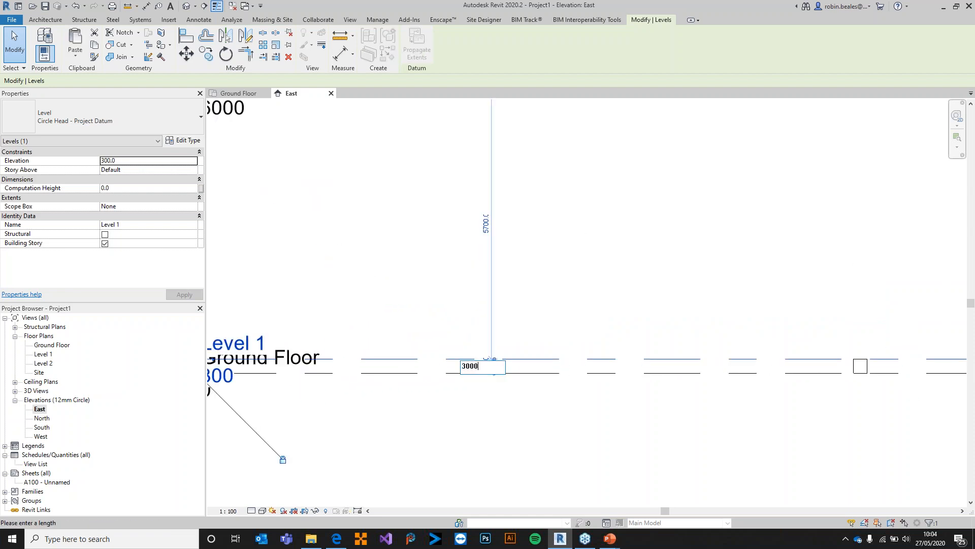
{"action": "type", "text": "0"}
{"action": "key", "text": "Return"}
Step: Delete the test wall from the East elevation
{"action": "left_click", "coordinate": [610, 394]}
{"action": "scroll", "coordinate": [634, 353], "scroll_direction": "down", "scroll_amount": 2}
{"action": "left_click", "coordinate": [746, 327]}
{"action": "key", "text": "Delete"}
{"action": "scroll", "coordinate": [547, 327], "scroll_direction": "down", "scroll_amount": 2}
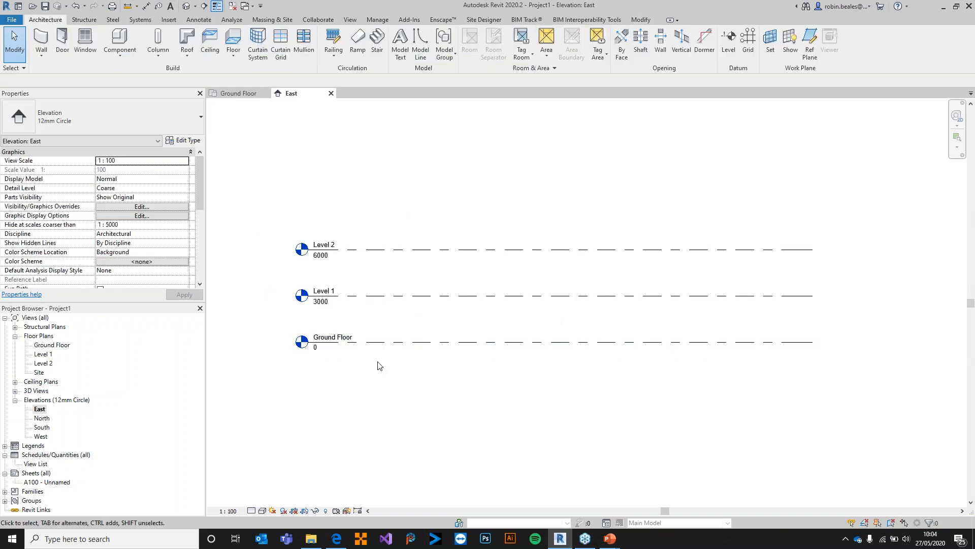
{"action": "middle_click_drag", "start_coordinate": [317, 357], "coordinate": [337, 357]}
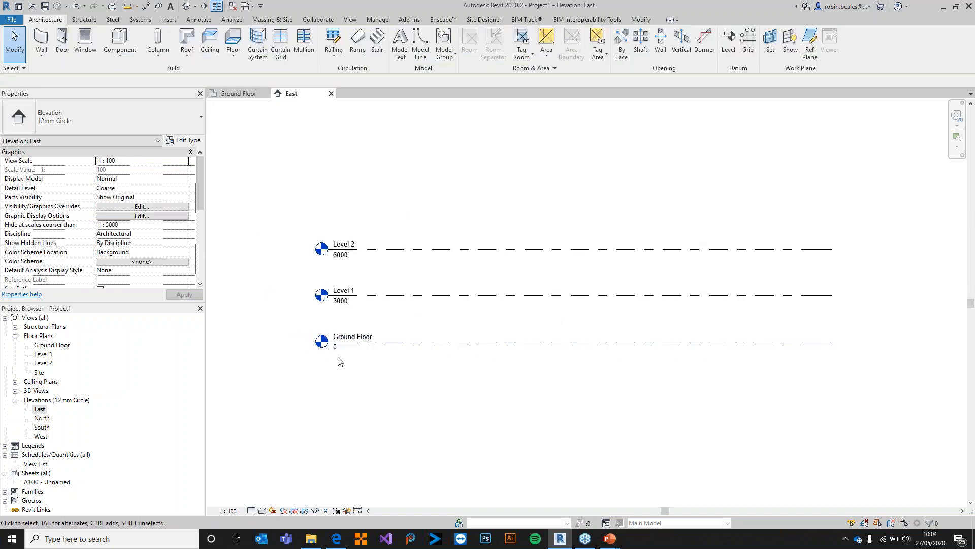
Step: Open the Ground Floor floor plan
{"action": "double_click", "coordinate": [53, 344]}
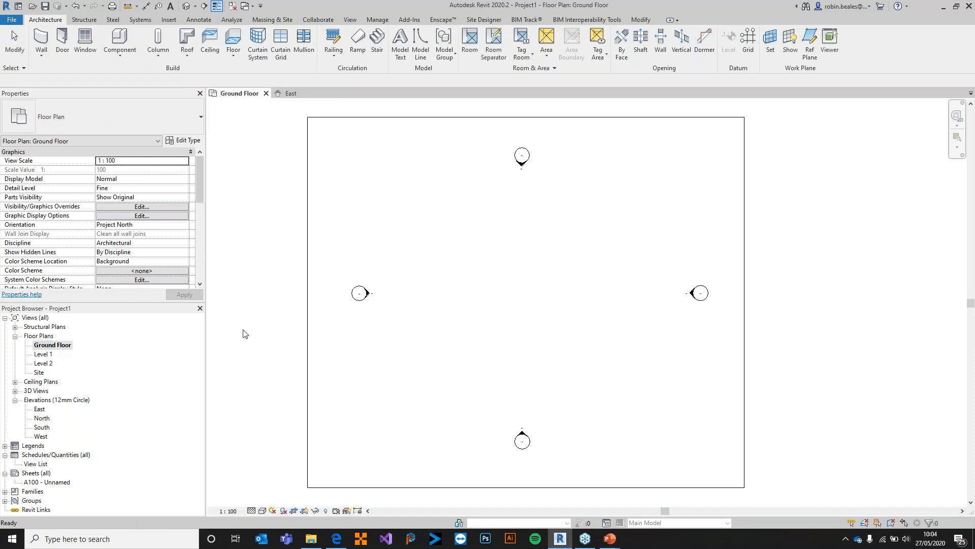
{"action": "left_click", "coordinate": [748, 41]}
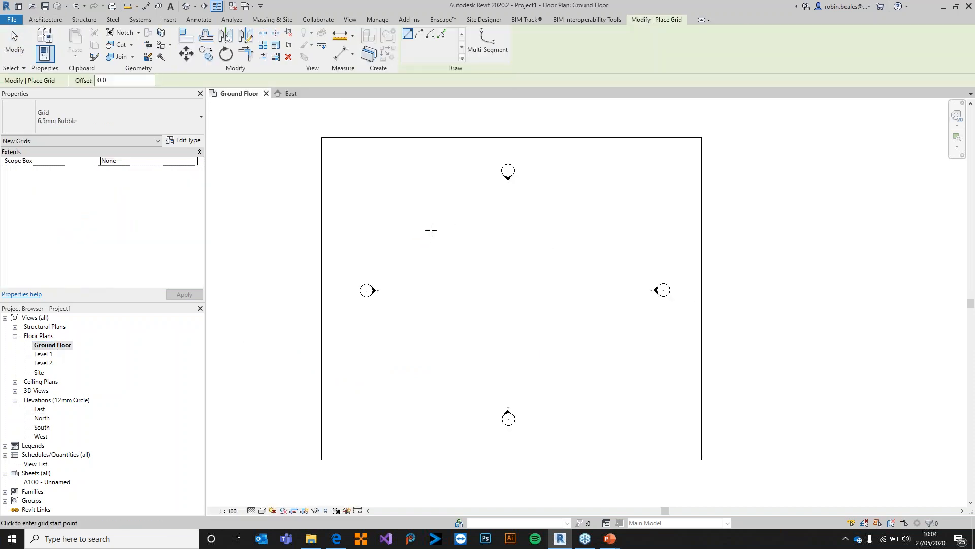
{"action": "left_click", "coordinate": [431, 228]}
{"action": "left_click", "coordinate": [432, 365]}
{"action": "key", "text": "Escape"}
{"action": "key", "text": "Escape"}
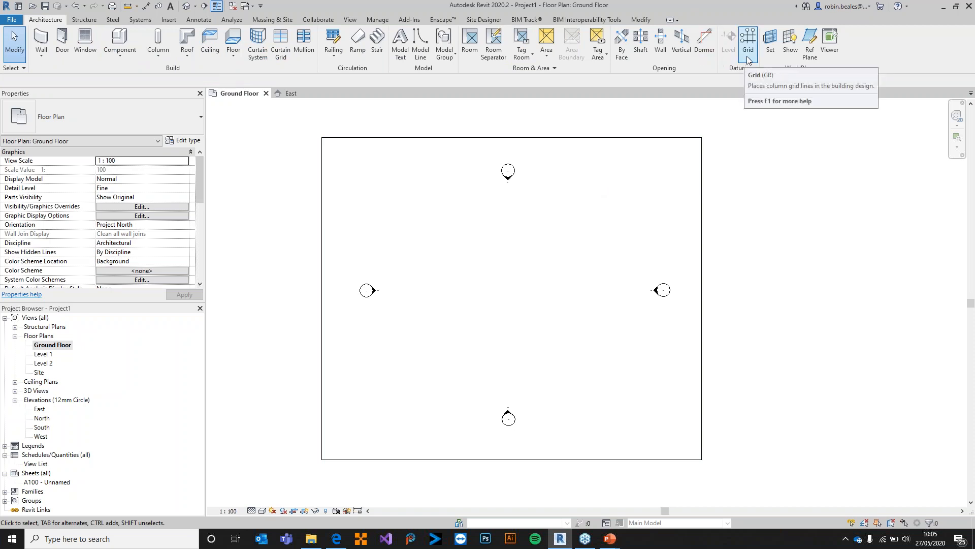
Step: Start the Wall tool with the basic wall type Wall-Ext_102Bwk-75Ins-100LBlk-12P
{"action": "left_click_drag", "start_coordinate": [412, 217], "coordinate": [615, 395]}
{"action": "scroll", "coordinate": [512, 320], "scroll_direction": "up", "scroll_amount": 1}
{"action": "middle_click_drag", "start_coordinate": [503, 315], "coordinate": [505, 306]}
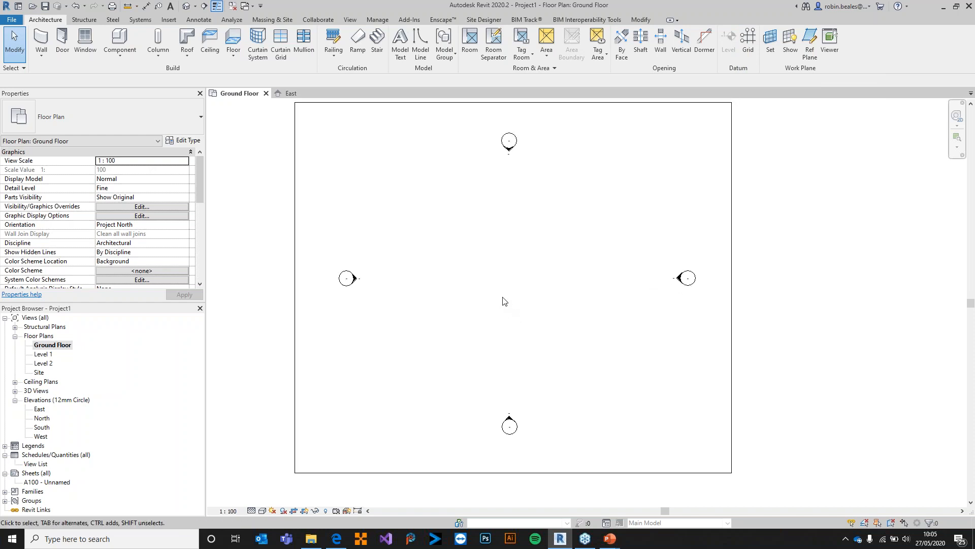
{"action": "left_click", "coordinate": [43, 38]}
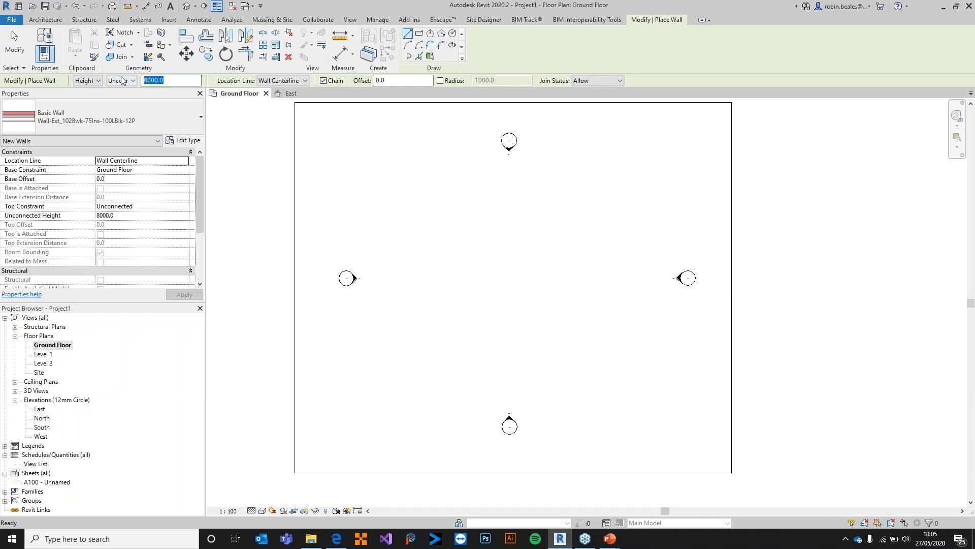
{"action": "left_click", "coordinate": [265, 81]}
{"action": "left_click", "coordinate": [264, 81]}
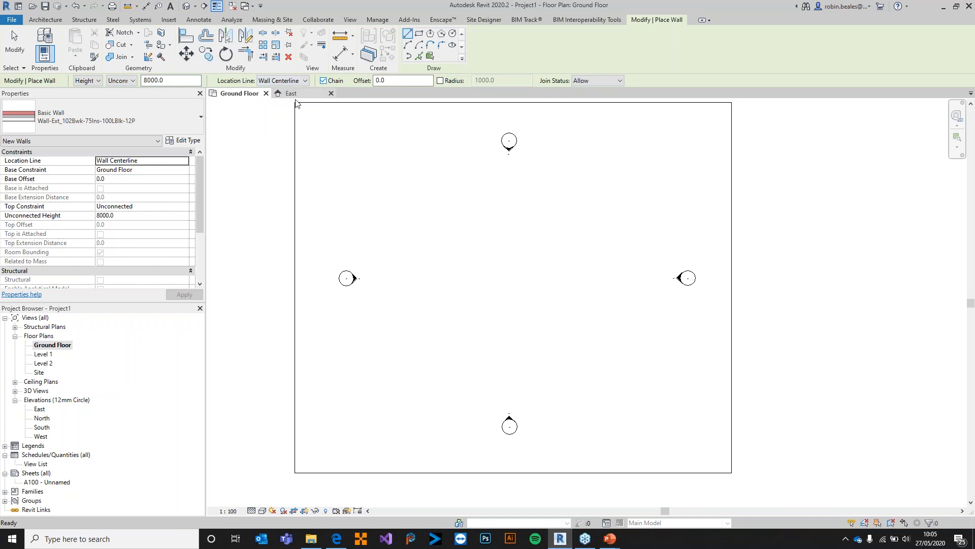
{"action": "left_click", "coordinate": [187, 120]}
{"action": "left_click", "coordinate": [187, 120]}
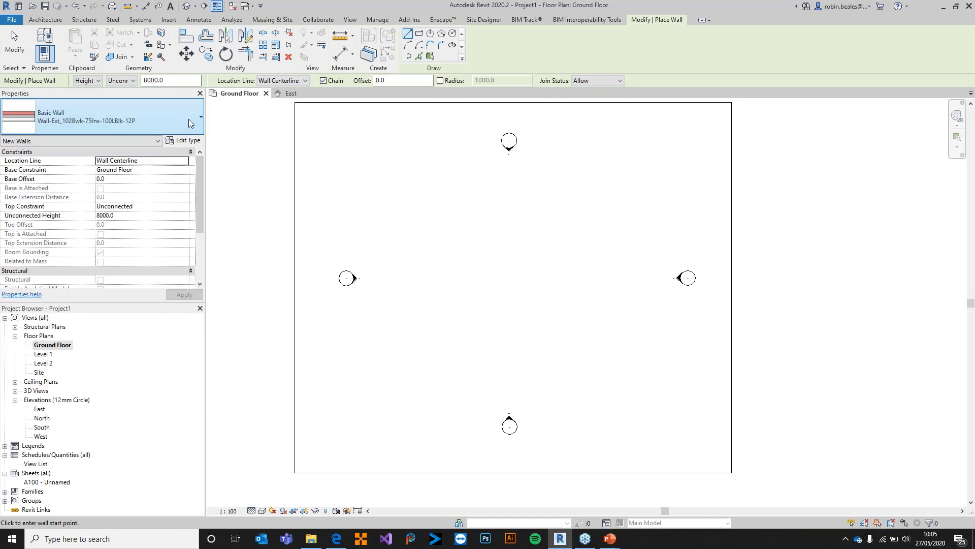
{"action": "left_click", "coordinate": [194, 123]}
{"action": "left_click", "coordinate": [195, 123]}
{"action": "left_click", "coordinate": [196, 122]}
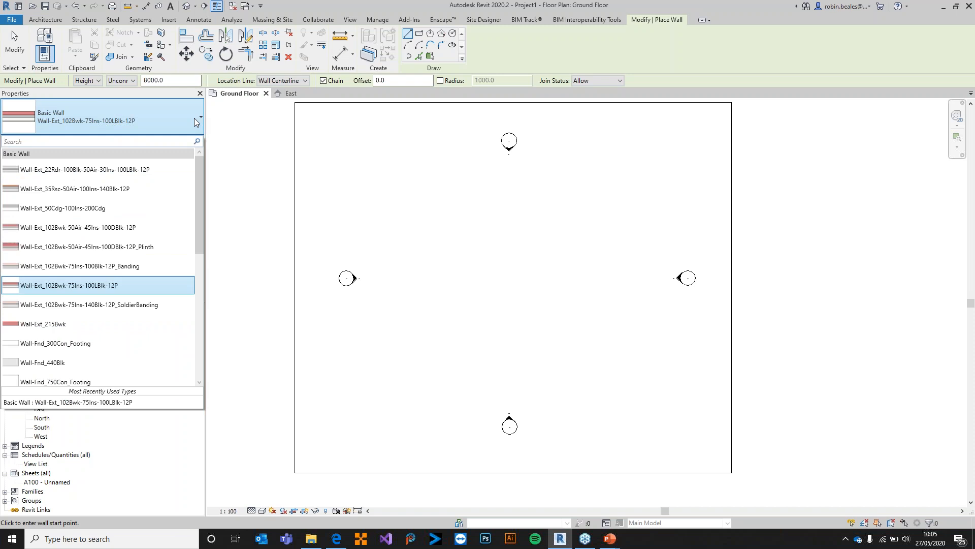
{"action": "left_click", "coordinate": [116, 291]}
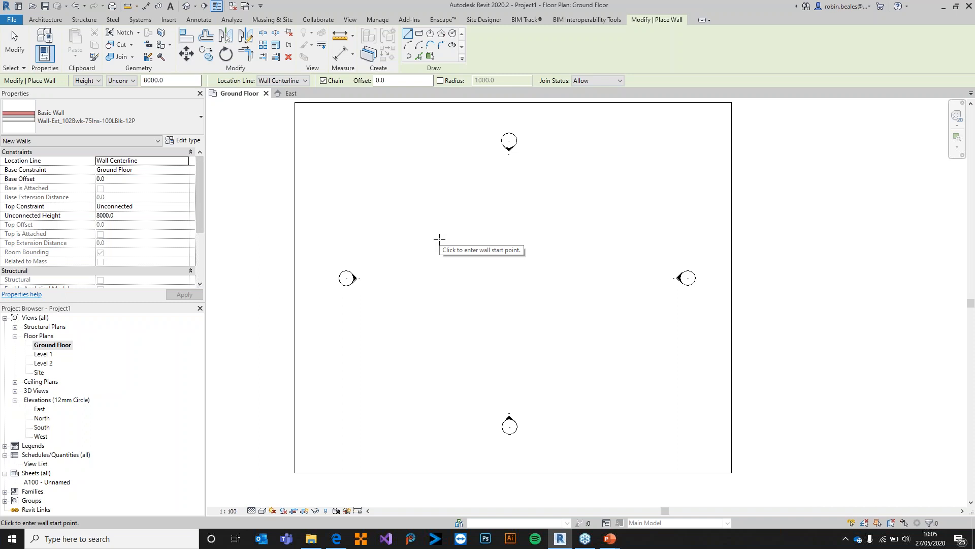
Step: Draw the building's upper horizontal wall from left to right with a length of 10000 mm
{"action": "left_click", "coordinate": [435, 210]}
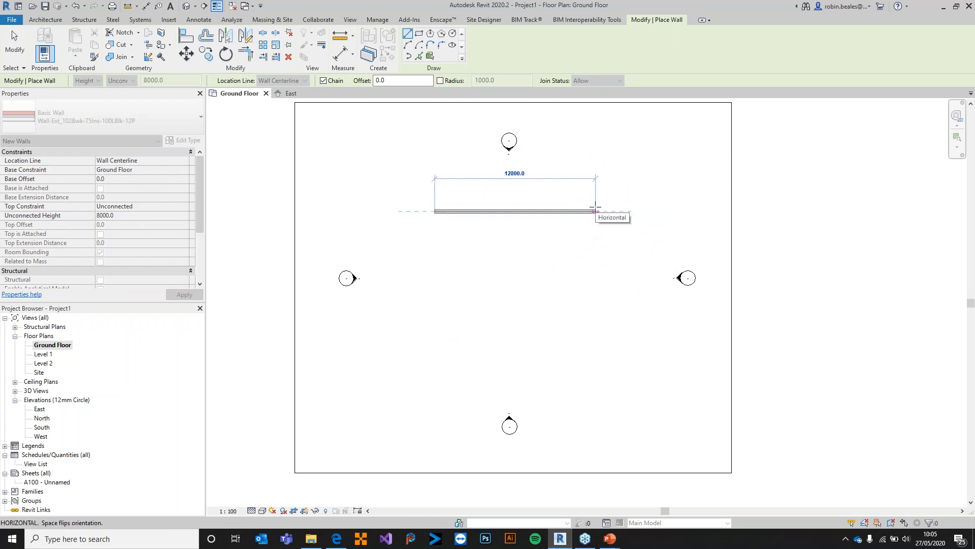
{"action": "type", "text": "10000"}
{"action": "key", "text": "Return"}
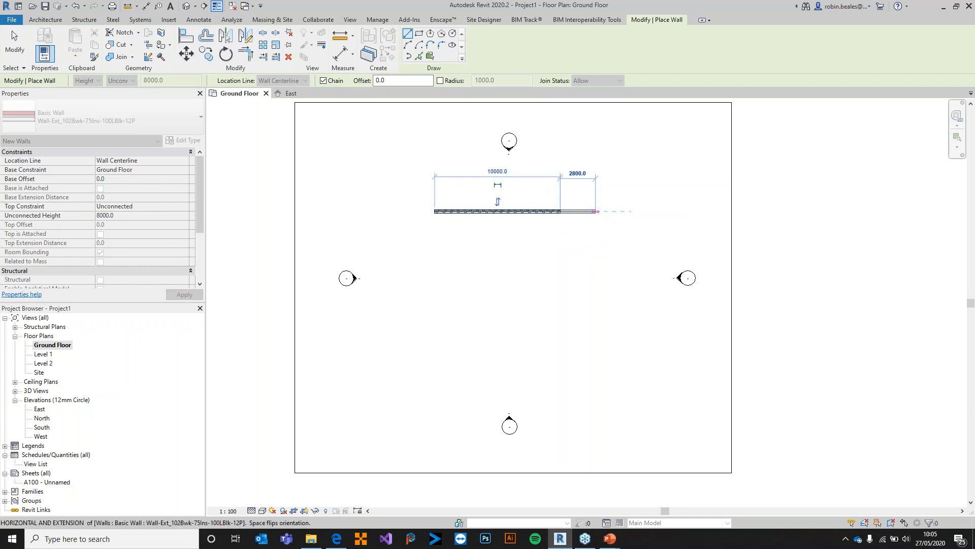
Step: Continue the wall chain vertically downward from the upper wall's right end for 12500 mm
{"action": "scroll", "coordinate": [585, 239], "scroll_direction": "up", "scroll_amount": 3}
{"action": "scroll", "coordinate": [542, 267], "scroll_direction": "up", "scroll_amount": 4}
{"action": "scroll", "coordinate": [541, 307], "scroll_direction": "down", "scroll_amount": 4}
{"action": "middle_click_drag", "start_coordinate": [555, 442], "coordinate": [517, 263]}
{"action": "scroll", "coordinate": [499, 302], "scroll_direction": "down", "scroll_amount": 1}
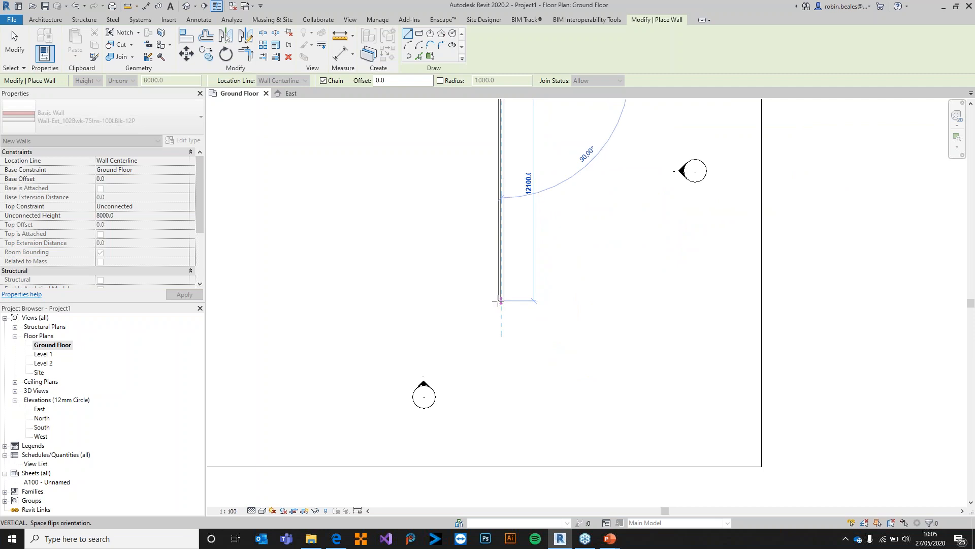
{"action": "type", "text": "12500"}
{"action": "key", "text": "Return"}
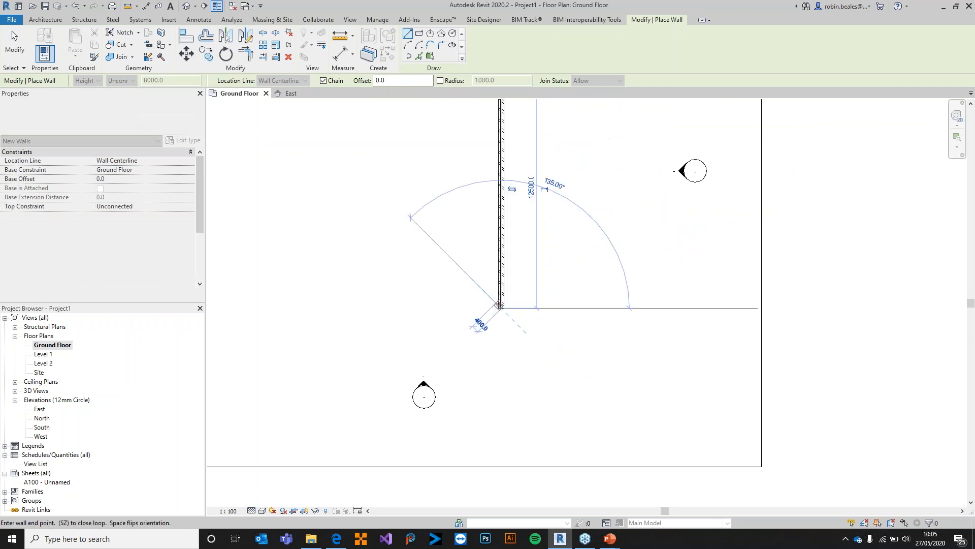
Step: Close the rectangle with a 10000 mm lower wall and a left wall back to the starting point, ending the wall chain
{"action": "middle_click_drag", "start_coordinate": [373, 315], "coordinate": [571, 332]}
{"action": "scroll", "coordinate": [571, 332], "scroll_direction": "down", "scroll_amount": 1}
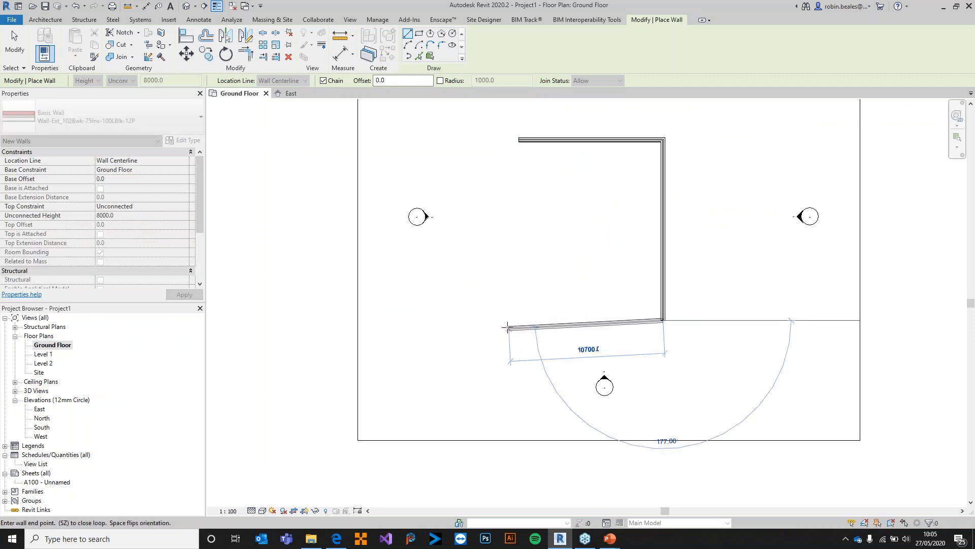
{"action": "left_click", "coordinate": [518, 320]}
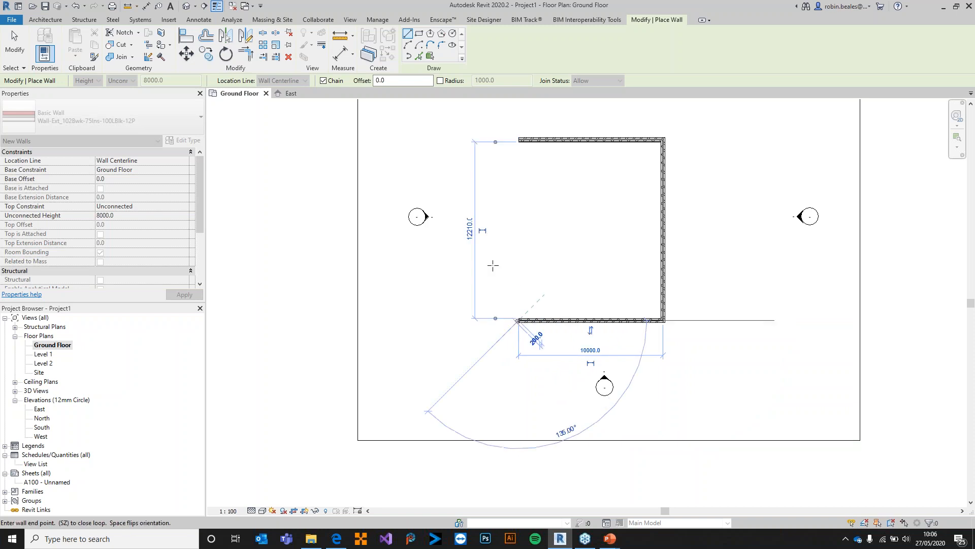
{"action": "left_click", "coordinate": [519, 138]}
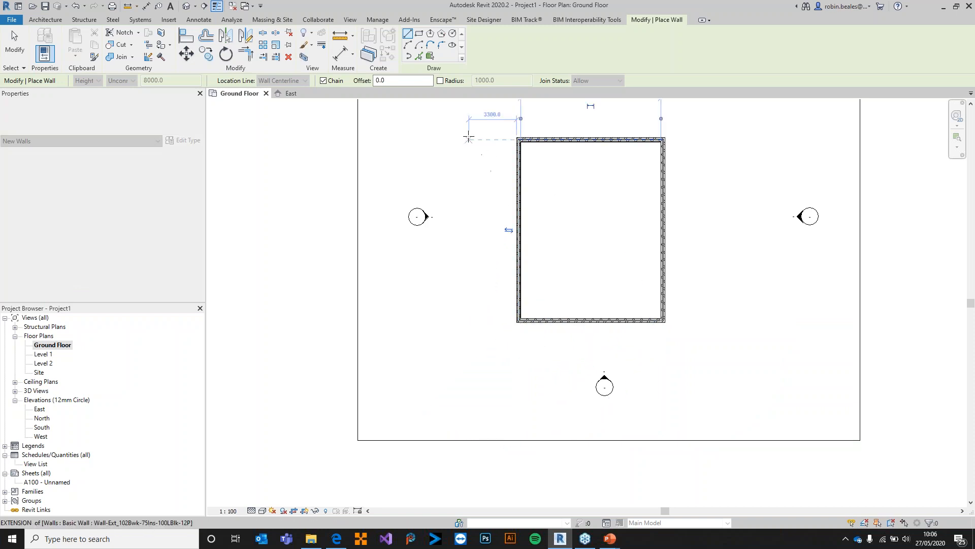
{"action": "right_click", "coordinate": [416, 141]}
{"action": "left_click", "coordinate": [441, 147]}
Step: Examine the exterior wall's layers and how they join at the building's upper corners
{"action": "scroll", "coordinate": [604, 148], "scroll_direction": "up", "scroll_amount": 1}
{"action": "scroll", "coordinate": [654, 233], "scroll_direction": "up", "scroll_amount": 2}
{"action": "scroll", "coordinate": [495, 254], "scroll_direction": "up", "scroll_amount": 2}
{"action": "scroll", "coordinate": [495, 254], "scroll_direction": "up", "scroll_amount": 2}
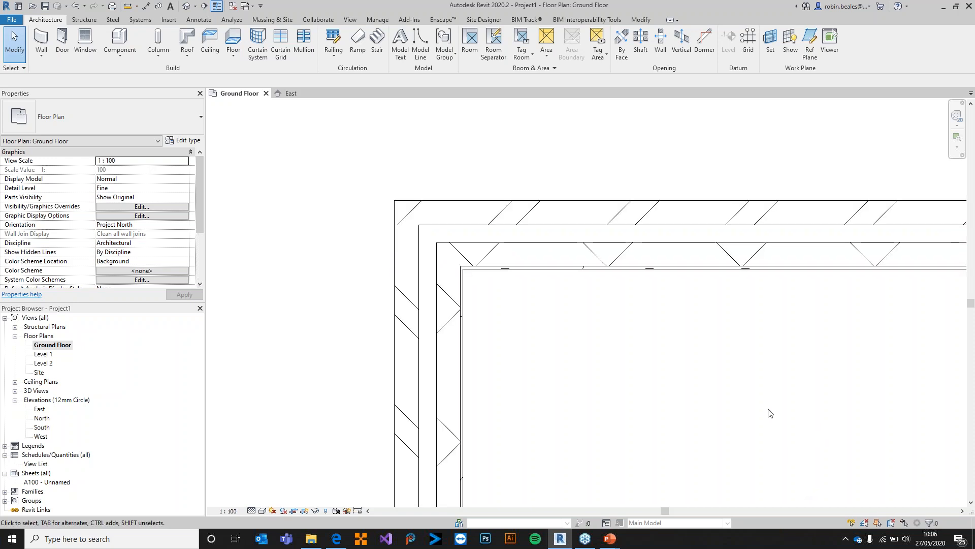
{"action": "middle_click_drag", "start_coordinate": [768, 413], "coordinate": [569, 384]}
{"action": "scroll", "coordinate": [550, 381], "scroll_direction": "down", "scroll_amount": 3}
{"action": "middle_click_drag", "start_coordinate": [635, 394], "coordinate": [325, 313]}
{"action": "middle_click_drag", "start_coordinate": [736, 290], "coordinate": [465, 279]}
{"action": "scroll", "coordinate": [761, 244], "scroll_direction": "up", "scroll_amount": 3}
Step: Toggle Thin Lines repeatedly to compare line weights, leaving it switched off
{"action": "left_click", "coordinate": [216, 7]}
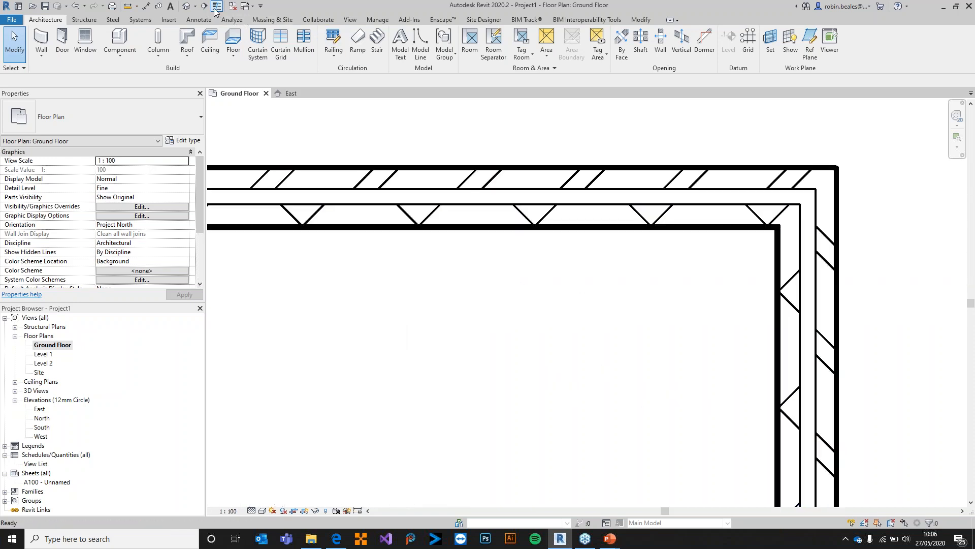
{"action": "left_click", "coordinate": [215, 7]}
{"action": "left_click", "coordinate": [215, 7]}
{"action": "left_click", "coordinate": [216, 8]}
{"action": "left_click", "coordinate": [215, 7]}
{"action": "scroll", "coordinate": [417, 284], "scroll_direction": "down", "scroll_amount": 4}
{"action": "middle_click_drag", "start_coordinate": [399, 378], "coordinate": [614, 222]}
{"action": "scroll", "coordinate": [624, 222], "scroll_direction": "down", "scroll_amount": 1}
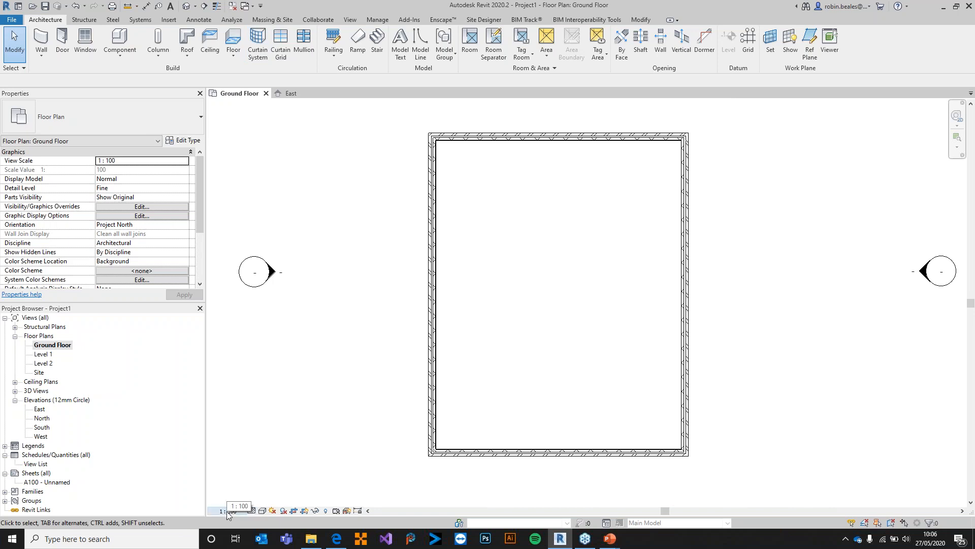
Step: Switch the Ground Floor plan's view scale to 1:5 and return it to 1:100
{"action": "scroll", "coordinate": [421, 163], "scroll_direction": "up", "scroll_amount": 8}
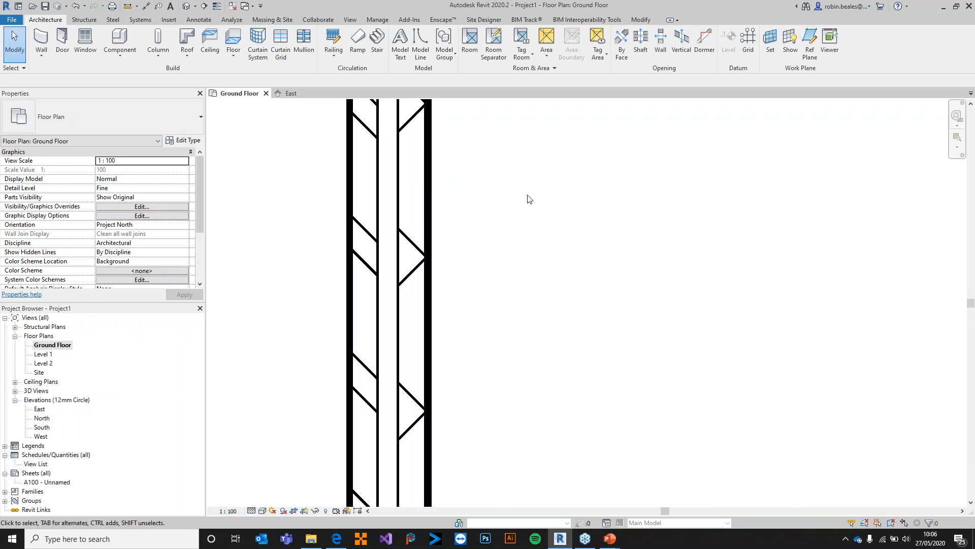
{"action": "left_click", "coordinate": [228, 511]}
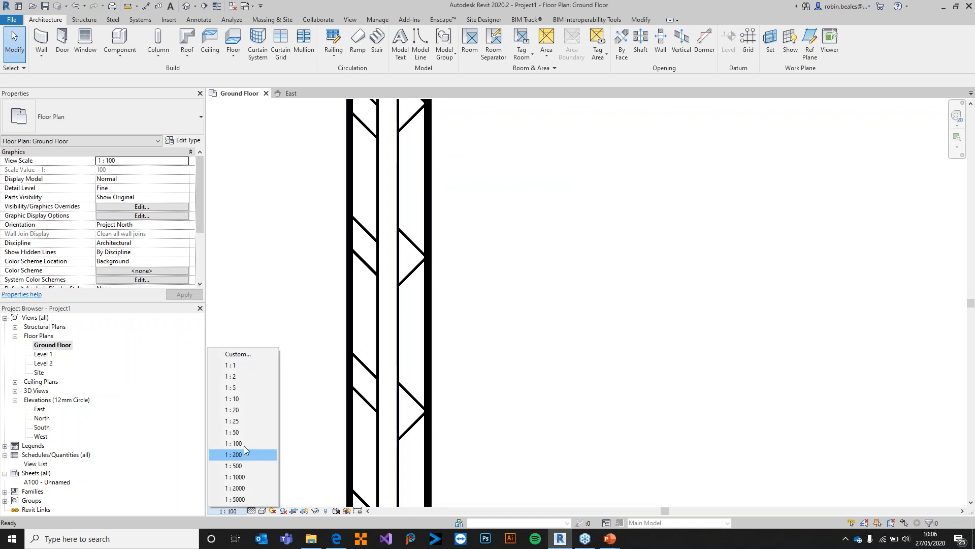
{"action": "left_click", "coordinate": [242, 386]}
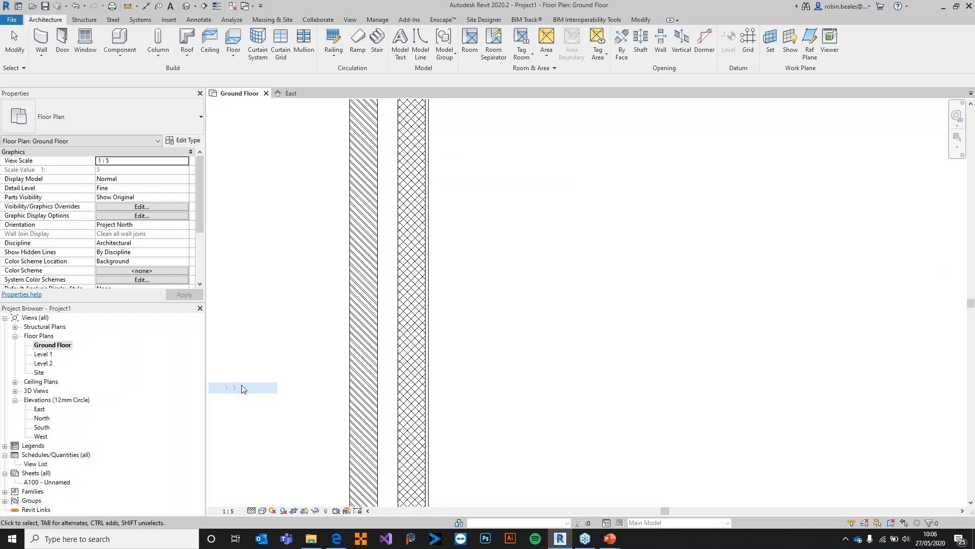
{"action": "left_click", "coordinate": [228, 509]}
{"action": "left_click", "coordinate": [244, 442]}
{"action": "middle_click_drag", "start_coordinate": [606, 430], "coordinate": [358, 238]}
{"action": "scroll", "coordinate": [370, 252], "scroll_direction": "down", "scroll_amount": 4}
{"action": "middle_click_drag", "start_coordinate": [413, 307], "coordinate": [536, 296]}
{"action": "scroll", "coordinate": [468, 300], "scroll_direction": "up", "scroll_amount": 1}
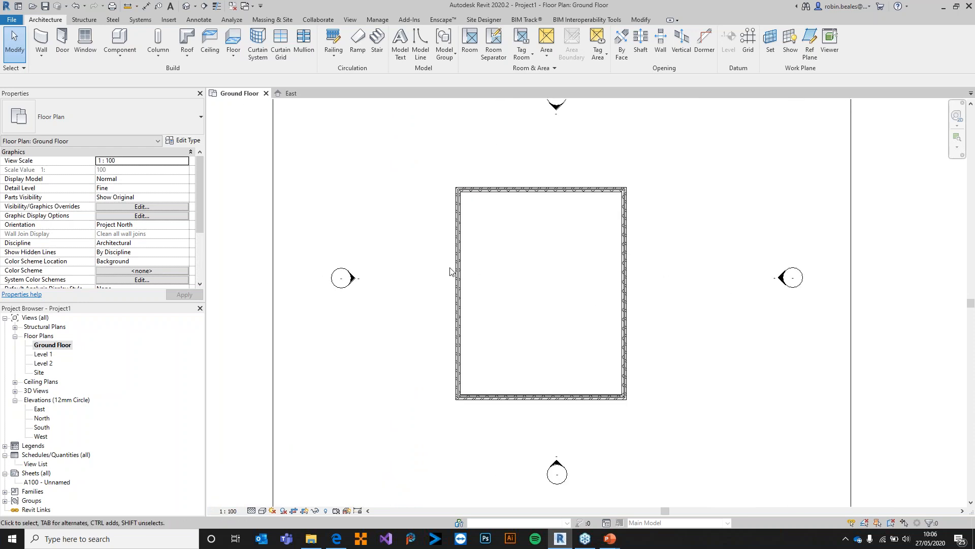
{"action": "left_click_drag", "start_coordinate": [428, 162], "coordinate": [443, 174]}
{"action": "middle_click_drag", "start_coordinate": [437, 202], "coordinate": [463, 207]}
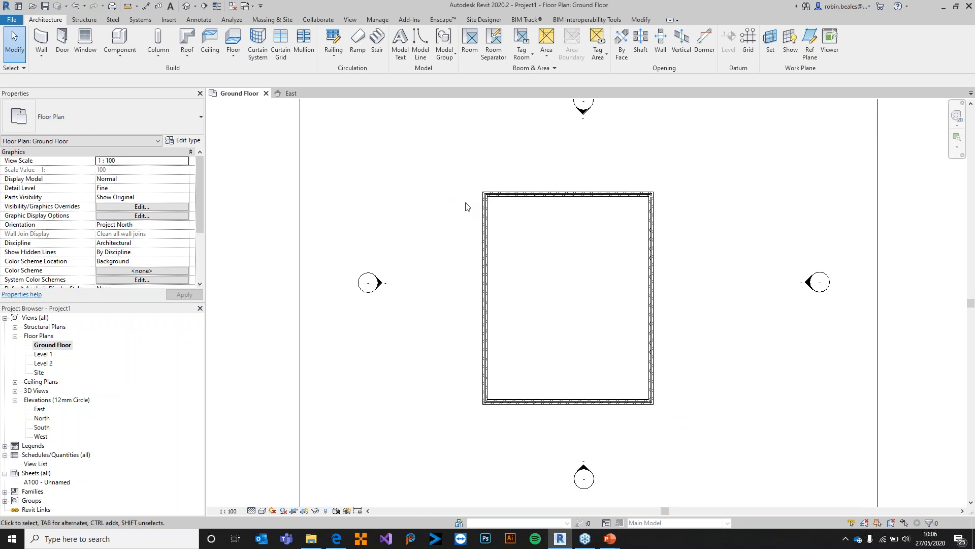
Step: Switch Thin Lines on and check how the exterior walls display in the Ground Floor plan
{"action": "left_click", "coordinate": [216, 6]}
{"action": "scroll", "coordinate": [488, 220], "scroll_direction": "up", "scroll_amount": 5}
{"action": "scroll", "coordinate": [427, 250], "scroll_direction": "down", "scroll_amount": 5}
{"action": "middle_click_drag", "start_coordinate": [636, 336], "coordinate": [636, 239]}
{"action": "scroll", "coordinate": [632, 254], "scroll_direction": "down", "scroll_amount": 4}
{"action": "scroll", "coordinate": [630, 274], "scroll_direction": "up", "scroll_amount": 3}
{"action": "mouse_move", "coordinate": [343, 258]}
{"action": "middle_mouse_down"}
{"action": "mouse_move", "coordinate": [359, 255]}
{"action": "mouse_move", "coordinate": [320, 237]}
{"action": "mouse_move", "coordinate": [312, 249]}
{"action": "mouse_move", "coordinate": [343, 239]}
{"action": "middle_mouse_up"}
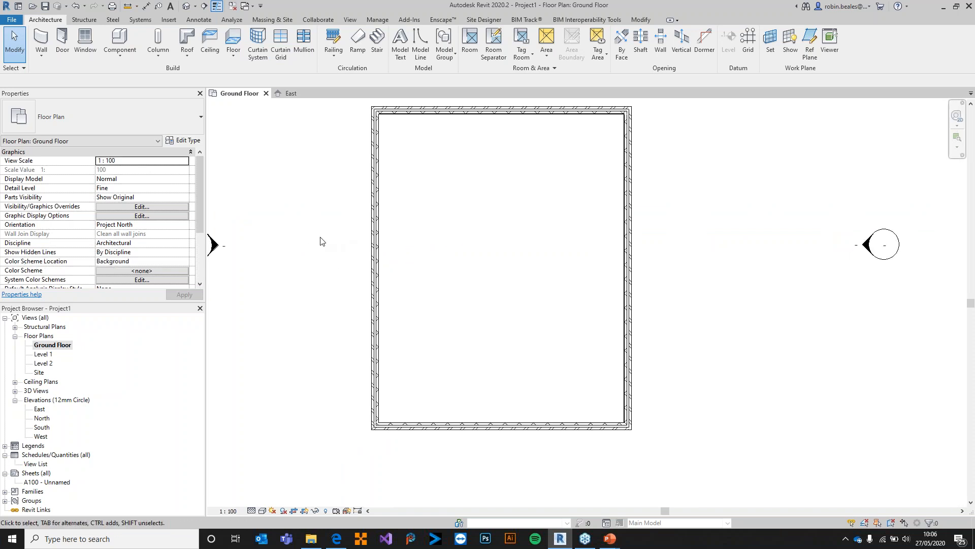
Step: Enclose a room about 2950 by 3900 mm in the building's lower-right corner with two Wall-Partn_12P-75Std-12P partitions
{"action": "key", "text": "w"}
{"action": "key", "text": "a"}
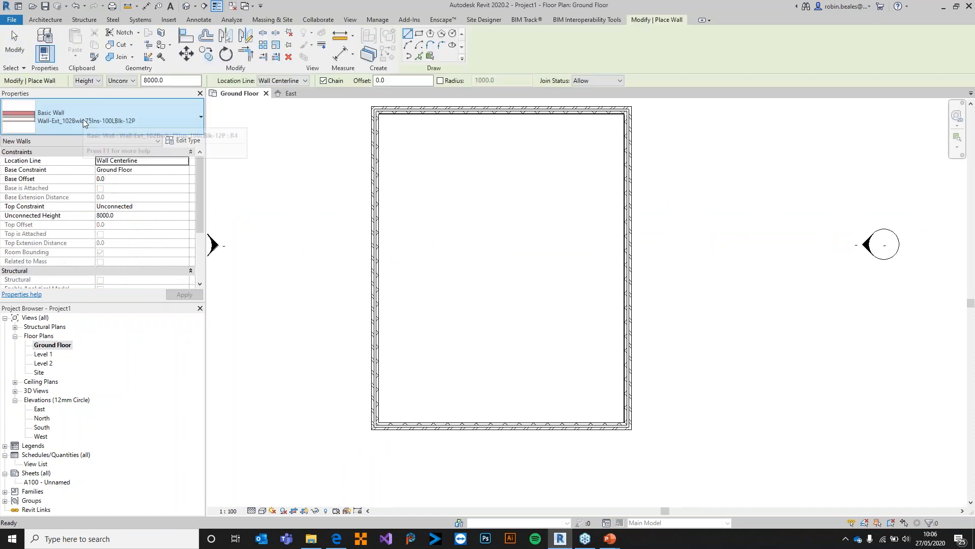
{"action": "left_click", "coordinate": [83, 119]}
{"action": "scroll", "coordinate": [114, 264], "scroll_direction": "down", "scroll_amount": 2}
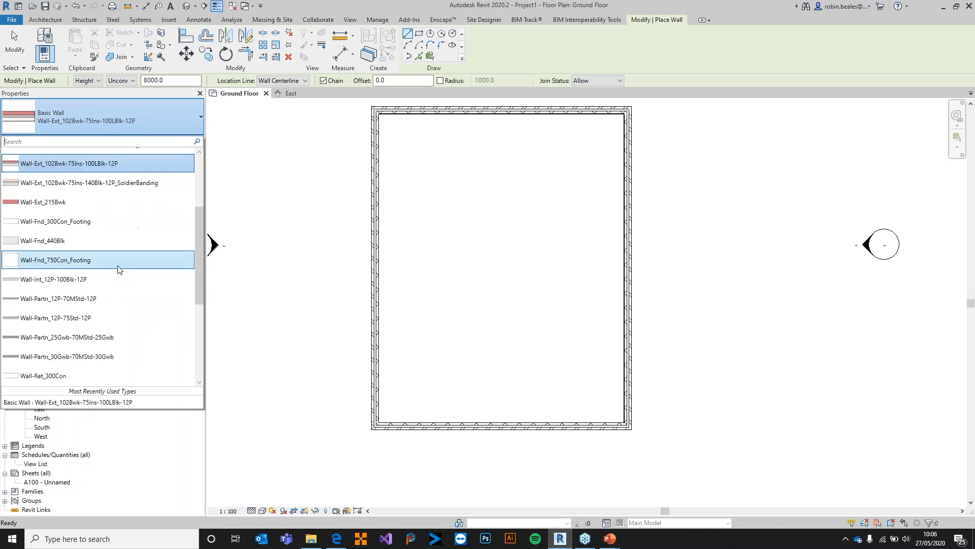
{"action": "left_click", "coordinate": [79, 318]}
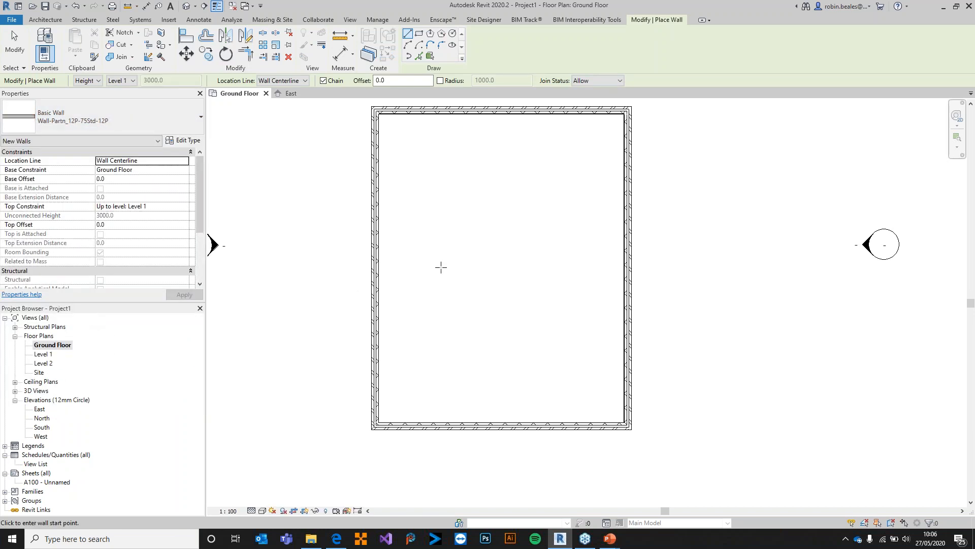
{"action": "left_click", "coordinate": [548, 422]}
{"action": "left_click", "coordinate": [549, 324]}
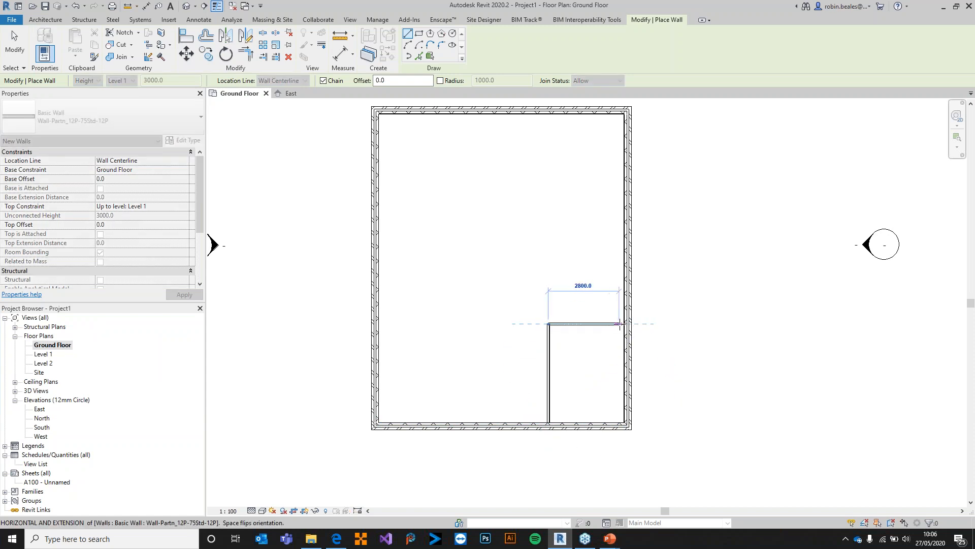
{"action": "left_click", "coordinate": [624, 324]}
{"action": "key", "text": "Escape"}
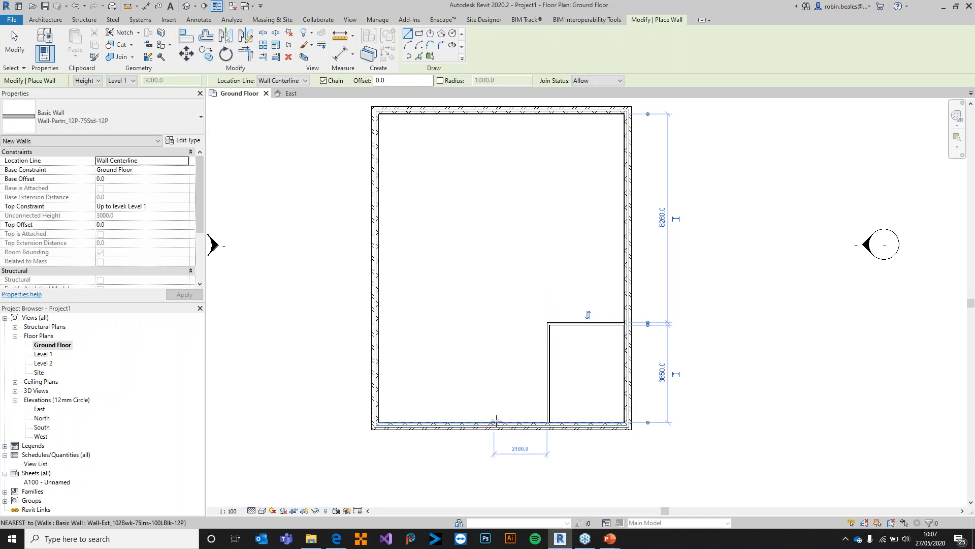
Step: Draw a partition up from the lower exterior wall, about 2100 mm left of the small room, and across to the left exterior wall
{"action": "left_click", "coordinate": [496, 422]}
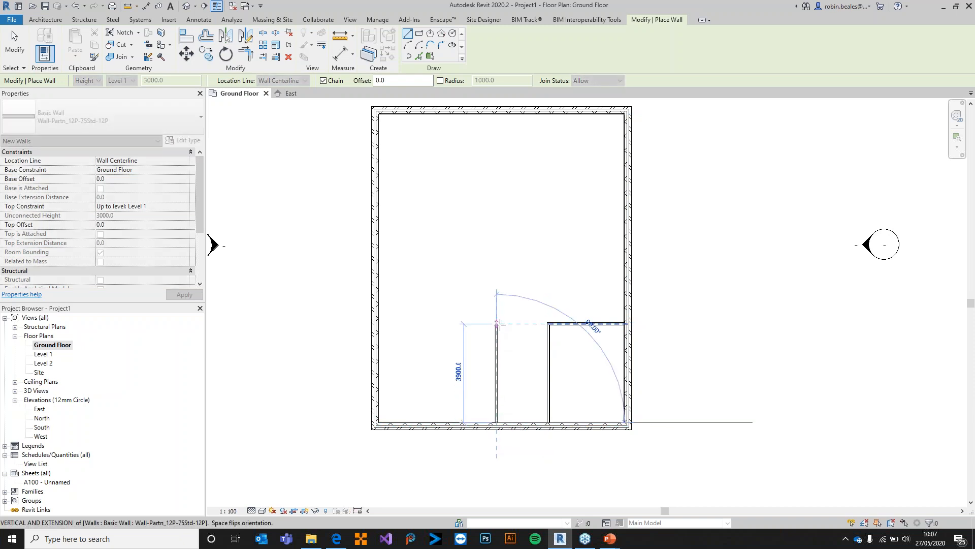
{"action": "left_click", "coordinate": [497, 255]}
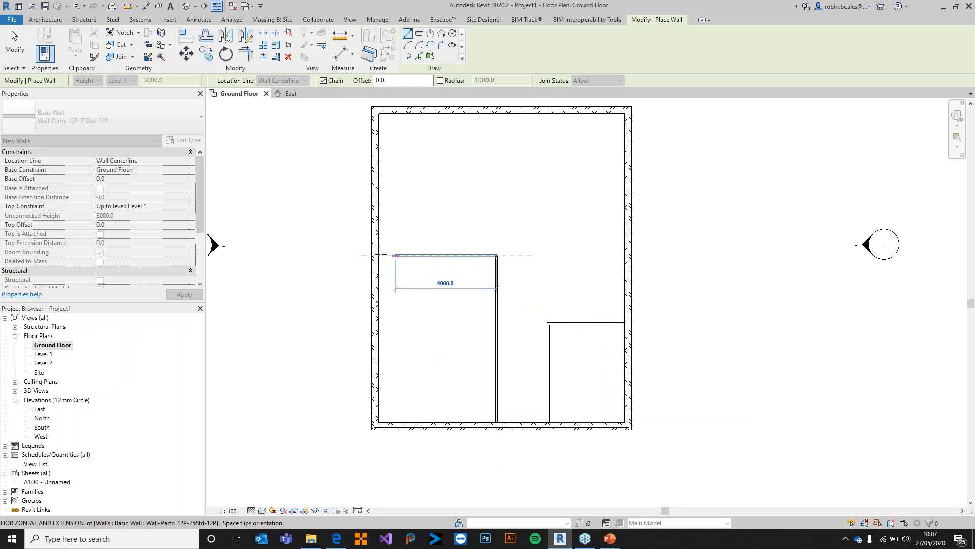
{"action": "left_click", "coordinate": [377, 255]}
{"action": "right_click", "coordinate": [670, 238]}
{"action": "left_click", "coordinate": [692, 242]}
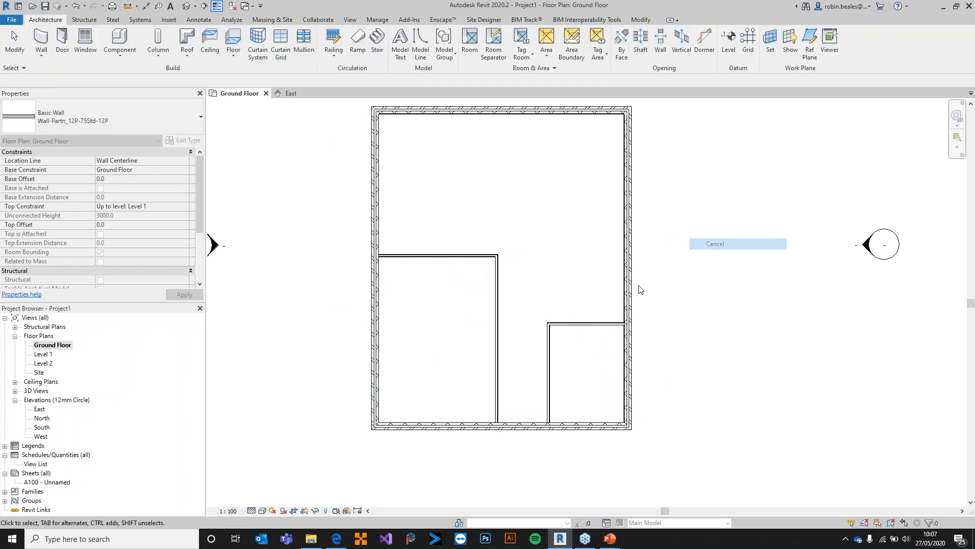
Step: Continue the upper horizontal partition to the right exterior wall with a wall created similar to it
{"action": "scroll", "coordinate": [638, 283], "scroll_direction": "up", "scroll_amount": 3}
{"action": "scroll", "coordinate": [610, 330], "scroll_direction": "down", "scroll_amount": 3}
{"action": "scroll", "coordinate": [599, 367], "scroll_direction": "up", "scroll_amount": 3}
{"action": "scroll", "coordinate": [598, 367], "scroll_direction": "down", "scroll_amount": 5}
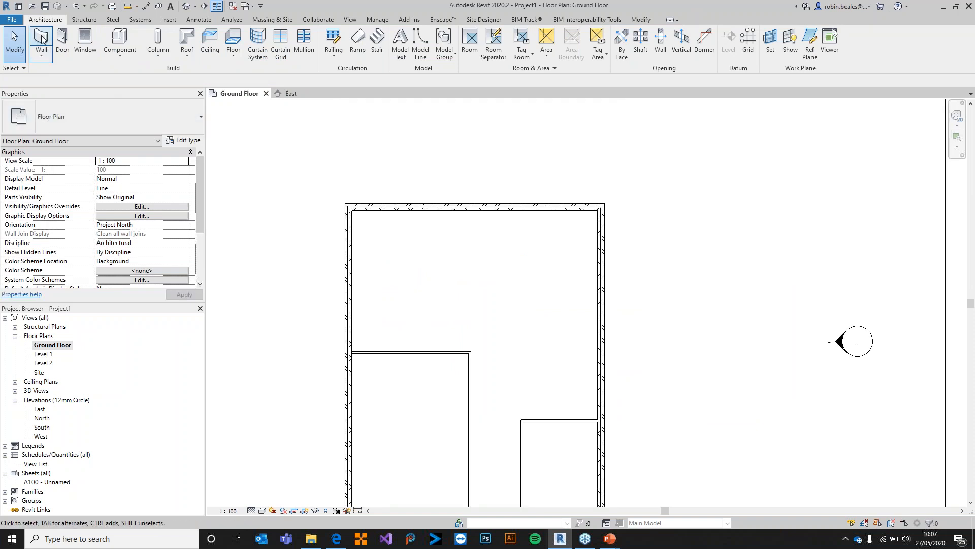
{"action": "right_click", "coordinate": [425, 354]}
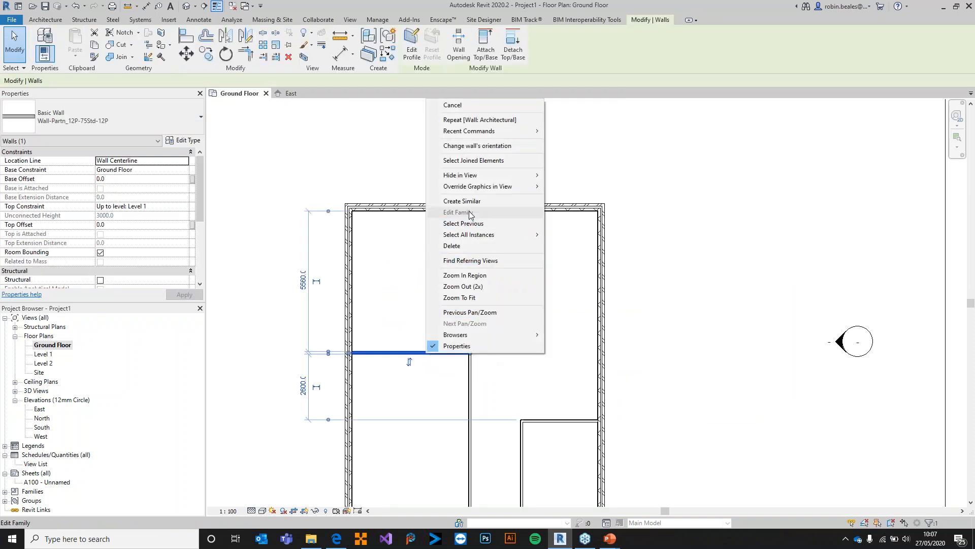
{"action": "left_click", "coordinate": [475, 201]}
{"action": "left_click", "coordinate": [471, 352]}
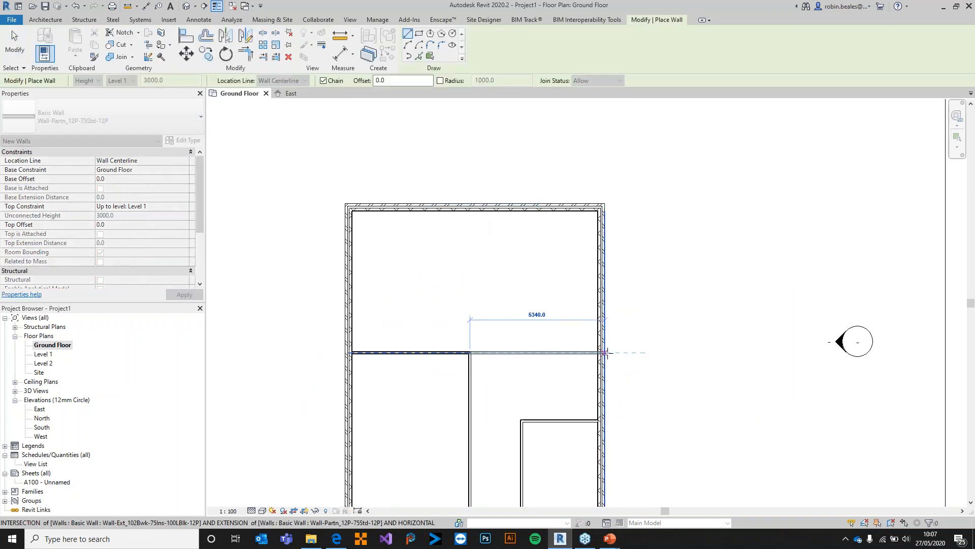
{"action": "key", "text": "Escape"}
{"action": "key", "text": "Escape"}
Step: Select the partitions and exterior walls in turn to examine their temporary dimensions
{"action": "middle_click_drag", "start_coordinate": [556, 424], "coordinate": [550, 326]}
{"action": "middle_click_drag", "start_coordinate": [480, 295], "coordinate": [535, 324]}
{"action": "scroll", "coordinate": [552, 308], "scroll_direction": "down", "scroll_amount": 2}
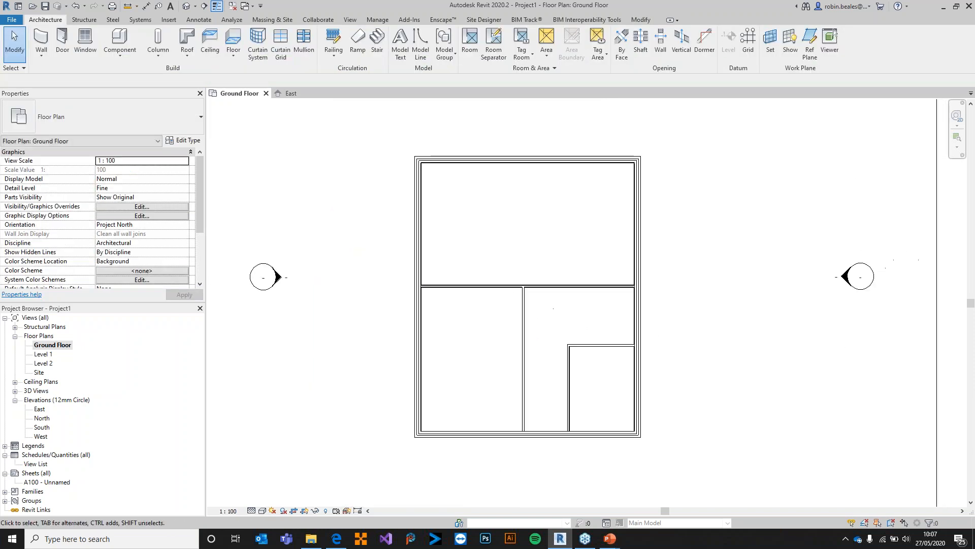
{"action": "left_click", "coordinate": [625, 219]}
{"action": "left_click", "coordinate": [675, 422]}
{"action": "left_click", "coordinate": [568, 181]}
{"action": "left_click", "coordinate": [725, 181]}
{"action": "left_click", "coordinate": [434, 285]}
{"action": "left_click", "coordinate": [395, 426]}
{"action": "left_click", "coordinate": [508, 417]}
{"action": "left_click", "coordinate": [687, 239]}
{"action": "left_click", "coordinate": [535, 292]}
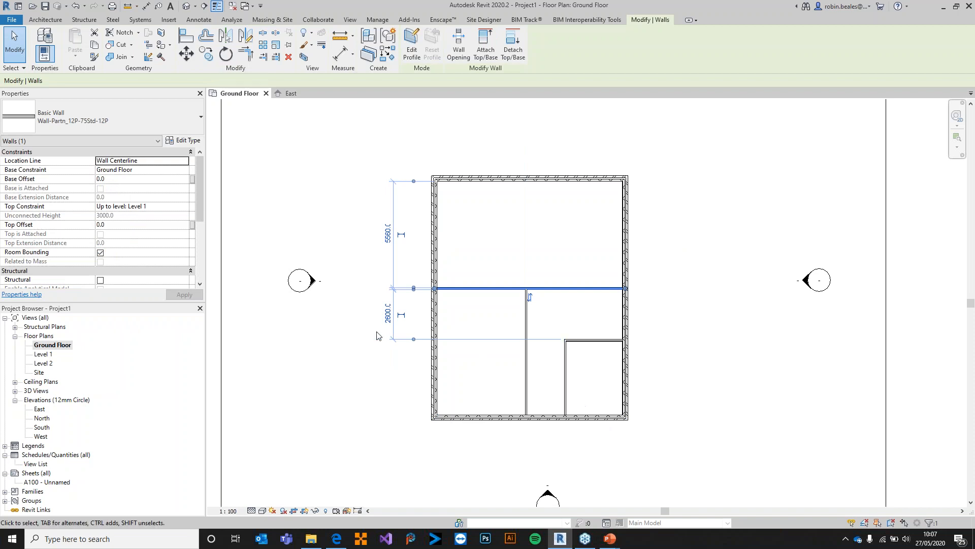
{"action": "left_click", "coordinate": [372, 392]}
Step: Make the right exterior wall's temporary dimension to the small room's partition permanent, and remove that dimension again
{"action": "left_click", "coordinate": [629, 239]}
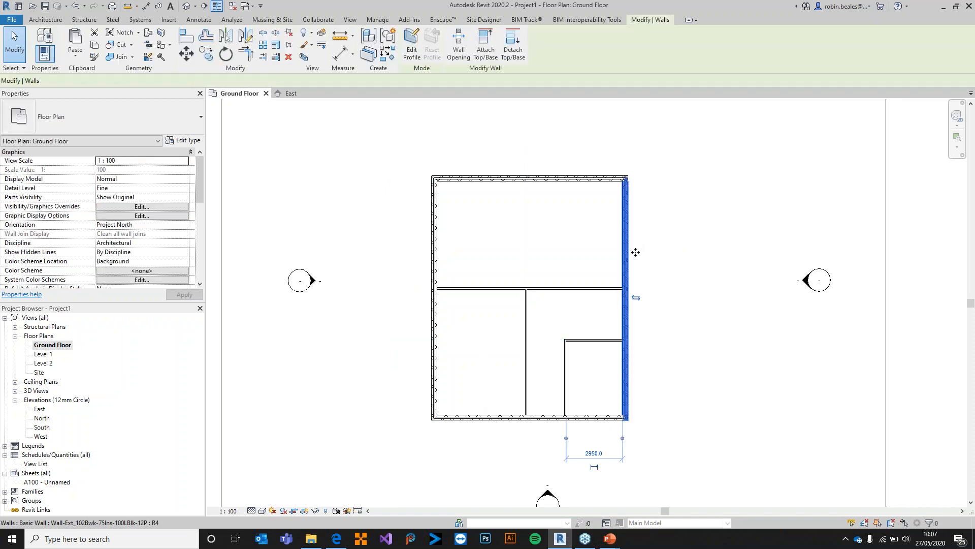
{"action": "left_click", "coordinate": [596, 469]}
{"action": "left_click", "coordinate": [739, 459]}
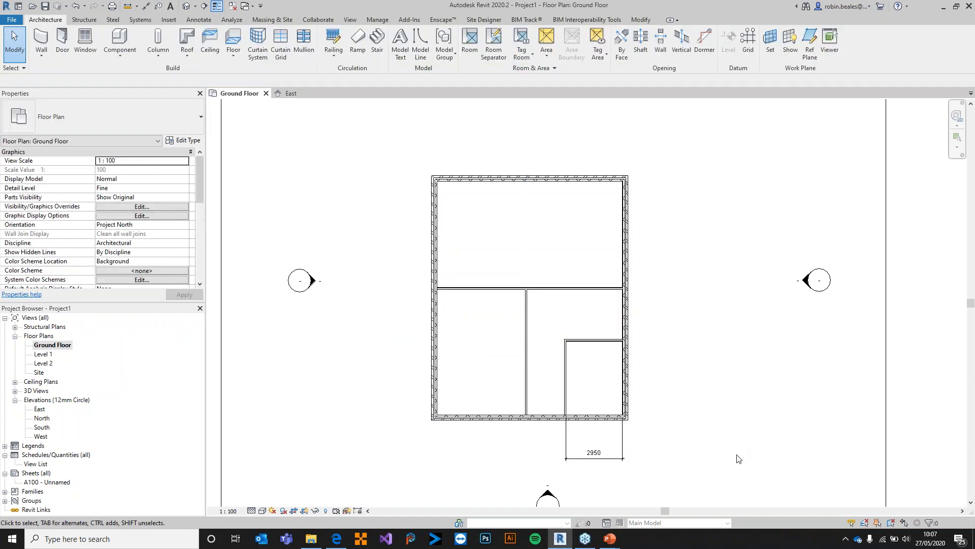
{"action": "left_click", "coordinate": [594, 459]}
{"action": "left_click", "coordinate": [630, 428]}
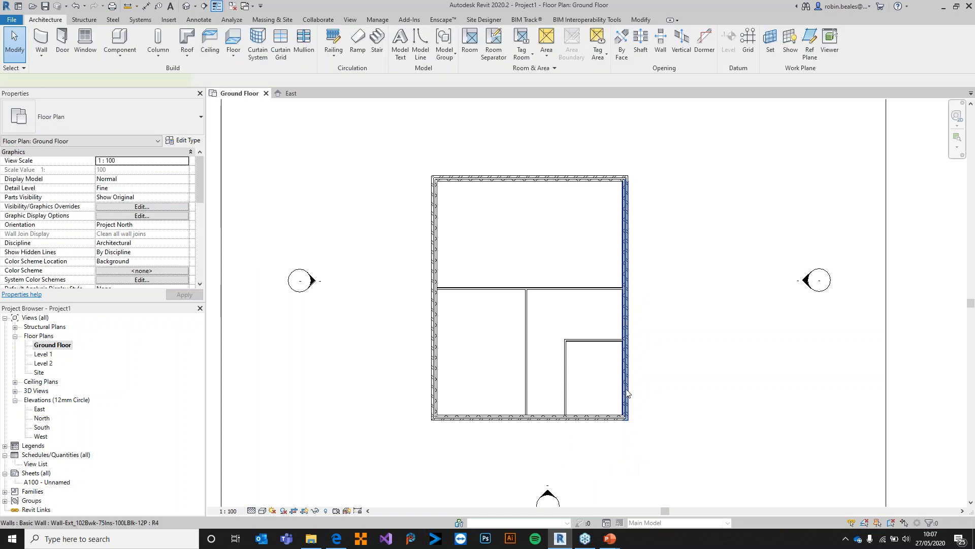
{"action": "left_click", "coordinate": [627, 416]}
{"action": "left_click", "coordinate": [695, 343]}
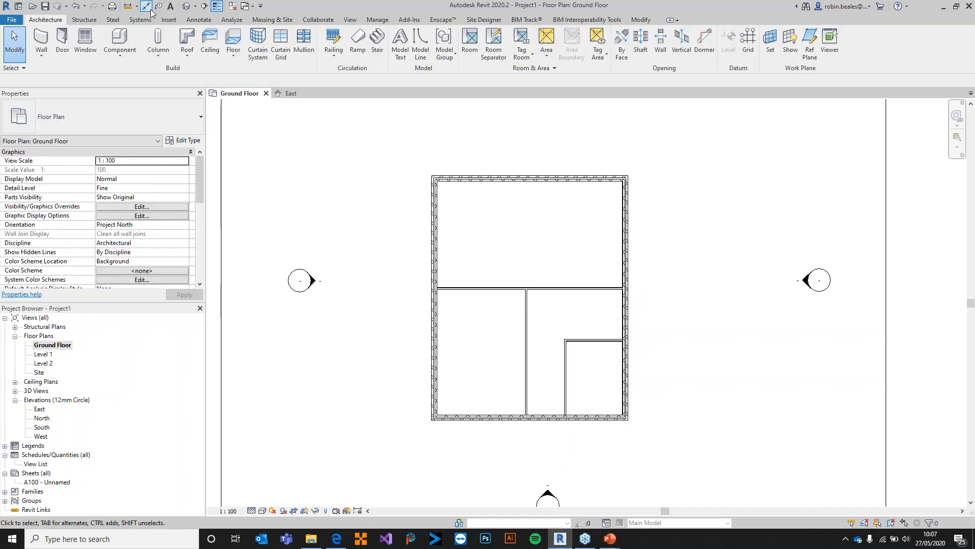
Step: Add an aligned dimension above the building between the outer faces of the left and right exterior walls
{"action": "key", "text": "d"}
{"action": "key", "text": "i"}
{"action": "scroll", "coordinate": [447, 198], "scroll_direction": "up", "scroll_amount": 5}
{"action": "left_click", "coordinate": [399, 159]}
{"action": "scroll", "coordinate": [508, 243], "scroll_direction": "down", "scroll_amount": 3}
{"action": "scroll", "coordinate": [701, 246], "scroll_direction": "up", "scroll_amount": 3}
{"action": "left_click", "coordinate": [689, 246]}
{"action": "scroll", "coordinate": [508, 274], "scroll_direction": "down", "scroll_amount": 3}
{"action": "left_click", "coordinate": [496, 215]}
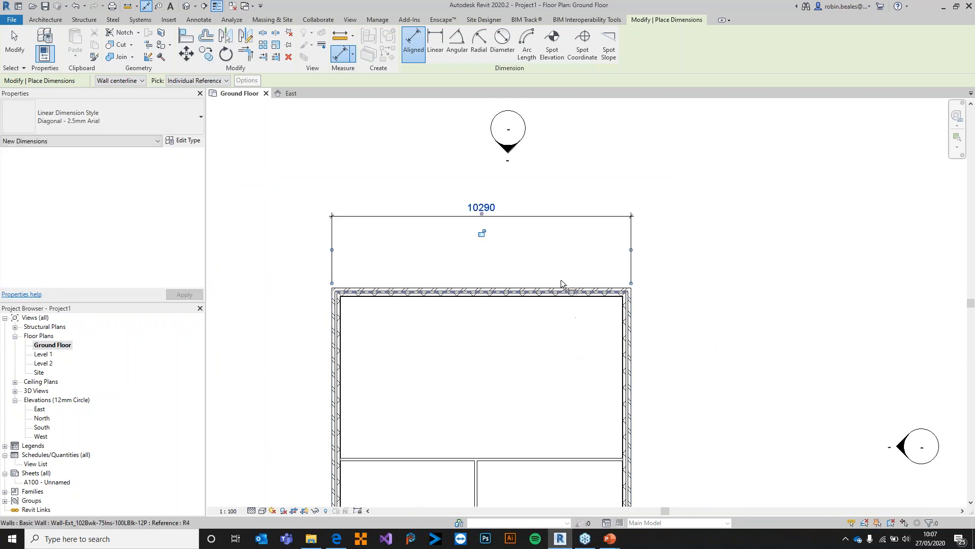
{"action": "key", "text": "Escape"}
{"action": "key", "text": "Escape"}
Step: Delete the overall width dimension above the building
{"action": "left_click", "coordinate": [551, 217]}
{"action": "key", "text": "Delete"}
{"action": "scroll", "coordinate": [554, 314], "scroll_direction": "down", "scroll_amount": 5}
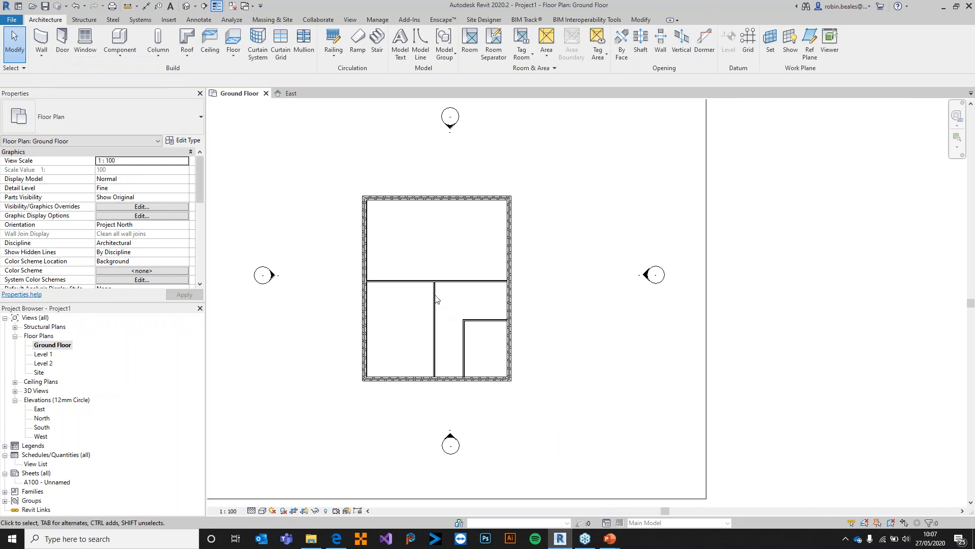
Step: Move the upper exterior wall to 6000 mm from the horizontal partition, and undo the move
{"action": "scroll", "coordinate": [430, 295], "scroll_direction": "up", "scroll_amount": 2}
{"action": "left_click", "coordinate": [414, 275]}
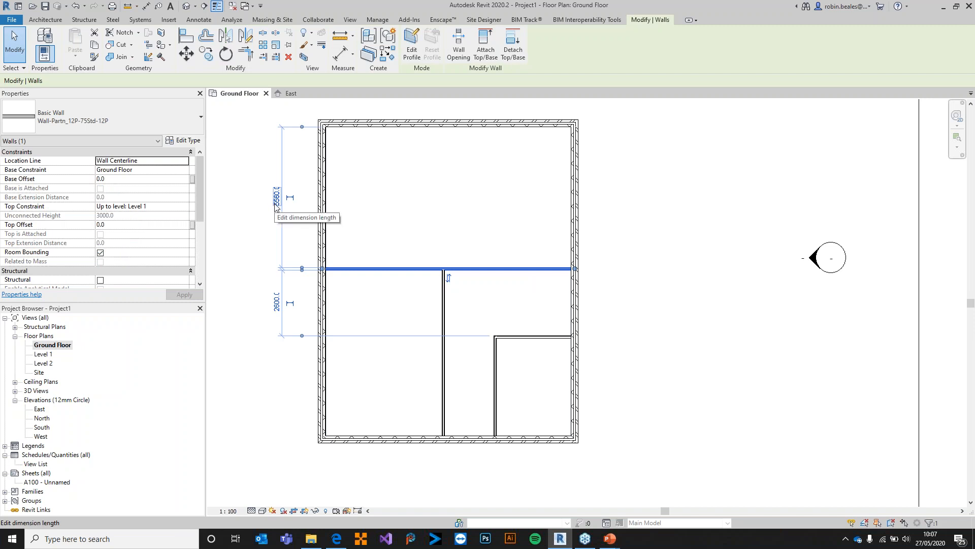
{"action": "left_click", "coordinate": [365, 144]}
{"action": "left_click", "coordinate": [368, 126]}
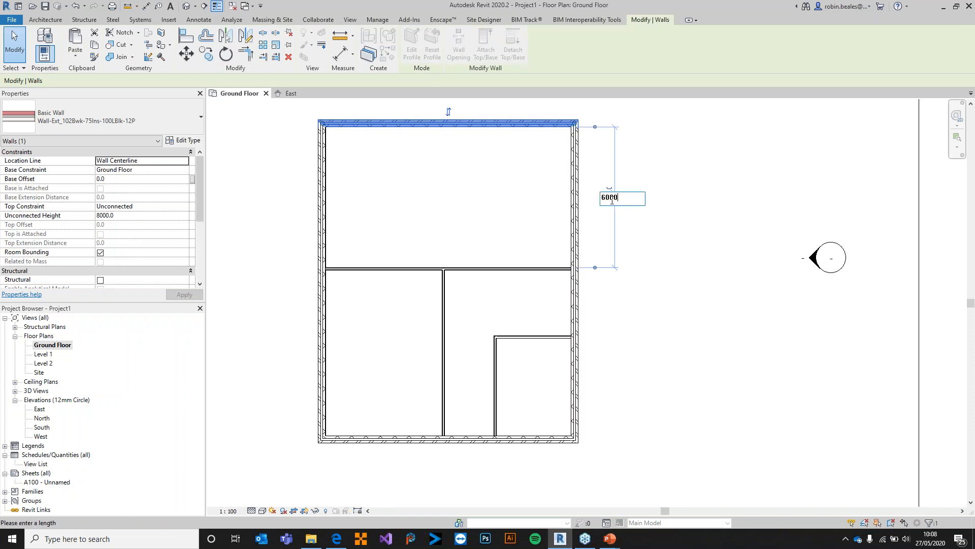
{"action": "key", "text": "Return"}
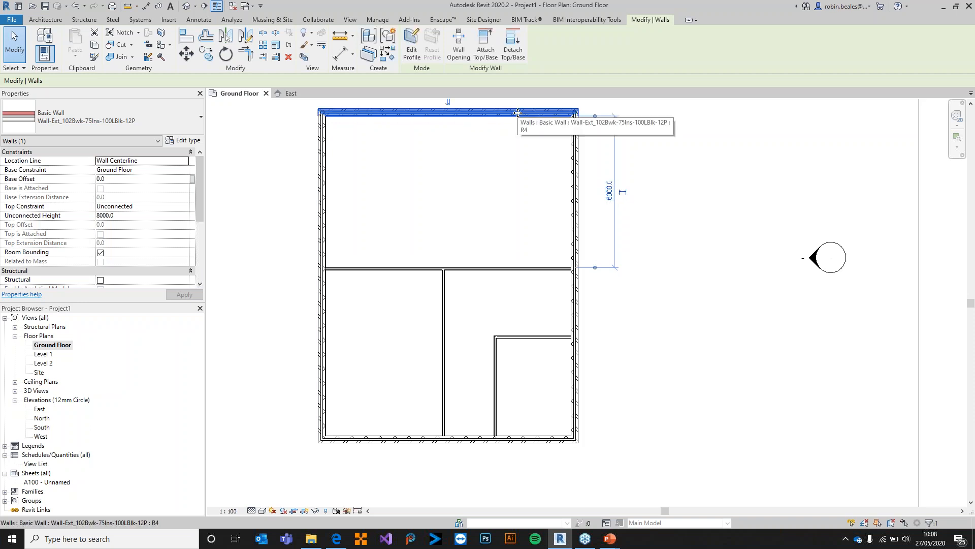
{"action": "key", "text": "Escape"}
Step: Move the horizontal partition to 6000 mm from the upper exterior wall, and undo the move
{"action": "left_click", "coordinate": [404, 268]}
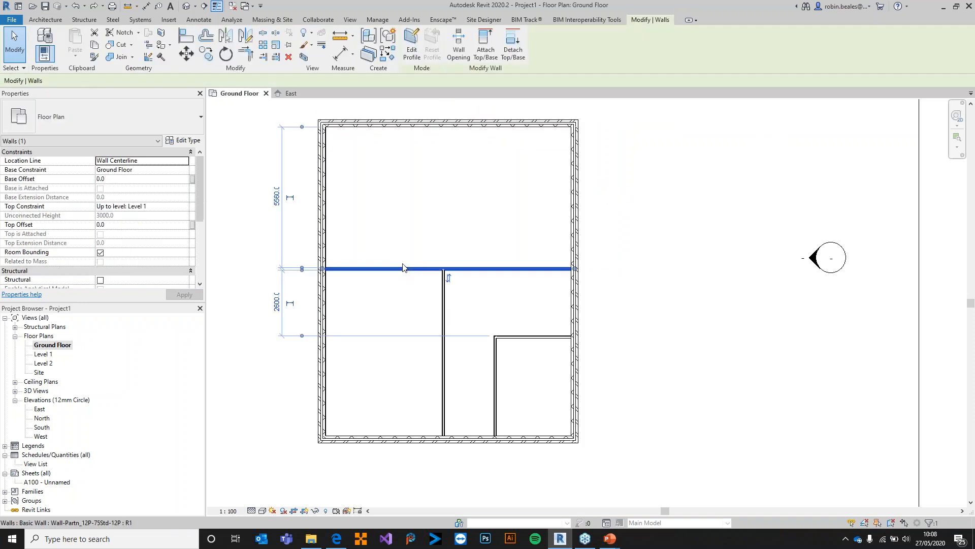
{"action": "left_click", "coordinate": [276, 197]}
{"action": "type", "text": "600"}
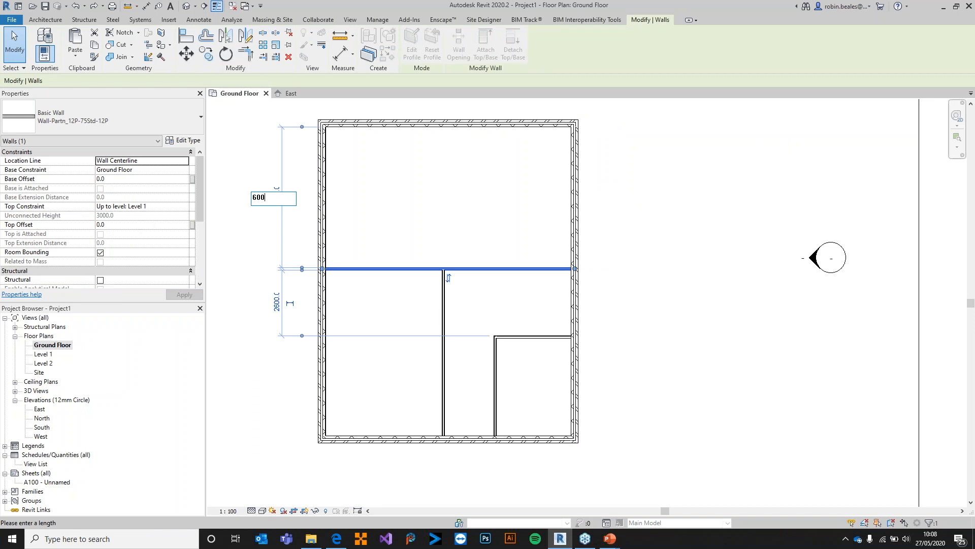
{"action": "type", "text": "0"}
{"action": "key", "text": "Return"}
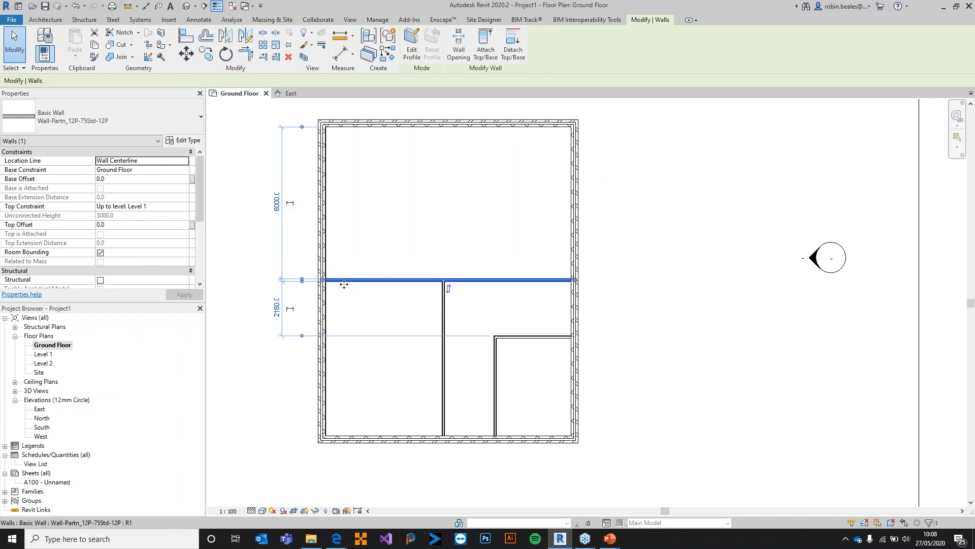
{"action": "key", "text": "ctrl+z"}
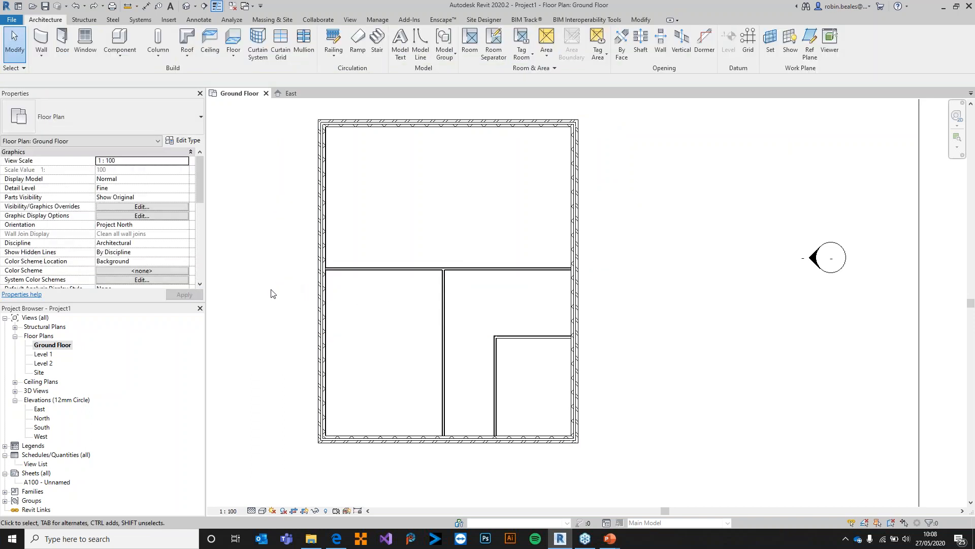
Step: Start a floor sketch on the Ground Floor level and pick the four exterior walls as its boundary
{"action": "middle_click_drag", "start_coordinate": [271, 293], "coordinate": [315, 300]}
{"action": "mouse_move", "coordinate": [535, 448]}
{"action": "middle_mouse_down"}
{"action": "mouse_move", "coordinate": [563, 421]}
{"action": "mouse_move", "coordinate": [533, 429]}
{"action": "middle_mouse_up"}
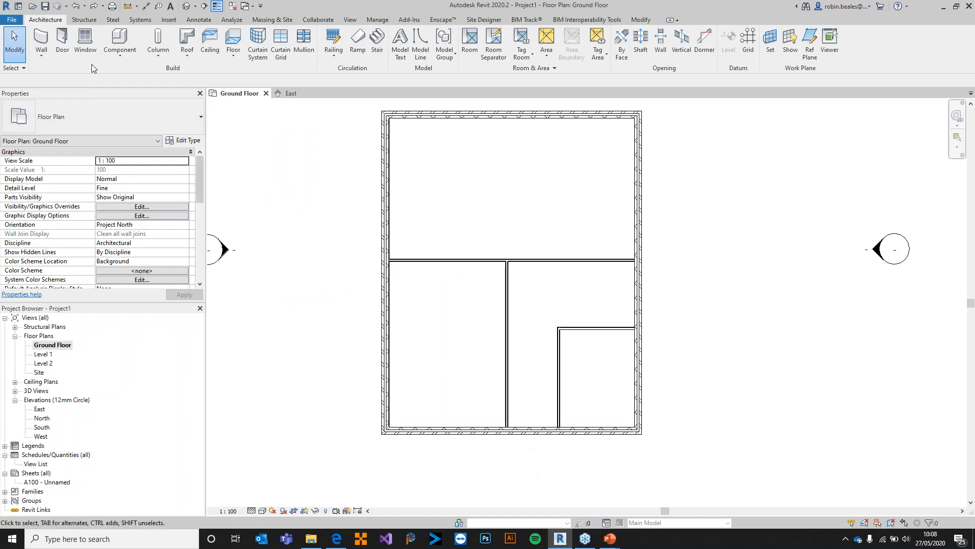
{"action": "left_click", "coordinate": [227, 43]}
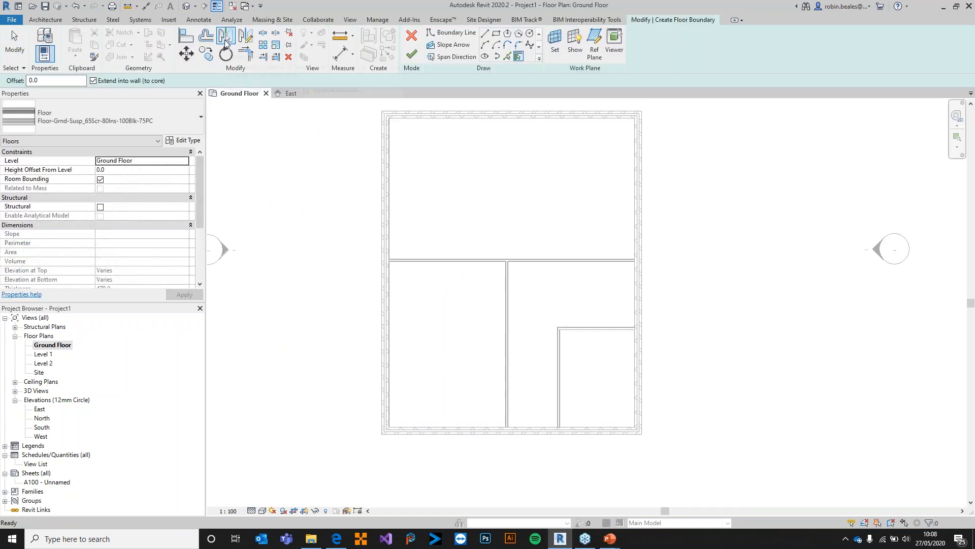
{"action": "left_click", "coordinate": [384, 148]}
{"action": "left_click", "coordinate": [466, 128]}
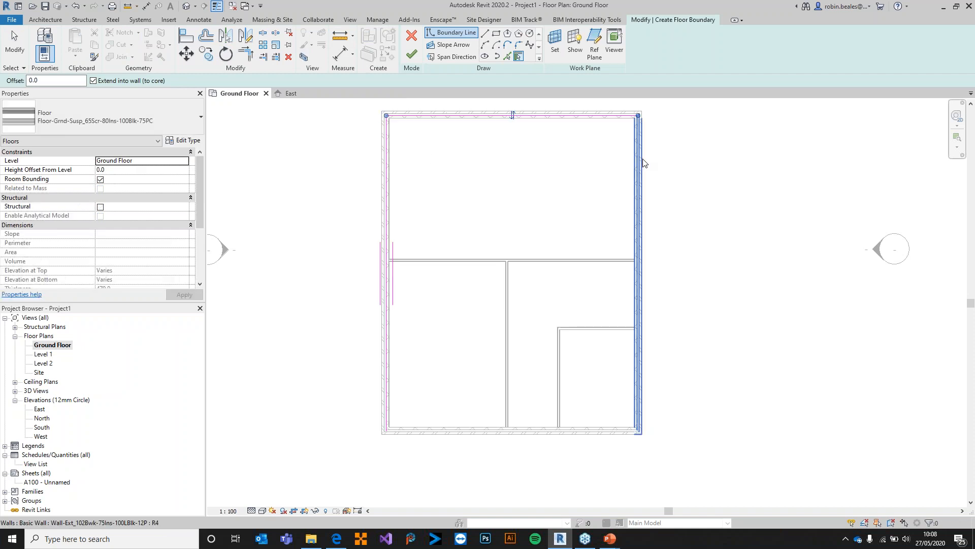
{"action": "left_click", "coordinate": [615, 426]}
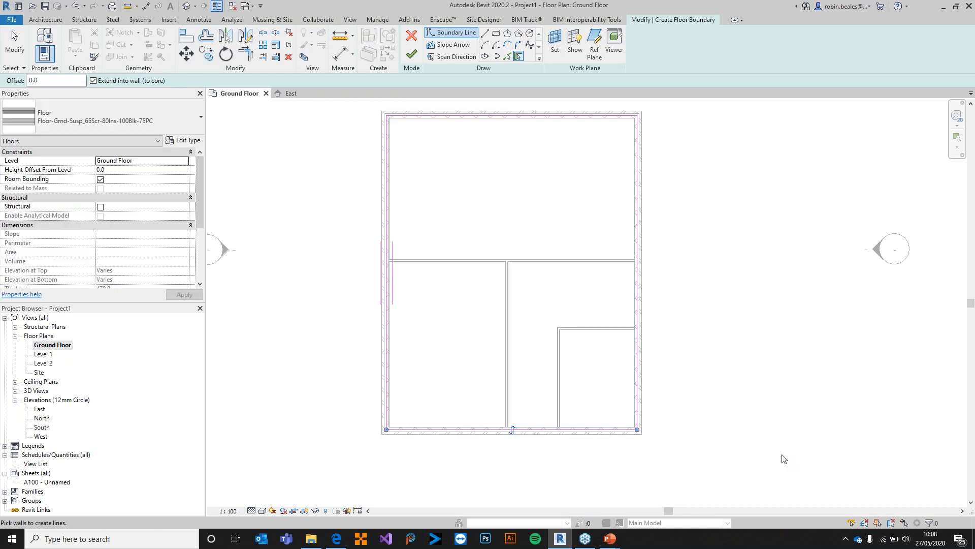
Step: Flip the lower floor boundary line to the opposite face of the exterior wall's core and back
{"action": "scroll", "coordinate": [400, 154], "scroll_direction": "up", "scroll_amount": 9}
{"action": "scroll", "coordinate": [375, 241], "scroll_direction": "down", "scroll_amount": 5}
{"action": "scroll", "coordinate": [596, 420], "scroll_direction": "down", "scroll_amount": 4}
{"action": "left_click", "coordinate": [492, 413]}
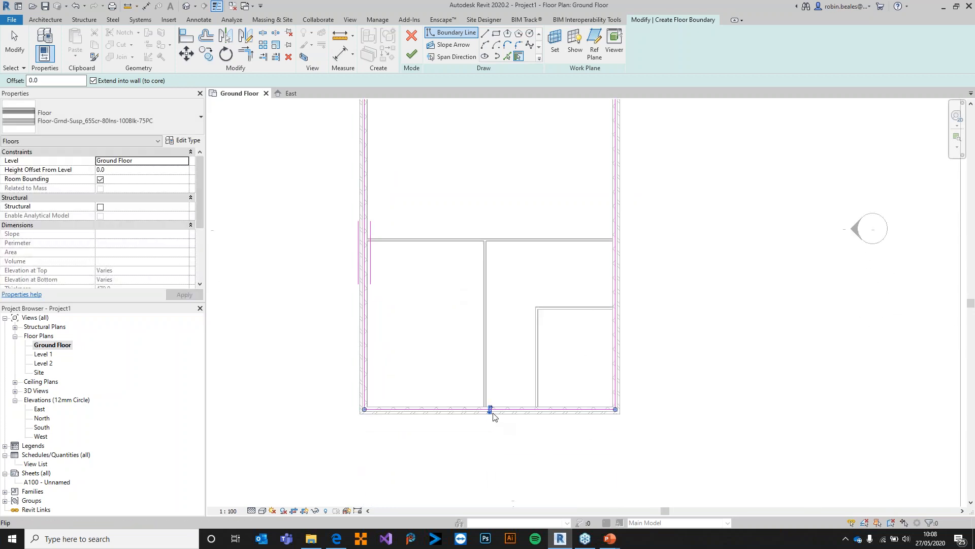
{"action": "scroll", "coordinate": [490, 412], "scroll_direction": "up", "scroll_amount": 5}
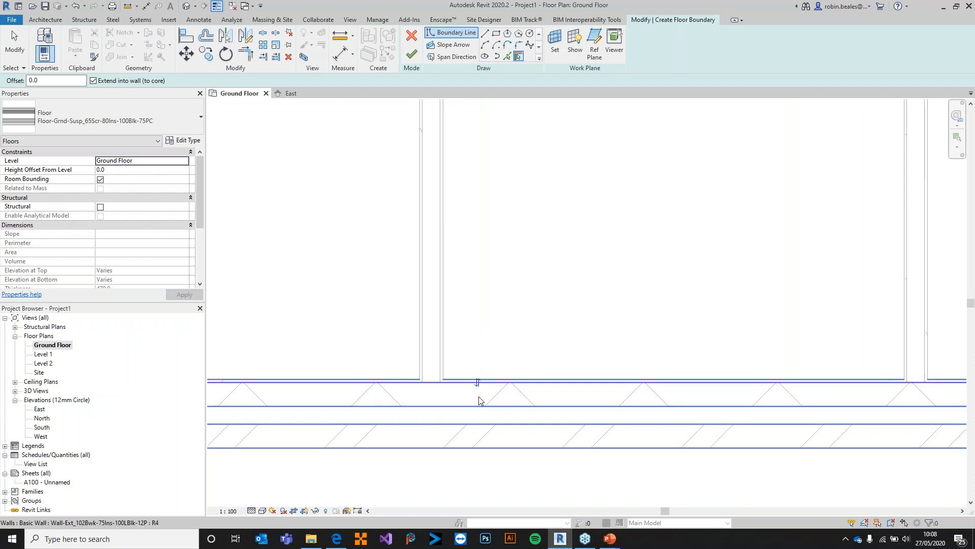
{"action": "left_click", "coordinate": [477, 382]}
Step: Change the floor to the Floor-Grnd-Bearing_65Scr-90Ins-125Conc-50SBld-150Hcore type and finish the floor sketch
{"action": "scroll", "coordinate": [495, 337], "scroll_direction": "down", "scroll_amount": 2}
{"action": "scroll", "coordinate": [496, 338], "scroll_direction": "down", "scroll_amount": 2}
{"action": "middle_click_drag", "start_coordinate": [492, 342], "coordinate": [494, 436]}
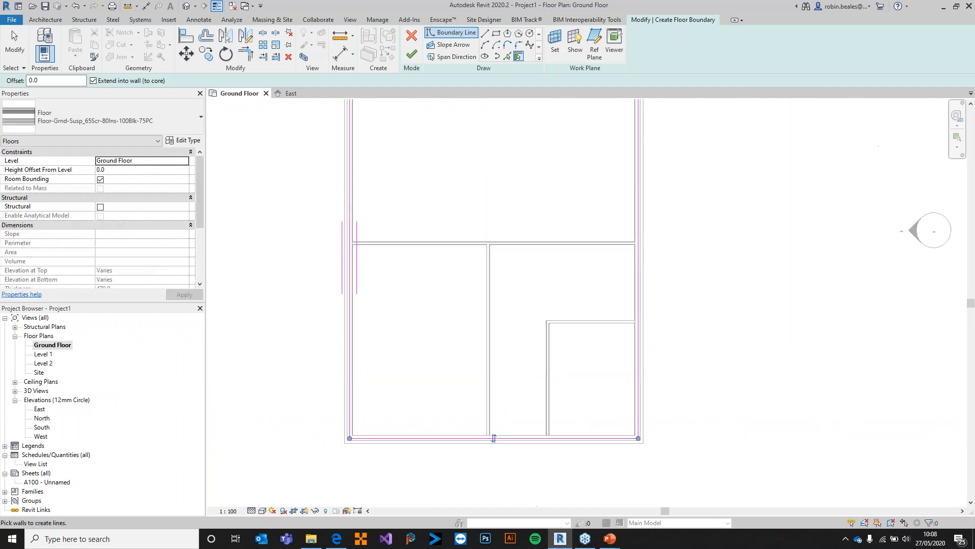
{"action": "left_click", "coordinate": [121, 122]}
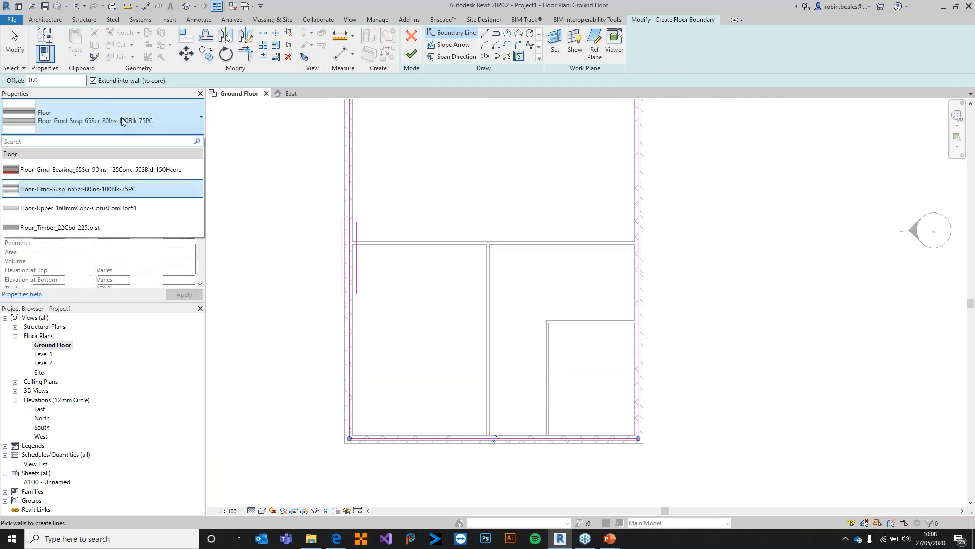
{"action": "left_click", "coordinate": [120, 172]}
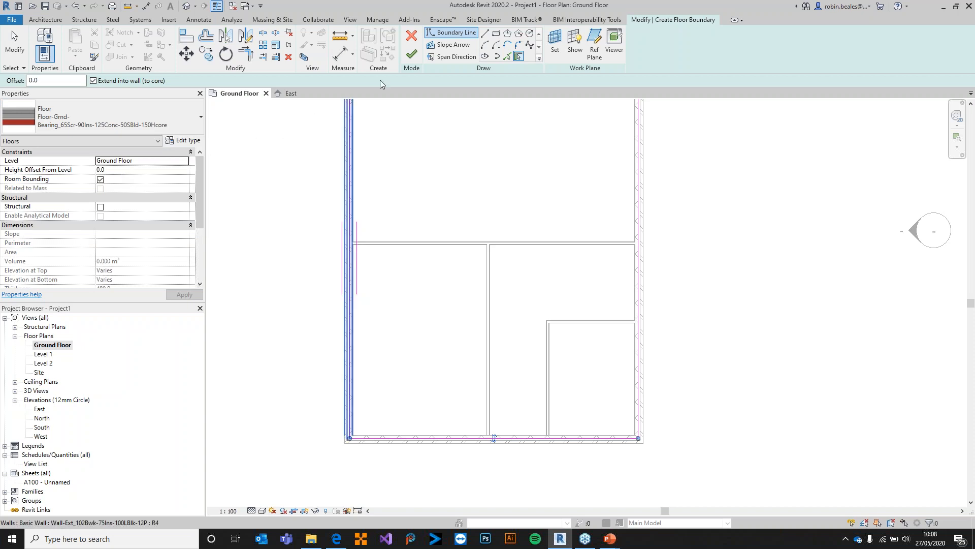
{"action": "left_click", "coordinate": [414, 54]}
{"action": "left_click", "coordinate": [307, 295]}
{"action": "scroll", "coordinate": [306, 296], "scroll_direction": "down", "scroll_amount": 2}
{"action": "middle_click_drag", "start_coordinate": [376, 285], "coordinate": [518, 345]}
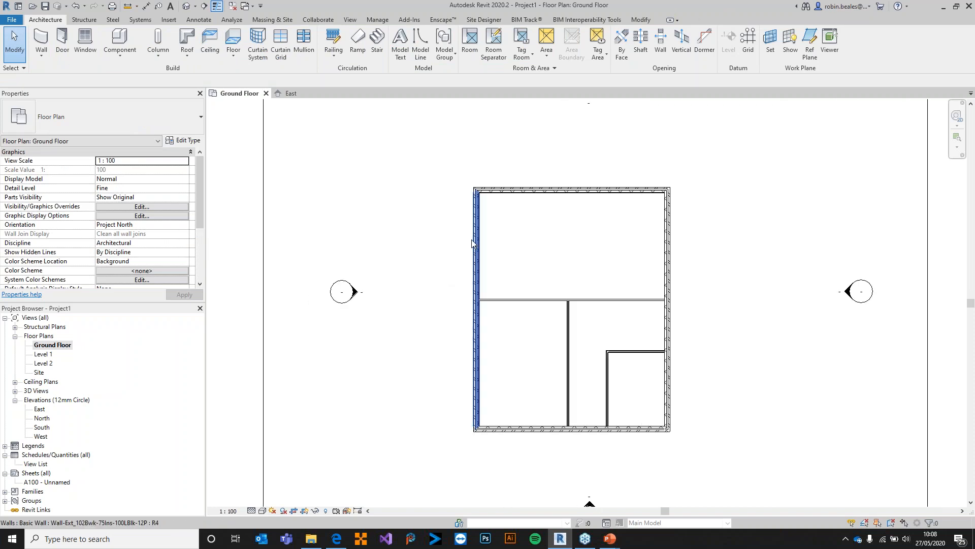
Step: Examine the exterior wall type's layer structure with the section and plan previews, leaving the type as it is
{"action": "left_click", "coordinate": [475, 236]}
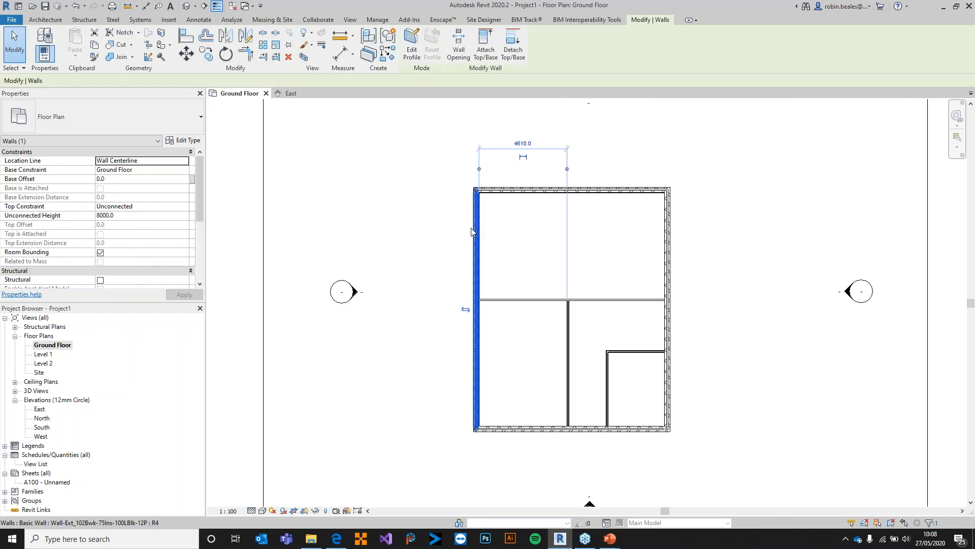
{"action": "left_click", "coordinate": [188, 140]}
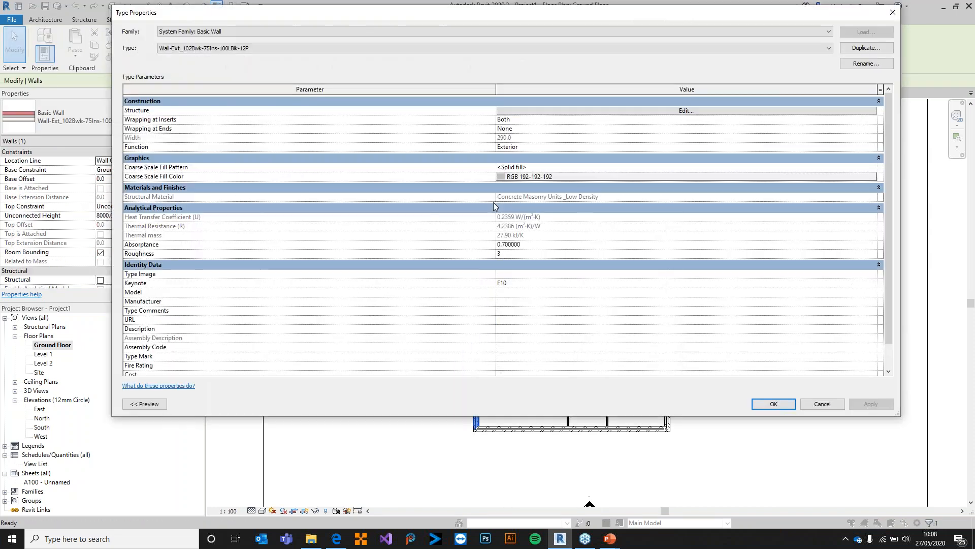
{"action": "left_click", "coordinate": [685, 111]}
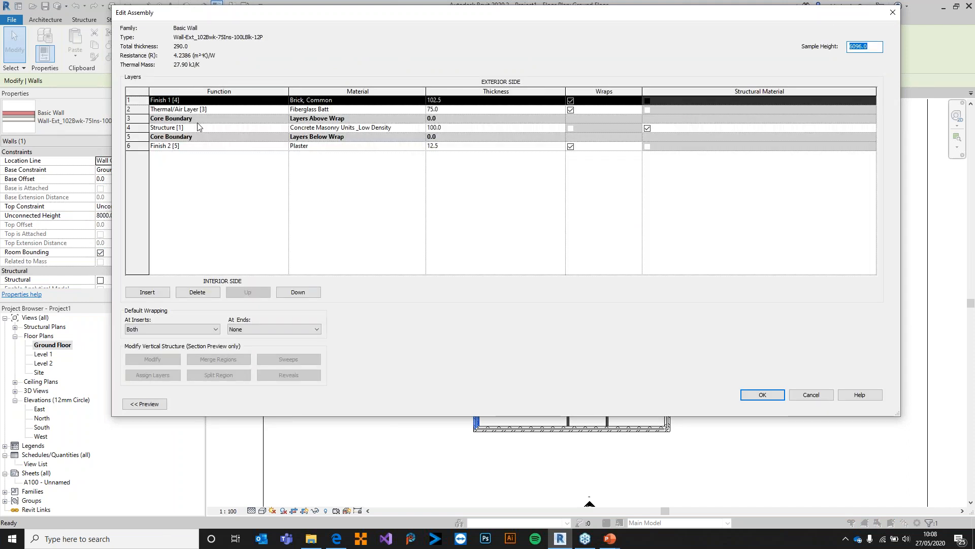
{"action": "left_click", "coordinate": [146, 404]}
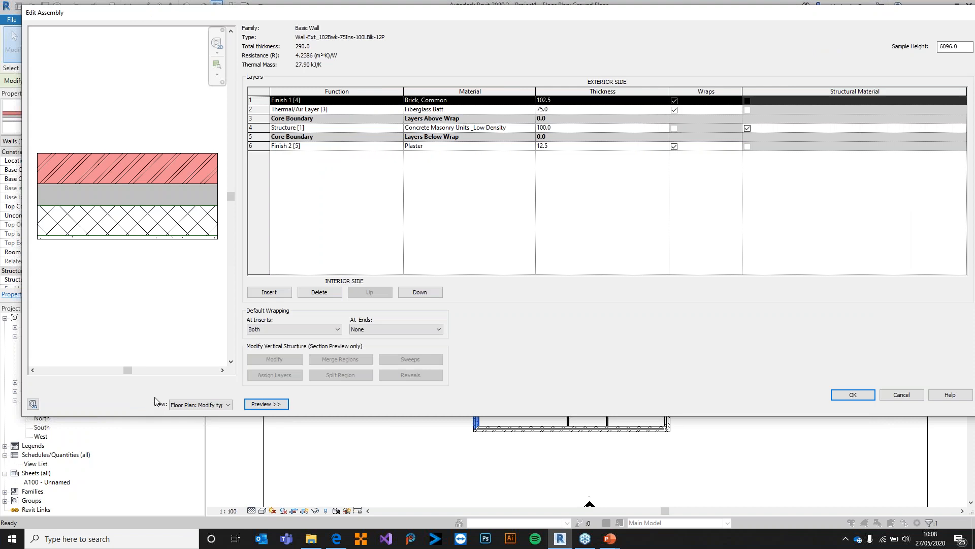
{"action": "left_click", "coordinate": [199, 405]}
{"action": "left_click", "coordinate": [203, 425]}
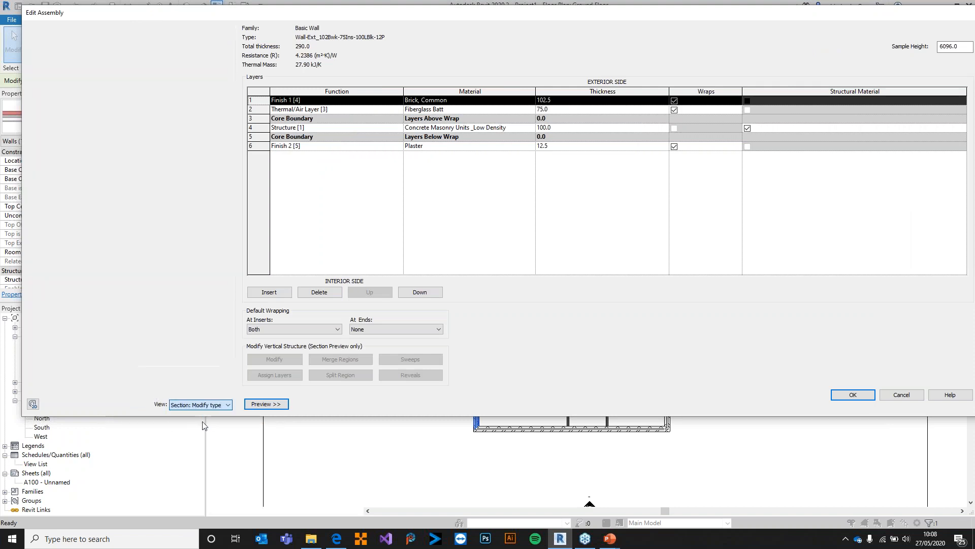
{"action": "left_click", "coordinate": [199, 402]}
{"action": "left_click", "coordinate": [196, 415]}
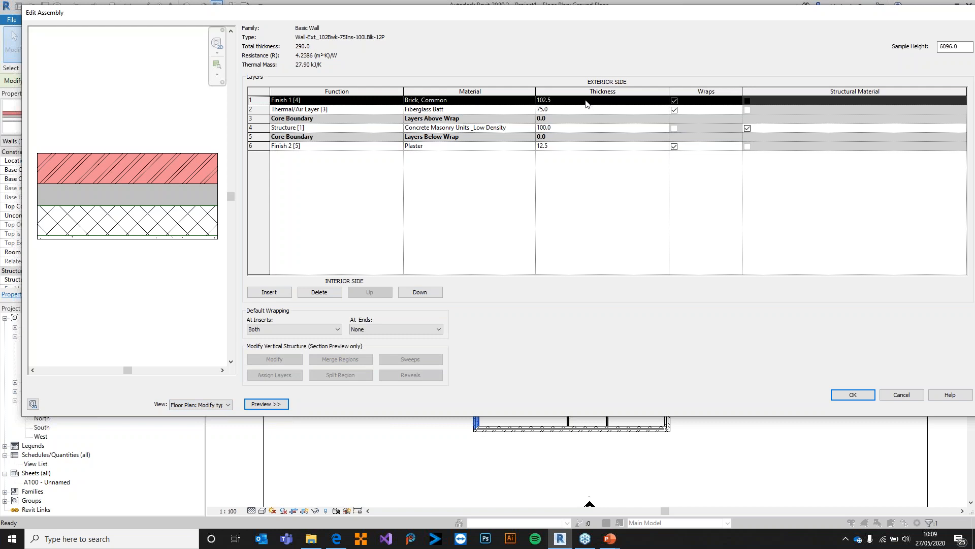
{"action": "left_click", "coordinate": [895, 397]}
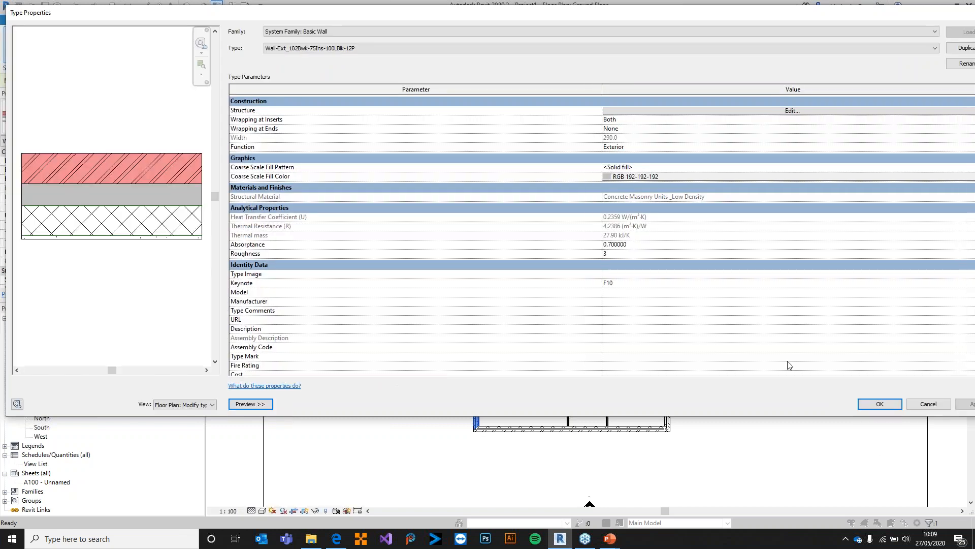
{"action": "left_click", "coordinate": [929, 405]}
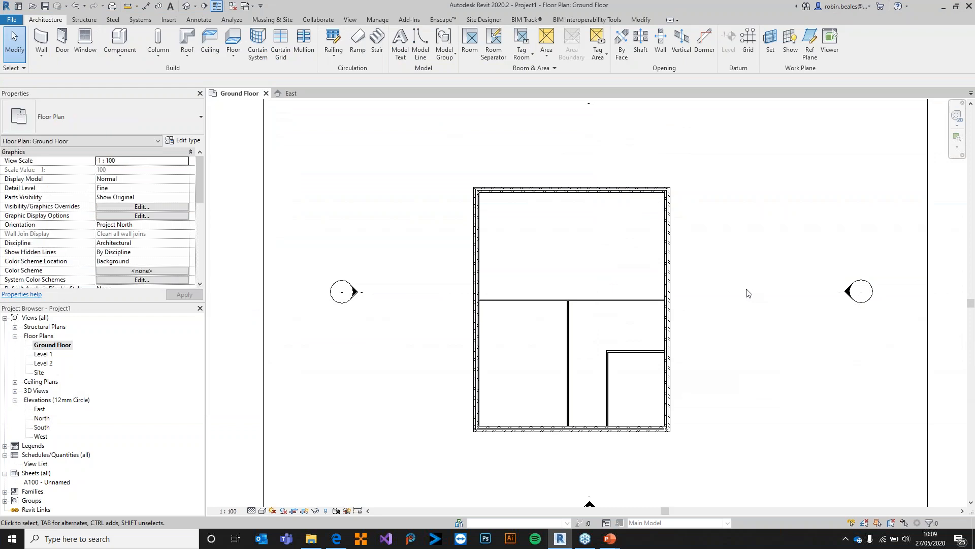
Step: Start placing a door and open the External Doors folder of the family library
{"action": "middle_click_drag", "start_coordinate": [732, 272], "coordinate": [725, 275]}
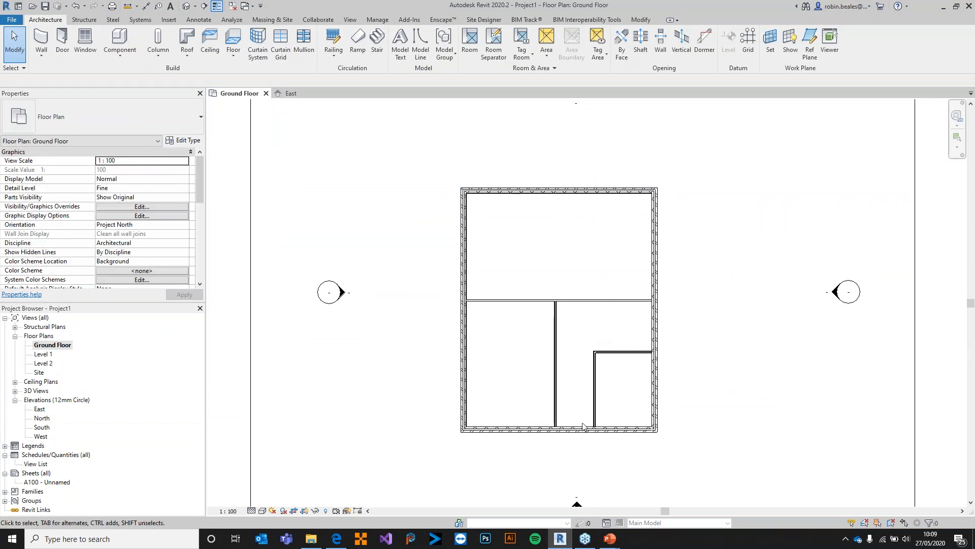
{"action": "scroll", "coordinate": [548, 376], "scroll_direction": "up", "scroll_amount": 3}
{"action": "mouse_move", "coordinate": [557, 351]}
{"action": "middle_mouse_down"}
{"action": "mouse_move", "coordinate": [557, 360]}
{"action": "mouse_move", "coordinate": [562, 350]}
{"action": "middle_mouse_up"}
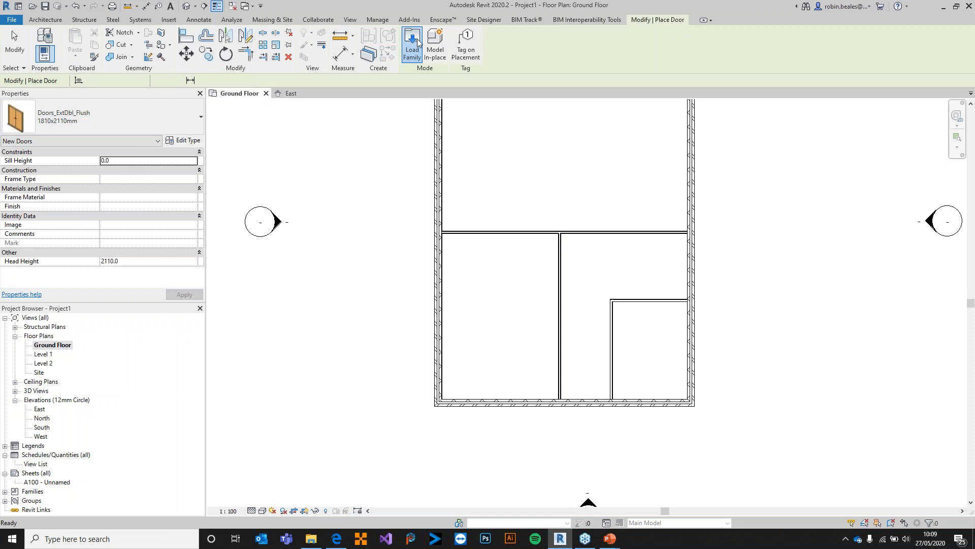
{"action": "left_click", "coordinate": [392, 215]}
{"action": "type", "text": "do"}
{"action": "key", "text": "Return"}
{"action": "type", "text": "e"}
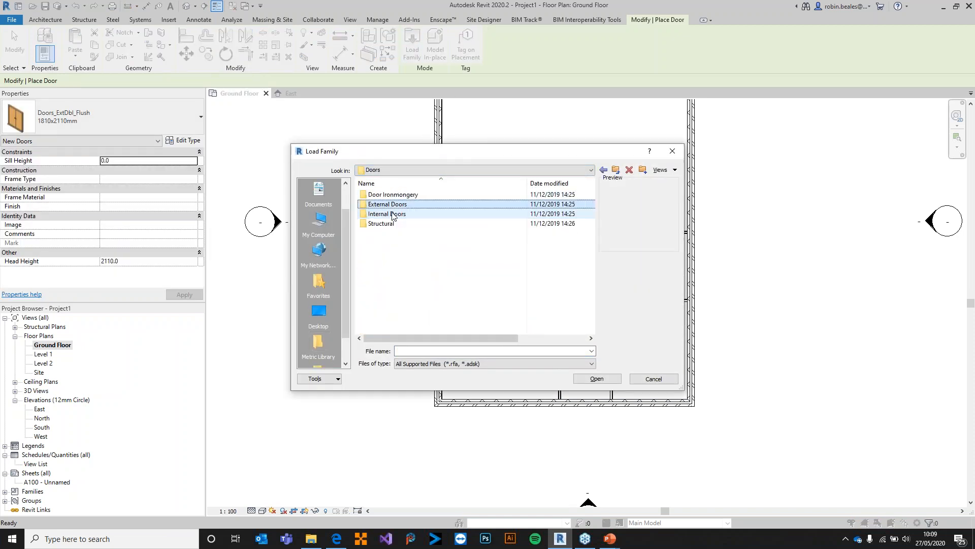
{"action": "key", "text": "Return"}
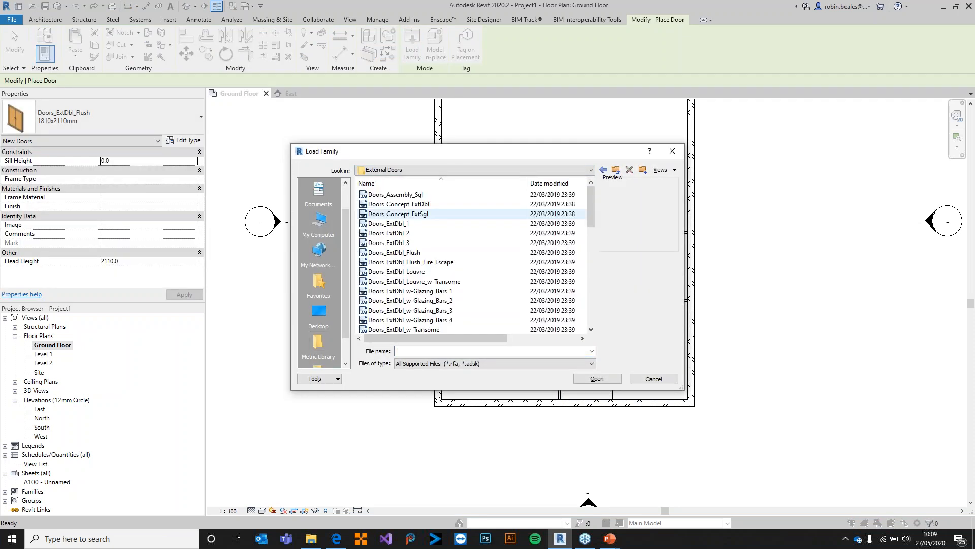
Step: Browse the external door previews and load the Doors_ExtSgl_4 family
{"action": "left_click", "coordinate": [419, 225]}
{"action": "key", "text": "Down"}
{"action": "key", "text": "Down"}
{"action": "key", "text": "Down"}
{"action": "key", "text": "Down"}
{"action": "key", "text": "Down"}
{"action": "key", "text": "Down"}
{"action": "key", "text": "Down"}
{"action": "key", "text": "Down"}
{"action": "key", "text": "Down"}
{"action": "key", "text": "Down"}
{"action": "key", "text": "Down"}
{"action": "key", "text": "Down"}
{"action": "key", "text": "Down"}
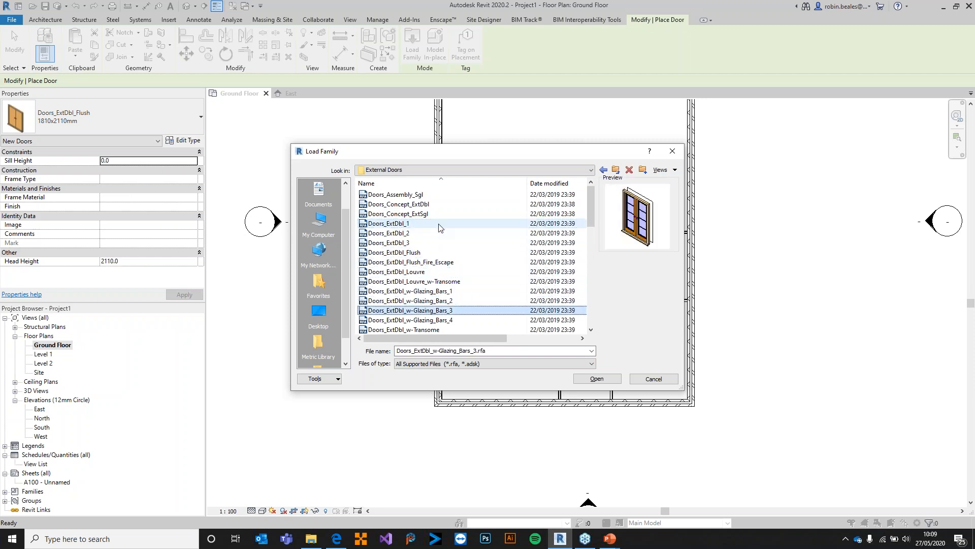
{"action": "key", "text": "Up"}
{"action": "key", "text": "Down"}
{"action": "key", "text": "Up"}
{"action": "key", "text": "Up"}
{"action": "key", "text": "Down"}
{"action": "key", "text": "Down"}
{"action": "key", "text": "Return"}
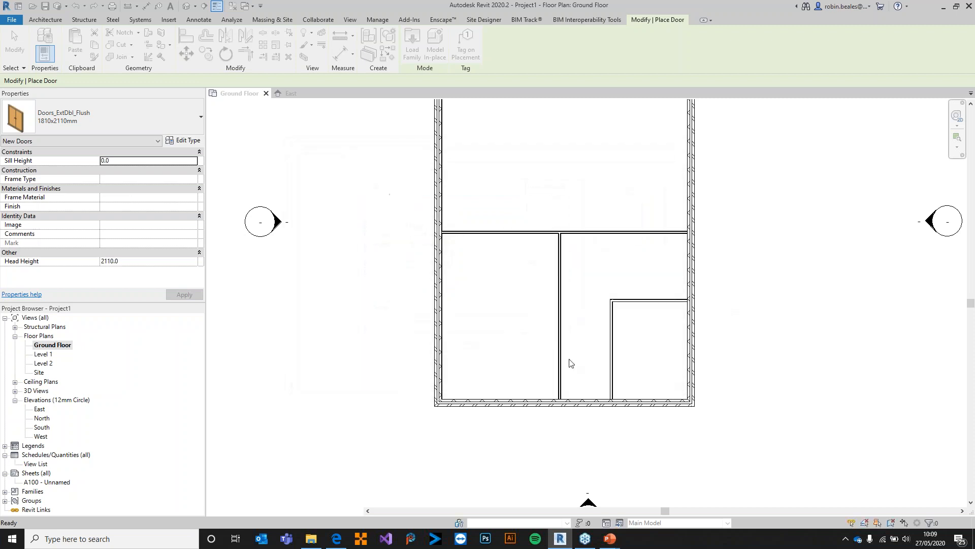
Step: Place a 1010x2110mm Doors_ExtSgl_4 door in the lower exterior wall, centred between the hallway's two partitions and swinging inward
{"action": "scroll", "coordinate": [587, 407], "scroll_direction": "up", "scroll_amount": 3}
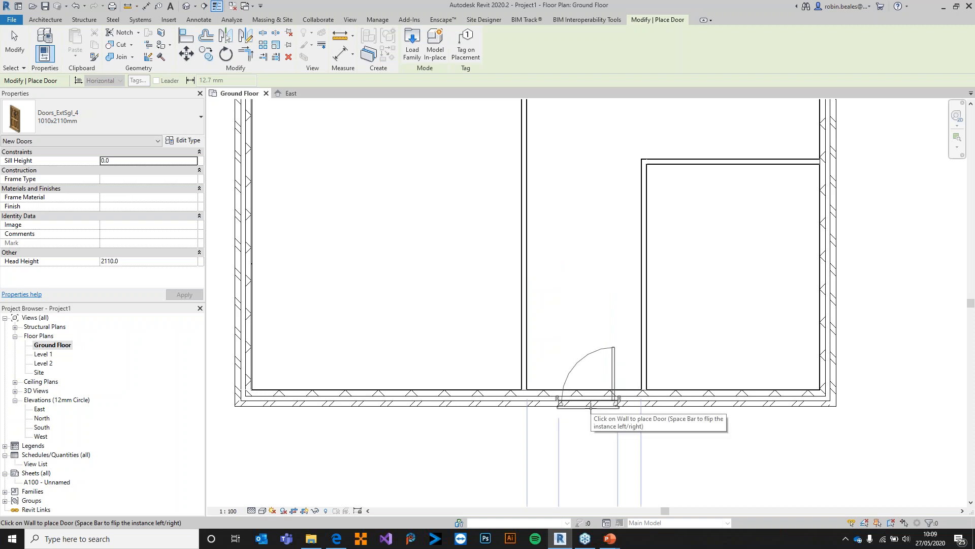
{"action": "scroll", "coordinate": [592, 408], "scroll_direction": "down", "scroll_amount": 2}
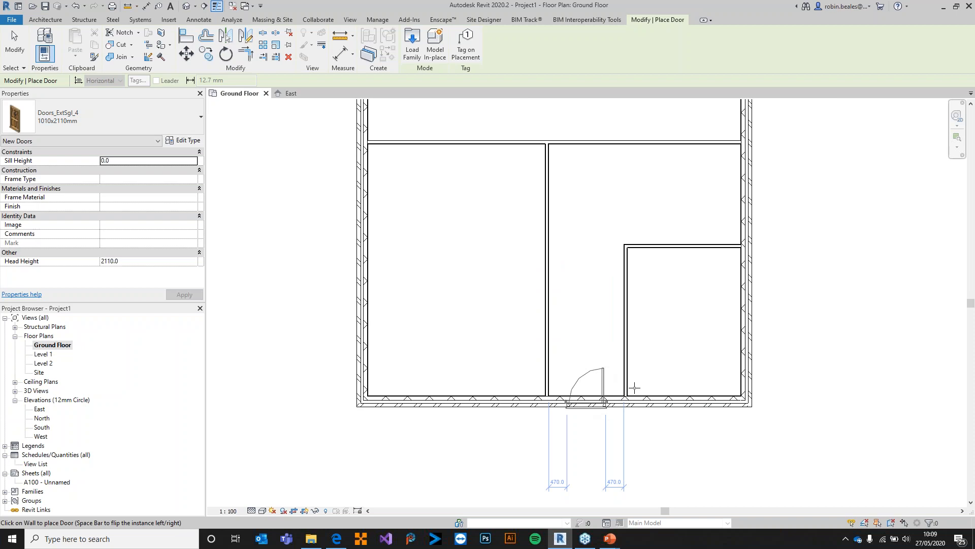
{"action": "left_click", "coordinate": [590, 408]}
{"action": "key", "text": "Escape"}
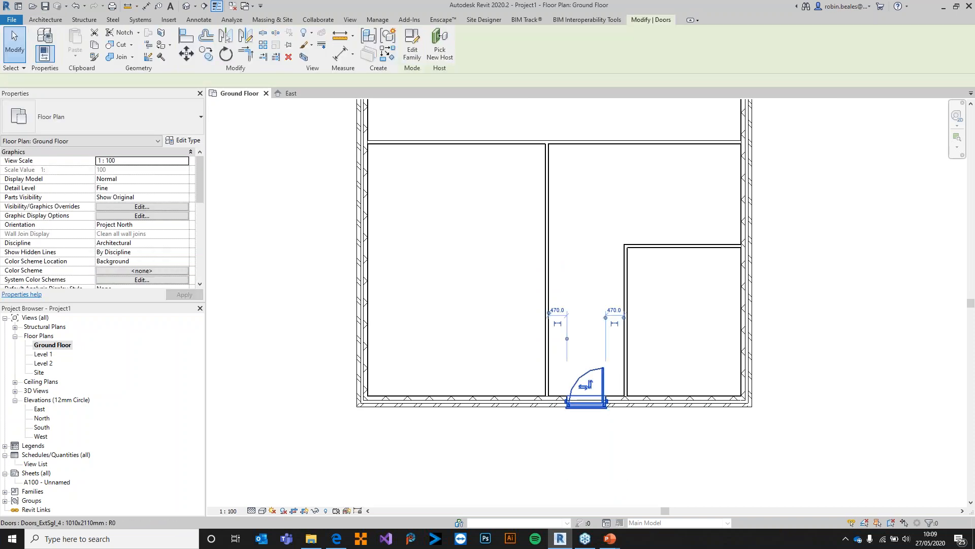
Step: Check the sizes available for the front door and keep the 1010x2110mm type
{"action": "left_click", "coordinate": [585, 402]}
{"action": "left_click", "coordinate": [147, 117]}
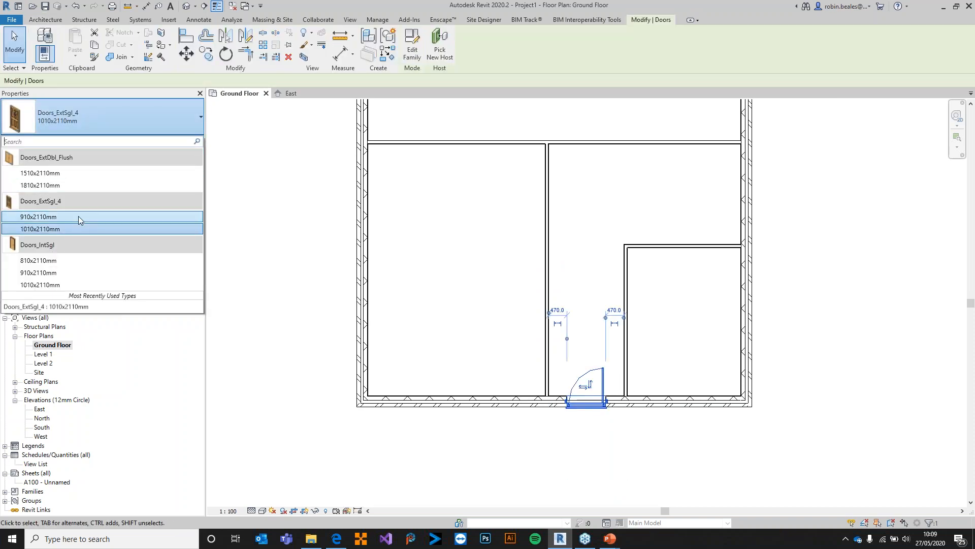
{"action": "left_click", "coordinate": [80, 234]}
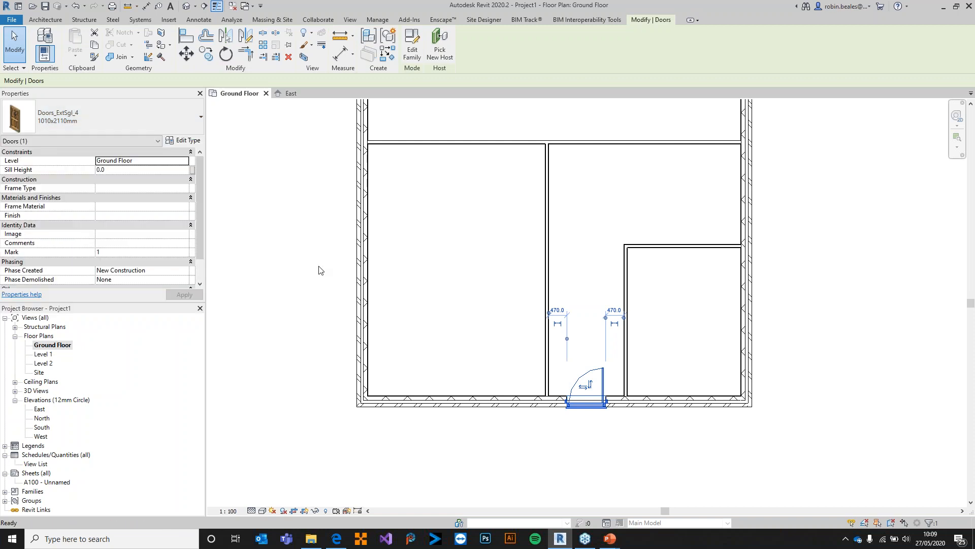
{"action": "left_click", "coordinate": [320, 269]}
{"action": "scroll", "coordinate": [532, 428], "scroll_direction": "up", "scroll_amount": 1}
{"action": "scroll", "coordinate": [536, 421], "scroll_direction": "down", "scroll_amount": 2}
{"action": "scroll", "coordinate": [535, 421], "scroll_direction": "up", "scroll_amount": 1}
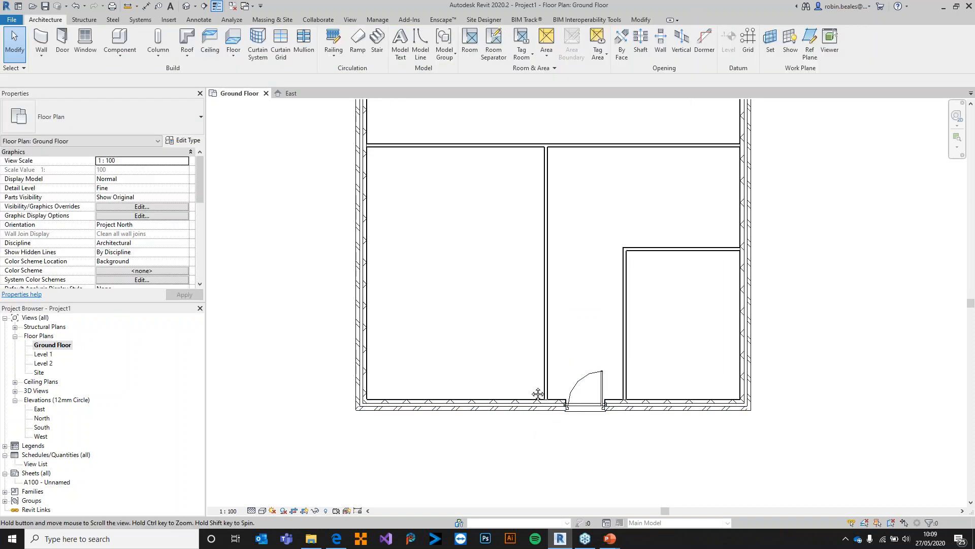
Step: Place a 910x2110mm Doors_IntSgl door in the long vertical partition, 2200 mm below the horizontal partition and swinging into the left room
{"action": "left_click", "coordinate": [62, 41]}
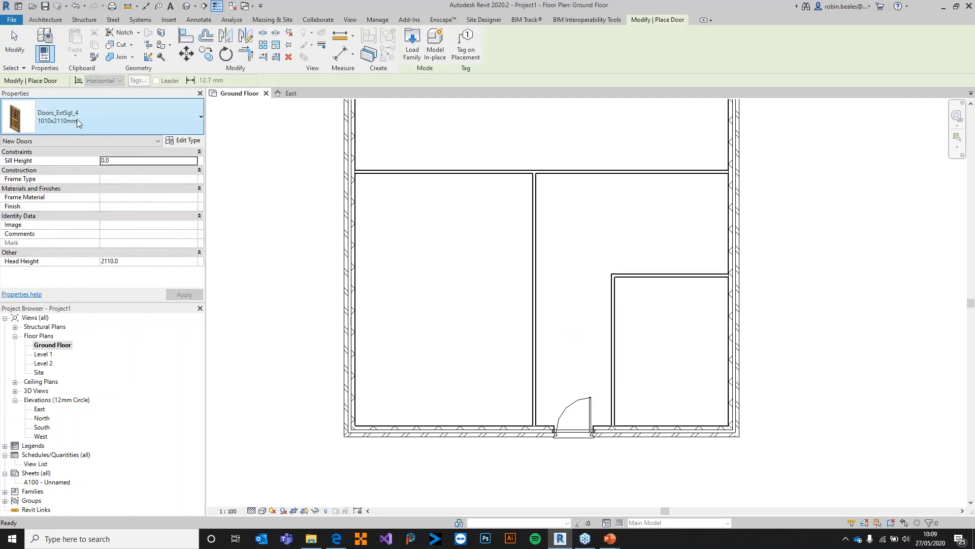
{"action": "left_click", "coordinate": [77, 120]}
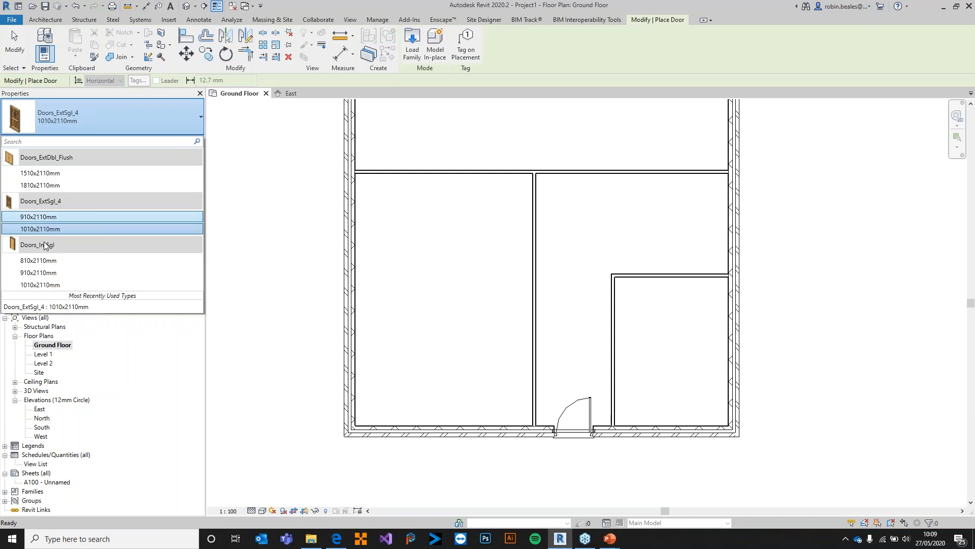
{"action": "left_click", "coordinate": [39, 272]}
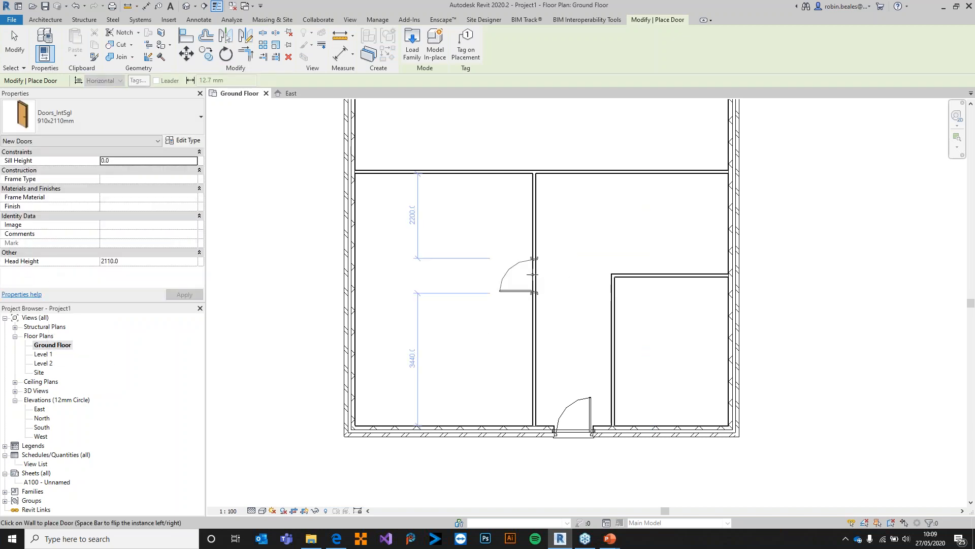
{"action": "left_click", "coordinate": [533, 274]}
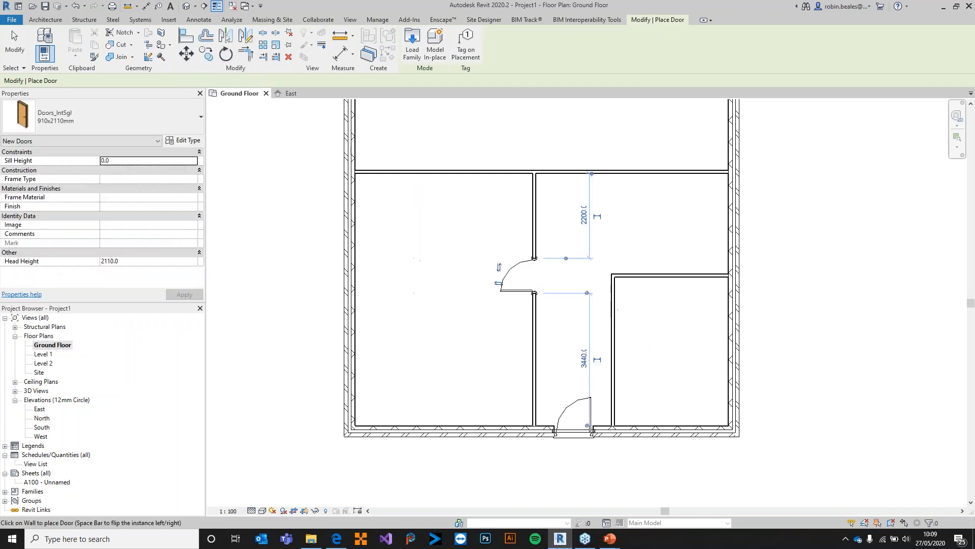
Step: Place 910x2110mm internal doors in the small room's vertical partition and the horizontal partition, each 400 mm from the adjoining wall
{"action": "left_click", "coordinate": [610, 311]}
{"action": "middle_click_drag", "start_coordinate": [595, 270], "coordinate": [596, 314]}
{"action": "key", "text": "space"}
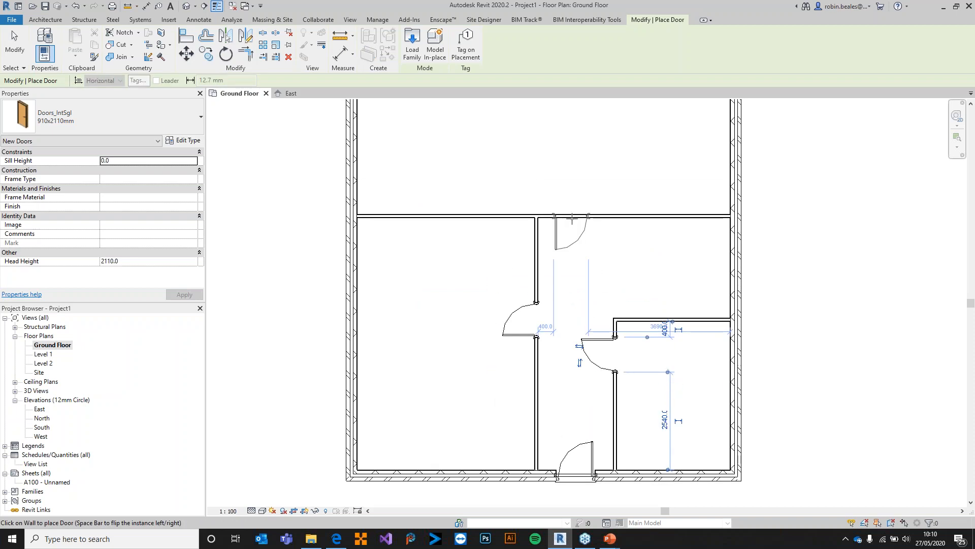
{"action": "left_click", "coordinate": [573, 208]}
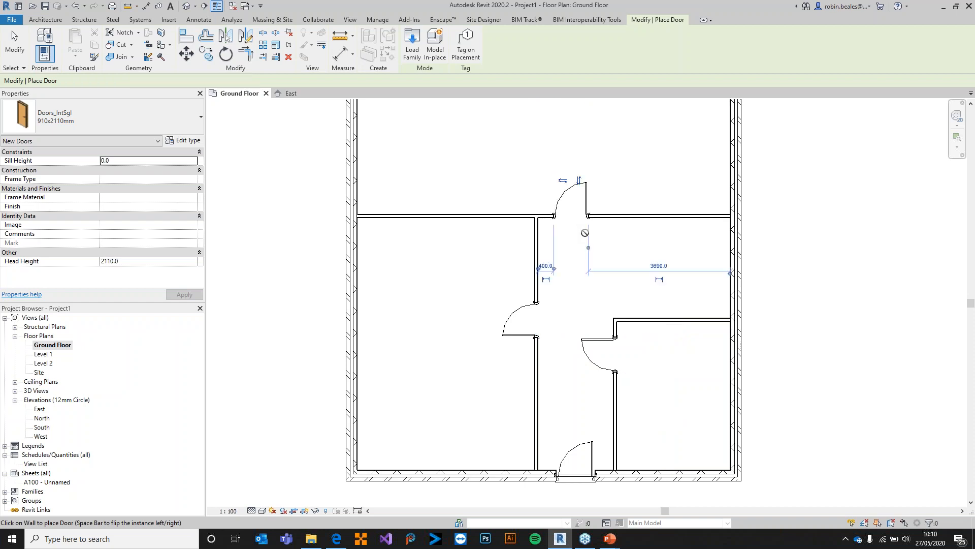
{"action": "scroll", "coordinate": [587, 233], "scroll_direction": "down", "scroll_amount": 1}
{"action": "key", "text": "Escape"}
{"action": "key", "text": "Escape"}
{"action": "scroll", "coordinate": [629, 274], "scroll_direction": "up", "scroll_amount": 2}
{"action": "scroll", "coordinate": [629, 274], "scroll_direction": "down", "scroll_amount": 3}
{"action": "middle_click_drag", "start_coordinate": [595, 231], "coordinate": [595, 353]}
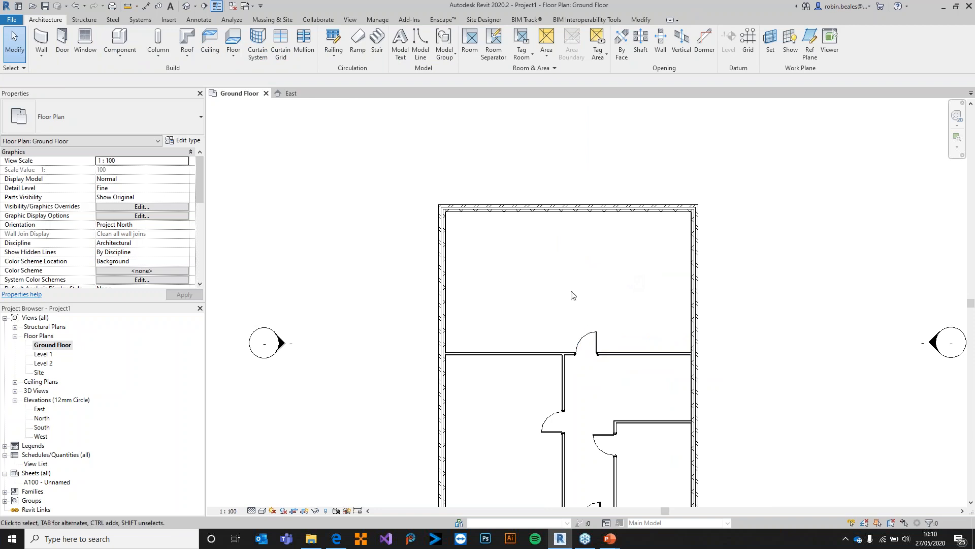
{"action": "middle_click_drag", "start_coordinate": [678, 215], "coordinate": [677, 190]}
{"action": "left_click_drag", "start_coordinate": [456, 158], "coordinate": [683, 209]}
{"action": "left_click_drag", "start_coordinate": [678, 144], "coordinate": [507, 145]}
{"action": "middle_click_drag", "start_coordinate": [542, 147], "coordinate": [493, 145]}
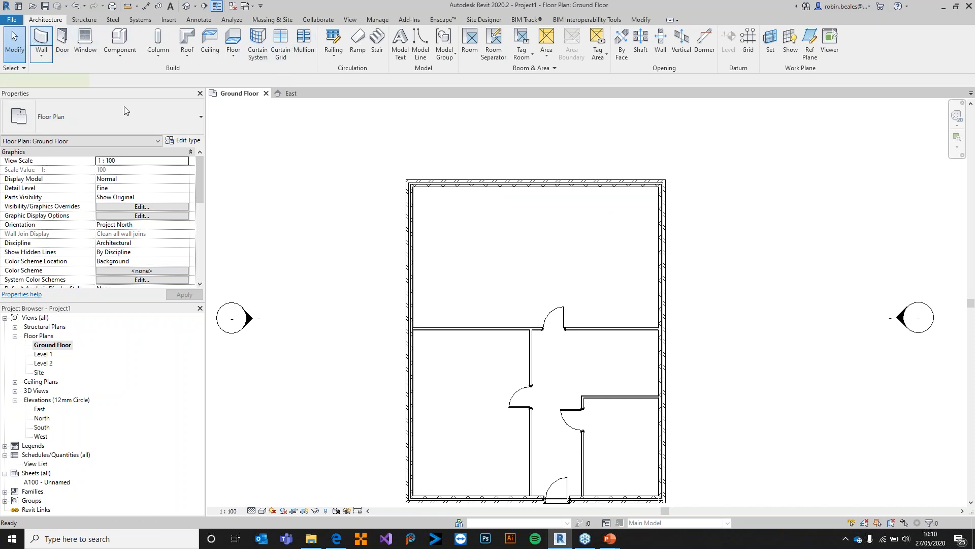
Step: Choose the Curtain_Wall-Empty type for a new wall, turn on Automatically Embed and set its unconnected height to 2000 mm
{"action": "left_click", "coordinate": [136, 120]}
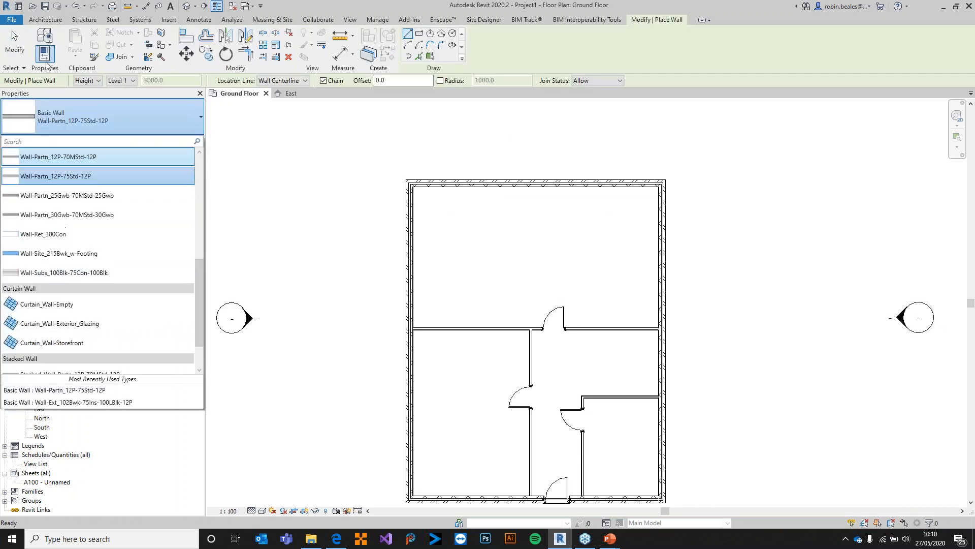
{"action": "left_click", "coordinate": [38, 304]}
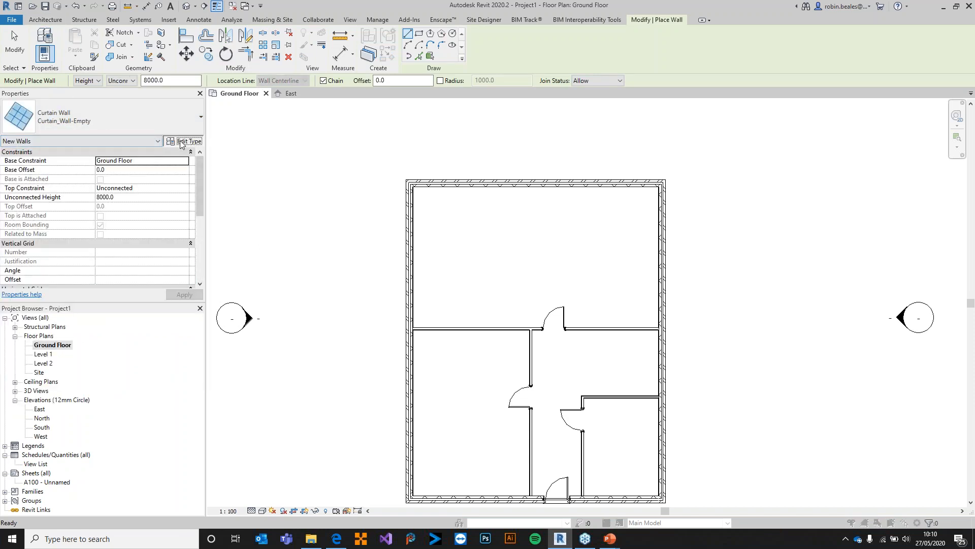
{"action": "left_click", "coordinate": [182, 141]}
{"action": "left_click", "coordinate": [482, 120]}
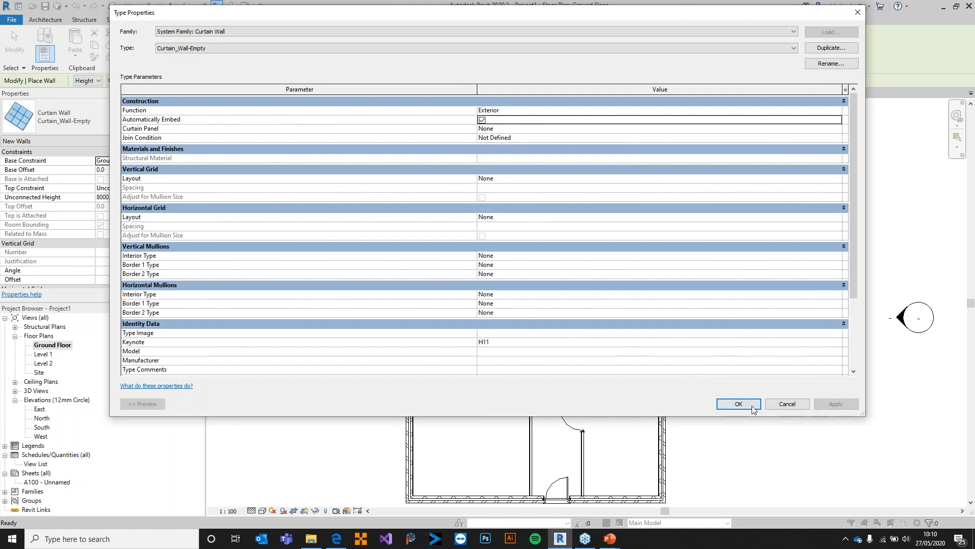
{"action": "left_click", "coordinate": [739, 403]}
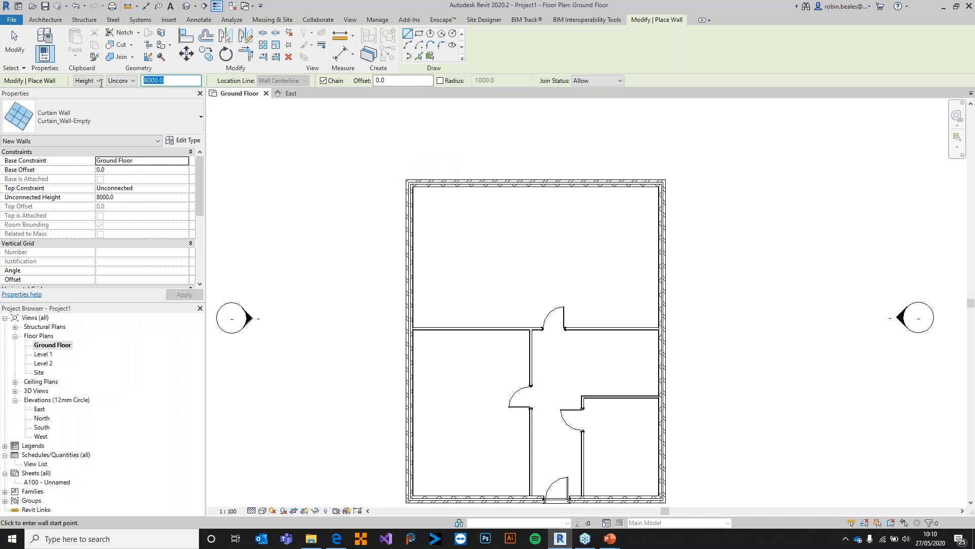
{"action": "key", "text": "Return"}
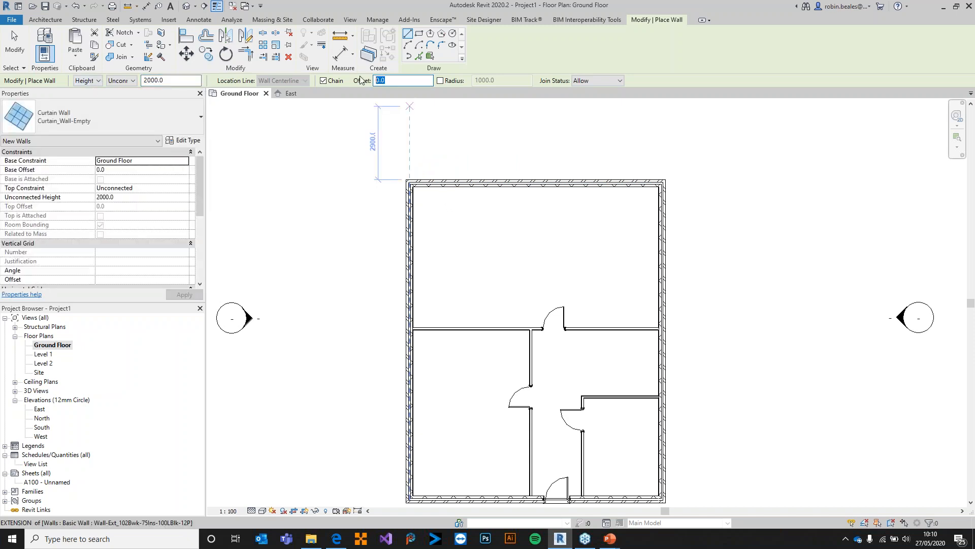
{"action": "type", "text": "150"}
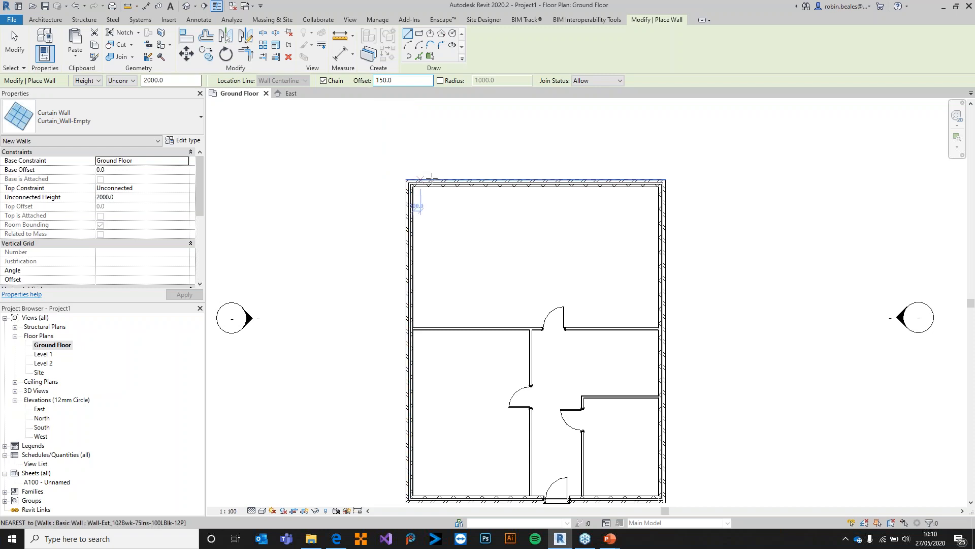
{"action": "left_click", "coordinate": [426, 179]}
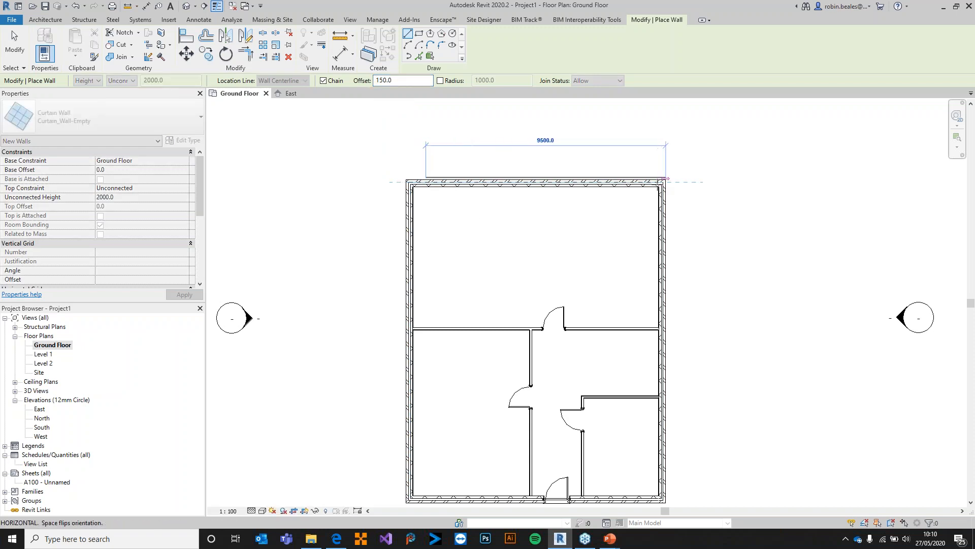
{"action": "key", "text": "Escape"}
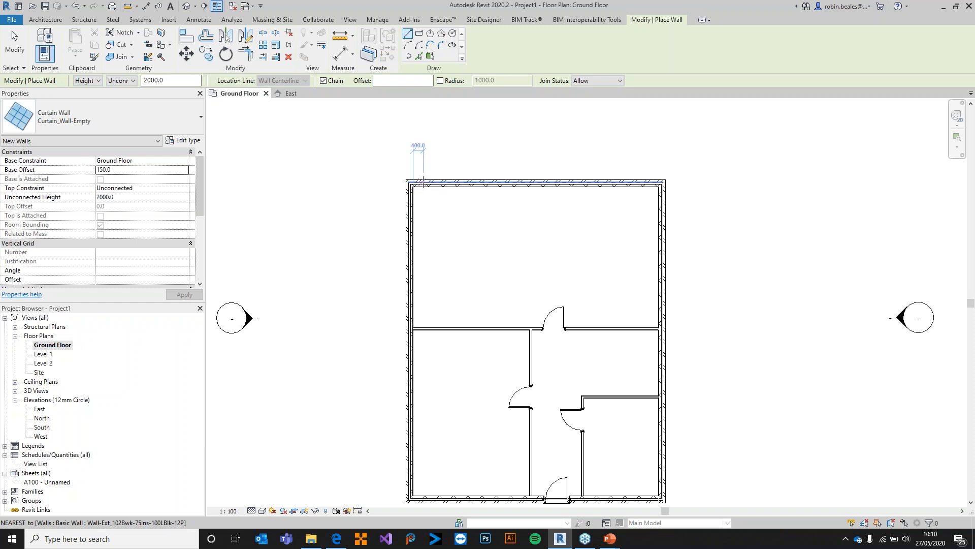
Step: Draw an embedded curtain wall about 9300 mm long inside the upper exterior wall, with base offset 150 mm and no lateral offset
{"action": "left_click", "coordinate": [427, 183]}
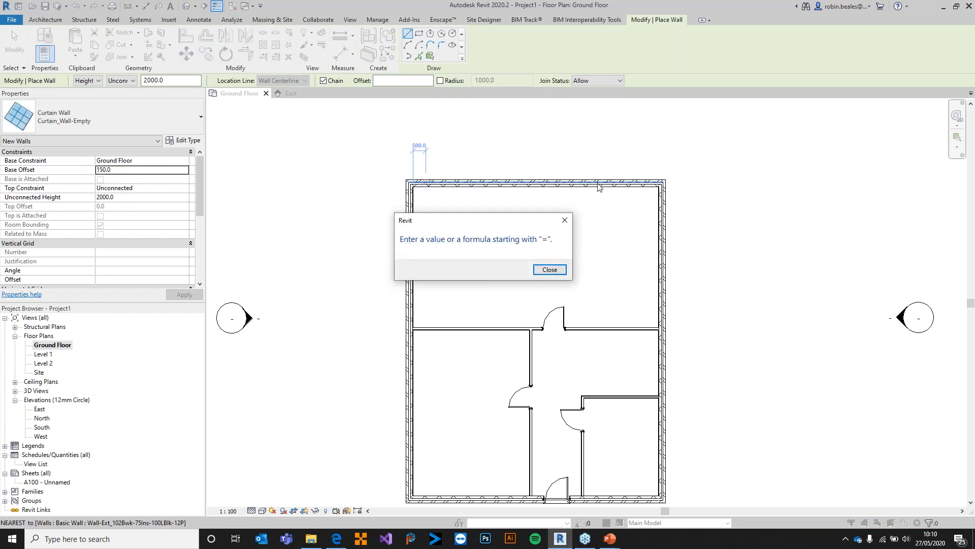
{"action": "left_click", "coordinate": [548, 269]}
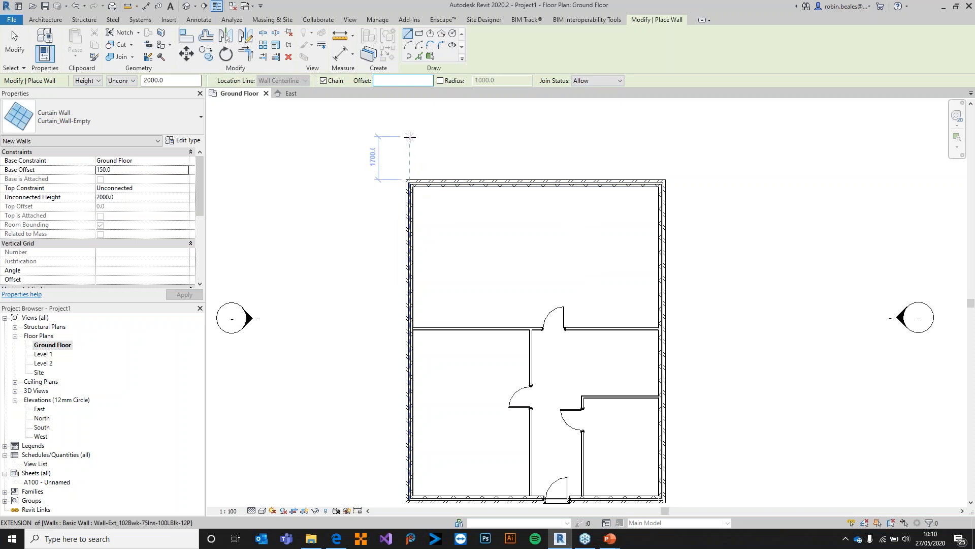
{"action": "left_click", "coordinate": [412, 182]}
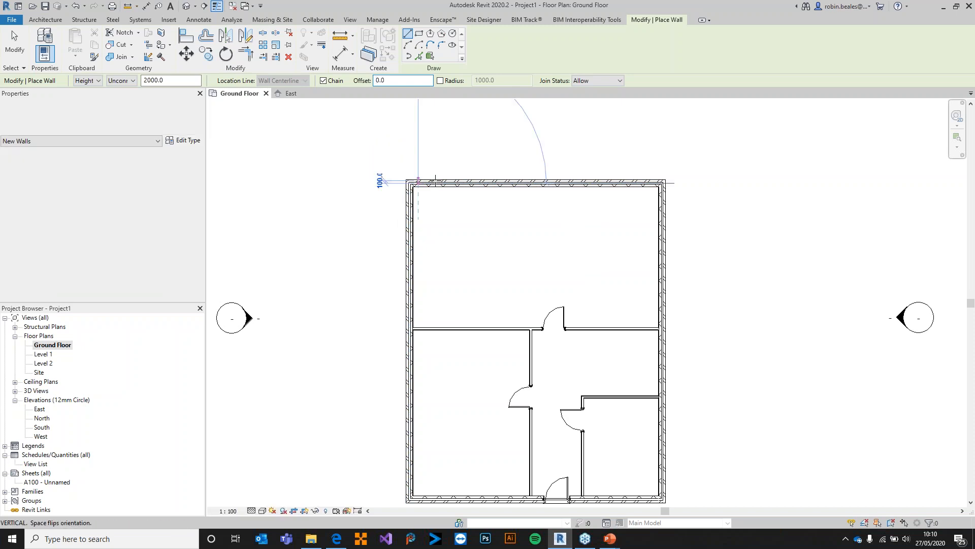
{"action": "left_click", "coordinate": [654, 183]}
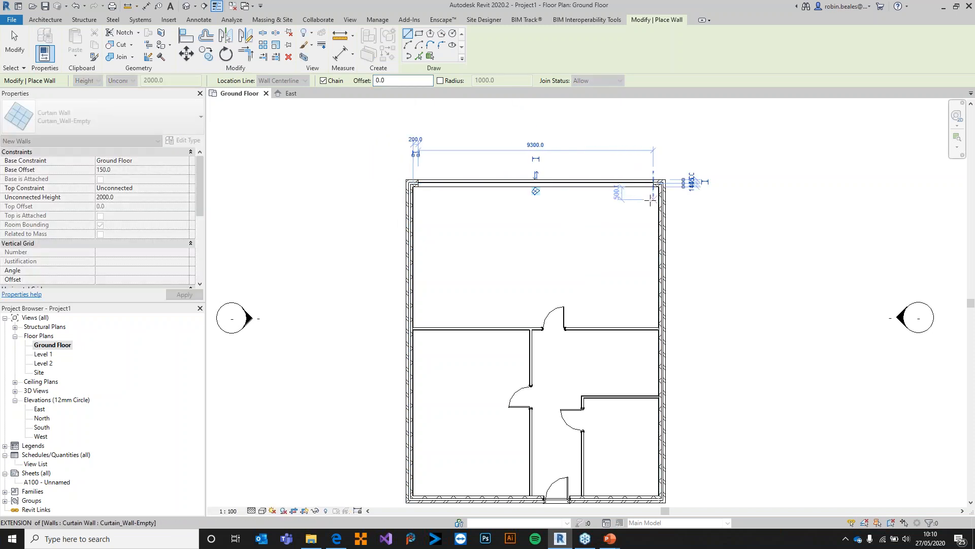
{"action": "key", "text": "Escape"}
{"action": "key", "text": "Escape"}
Step: Set the distance from the curtain wall's left end to the left exterior wall's inner face to 500 mm
{"action": "scroll", "coordinate": [611, 257], "scroll_direction": "down", "scroll_amount": 2}
{"action": "middle_click_drag", "start_coordinate": [579, 234], "coordinate": [565, 199]}
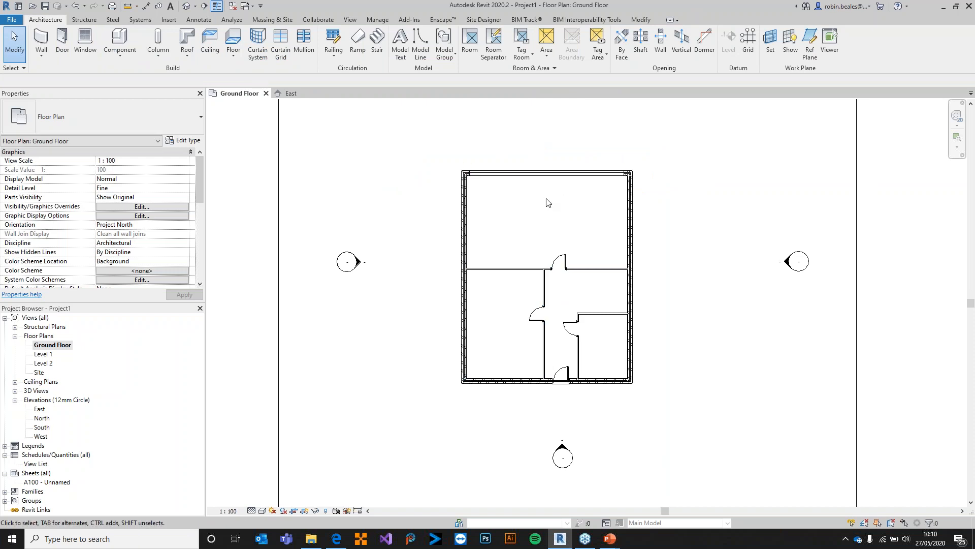
{"action": "scroll", "coordinate": [547, 202], "scroll_direction": "up", "scroll_amount": 3}
{"action": "scroll", "coordinate": [542, 202], "scroll_direction": "down", "scroll_amount": 1}
{"action": "scroll", "coordinate": [415, 157], "scroll_direction": "up", "scroll_amount": 4}
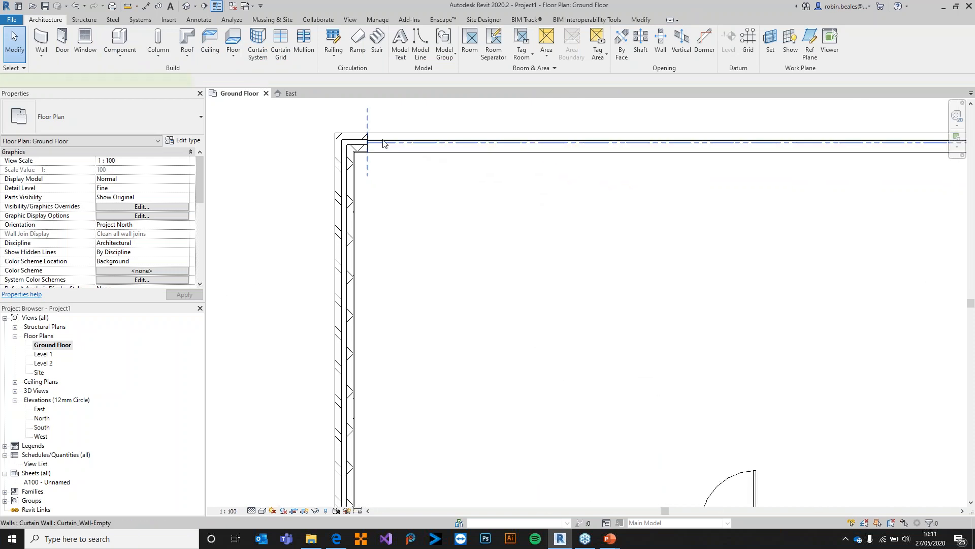
{"action": "left_click", "coordinate": [383, 144]}
{"action": "scroll", "coordinate": [376, 188], "scroll_direction": "down", "scroll_amount": 3}
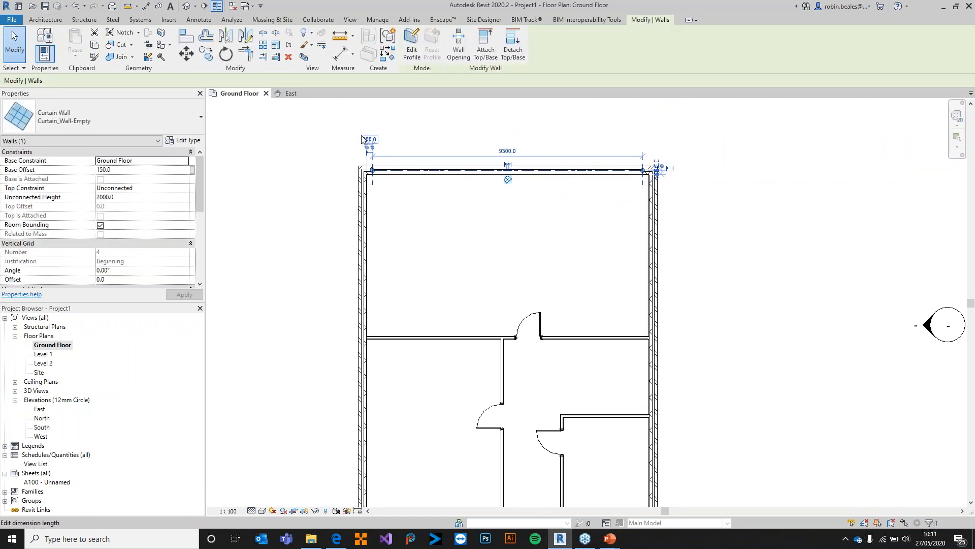
{"action": "scroll", "coordinate": [371, 144], "scroll_direction": "up", "scroll_amount": 3}
{"action": "left_click", "coordinate": [379, 148]}
{"action": "type", "text": "500"}
{"action": "key", "text": "Return"}
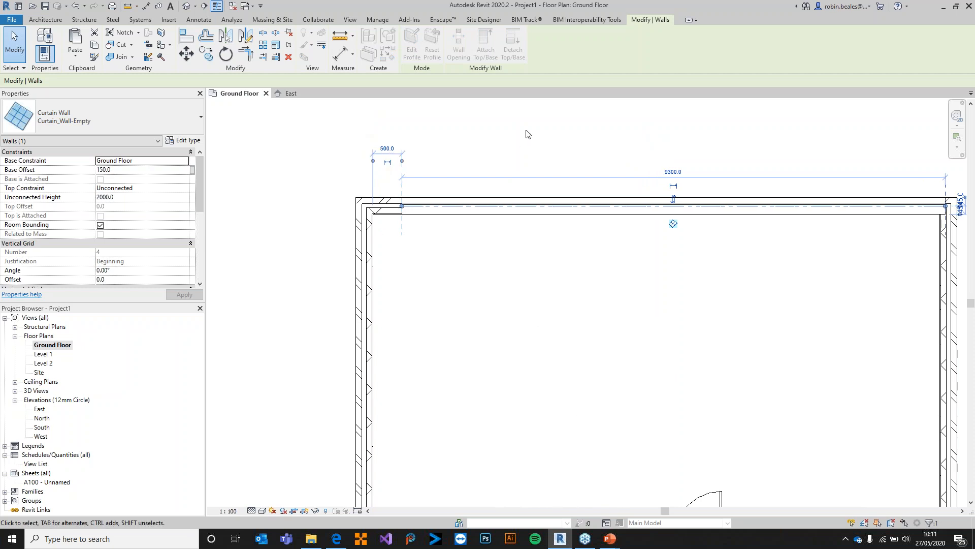
{"action": "left_click", "coordinate": [526, 130]}
Step: Shorten the curtain wall at its right end to about 530 mm from the right exterior wall's inner face
{"action": "middle_click_drag", "start_coordinate": [750, 200], "coordinate": [559, 227]}
{"action": "left_click", "coordinate": [560, 229]}
{"action": "middle_click_drag", "start_coordinate": [737, 233], "coordinate": [570, 283]}
{"action": "scroll", "coordinate": [577, 283], "scroll_direction": "up", "scroll_amount": 2}
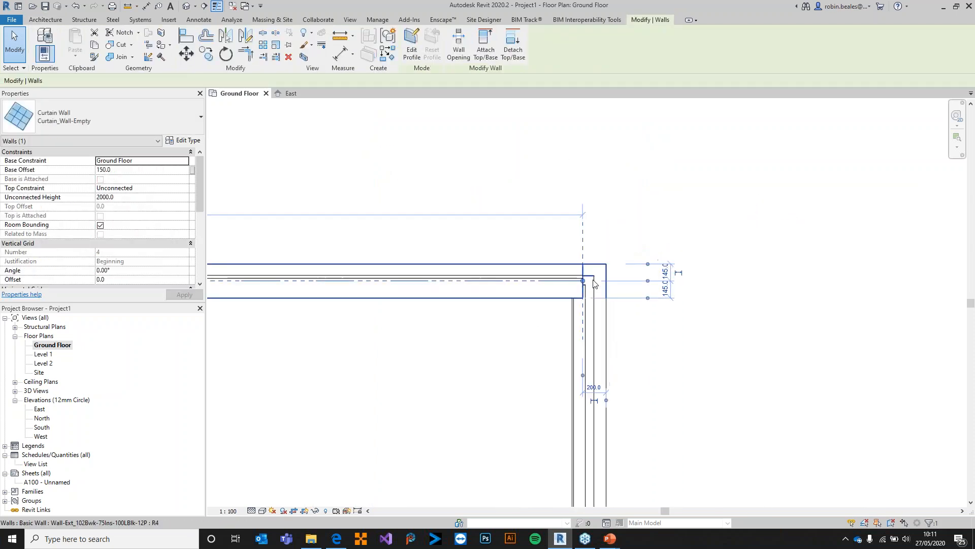
{"action": "left_click_drag", "start_coordinate": [583, 281], "coordinate": [510, 285]}
{"action": "middle_click_drag", "start_coordinate": [573, 231], "coordinate": [581, 222]}
{"action": "scroll", "coordinate": [420, 347], "scroll_direction": "down", "scroll_amount": 3}
{"action": "left_click", "coordinate": [536, 166]}
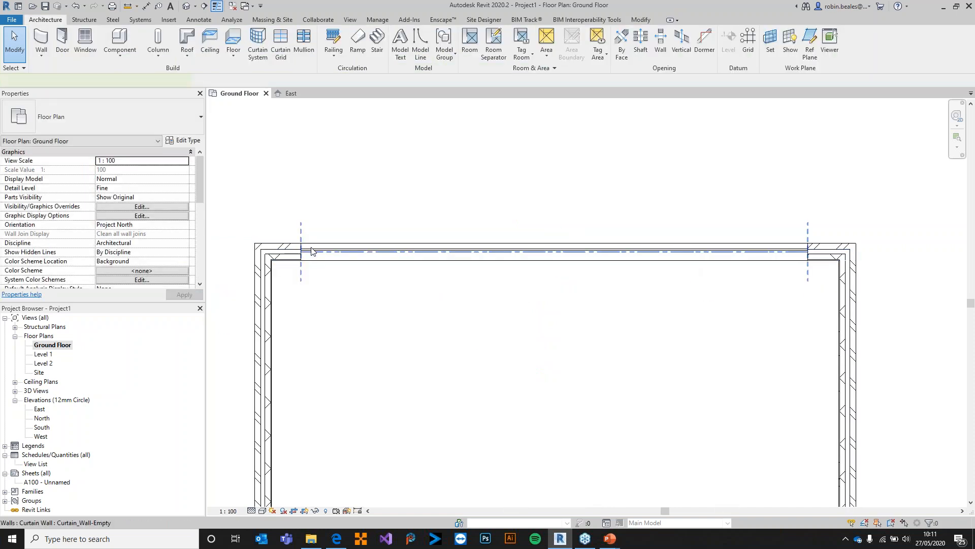
Step: Turn the 500 mm temporary dimension at the curtain wall's left end into a permanent dimension and lock it
{"action": "left_click", "coordinate": [311, 251]}
{"action": "left_click", "coordinate": [298, 197]}
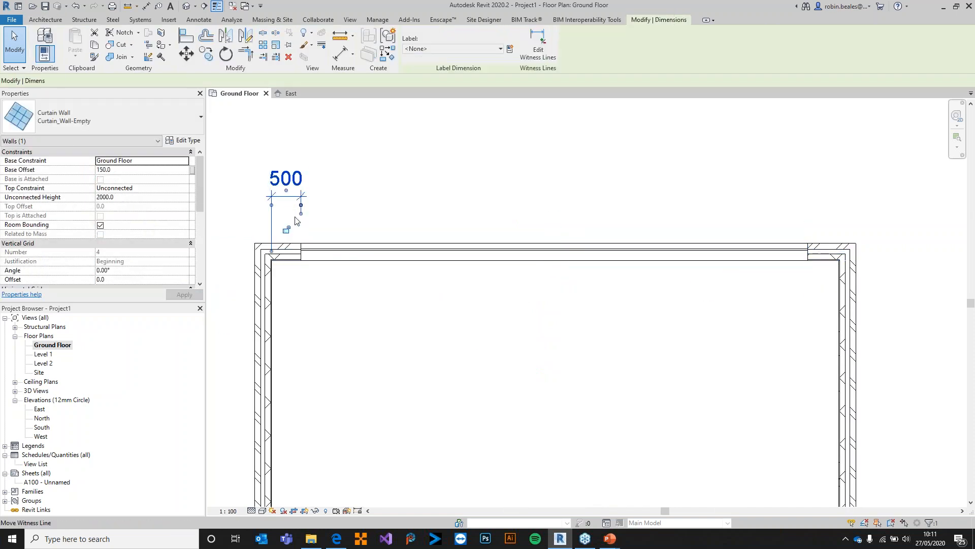
{"action": "left_click", "coordinate": [648, 273]}
{"action": "left_click", "coordinate": [648, 272]}
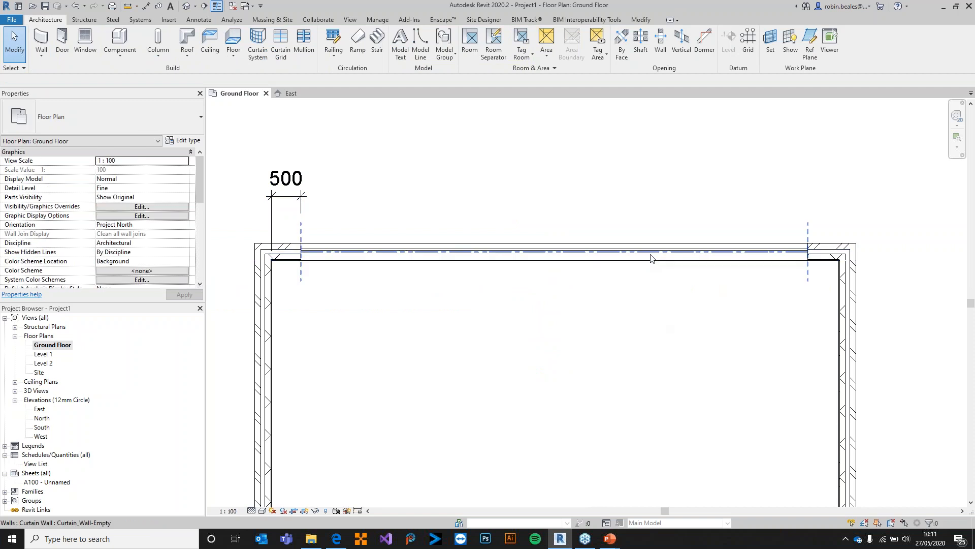
Step: Place an aligned dimension between the curtain wall's right end and the outer face of the right exterior wall
{"action": "left_click", "coordinate": [650, 256]}
{"action": "middle_click_drag", "start_coordinate": [777, 295], "coordinate": [574, 279]}
{"action": "scroll", "coordinate": [665, 250], "scroll_direction": "up", "scroll_amount": 2}
{"action": "scroll", "coordinate": [574, 270], "scroll_direction": "down", "scroll_amount": 3}
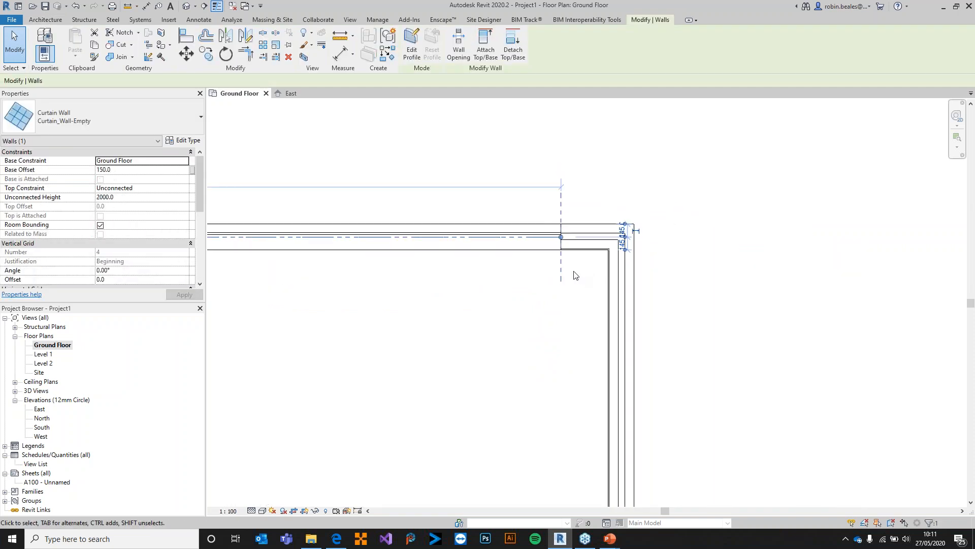
{"action": "key", "text": "Escape"}
{"action": "left_click", "coordinate": [146, 6]}
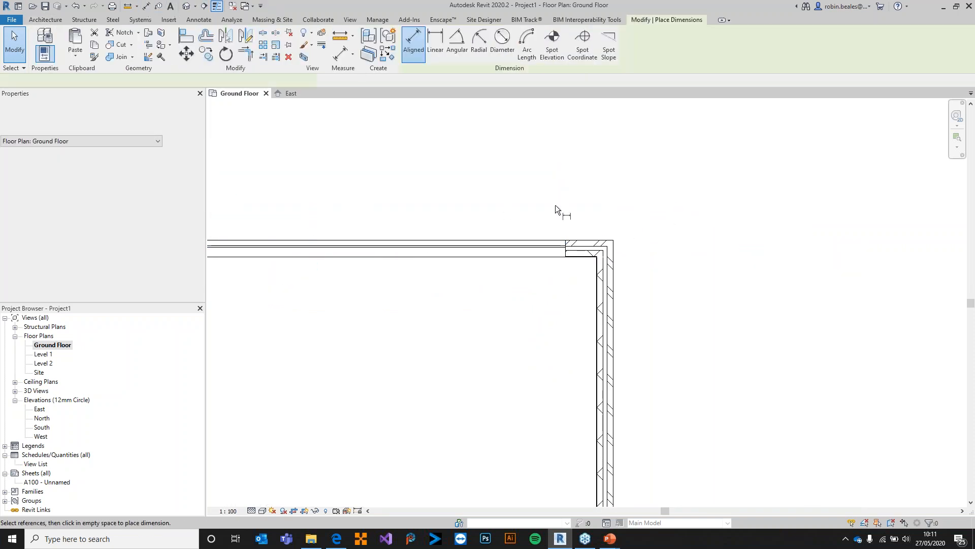
{"action": "scroll", "coordinate": [555, 239], "scroll_direction": "up", "scroll_amount": 3}
{"action": "left_click", "coordinate": [545, 247]}
{"action": "scroll", "coordinate": [605, 278], "scroll_direction": "up", "scroll_amount": 2}
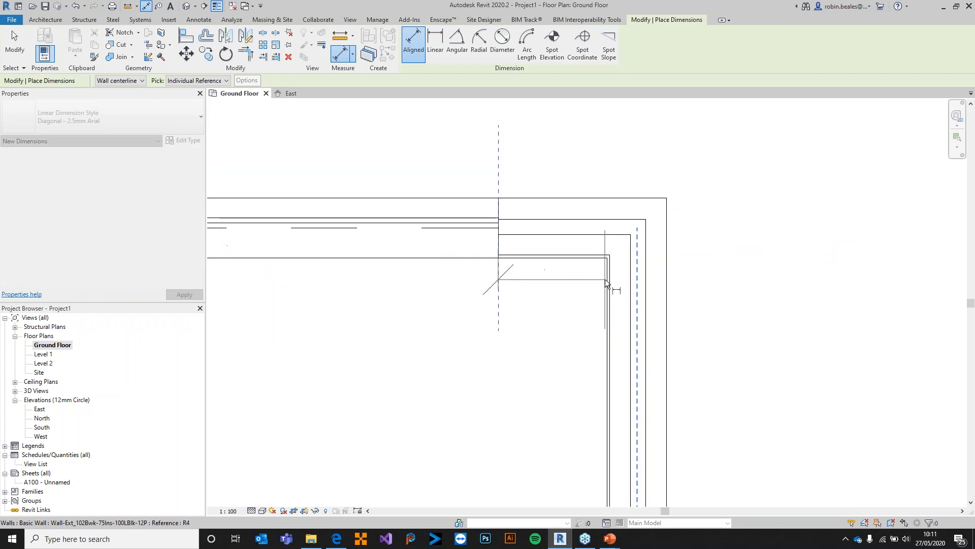
{"action": "right_click", "coordinate": [669, 278]}
{"action": "key", "text": "Escape"}
{"action": "middle_click_drag", "start_coordinate": [665, 261], "coordinate": [670, 331]}
{"action": "left_click", "coordinate": [674, 294]}
{"action": "left_click", "coordinate": [602, 196]}
{"action": "scroll", "coordinate": [559, 305], "scroll_direction": "down", "scroll_amount": 2}
{"action": "middle_click_drag", "start_coordinate": [559, 302], "coordinate": [711, 272]}
{"action": "key", "text": "Escape"}
{"action": "key", "text": "Escape"}
Step: Move the dimension's outer witness line to the inner face of the right exterior wall
{"action": "scroll", "coordinate": [401, 274], "scroll_direction": "down", "scroll_amount": 1}
{"action": "middle_click_drag", "start_coordinate": [610, 224], "coordinate": [244, 230]}
{"action": "left_click", "coordinate": [641, 248]}
{"action": "left_click_drag", "start_coordinate": [642, 232], "coordinate": [618, 312]}
{"action": "key", "text": "Escape"}
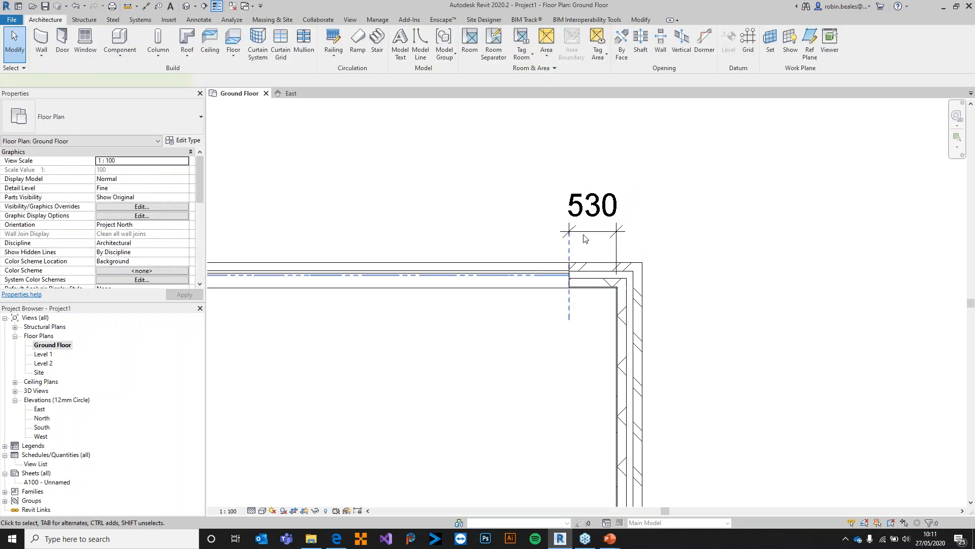
Step: Set the distance between the curtain wall's right end and the right exterior wall's inner face to 500 mm
{"action": "left_click", "coordinate": [584, 239]}
{"action": "left_click", "coordinate": [592, 206]}
{"action": "type", "text": "500"}
{"action": "key", "text": "Return"}
{"action": "key", "text": "Escape"}
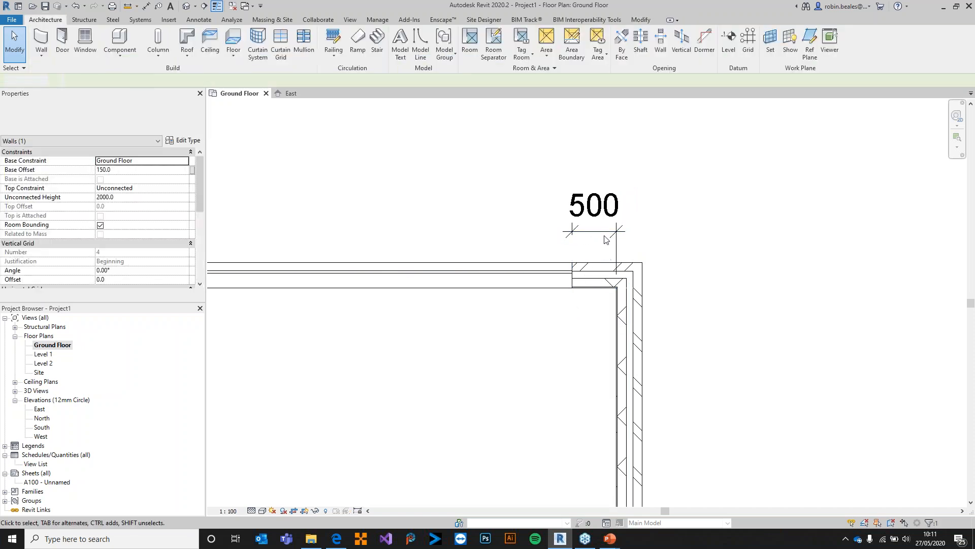
{"action": "scroll", "coordinate": [660, 280], "scroll_direction": "down", "scroll_amount": 3}
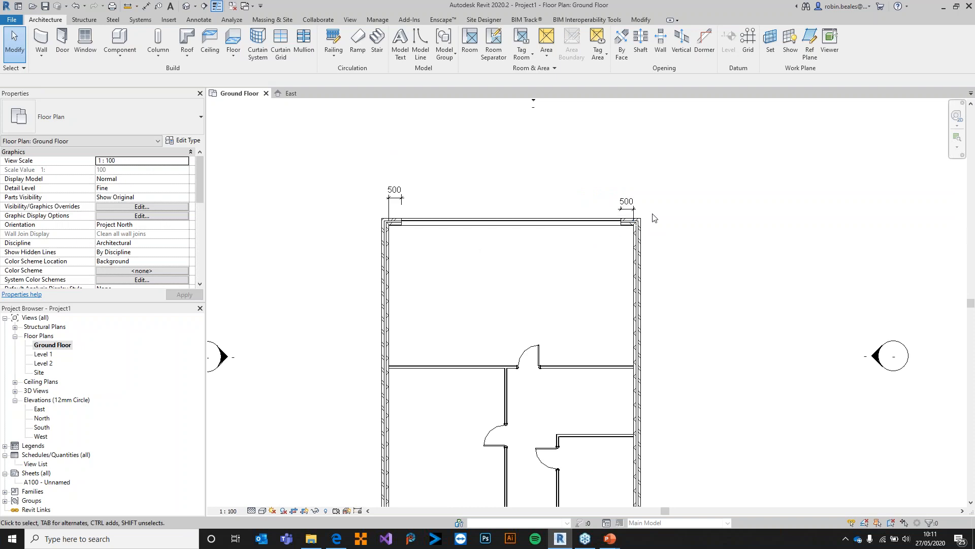
{"action": "left_click_drag", "start_coordinate": [653, 217], "coordinate": [285, 126]}
{"action": "key", "text": "Delete"}
{"action": "key", "text": "ctrl+z"}
Step: Delete the permanent dimensions at both ends of the curtain wall, removing the lock constraint of the left one
{"action": "left_click", "coordinate": [398, 203]}
{"action": "key", "text": "Delete"}
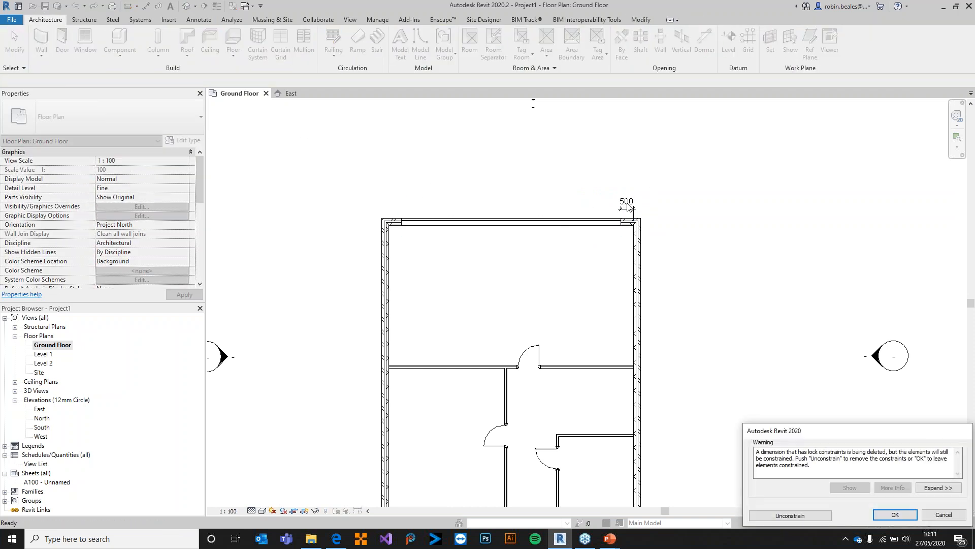
{"action": "left_click", "coordinate": [777, 515]}
{"action": "left_click", "coordinate": [627, 203]}
{"action": "key", "text": "Delete"}
Step: Open the 3D view and orbit the building to examine the embedded curtain wall and the front door
{"action": "left_click", "coordinate": [185, 9]}
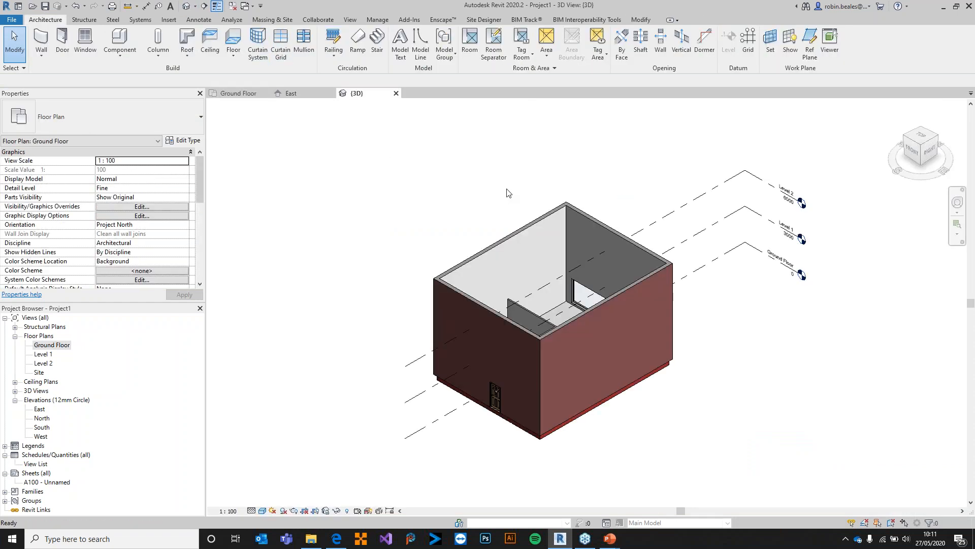
{"action": "scroll", "coordinate": [550, 332], "scroll_direction": "down", "scroll_amount": 1}
{"action": "middle_click_drag", "start_coordinate": [550, 331], "coordinate": [473, 328], "text": "shift"}
{"action": "middle_click_drag", "start_coordinate": [602, 328], "coordinate": [493, 426], "text": "shift"}
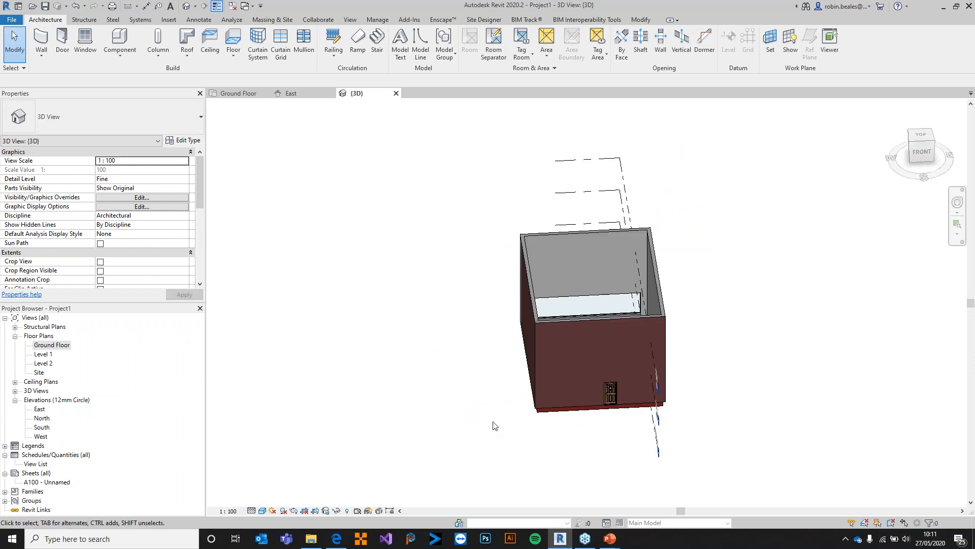
Step: Open the Ground Floor ceiling plan and preview automatic placement of a Plain ceiling in the rooms without placing one
{"action": "left_click", "coordinate": [238, 92]}
{"action": "scroll", "coordinate": [544, 224], "scroll_direction": "down", "scroll_amount": 4}
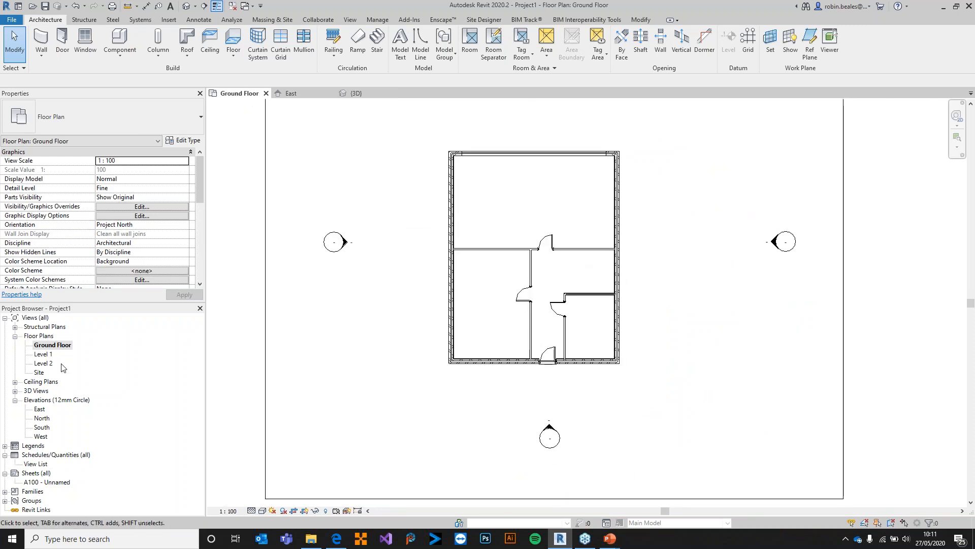
{"action": "left_click", "coordinate": [15, 381]}
{"action": "double_click", "coordinate": [52, 390]}
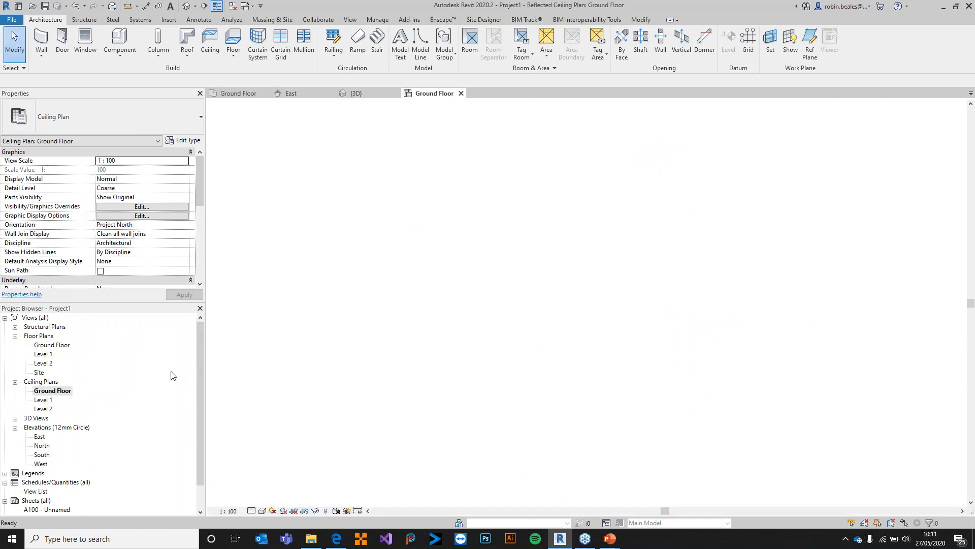
{"action": "left_click", "coordinate": [210, 41]}
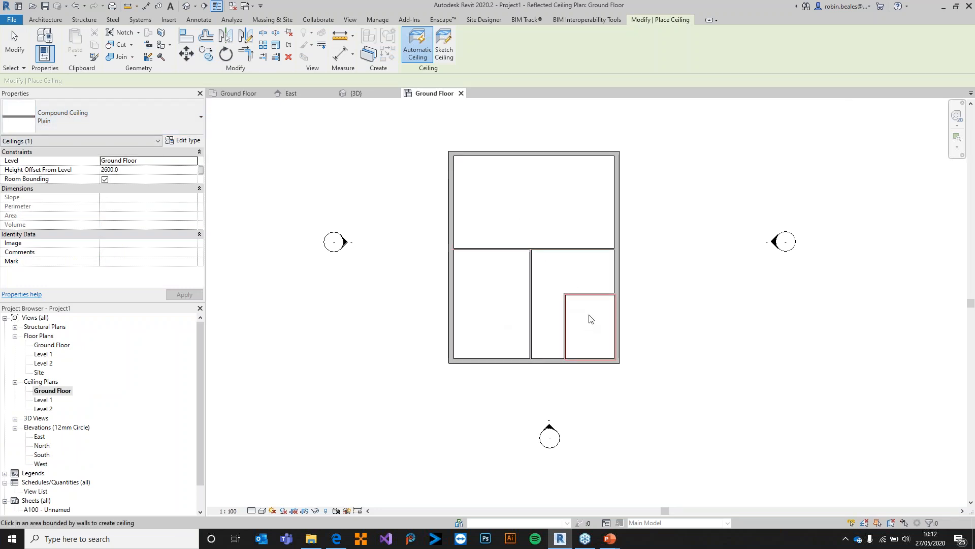
{"action": "right_click", "coordinate": [379, 181]}
{"action": "left_click", "coordinate": [404, 184]}
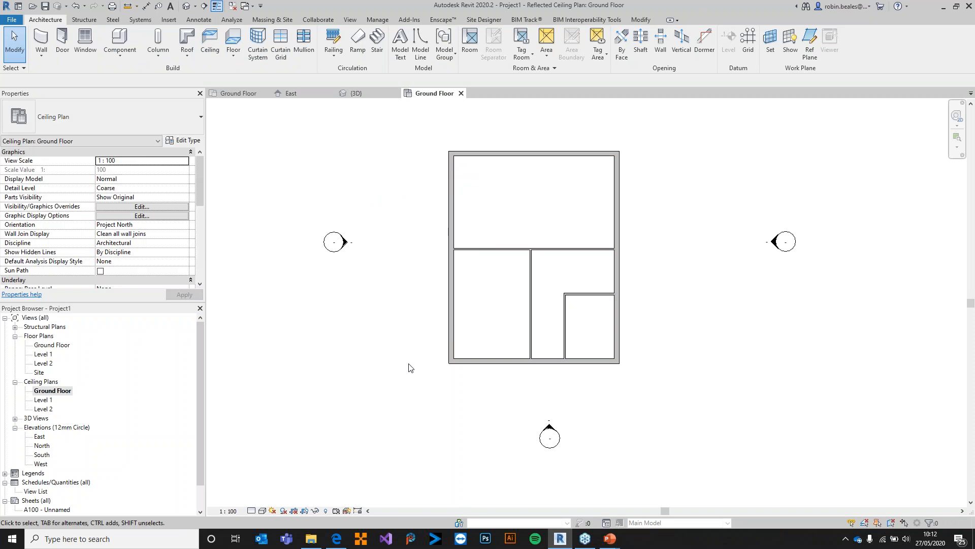
Step: Open the Level 1 floor plan and start a floor sketch with the Floor_Timber_22Cbd-225Joist type
{"action": "double_click", "coordinate": [45, 355]}
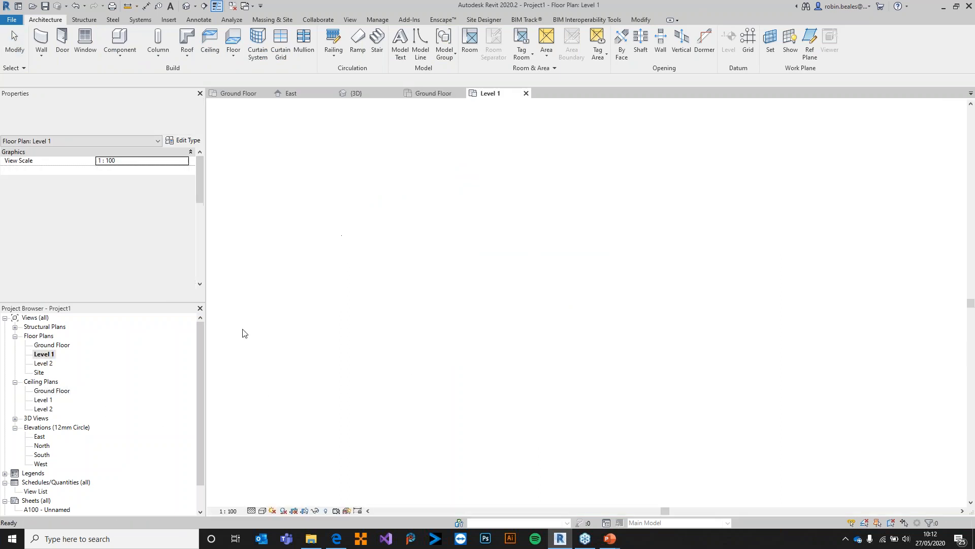
{"action": "middle_click_drag", "start_coordinate": [471, 273], "coordinate": [458, 289]}
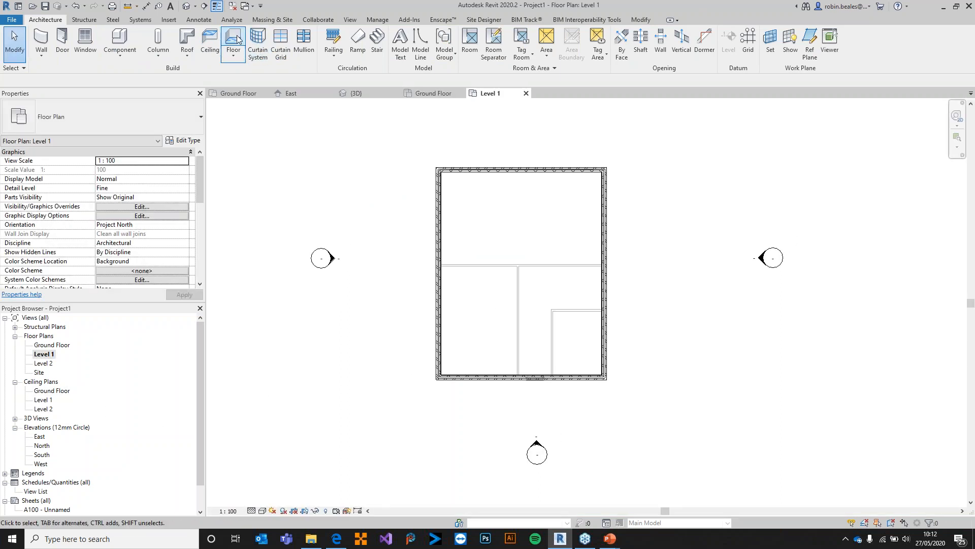
{"action": "left_click", "coordinate": [234, 37]}
{"action": "left_click", "coordinate": [91, 117]}
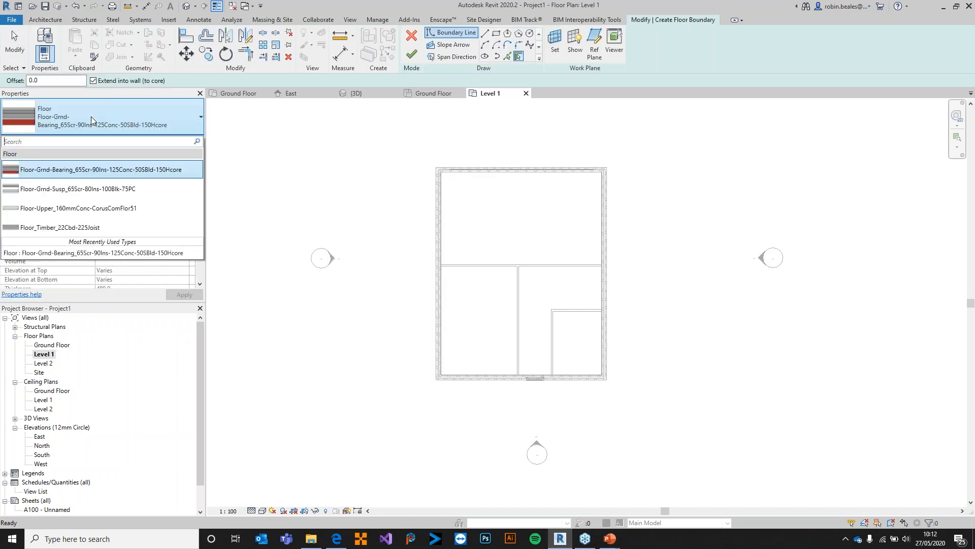
{"action": "left_click", "coordinate": [66, 228]}
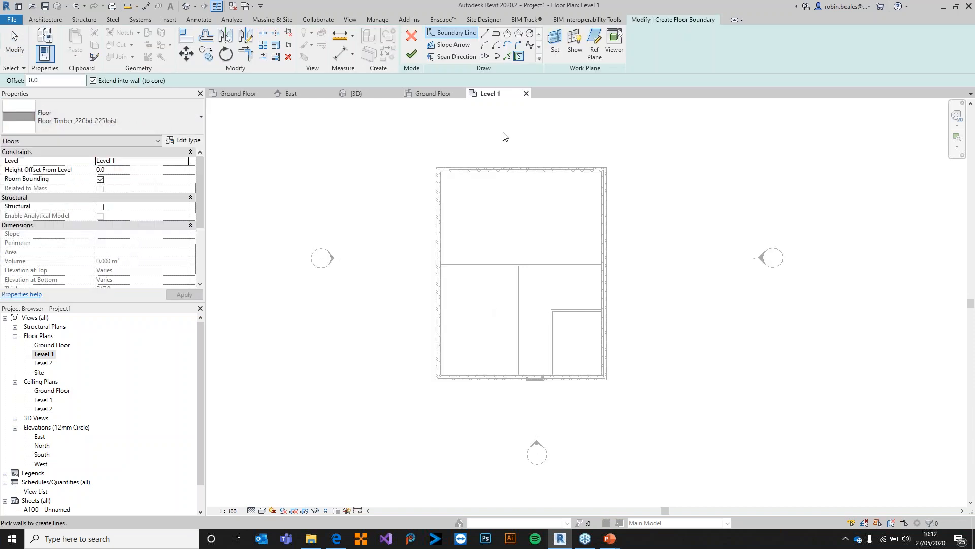
Step: Pick the four exterior walls as the floor boundary and flip the boundary lines to the inner side of the walls
{"action": "left_click", "coordinate": [437, 196]}
{"action": "left_click", "coordinate": [529, 172]}
{"action": "left_click", "coordinate": [610, 200]}
{"action": "scroll", "coordinate": [611, 302], "scroll_direction": "up", "scroll_amount": 4}
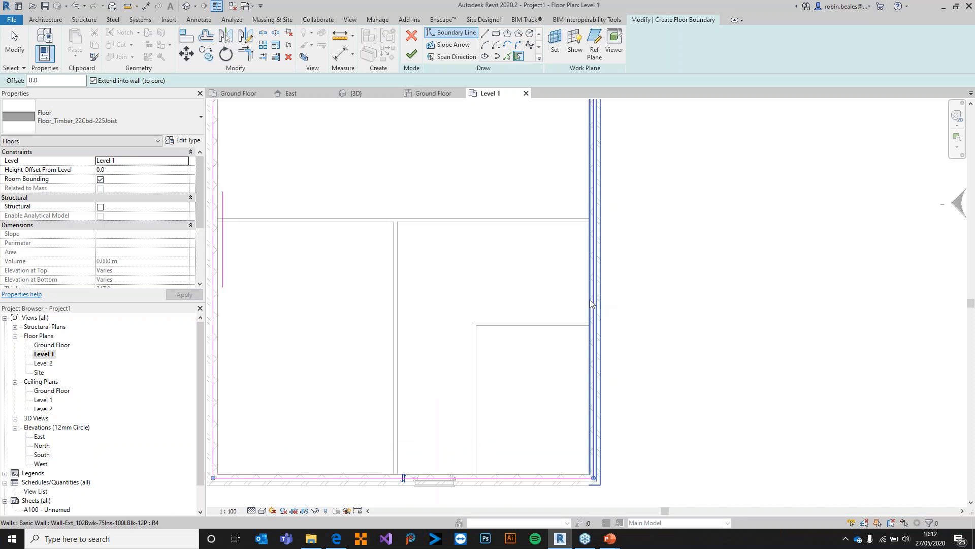
{"action": "scroll", "coordinate": [434, 420], "scroll_direction": "up", "scroll_amount": 4}
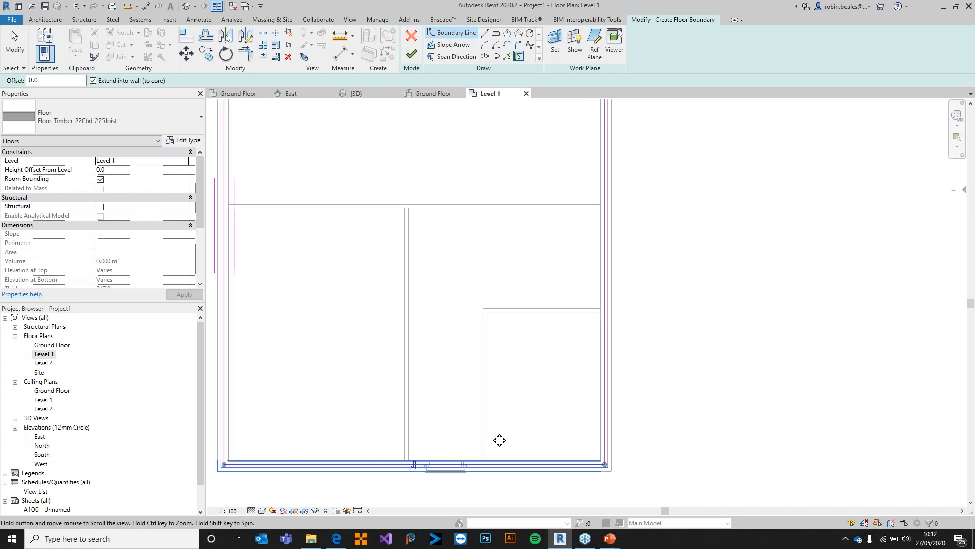
{"action": "scroll", "coordinate": [434, 420], "scroll_direction": "up", "scroll_amount": 1}
{"action": "left_click", "coordinate": [366, 397]}
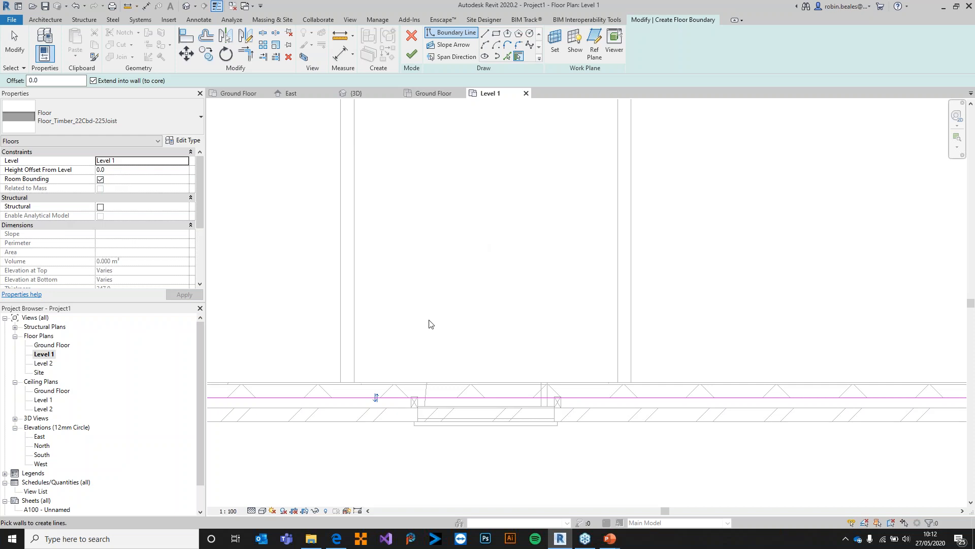
{"action": "left_click", "coordinate": [377, 399]}
{"action": "scroll", "coordinate": [437, 460], "scroll_direction": "down", "scroll_amount": 5}
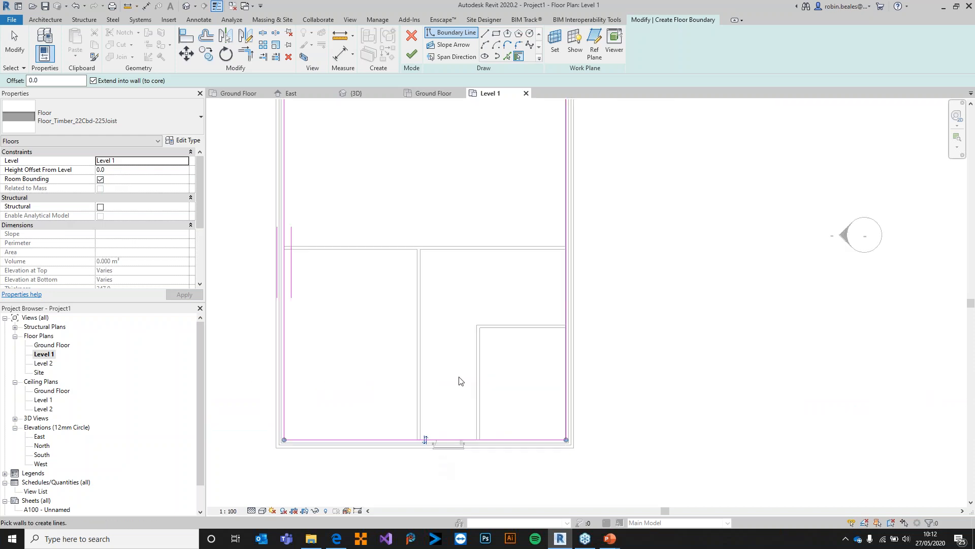
Step: Finish the timber floor and attach the walls that go up to its level to its bottom
{"action": "middle_click_drag", "start_coordinate": [441, 409], "coordinate": [500, 501]}
{"action": "scroll", "coordinate": [342, 214], "scroll_direction": "up", "scroll_amount": 2}
{"action": "scroll", "coordinate": [360, 174], "scroll_direction": "down", "scroll_amount": 2}
{"action": "middle_click_drag", "start_coordinate": [446, 362], "coordinate": [444, 190]}
{"action": "middle_click_drag", "start_coordinate": [541, 270], "coordinate": [536, 307]}
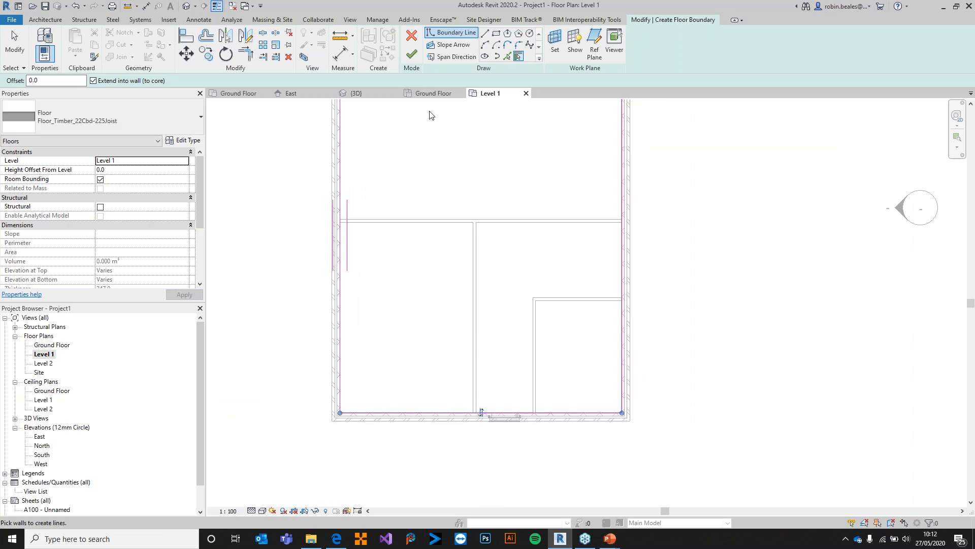
{"action": "middle_click_drag", "start_coordinate": [430, 111], "coordinate": [393, 181]}
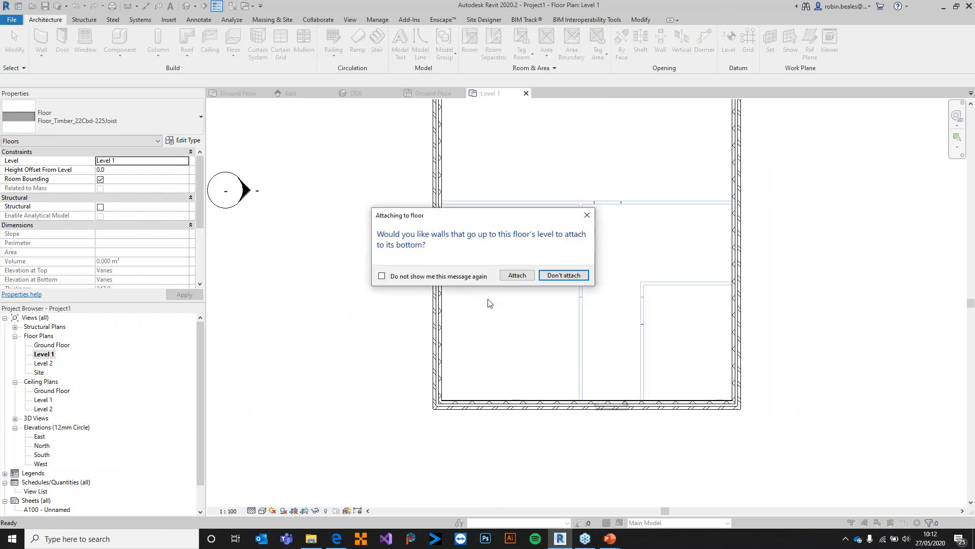
{"action": "left_click", "coordinate": [517, 275]}
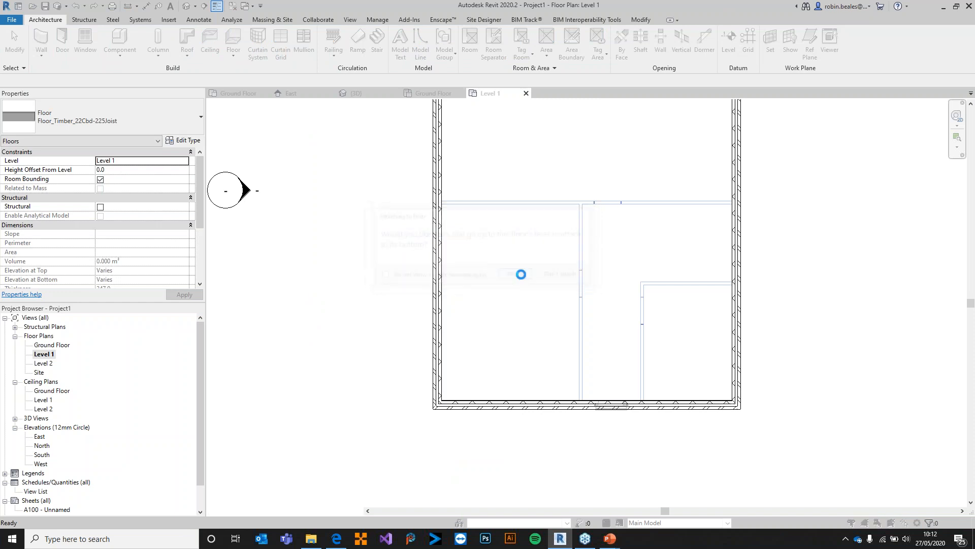
{"action": "key", "text": "Return"}
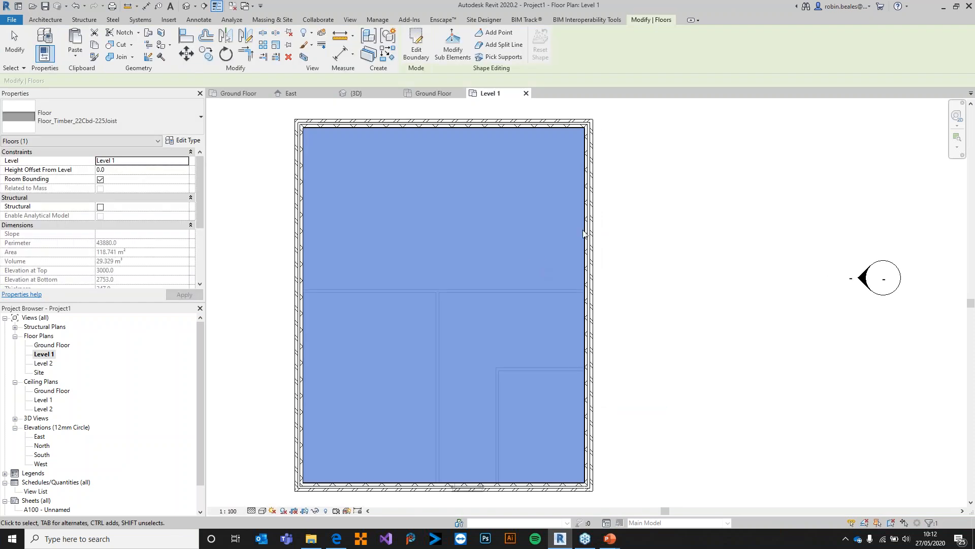
{"action": "left_click", "coordinate": [663, 265]}
Step: Create a short building section across the left exterior wall on Level 1 and open its view
{"action": "middle_click_drag", "start_coordinate": [461, 261], "coordinate": [524, 230]}
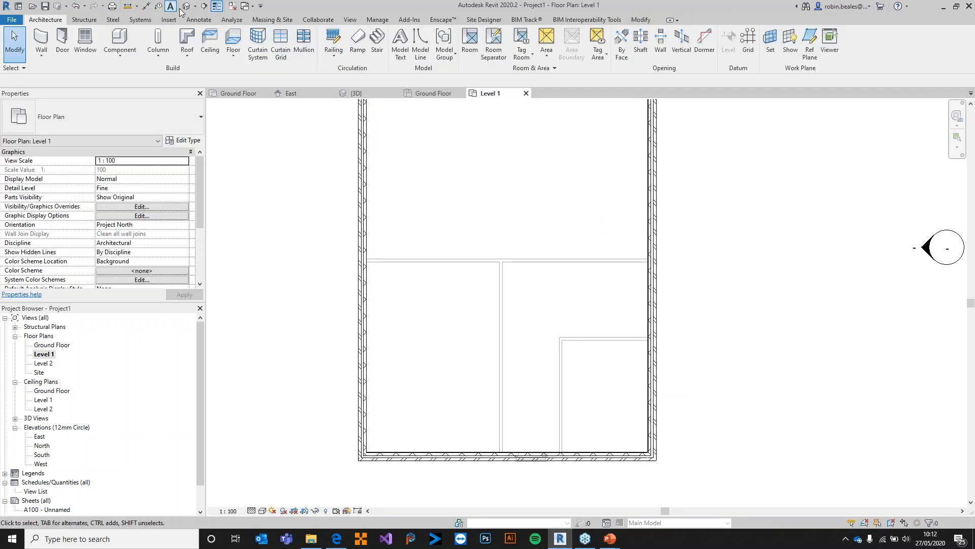
{"action": "left_click", "coordinate": [204, 5]}
{"action": "left_click", "coordinate": [309, 200]}
{"action": "left_click", "coordinate": [402, 200]}
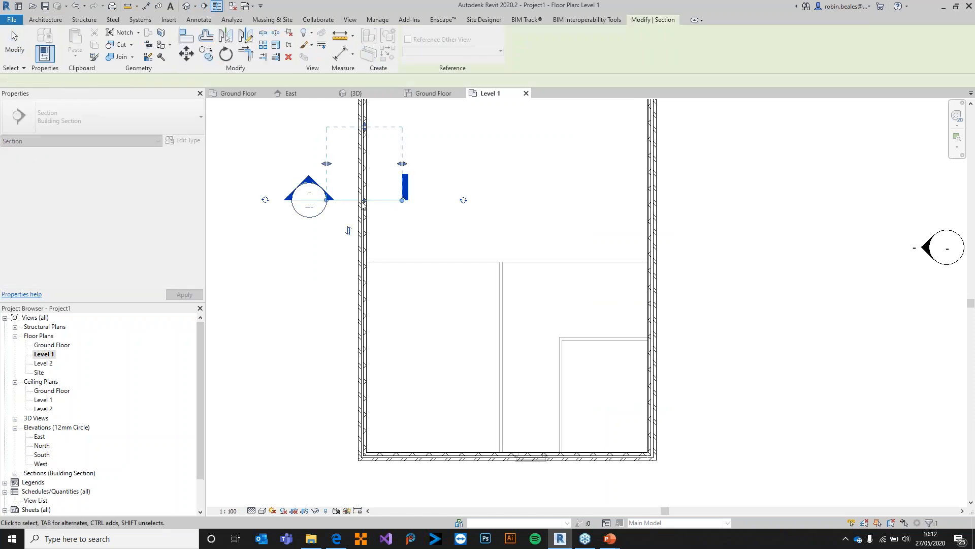
{"action": "key", "text": "Escape"}
{"action": "double_click", "coordinate": [309, 194]}
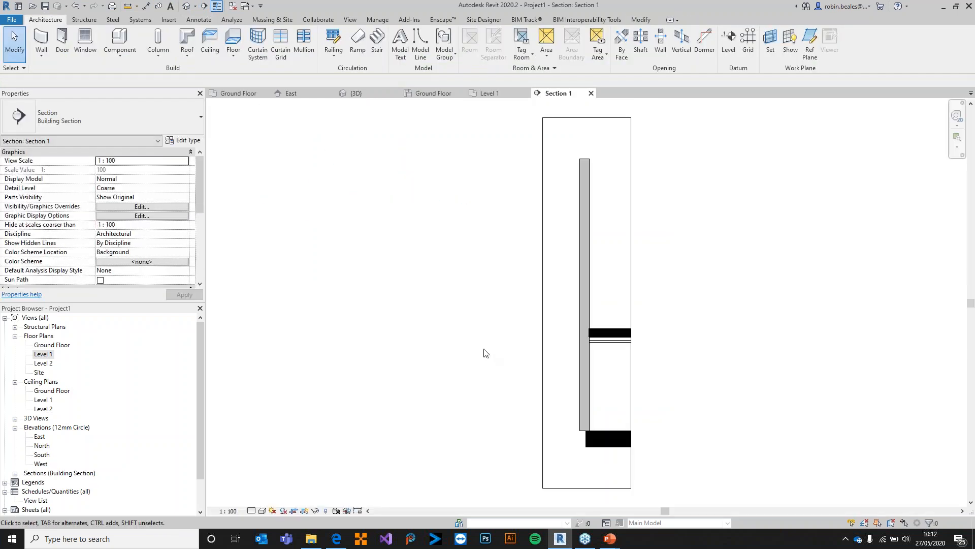
Step: Set the section's detail level to Fine and examine where the timber floor meets the exterior wall
{"action": "scroll", "coordinate": [592, 356], "scroll_direction": "up", "scroll_amount": 3}
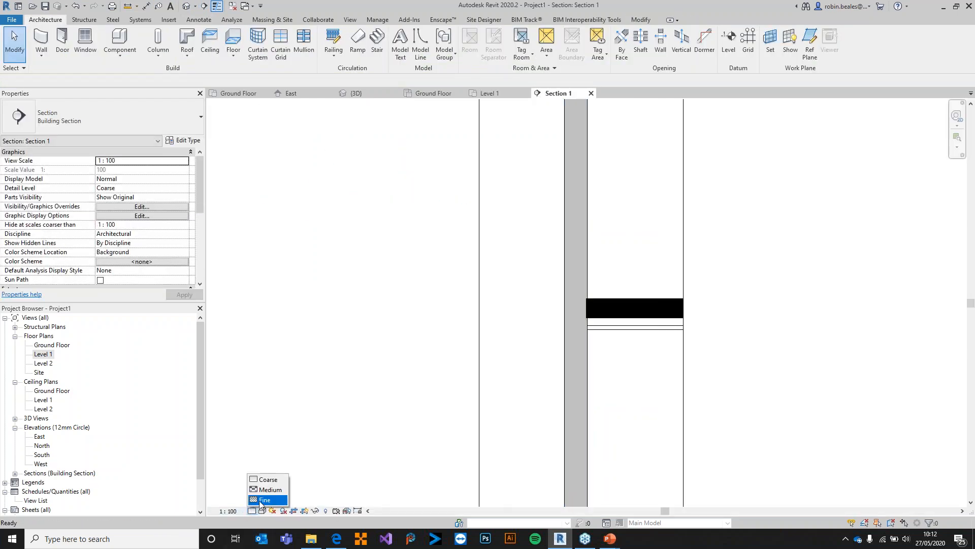
{"action": "left_click", "coordinate": [260, 501]}
{"action": "scroll", "coordinate": [588, 309], "scroll_direction": "up", "scroll_amount": 5}
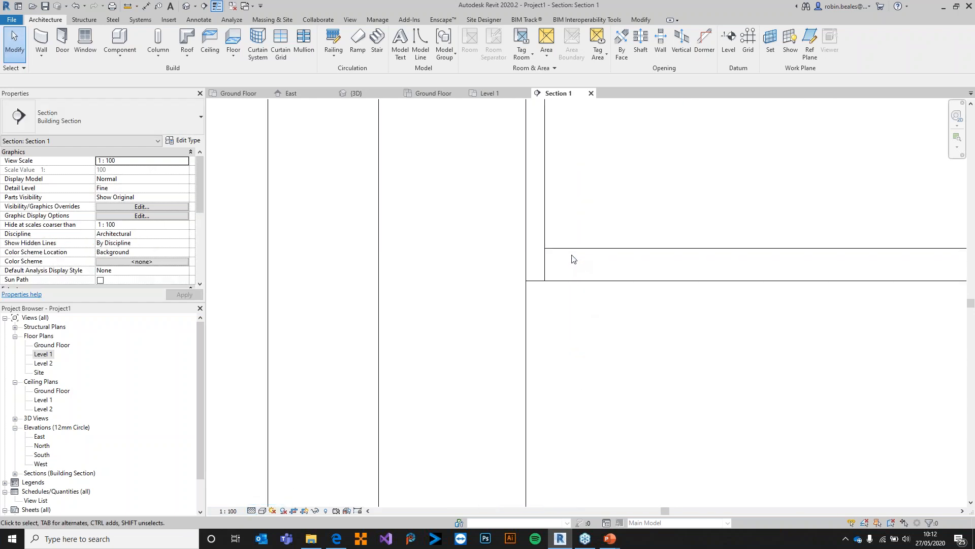
{"action": "left_click", "coordinate": [573, 258]}
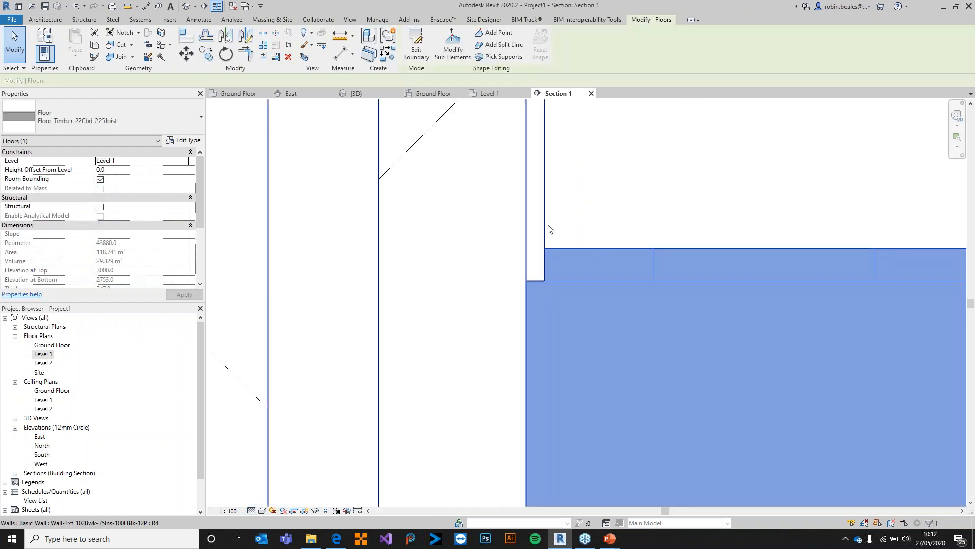
{"action": "scroll", "coordinate": [544, 223], "scroll_direction": "down", "scroll_amount": 3}
{"action": "key", "text": "Escape"}
Step: Examine the ground floor slab's layers at the wall base and compare them with the upper timber floor's junction
{"action": "scroll", "coordinate": [428, 257], "scroll_direction": "down", "scroll_amount": 3}
{"action": "middle_click_drag", "start_coordinate": [491, 475], "coordinate": [481, 185]}
{"action": "scroll", "coordinate": [470, 168], "scroll_direction": "up", "scroll_amount": 3}
{"action": "scroll", "coordinate": [428, 110], "scroll_direction": "down", "scroll_amount": 3}
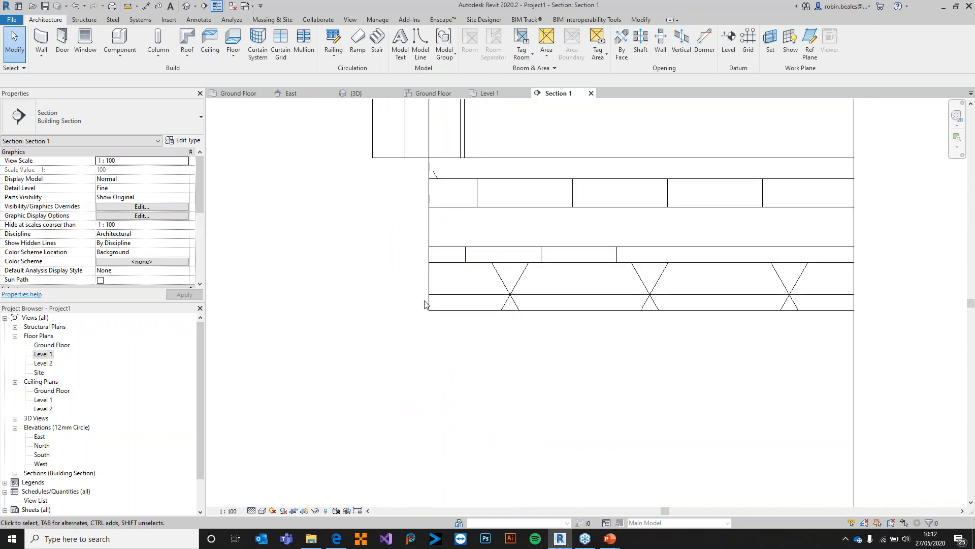
{"action": "scroll", "coordinate": [452, 304], "scroll_direction": "up", "scroll_amount": 2}
{"action": "middle_click_drag", "start_coordinate": [451, 304], "coordinate": [464, 450]}
{"action": "scroll", "coordinate": [425, 454], "scroll_direction": "down", "scroll_amount": 4}
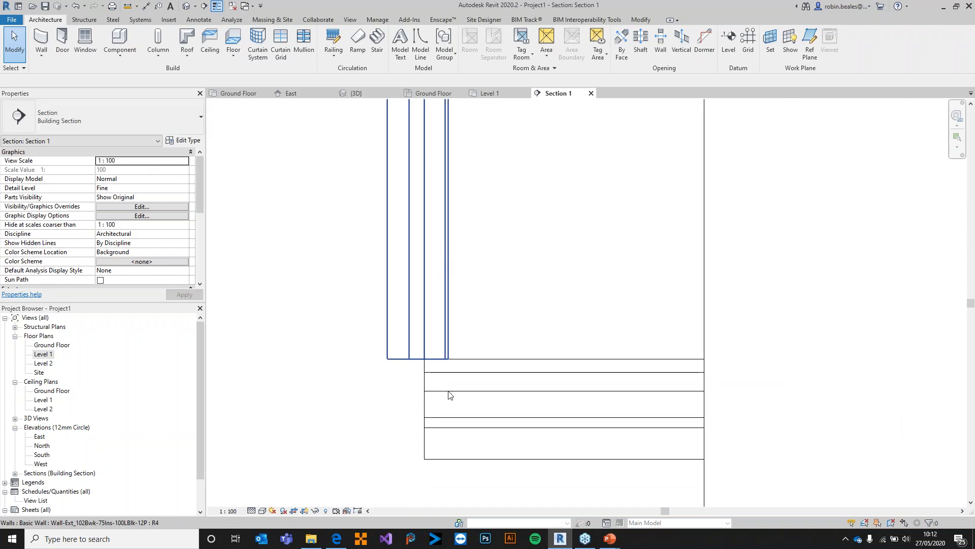
{"action": "middle_click_drag", "start_coordinate": [453, 283], "coordinate": [453, 507]}
{"action": "scroll", "coordinate": [434, 253], "scroll_direction": "up", "scroll_amount": 3}
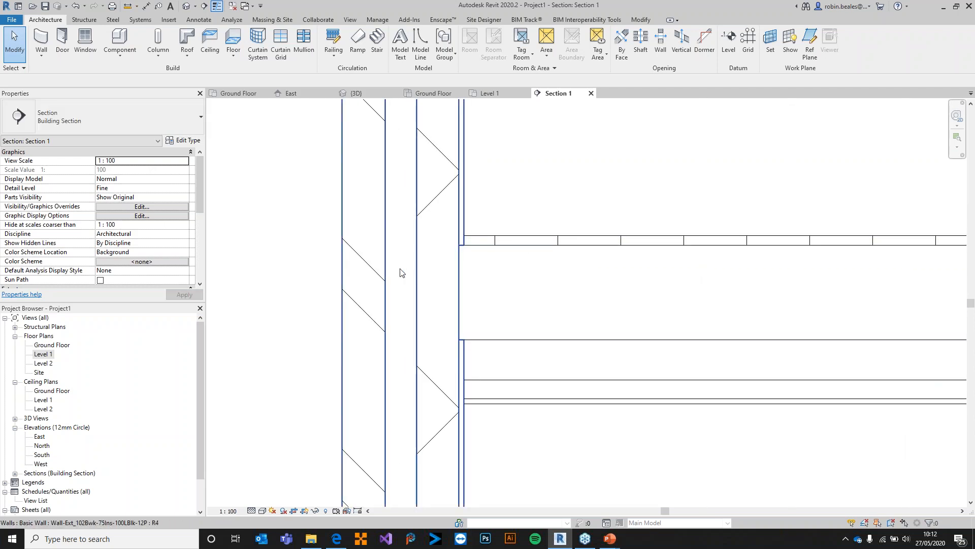
{"action": "scroll", "coordinate": [492, 386], "scroll_direction": "down", "scroll_amount": 1}
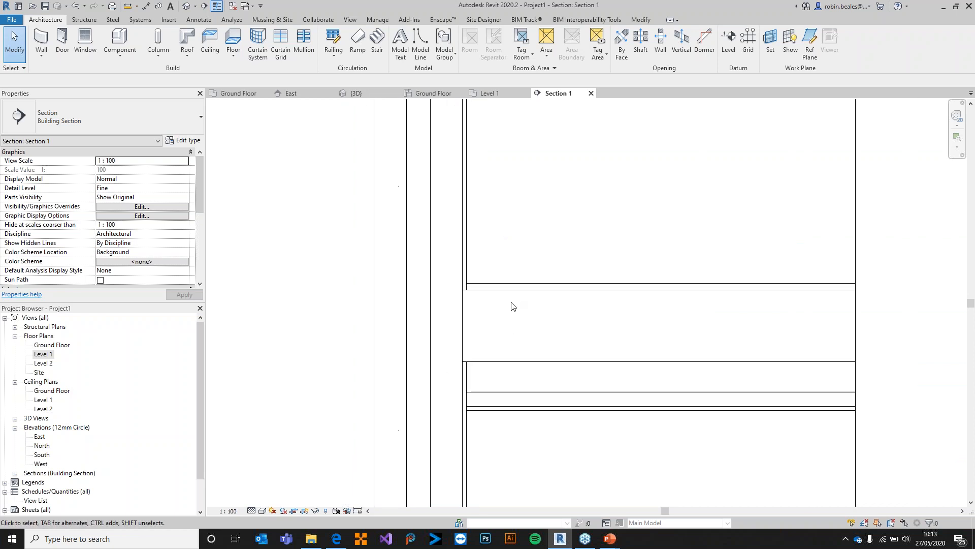
Step: Close the section view and delete the section from the Level 1 plan, accepting the removal of its view
{"action": "left_click", "coordinate": [591, 93]}
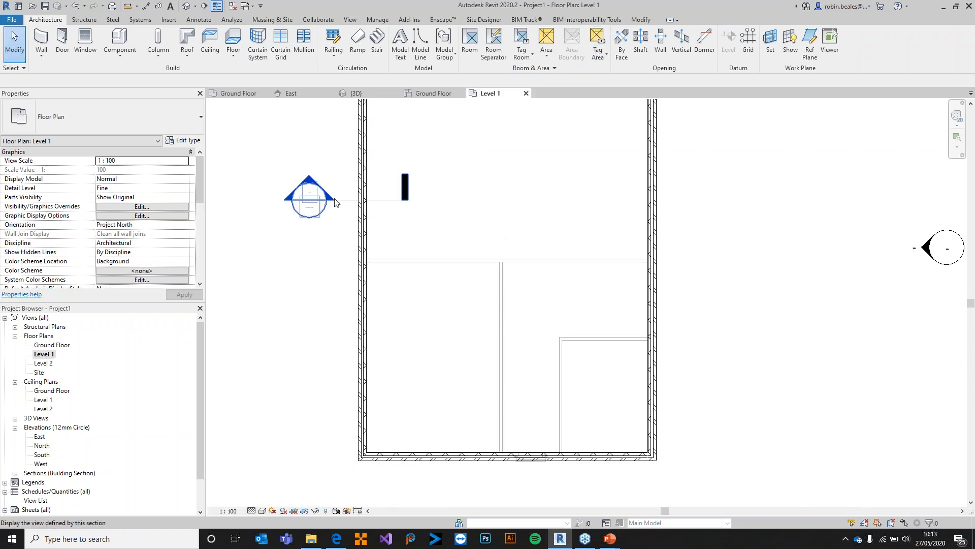
{"action": "left_click", "coordinate": [389, 200]}
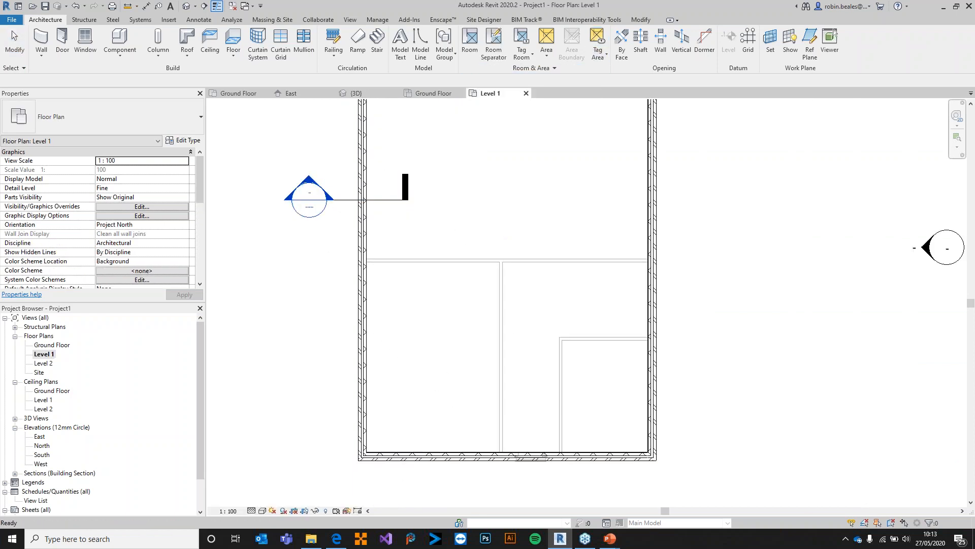
{"action": "left_click", "coordinate": [395, 200]}
{"action": "key", "text": "Delete"}
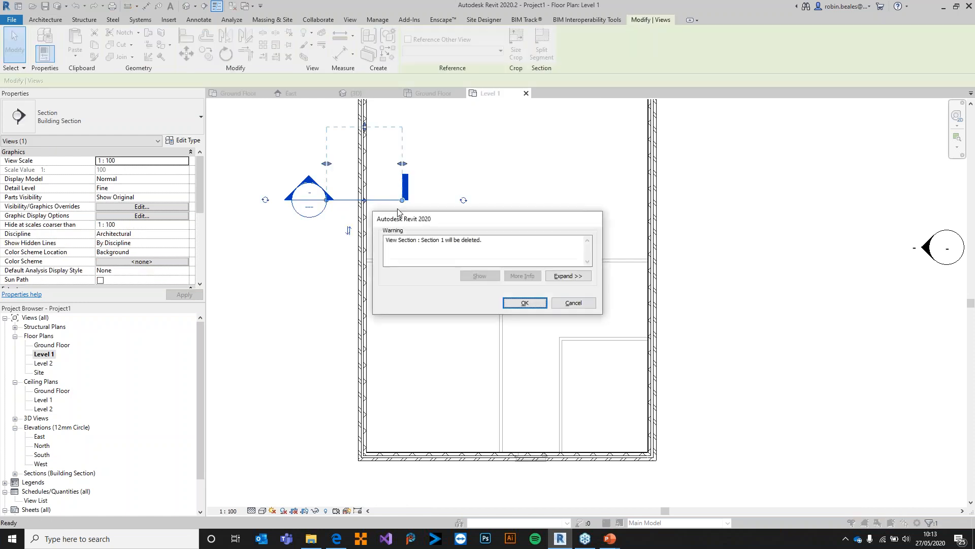
{"action": "left_click", "coordinate": [523, 303]}
{"action": "scroll", "coordinate": [501, 274], "scroll_direction": "down", "scroll_amount": 3}
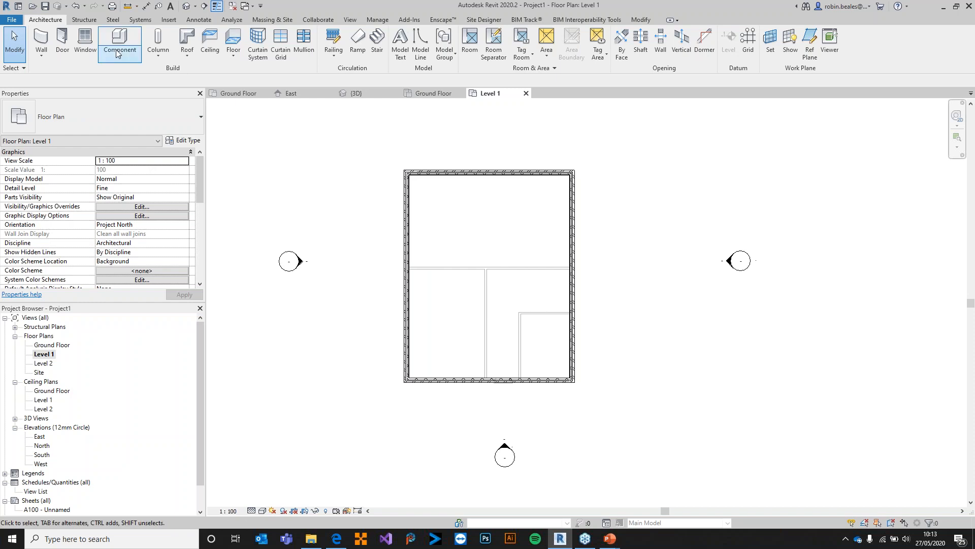
Step: On the Level 2 floor plan, draw a Wall-Partn_12P-75Std-12P partition across the house about 3450 mm below the upper exterior wall
{"action": "left_click", "coordinate": [42, 364]}
{"action": "double_click", "coordinate": [42, 364]}
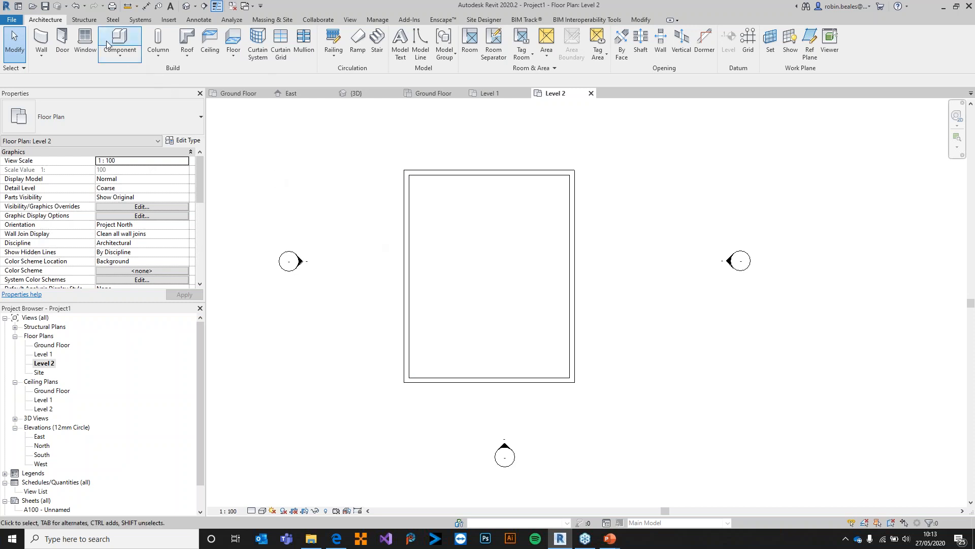
{"action": "left_click", "coordinate": [40, 41]}
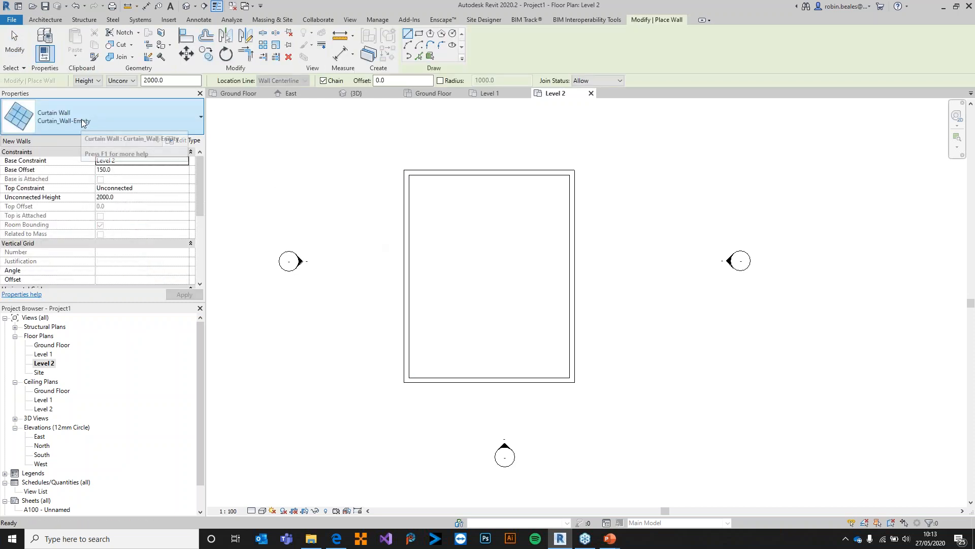
{"action": "left_click", "coordinate": [82, 118]}
{"action": "scroll", "coordinate": [71, 244], "scroll_direction": "up", "scroll_amount": 5}
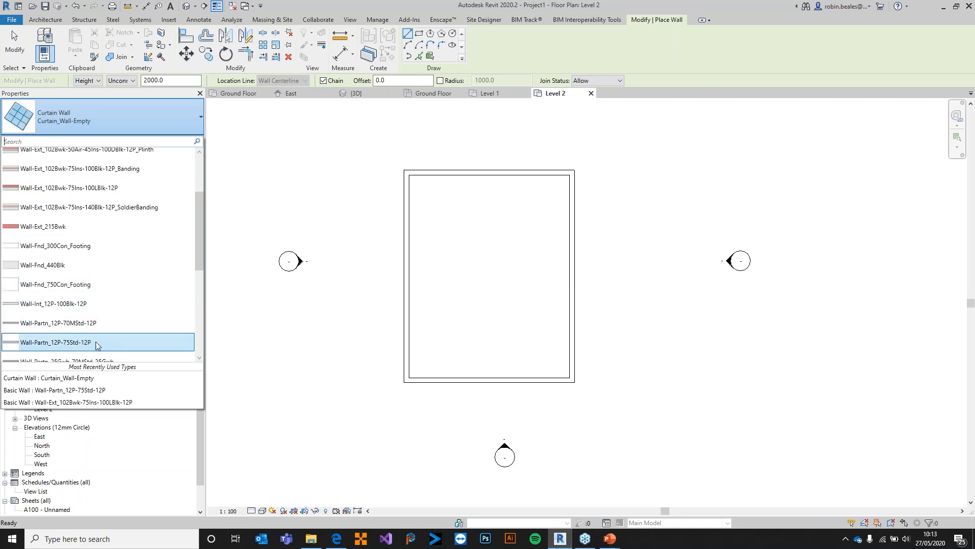
{"action": "left_click", "coordinate": [95, 342]}
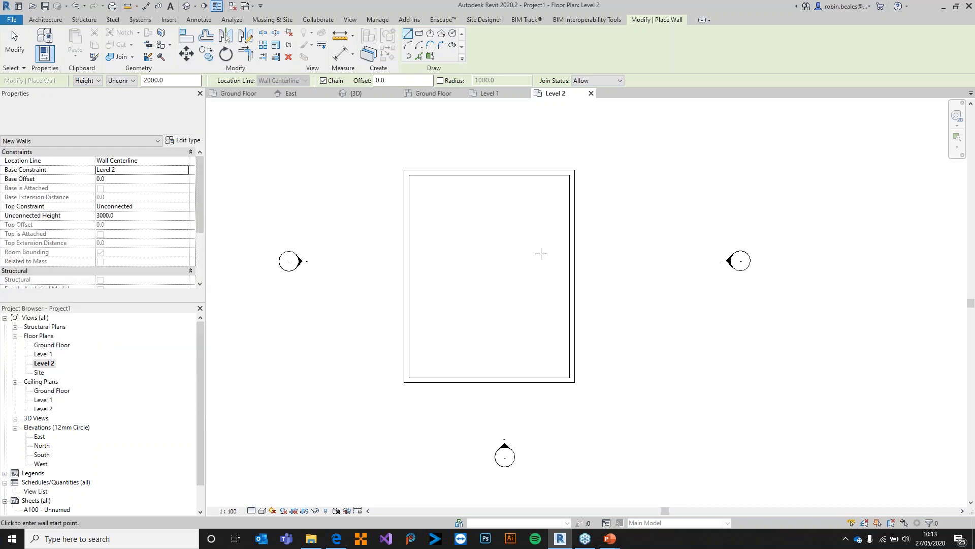
{"action": "left_click", "coordinate": [571, 233]}
{"action": "left_click", "coordinate": [409, 233]}
{"action": "key", "text": "Escape"}
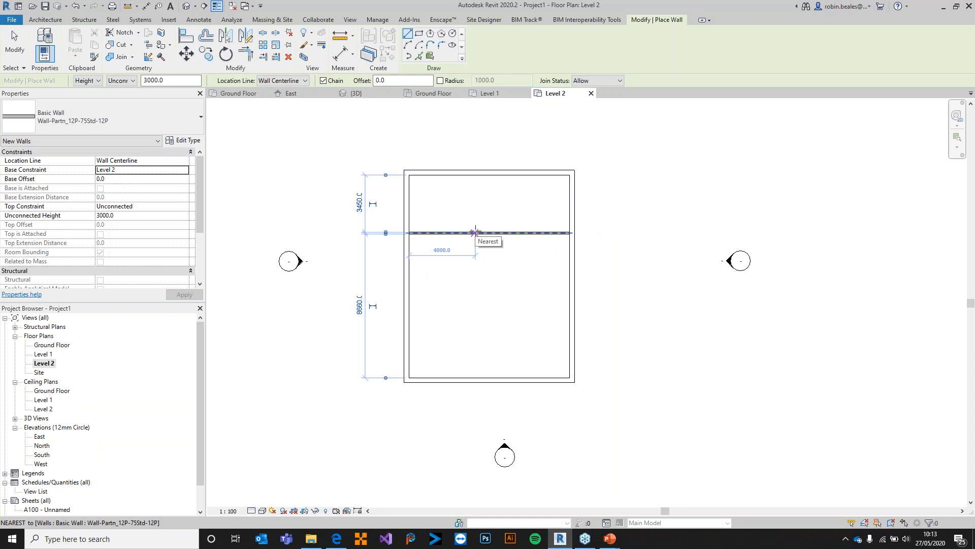
Step: Draw an L-shaped partition from the upper exterior wall down past the cross partition and over to the left exterior wall
{"action": "left_click", "coordinate": [483, 173]}
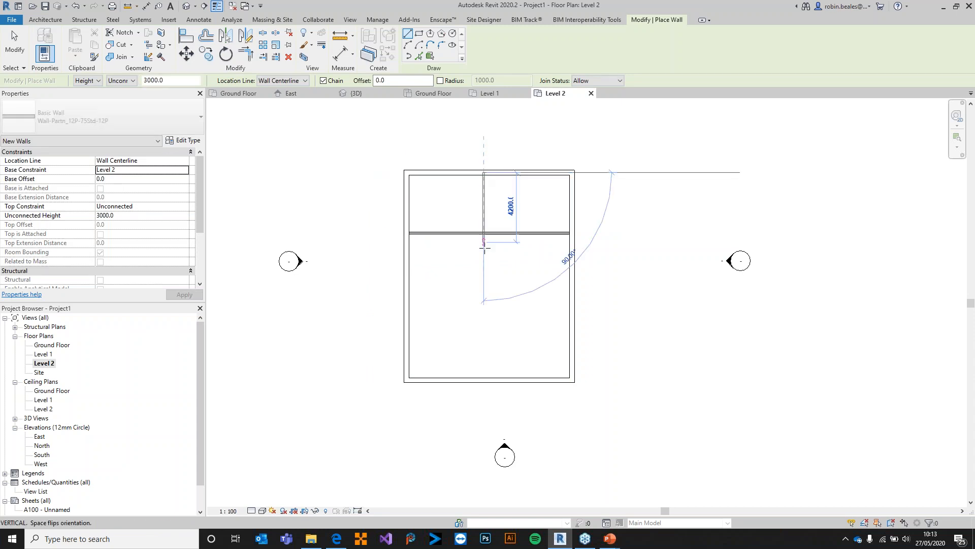
{"action": "left_click", "coordinate": [484, 281]}
{"action": "left_click", "coordinate": [410, 281]}
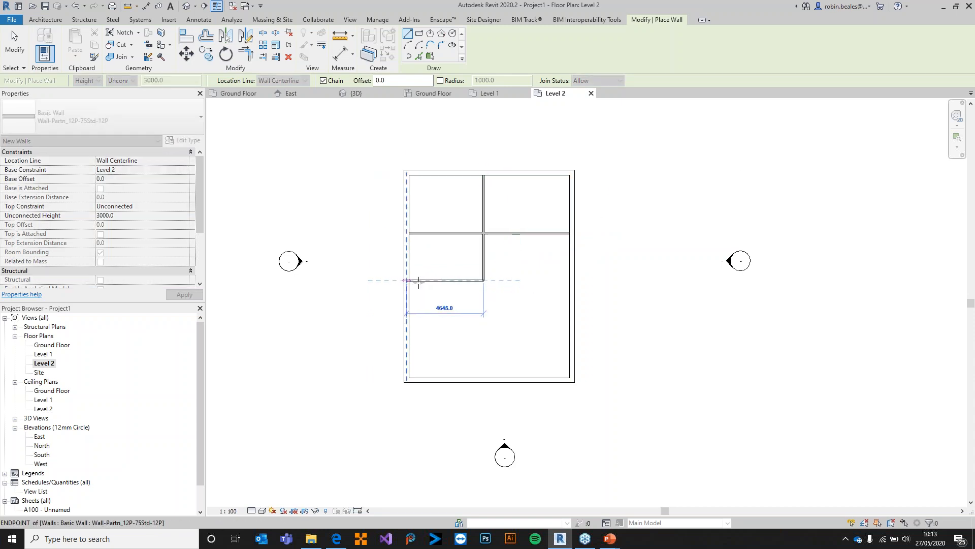
Step: Continue the vertical partition to the lower exterior wall and draw a cross partition from it to the right exterior wall
{"action": "left_click", "coordinate": [484, 280]}
{"action": "left_click", "coordinate": [483, 378]}
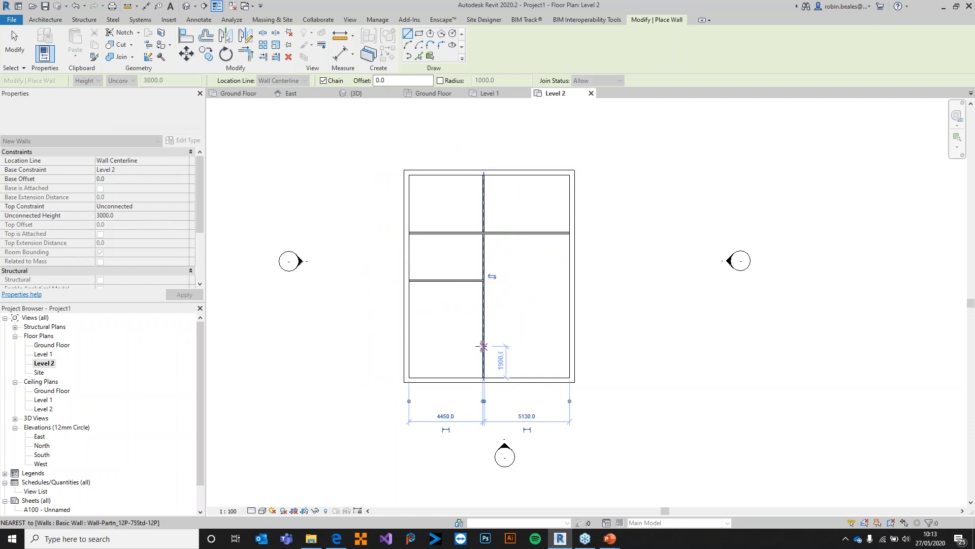
{"action": "left_click", "coordinate": [483, 343]}
{"action": "left_click", "coordinate": [569, 343]}
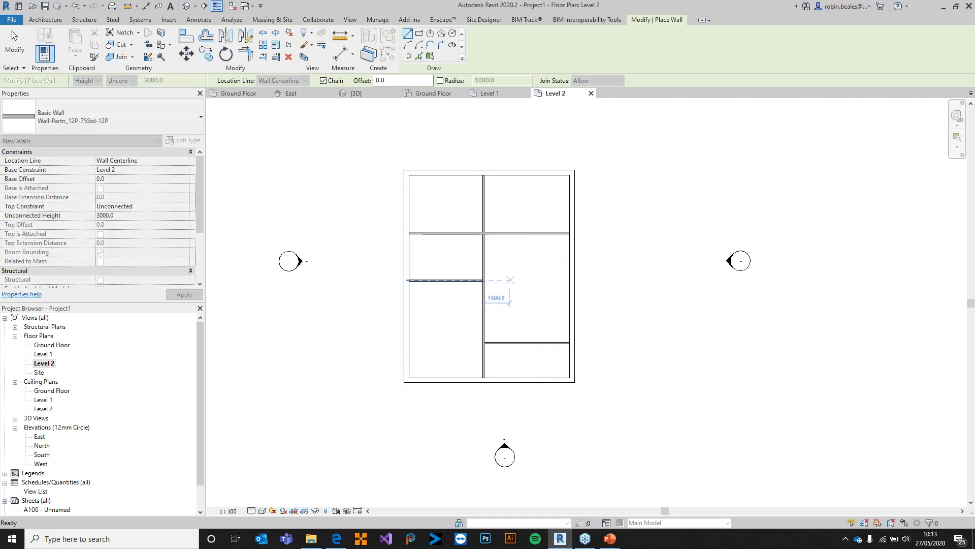
{"action": "key", "text": "Escape"}
{"action": "key", "text": "Escape"}
{"action": "scroll", "coordinate": [485, 247], "scroll_direction": "up", "scroll_amount": 3}
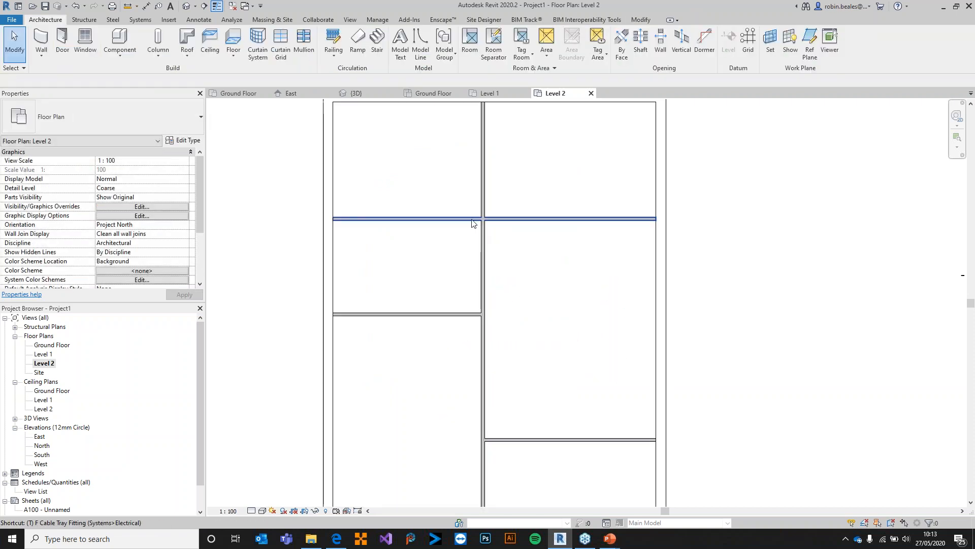
{"action": "left_click", "coordinate": [643, 22]}
{"action": "left_click", "coordinate": [246, 54]}
{"action": "left_click", "coordinate": [502, 218]}
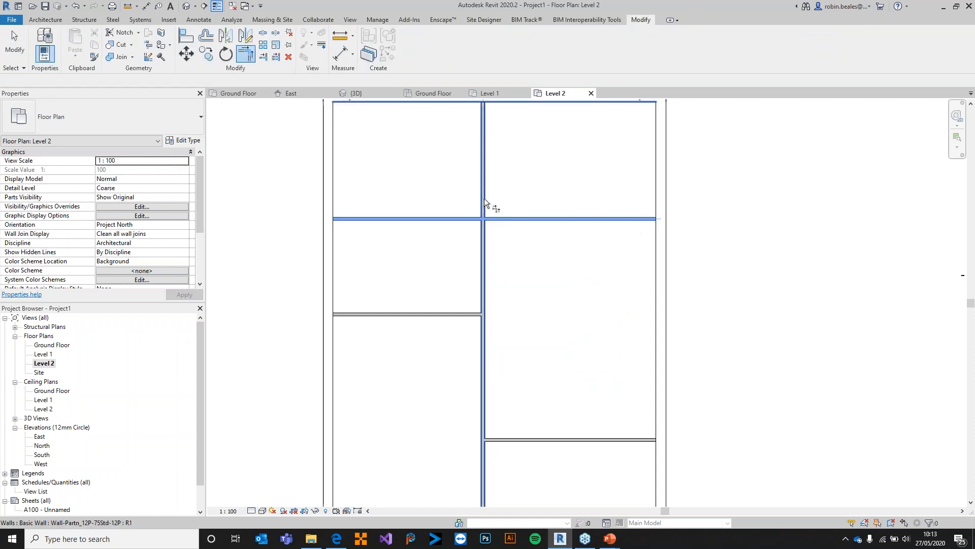
{"action": "left_click", "coordinate": [485, 200]}
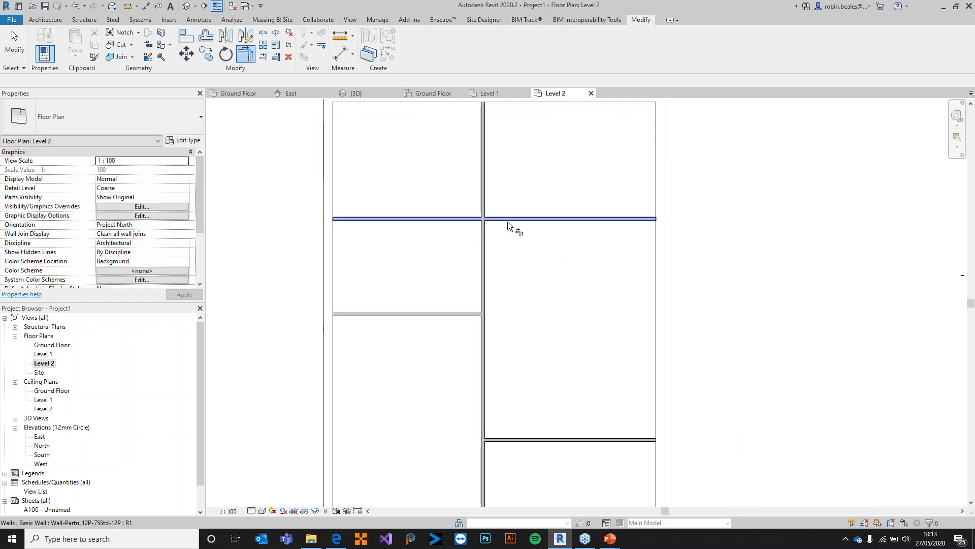
{"action": "key", "text": "Escape"}
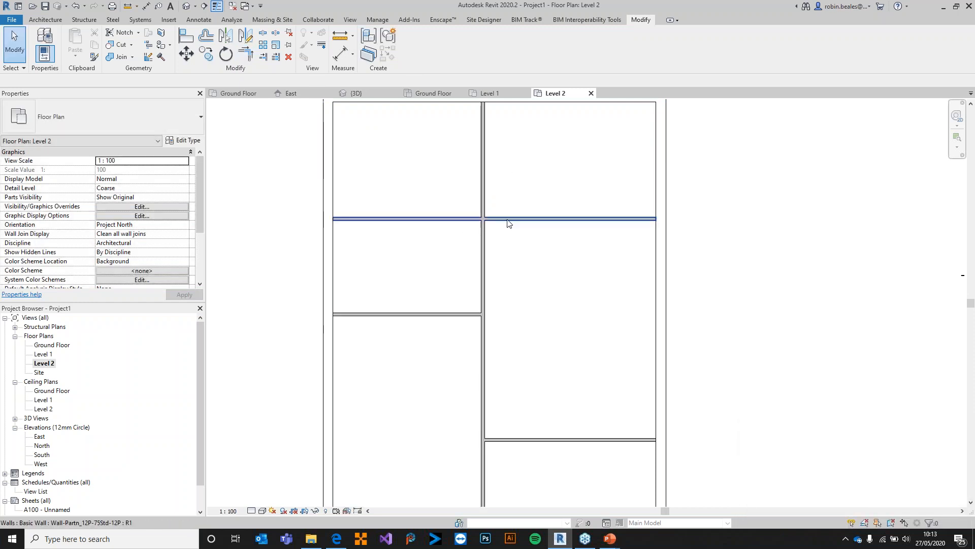
Step: Trim the upper cross partition back to the vertical partition, keeping only its part on the right side of the house
{"action": "left_click", "coordinate": [262, 57]}
{"action": "scroll", "coordinate": [495, 242], "scroll_direction": "up", "scroll_amount": 2}
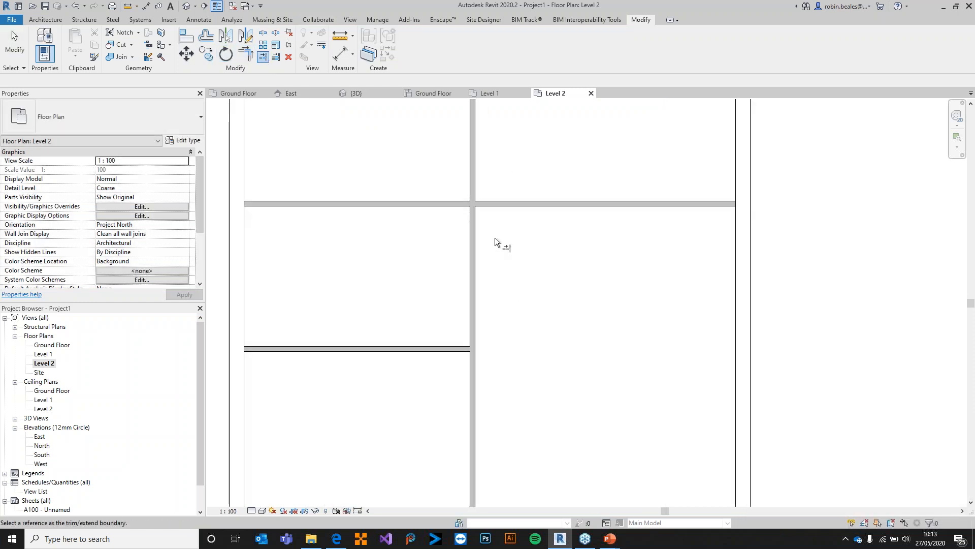
{"action": "left_click", "coordinate": [469, 190]}
{"action": "left_click", "coordinate": [501, 204]}
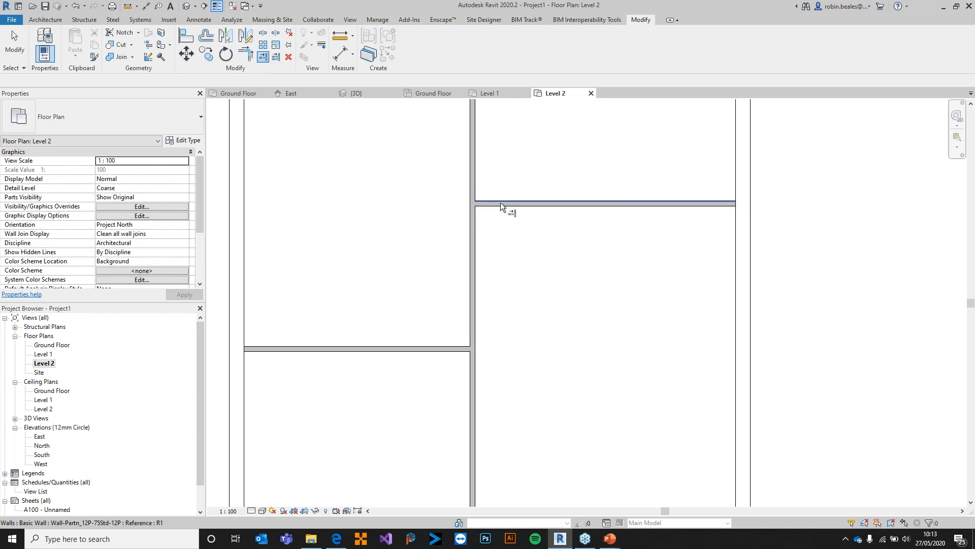
{"action": "scroll", "coordinate": [514, 241], "scroll_direction": "down", "scroll_amount": 3}
{"action": "key", "text": "Escape"}
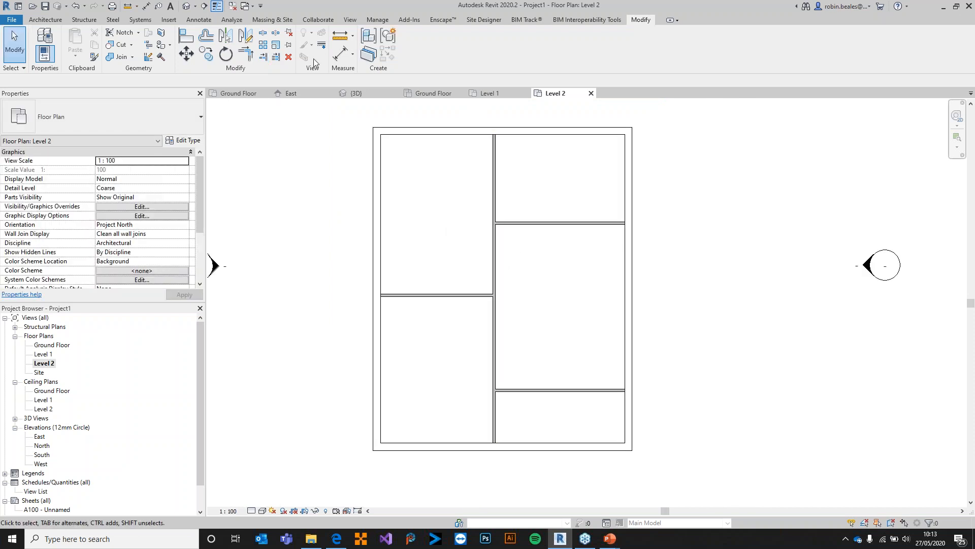
{"action": "key", "text": "ctrl+z"}
{"action": "left_click", "coordinate": [264, 57]}
{"action": "left_click", "coordinate": [471, 181]}
{"action": "left_click", "coordinate": [502, 203]}
{"action": "scroll", "coordinate": [527, 331], "scroll_direction": "down", "scroll_amount": 3}
{"action": "scroll", "coordinate": [545, 333], "scroll_direction": "up", "scroll_amount": 1}
{"action": "middle_click_drag", "start_coordinate": [569, 378], "coordinate": [561, 345]}
{"action": "key", "text": "Escape"}
Step: Place Doors_IntSgl 910x2110mm doors in both right-hand cross partitions and in the vertical partition just above the lower one
{"action": "left_click", "coordinate": [46, 19]}
{"action": "left_click", "coordinate": [62, 43]}
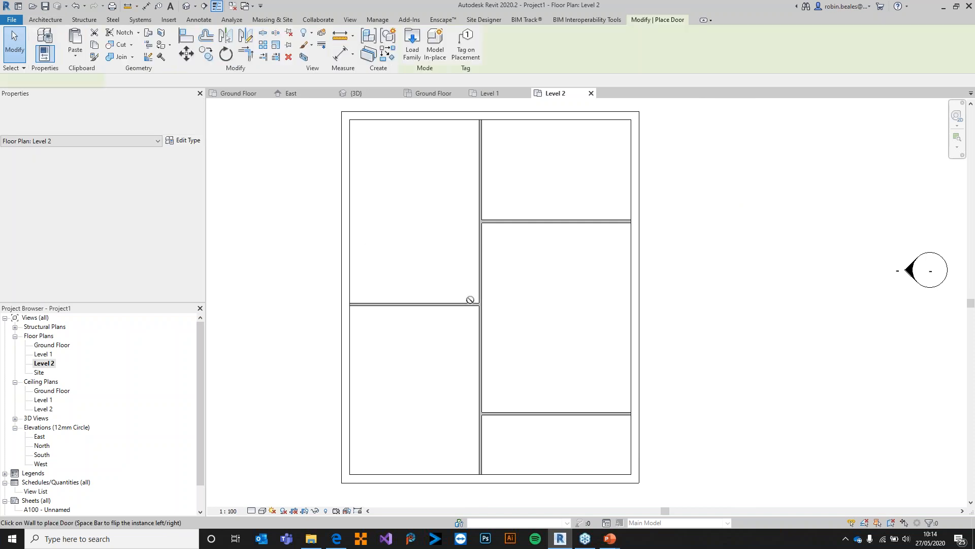
{"action": "left_click", "coordinate": [500, 222]}
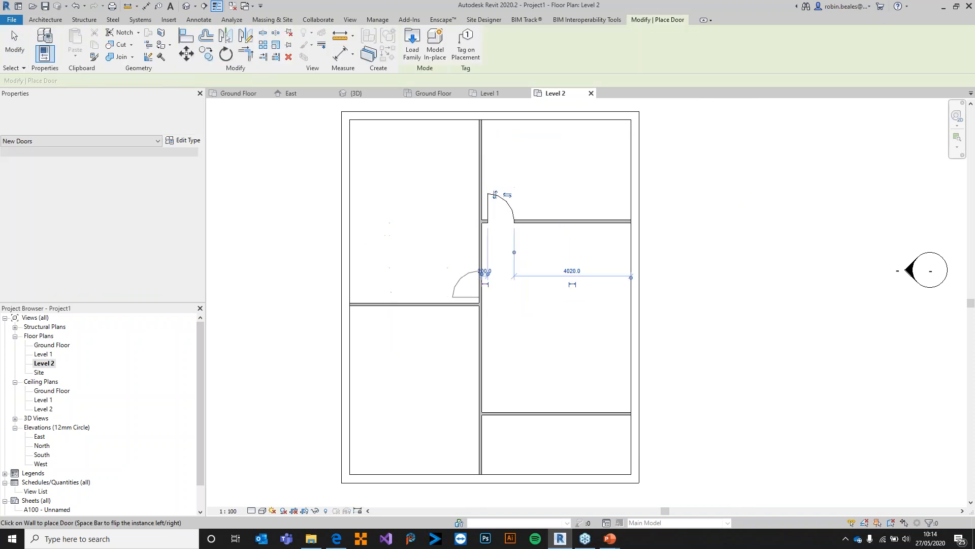
{"action": "left_click", "coordinate": [479, 393]}
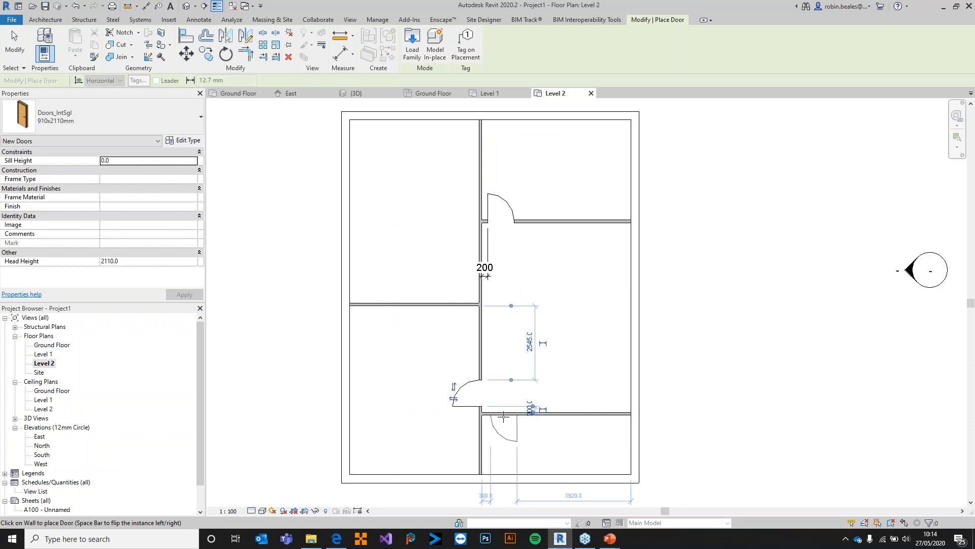
{"action": "scroll", "coordinate": [502, 417], "scroll_direction": "down", "scroll_amount": 2}
{"action": "key", "text": "Escape"}
{"action": "key", "text": "Escape"}
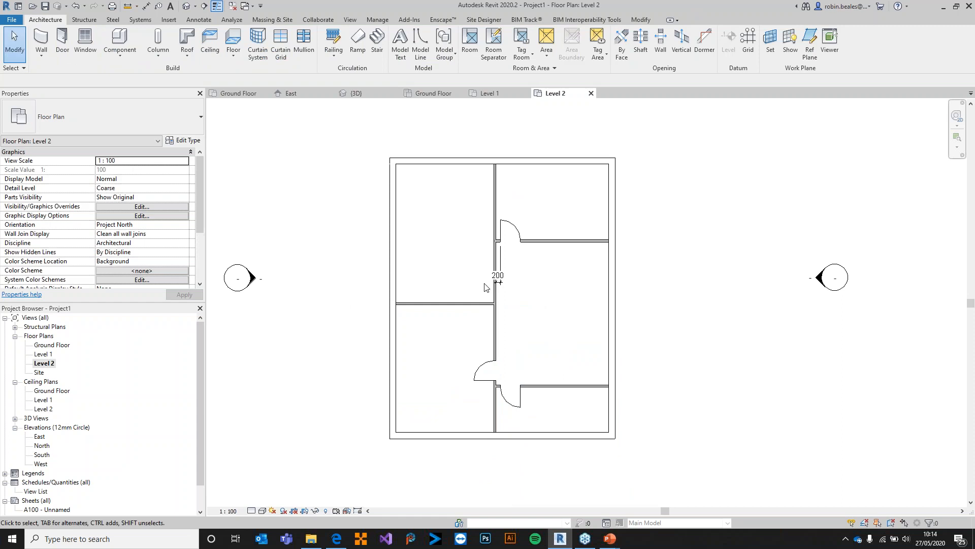
Step: Examine the upper-storey partitions and their doors in the 3D view, checking one cross partition's constraints
{"action": "scroll", "coordinate": [455, 222], "scroll_direction": "up", "scroll_amount": 4}
{"action": "scroll", "coordinate": [457, 221], "scroll_direction": "down", "scroll_amount": 4}
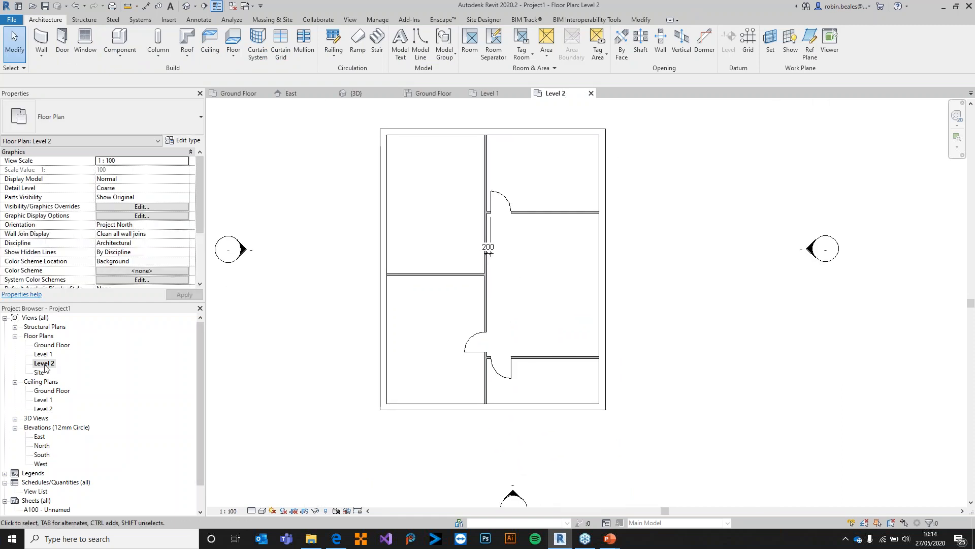
{"action": "left_click", "coordinate": [186, 5]}
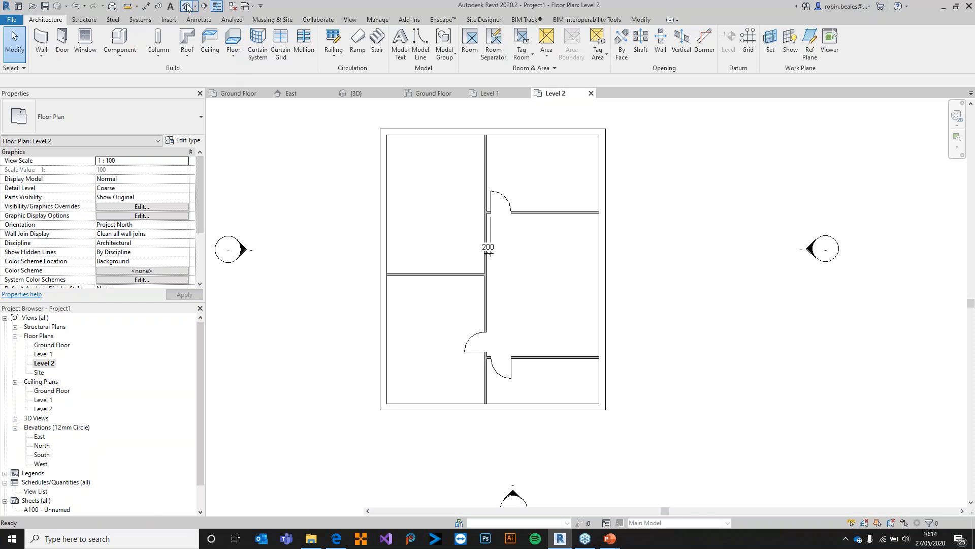
{"action": "mouse_move", "coordinate": [651, 263]}
{"action": "middle_mouse_down", "text": "shift"}
{"action": "mouse_move", "coordinate": [442, 263]}
{"action": "mouse_move", "coordinate": [342, 194]}
{"action": "mouse_move", "coordinate": [650, 263]}
{"action": "middle_mouse_up", "text": "shift"}
{"action": "scroll", "coordinate": [544, 224], "scroll_direction": "up", "scroll_amount": 6}
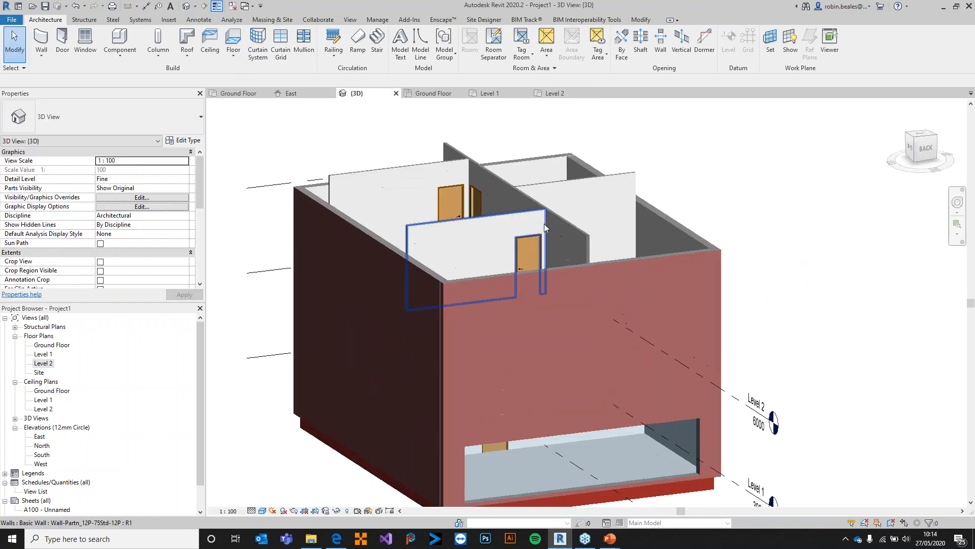
{"action": "mouse_move", "coordinate": [484, 226]}
{"action": "middle_mouse_down", "text": "shift"}
{"action": "mouse_move", "coordinate": [481, 307]}
{"action": "mouse_move", "coordinate": [463, 166]}
{"action": "mouse_move", "coordinate": [588, 109]}
{"action": "mouse_move", "coordinate": [473, 228]}
{"action": "mouse_move", "coordinate": [475, 220]}
{"action": "middle_mouse_up", "text": "shift"}
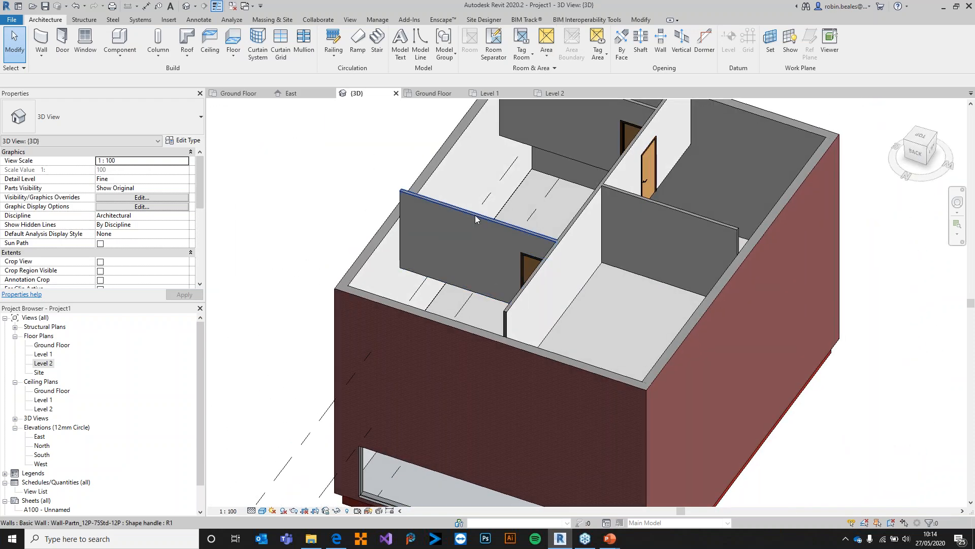
{"action": "left_click", "coordinate": [482, 223]}
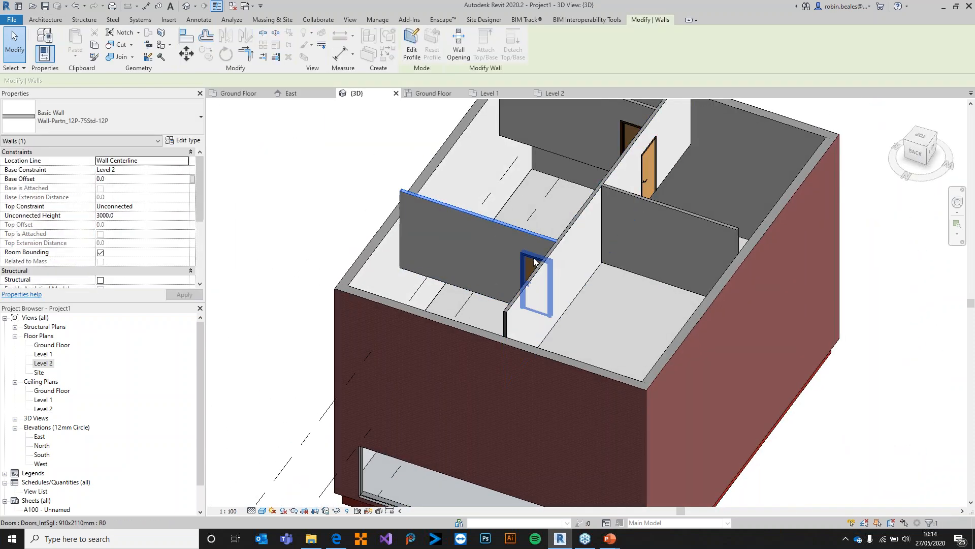
{"action": "scroll", "coordinate": [506, 259], "scroll_direction": "down", "scroll_amount": 3}
{"action": "left_click", "coordinate": [404, 219]}
Step: Return to the Level 2 floor plan and check the vertical partition's base constraint and height
{"action": "left_click", "coordinate": [554, 93]}
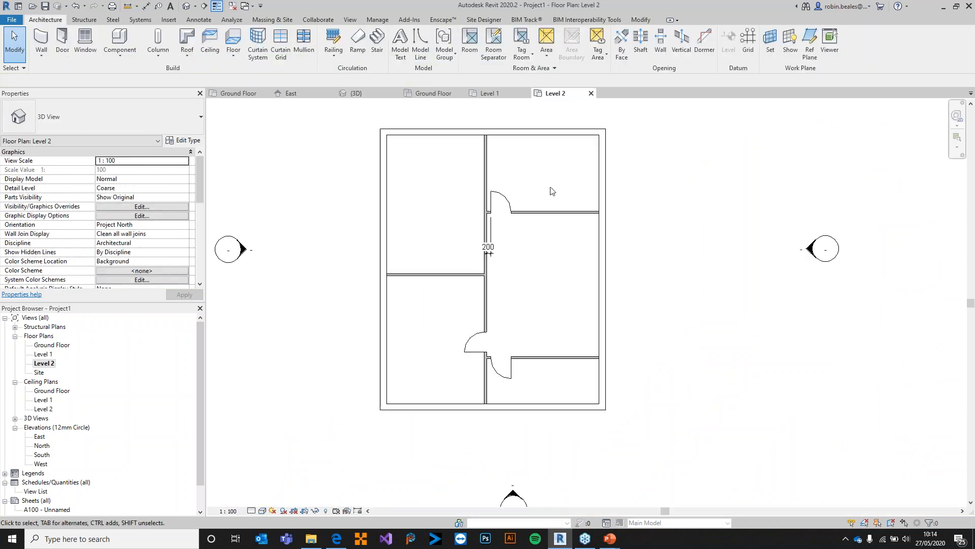
{"action": "left_click_drag", "start_coordinate": [387, 131], "coordinate": [659, 401]}
{"action": "left_click", "coordinate": [429, 168]}
{"action": "left_click_drag", "start_coordinate": [547, 339], "coordinate": [436, 172]}
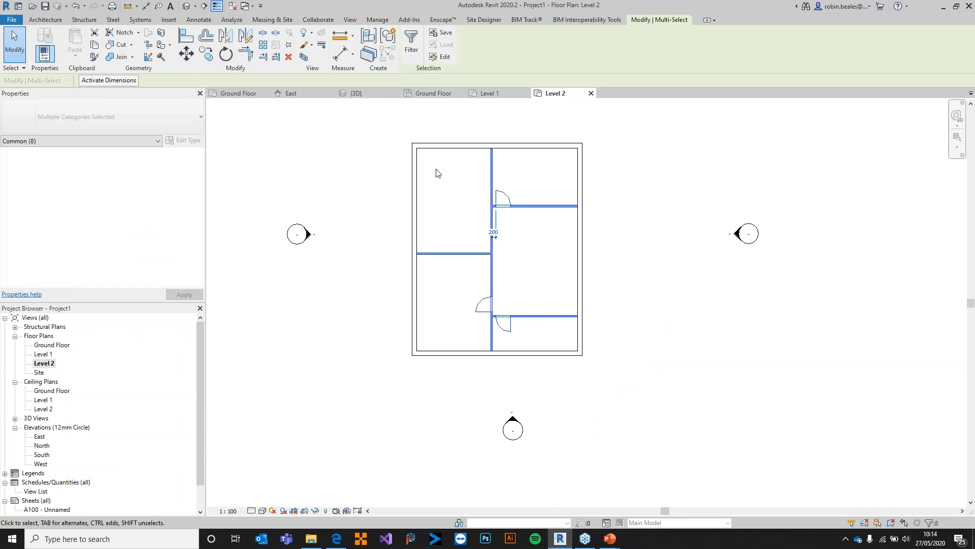
{"action": "left_click", "coordinate": [299, 152]}
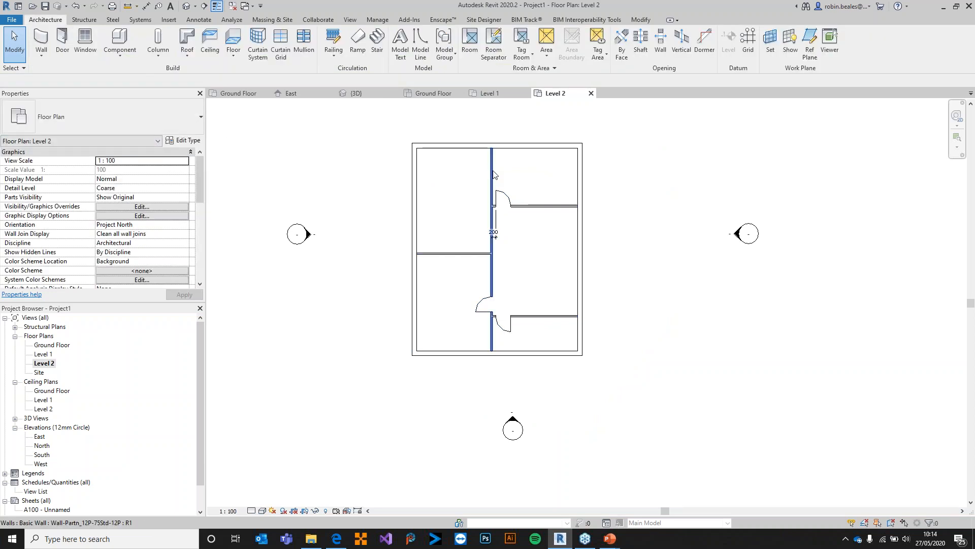
{"action": "left_click", "coordinate": [492, 174]}
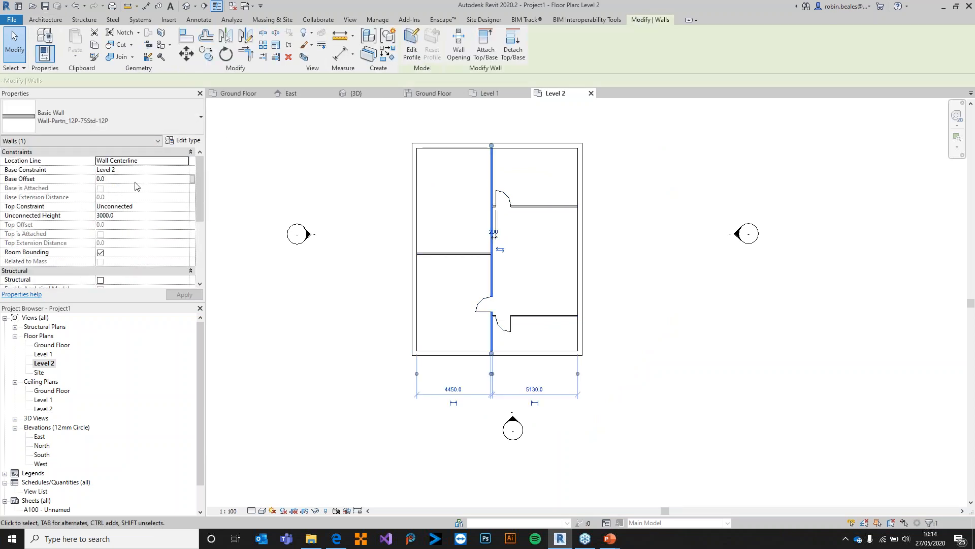
{"action": "key", "text": "Escape"}
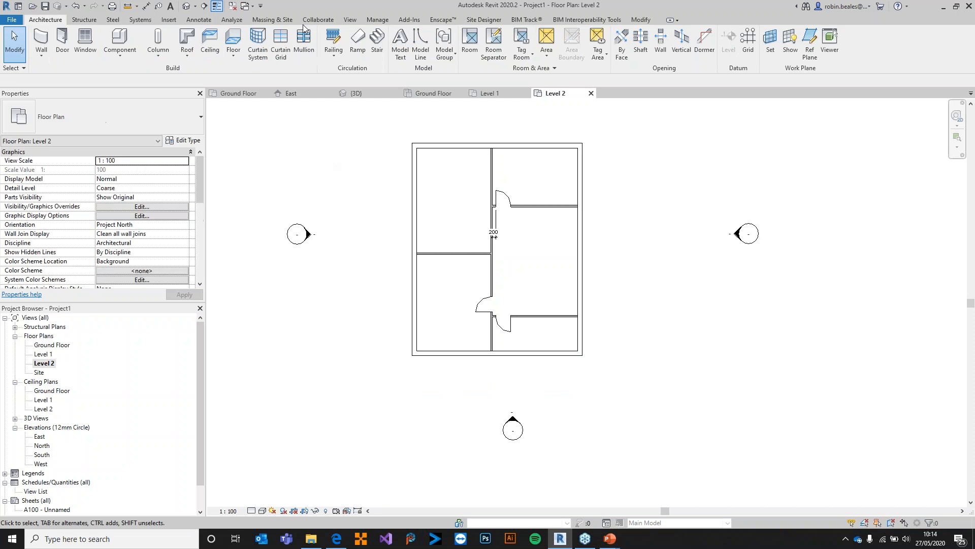
Step: Compare the partitions' height with the exterior walls and the levels in the 3D view and the East elevation
{"action": "left_click", "coordinate": [184, 7]}
{"action": "middle_click_drag", "start_coordinate": [612, 324], "coordinate": [543, 261], "text": "shift"}
{"action": "left_click", "coordinate": [504, 284]}
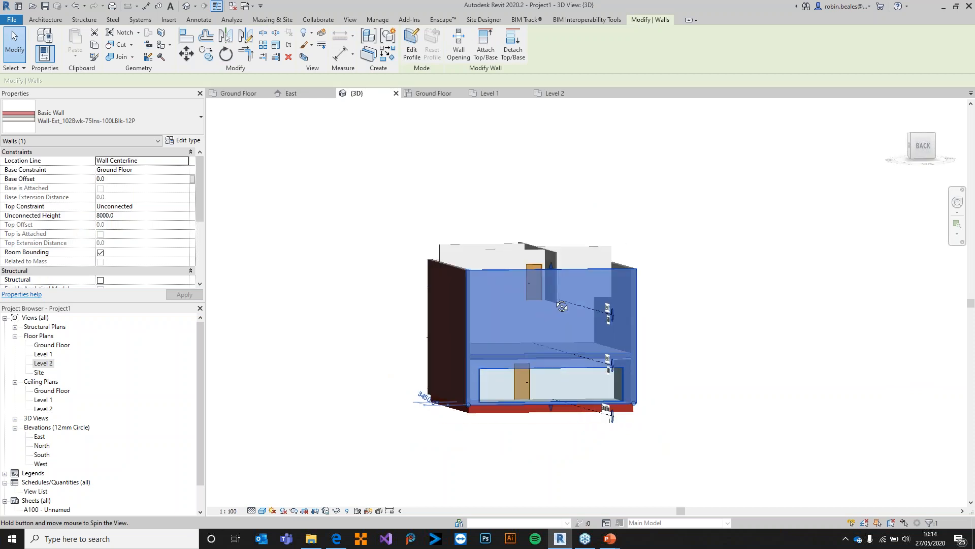
{"action": "scroll", "coordinate": [543, 260], "scroll_direction": "up", "scroll_amount": 3}
{"action": "left_click", "coordinate": [588, 205]}
{"action": "left_click", "coordinate": [553, 226]}
{"action": "left_click", "coordinate": [306, 213]}
{"action": "scroll", "coordinate": [122, 407], "scroll_direction": "down", "scroll_amount": 1}
{"action": "double_click", "coordinate": [40, 417]}
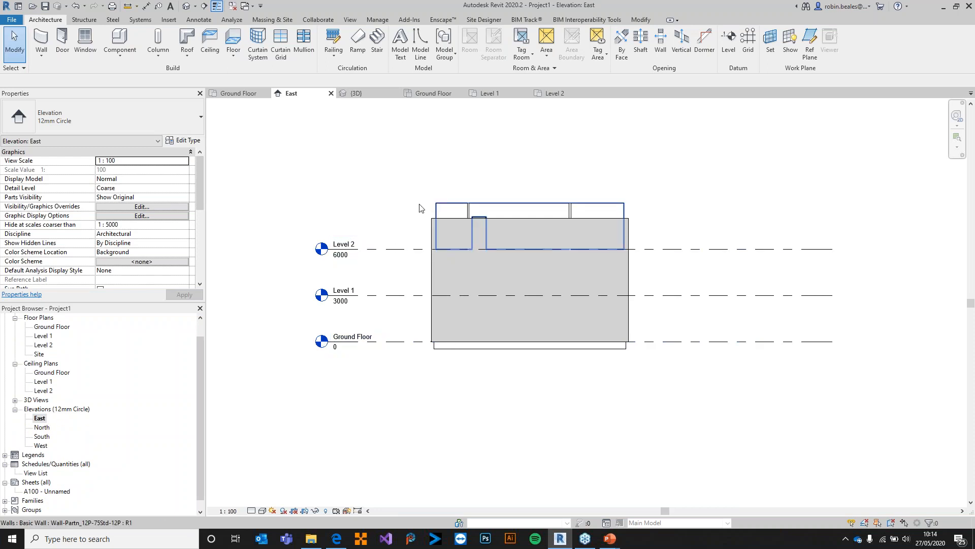
{"action": "left_click_drag", "start_coordinate": [679, 178], "coordinate": [397, 134]}
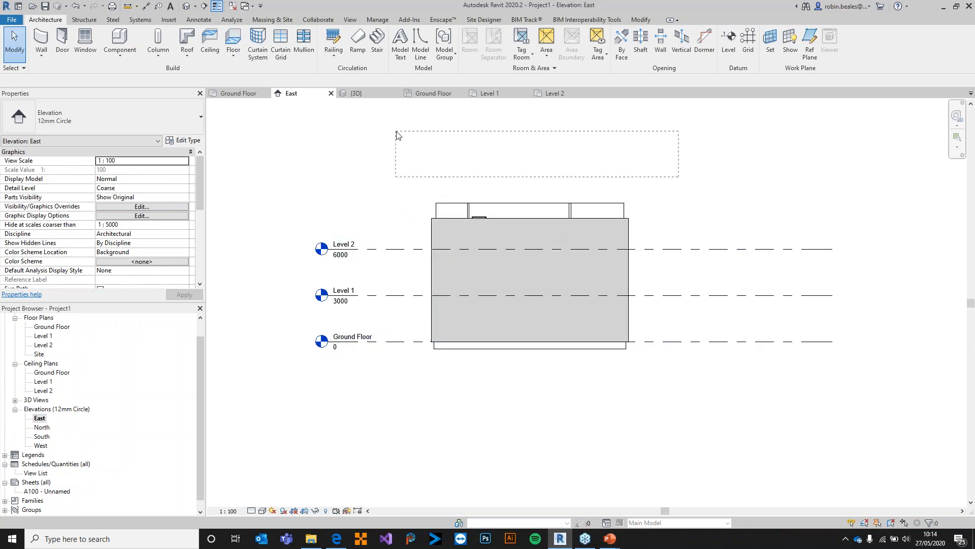
{"action": "left_click", "coordinate": [356, 93]}
{"action": "middle_click_drag", "start_coordinate": [517, 224], "coordinate": [539, 285], "text": "shift"}
{"action": "scroll", "coordinate": [548, 268], "scroll_direction": "up", "scroll_amount": 1}
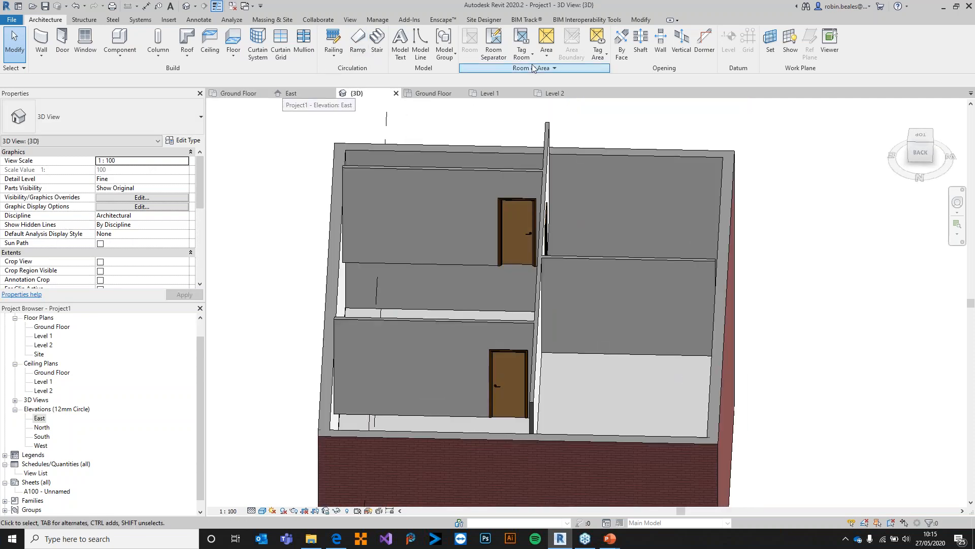
Step: On the Level 2 floor plan, select the vertical and the three cross partitions and set their base constraint to Level 1
{"action": "left_click", "coordinate": [538, 96]}
{"action": "left_click_drag", "start_coordinate": [538, 342], "coordinate": [440, 162]}
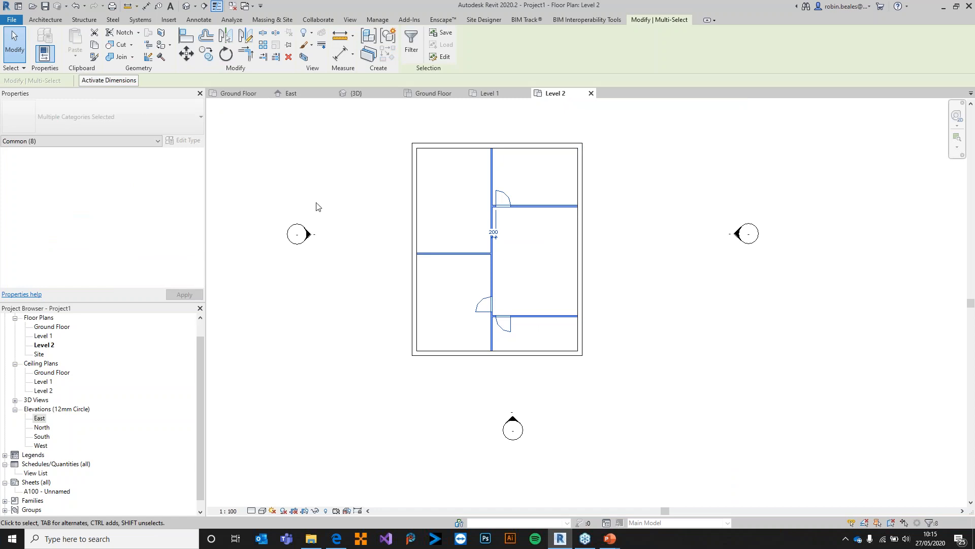
{"action": "left_click", "coordinate": [343, 170]}
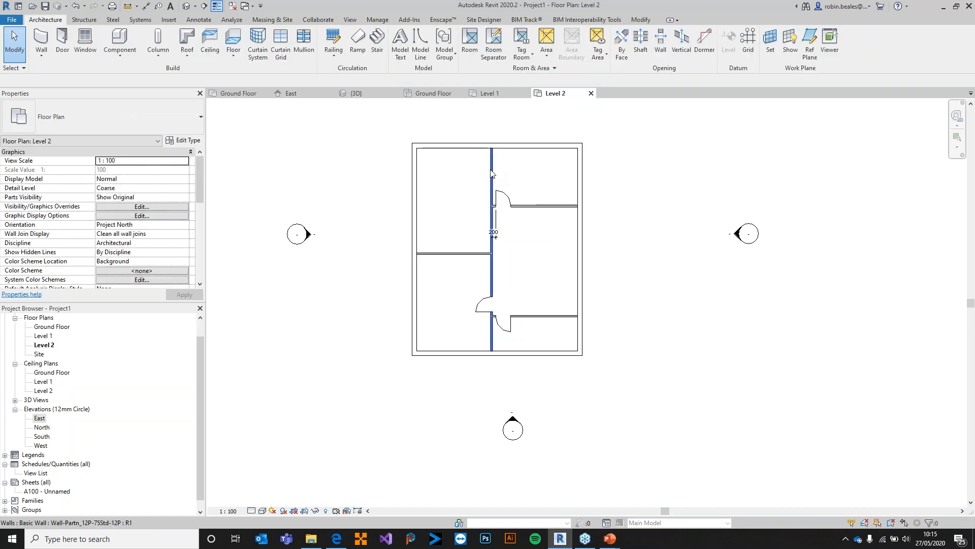
{"action": "left_click", "coordinate": [519, 206]}
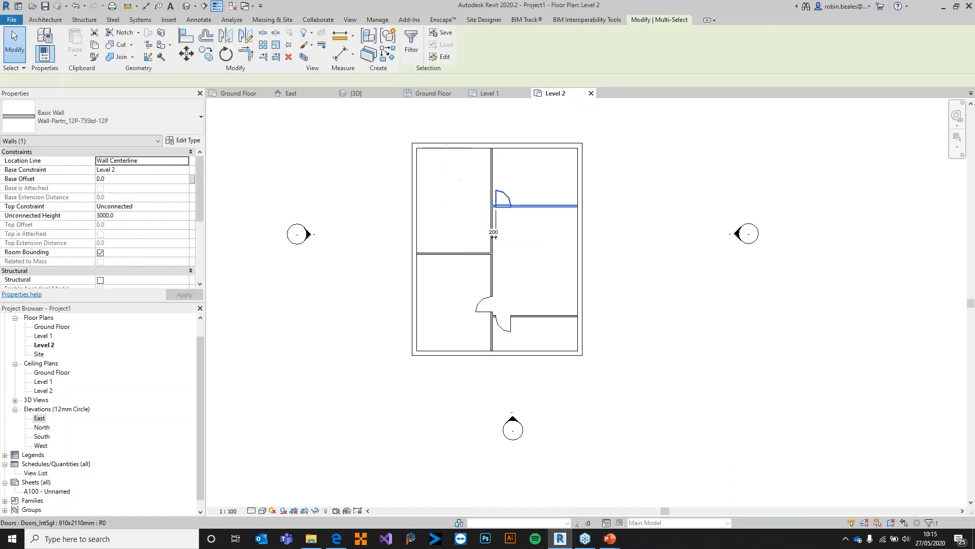
{"action": "left_click", "coordinate": [491, 181], "text": "ctrl"}
{"action": "left_click", "coordinate": [492, 181]}
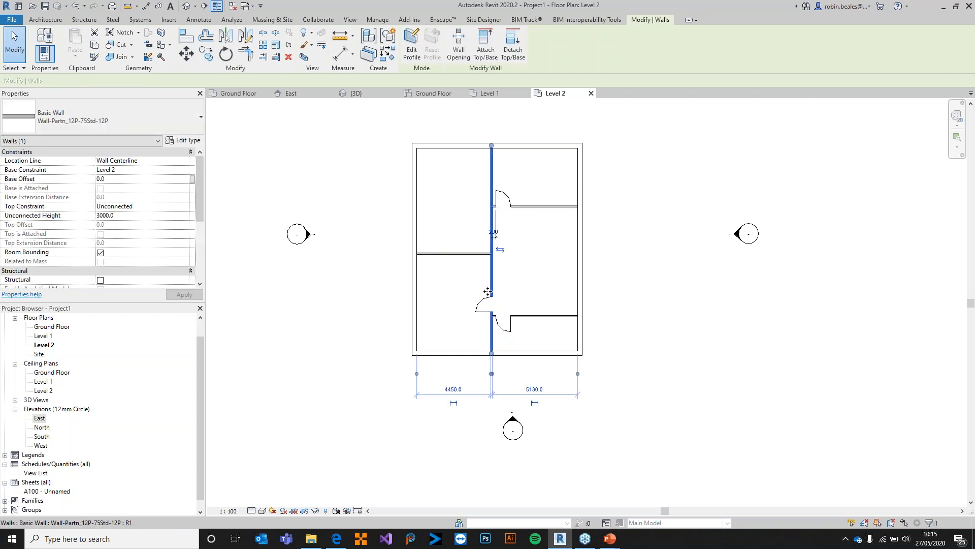
{"action": "left_click", "coordinate": [538, 206]}
{"action": "left_click", "coordinate": [490, 177], "text": "ctrl"}
{"action": "left_click", "coordinate": [457, 253], "text": "ctrl"}
{"action": "left_click", "coordinate": [549, 316], "text": "ctrl"}
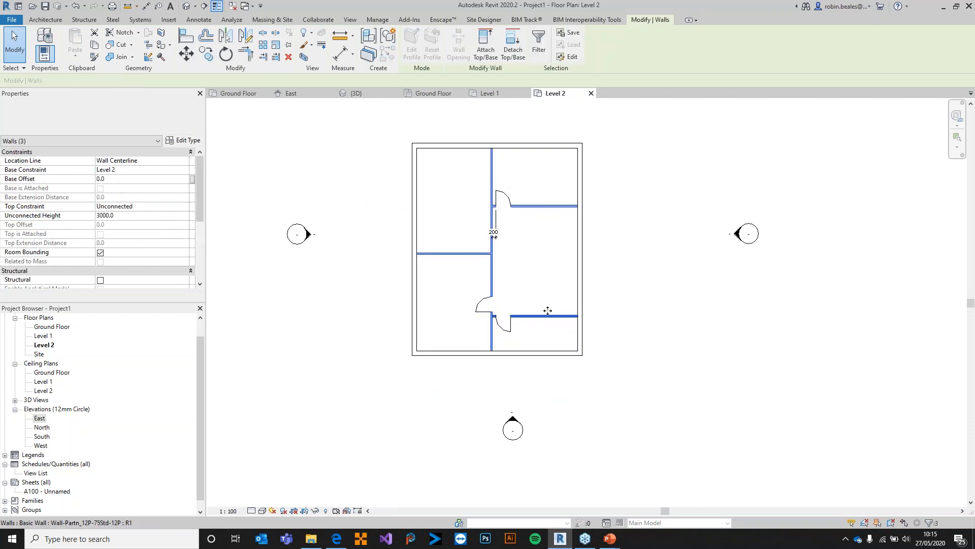
{"action": "left_click", "coordinate": [186, 169]}
{"action": "left_click", "coordinate": [115, 188]}
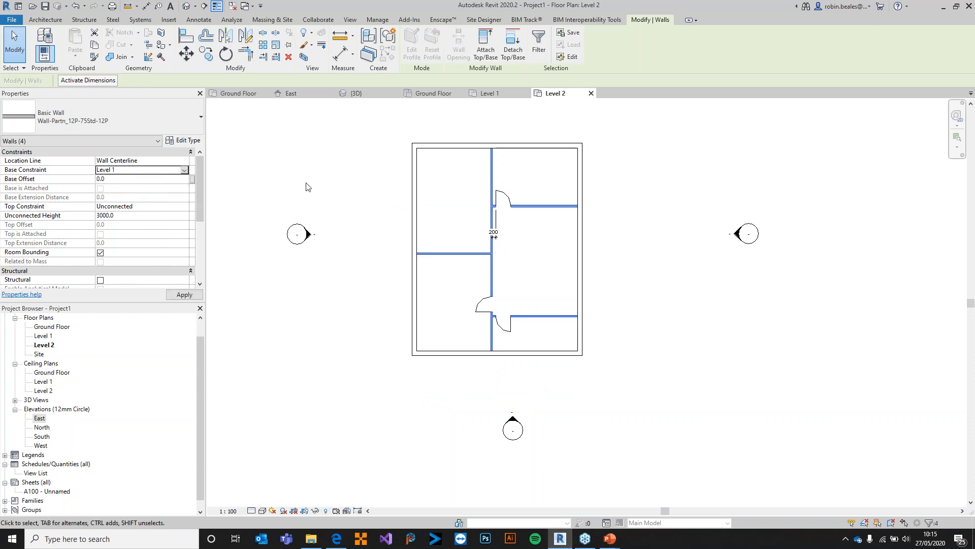
{"action": "left_click", "coordinate": [420, 304]}
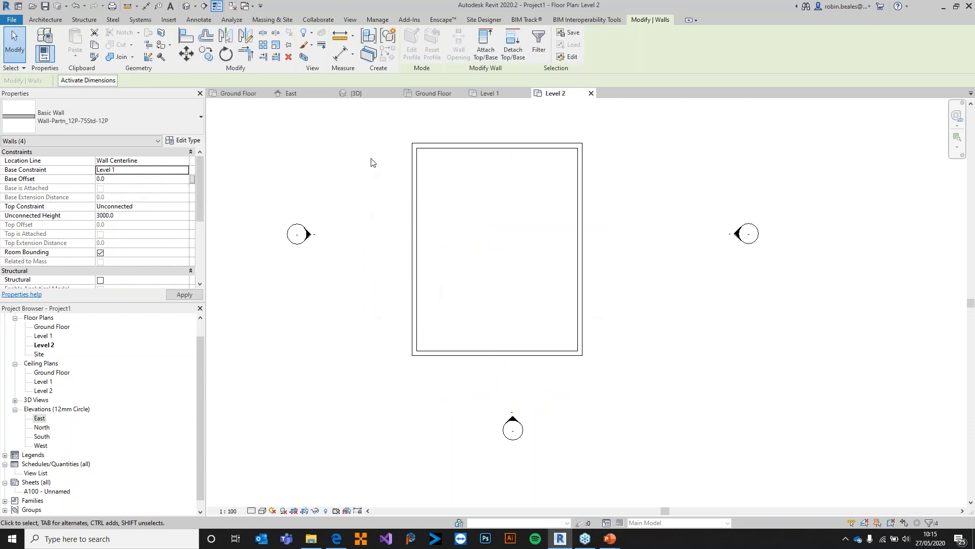
Step: Close the Level 2 plan and place 910x2110mm internal doors on Level 1 in the vertical partition and the two right-hand cross partitions
{"action": "left_click", "coordinate": [591, 93]}
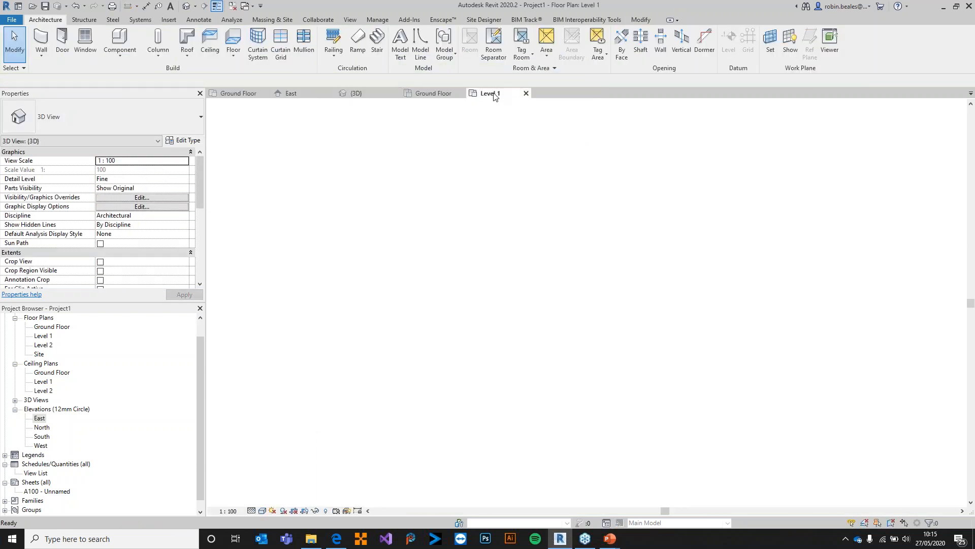
{"action": "left_click", "coordinate": [61, 38]}
{"action": "scroll", "coordinate": [645, 267], "scroll_direction": "up", "scroll_amount": 3}
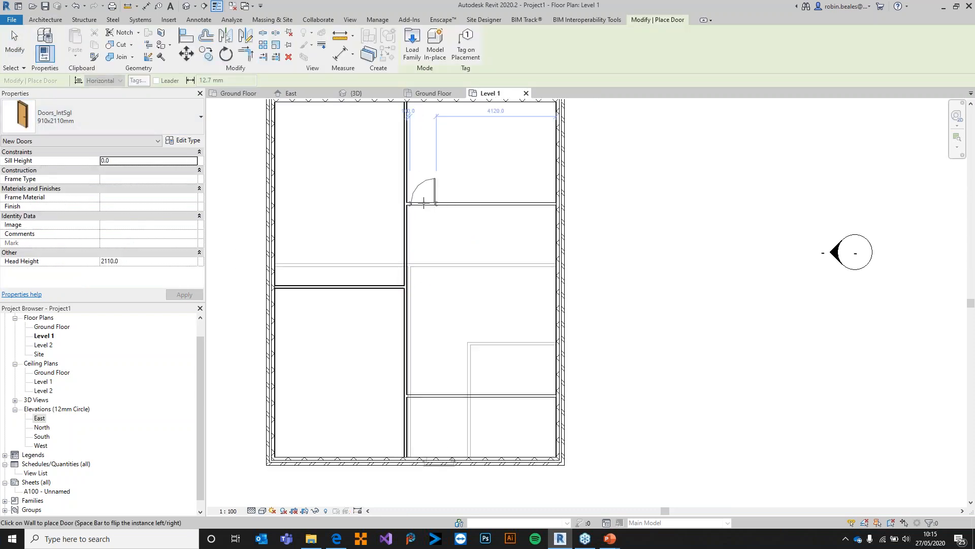
{"action": "left_click", "coordinate": [426, 203]}
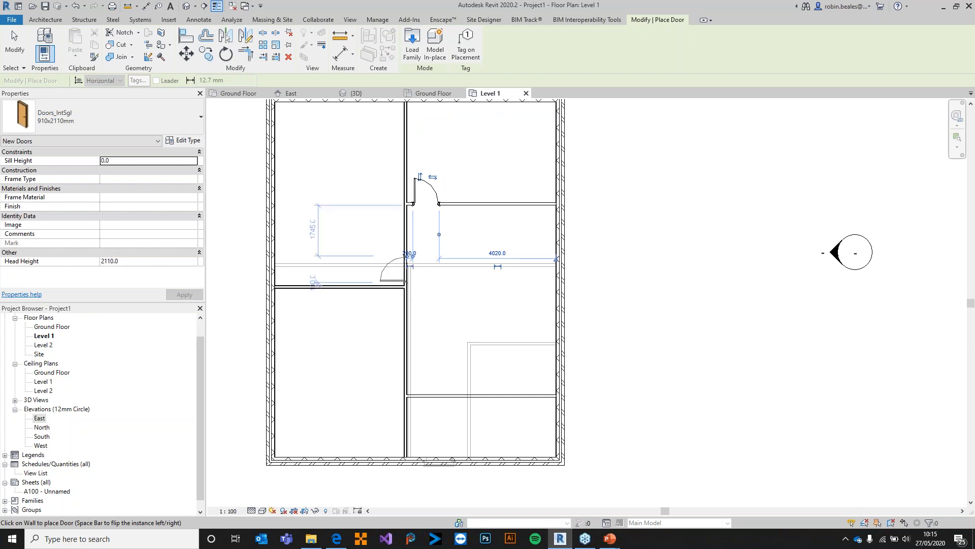
{"action": "left_click", "coordinate": [405, 266]}
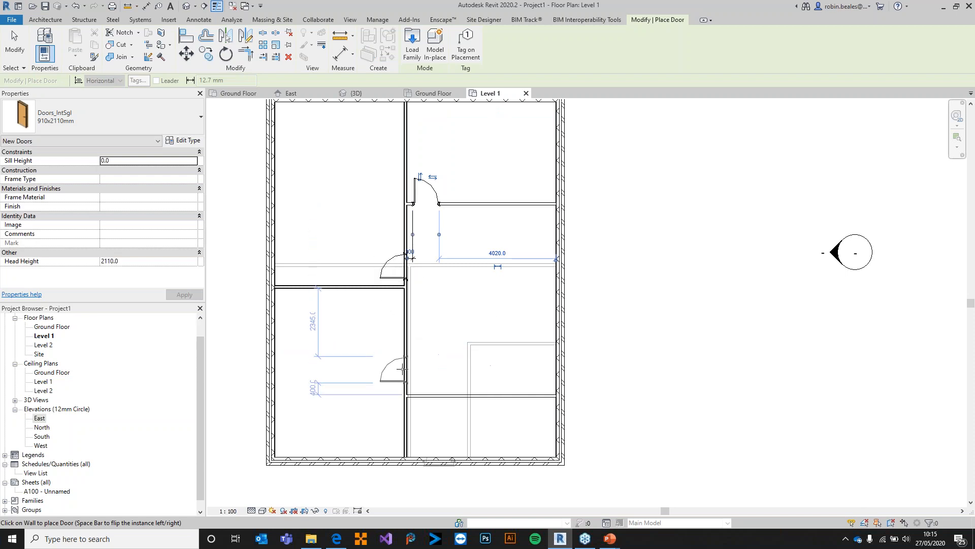
{"action": "left_click", "coordinate": [404, 369]}
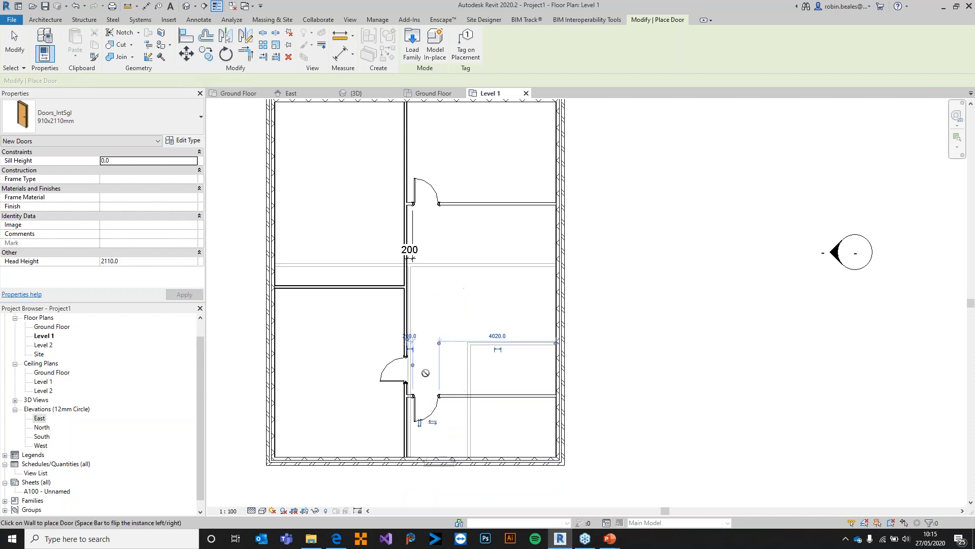
Step: Inspect the partitions and new doors in the 3D view and return to the Level 1 floor plan
{"action": "left_click", "coordinate": [356, 93]}
{"action": "mouse_move", "coordinate": [578, 271]}
{"action": "middle_mouse_down", "text": "shift"}
{"action": "mouse_move", "coordinate": [521, 367]}
{"action": "mouse_move", "coordinate": [592, 435]}
{"action": "mouse_move", "coordinate": [603, 315]}
{"action": "mouse_move", "coordinate": [585, 285]}
{"action": "middle_mouse_up", "text": "shift"}
{"action": "left_click", "coordinate": [496, 91]}
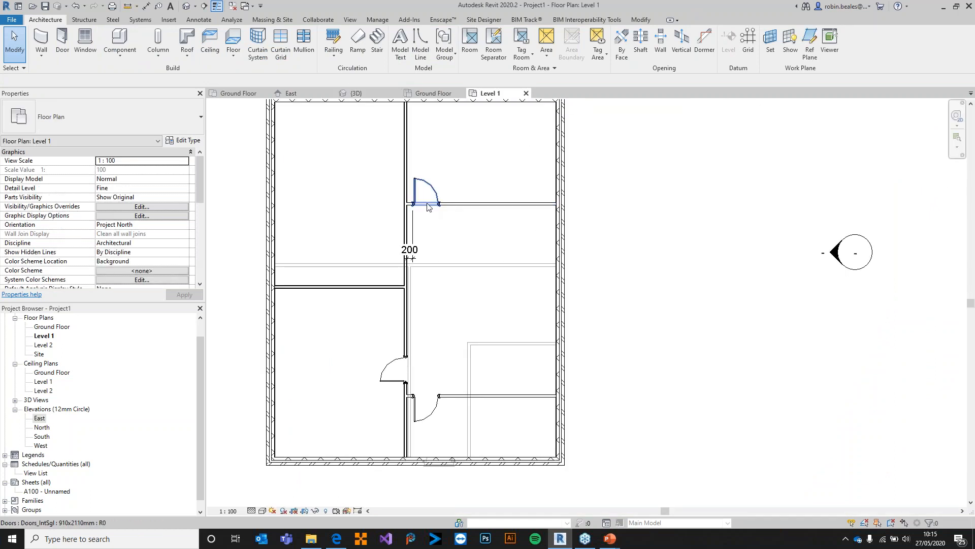
Step: Place another 910x2110mm internal door in the vertical partition, about 300 mm above the left-hand cross partition
{"action": "left_click", "coordinate": [410, 258]}
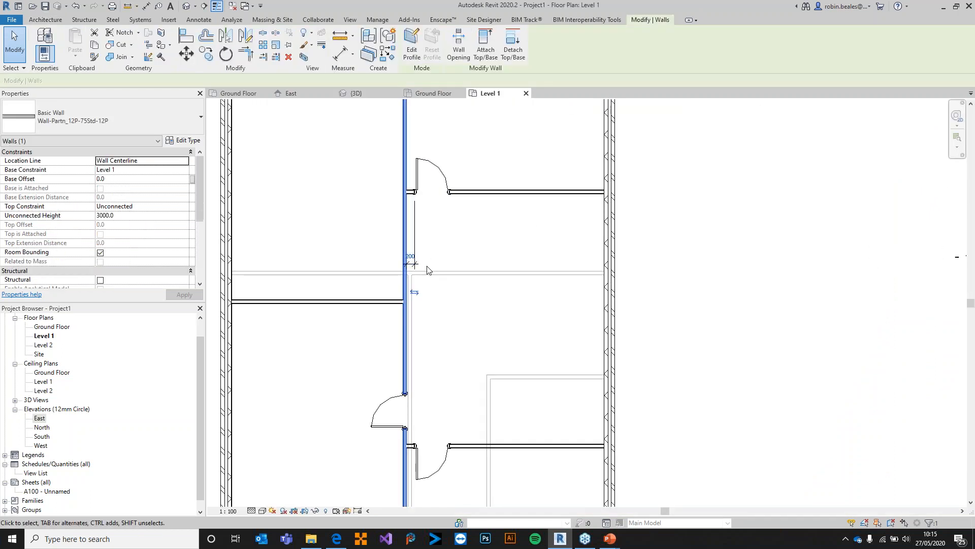
{"action": "left_click", "coordinate": [428, 277]}
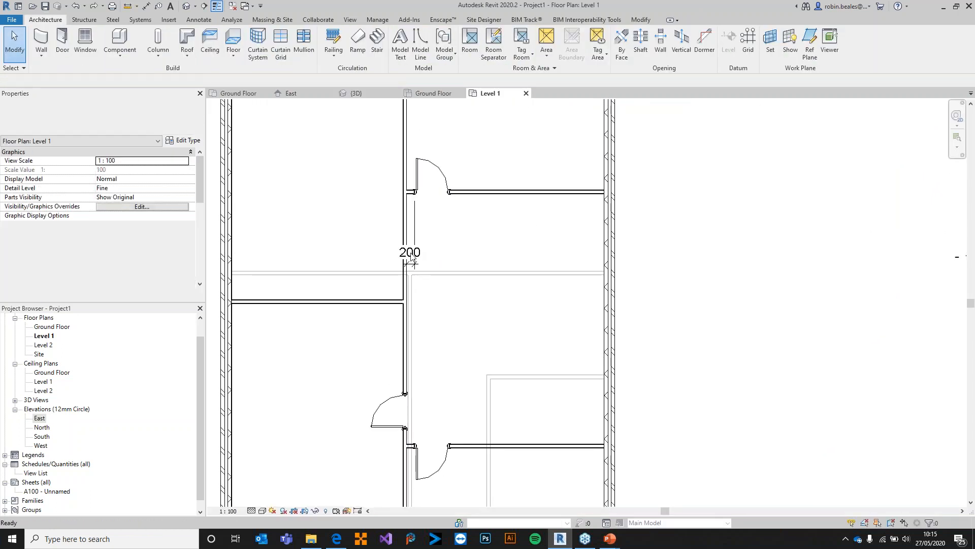
{"action": "scroll", "coordinate": [471, 276], "scroll_direction": "down", "scroll_amount": 2}
{"action": "scroll", "coordinate": [433, 174], "scroll_direction": "up", "scroll_amount": 3}
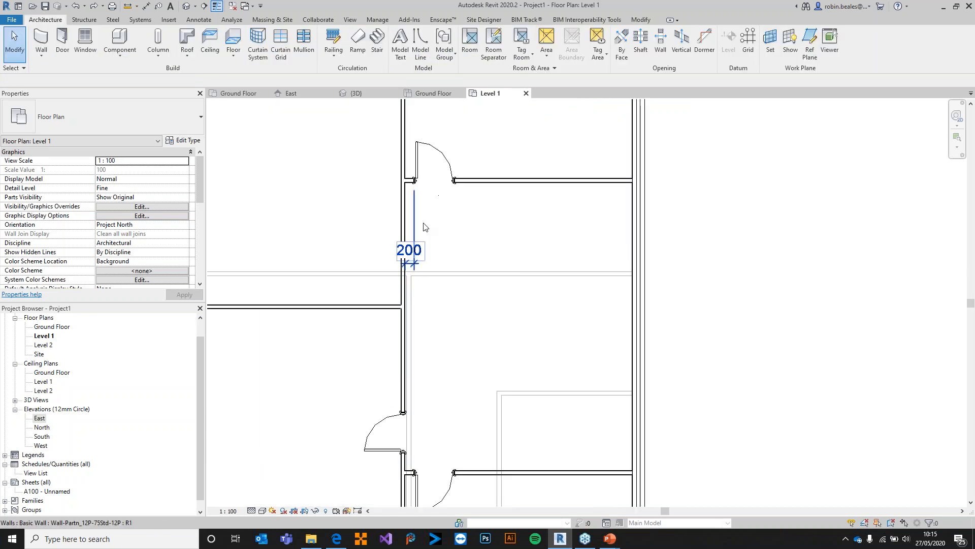
{"action": "right_click", "coordinate": [433, 174]}
{"action": "left_click", "coordinate": [480, 292]}
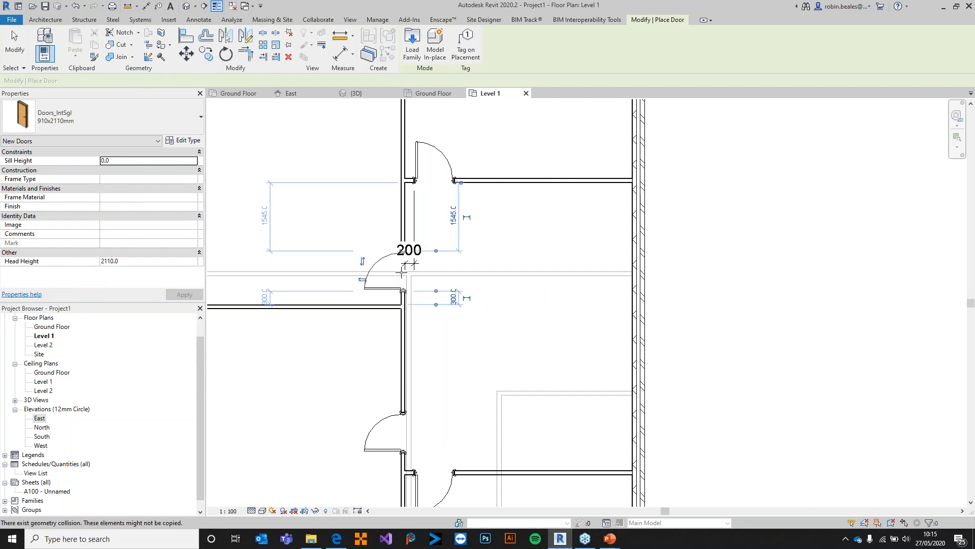
{"action": "scroll", "coordinate": [528, 279], "scroll_direction": "down", "scroll_amount": 3}
{"action": "key", "text": "Escape"}
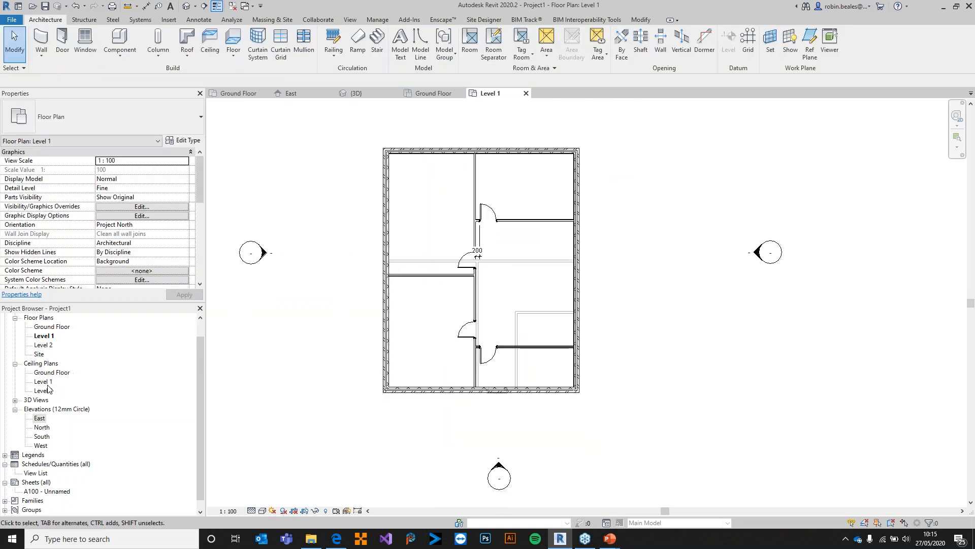
{"action": "double_click", "coordinate": [46, 389]}
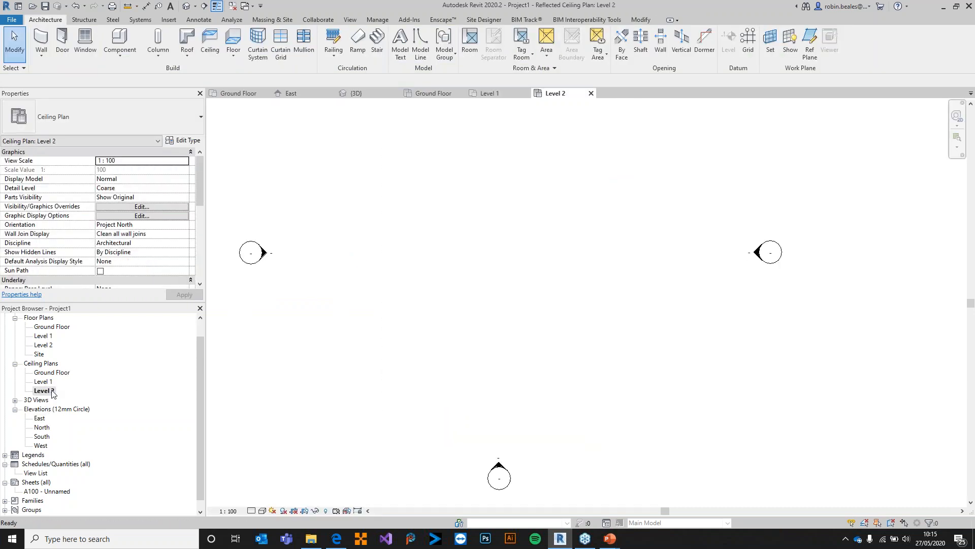
{"action": "double_click", "coordinate": [51, 382]}
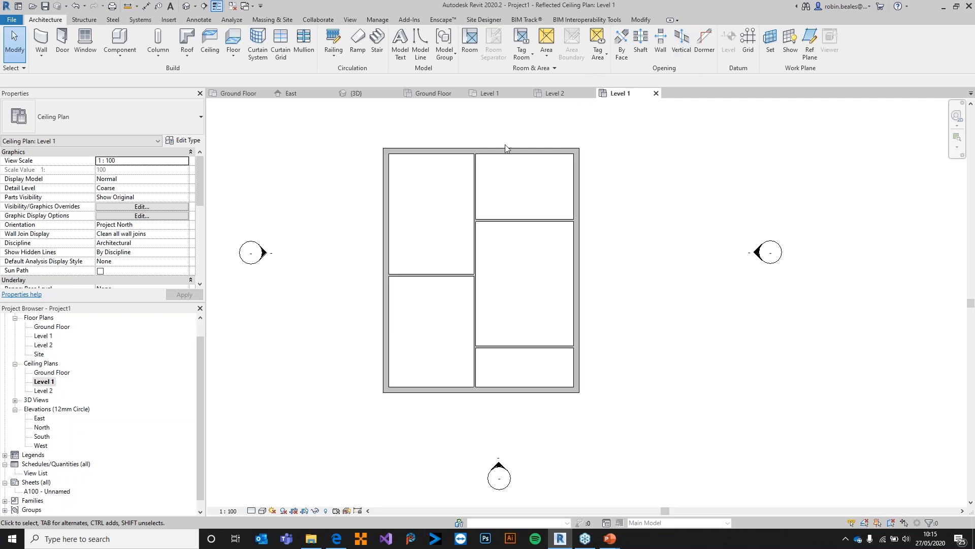
{"action": "left_click", "coordinate": [211, 45]}
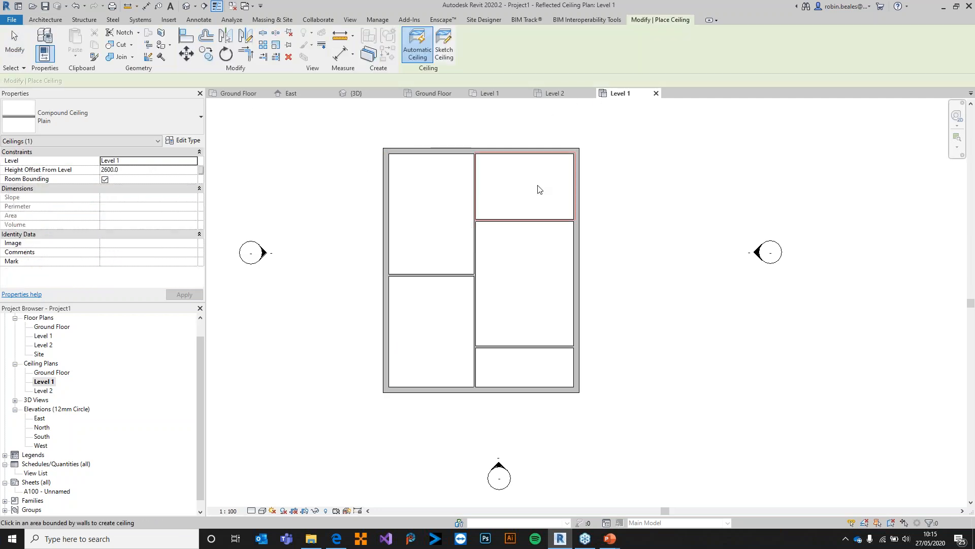
{"action": "right_click", "coordinate": [685, 193]}
{"action": "left_click", "coordinate": [704, 195]}
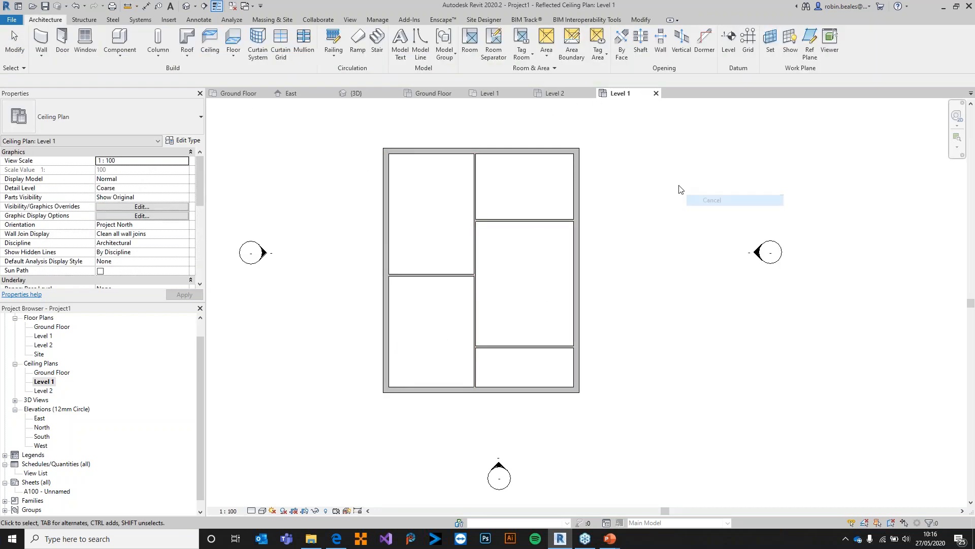
Step: Sketch a roof footprint on the Level 2 floor plan from the four outer walls with a 250 overhang, sloping only the two long sides
{"action": "double_click", "coordinate": [44, 345]}
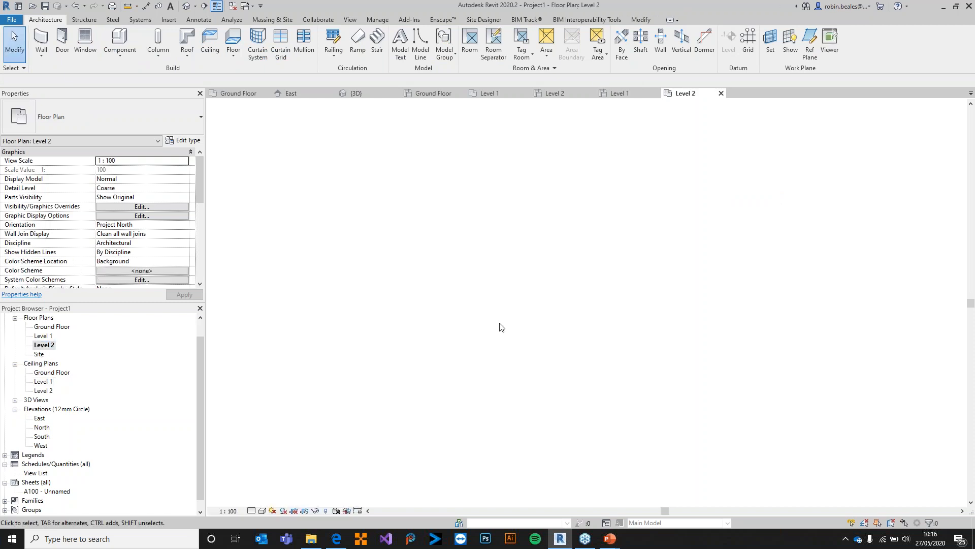
{"action": "middle_click_drag", "start_coordinate": [398, 202], "coordinate": [412, 231]}
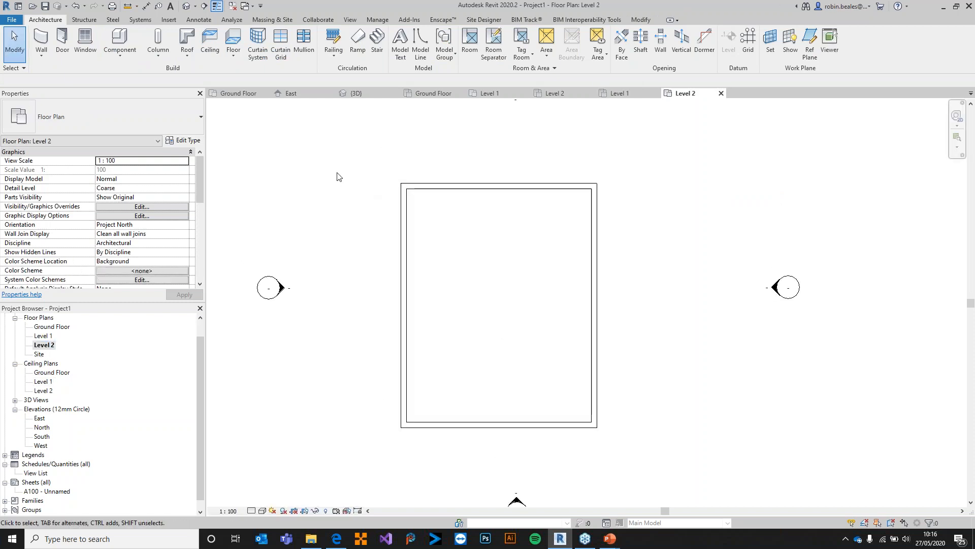
{"action": "left_click", "coordinate": [186, 40]}
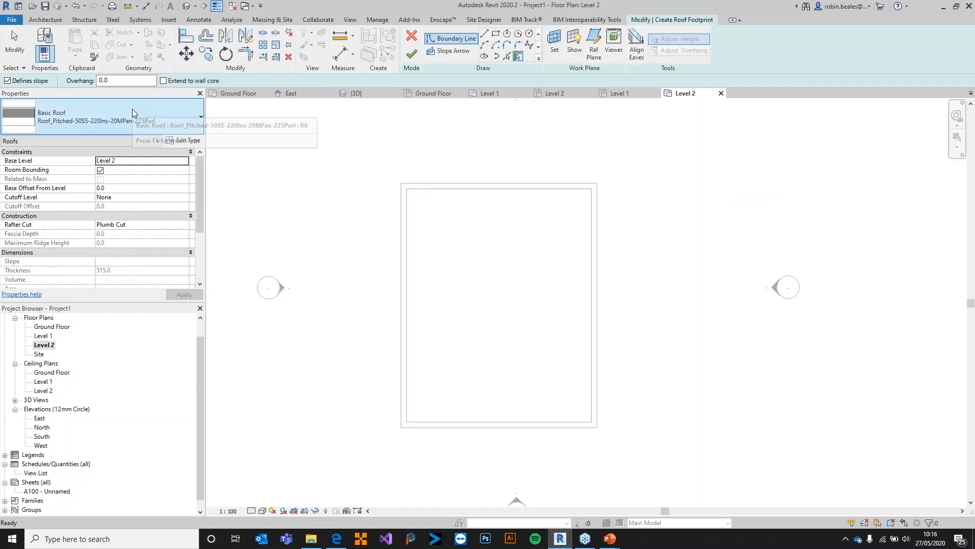
{"action": "left_click_drag", "start_coordinate": [120, 81], "coordinate": [30, 76]}
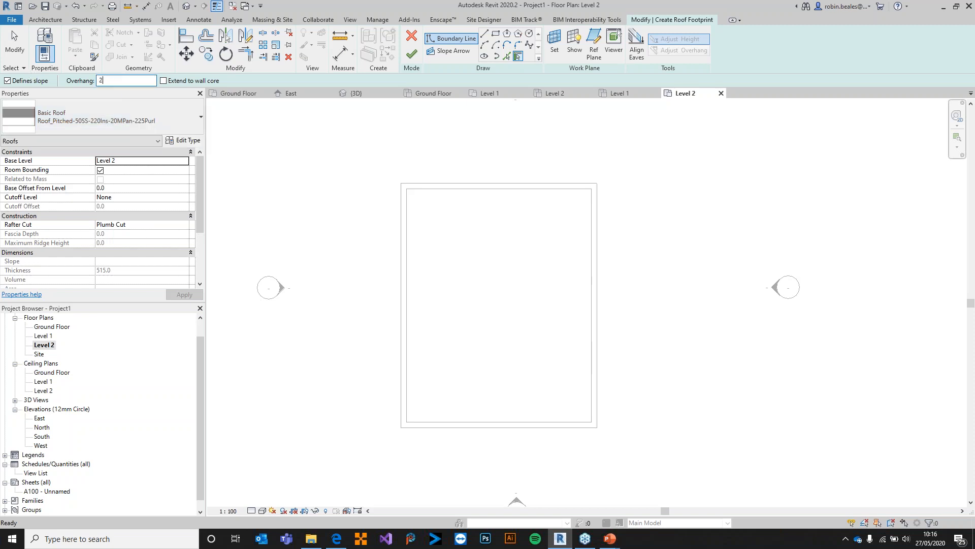
{"action": "left_click", "coordinate": [401, 216]}
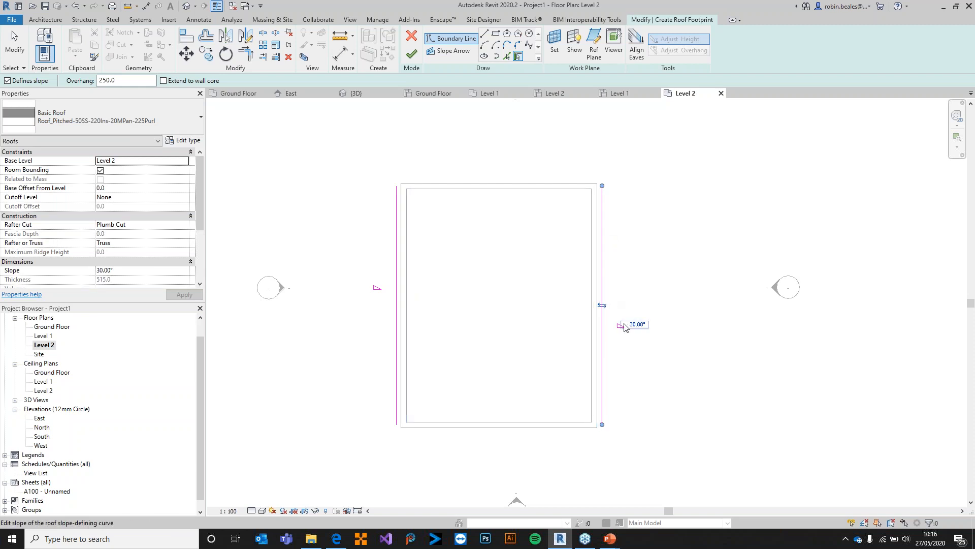
{"action": "left_click", "coordinate": [508, 186]}
{"action": "left_click", "coordinate": [544, 429]}
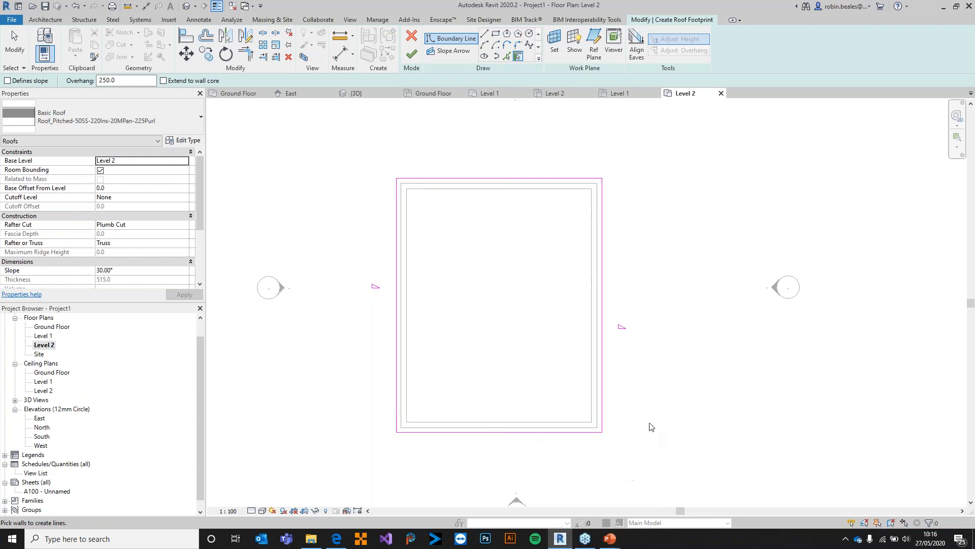
Step: Finish the roof footprint with its two short edges not defining slope, and attach the highlighted walls to the roof
{"action": "key", "text": "Escape"}
{"action": "left_click_drag", "start_coordinate": [514, 135], "coordinate": [475, 436]}
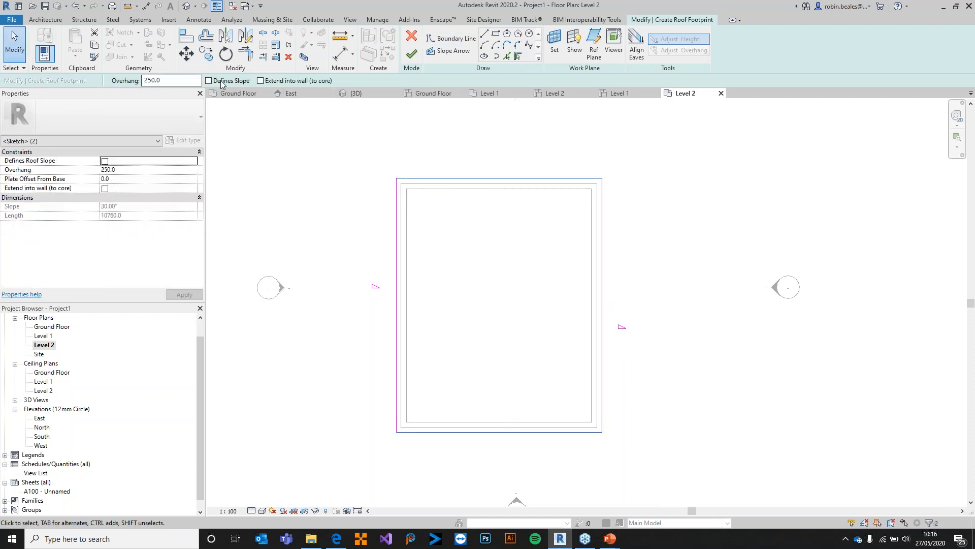
{"action": "left_click", "coordinate": [718, 220]}
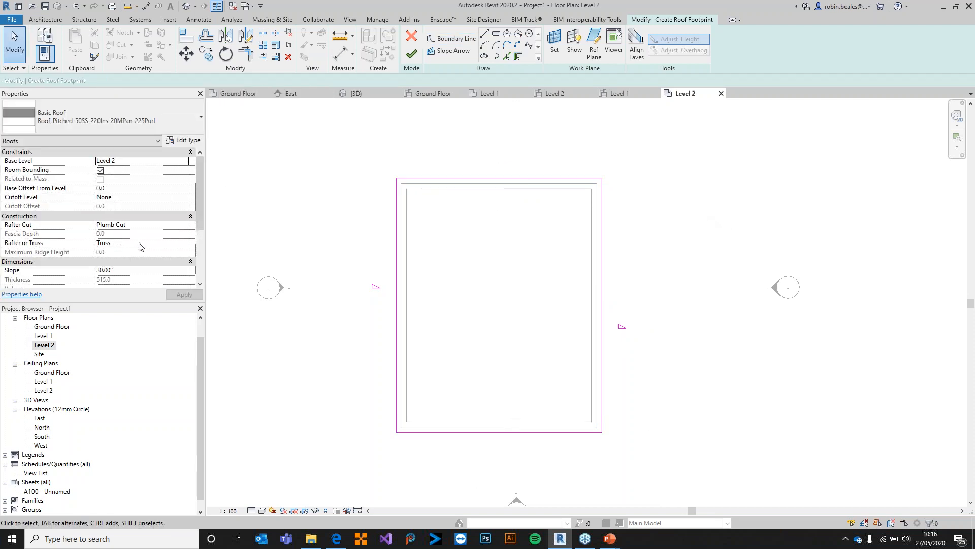
{"action": "left_click", "coordinate": [404, 54]}
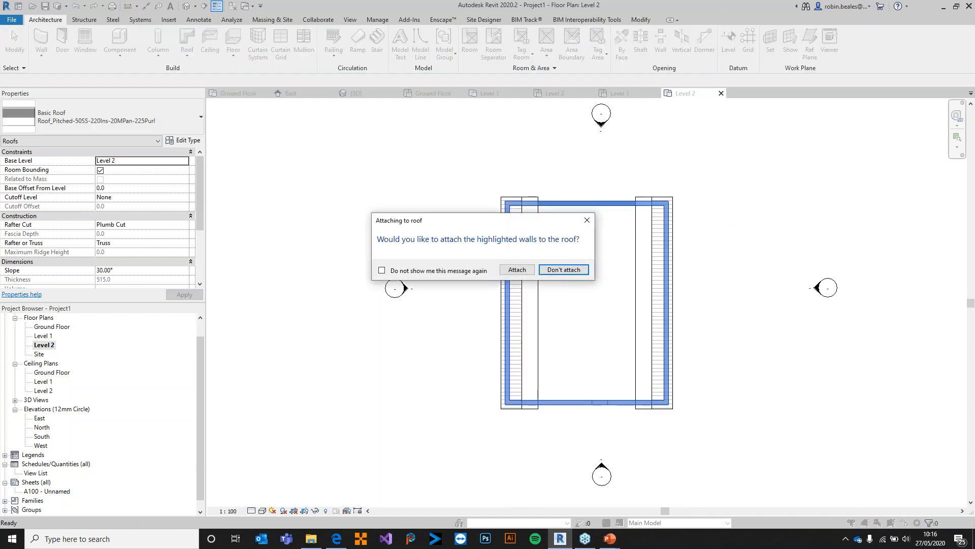
{"action": "left_click", "coordinate": [518, 270]}
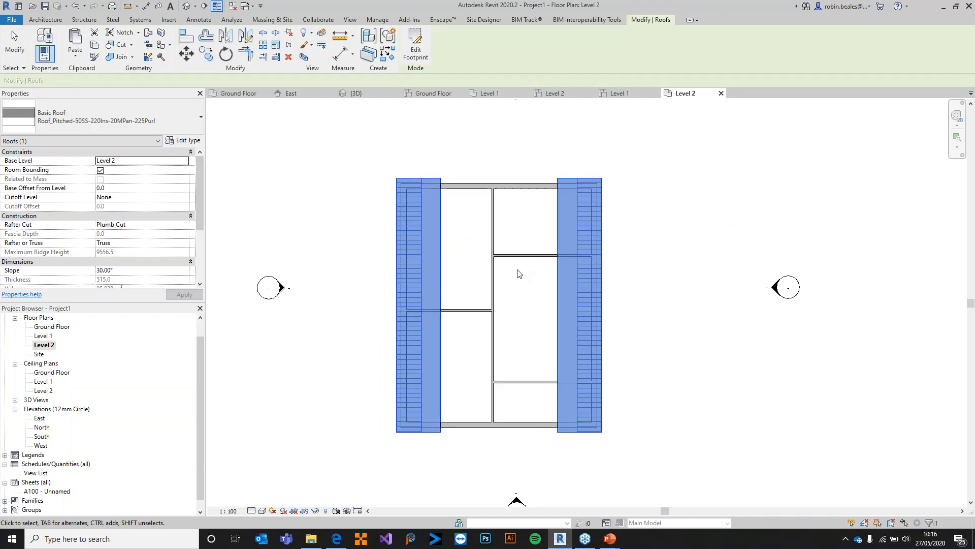
Step: Inspect the roof in the 3D view from several angles and close the Ground Floor ceiling plan
{"action": "left_click", "coordinate": [320, 144]}
{"action": "left_click", "coordinate": [186, 6]}
{"action": "scroll", "coordinate": [519, 329], "scroll_direction": "down", "scroll_amount": 4}
{"action": "middle_click_drag", "start_coordinate": [519, 330], "coordinate": [547, 239], "text": "shift"}
{"action": "middle_click_drag", "start_coordinate": [453, 373], "coordinate": [432, 304], "text": "shift"}
{"action": "middle_click_drag", "start_coordinate": [490, 122], "coordinate": [421, 158], "text": "shift"}
{"action": "left_click", "coordinate": [450, 93]}
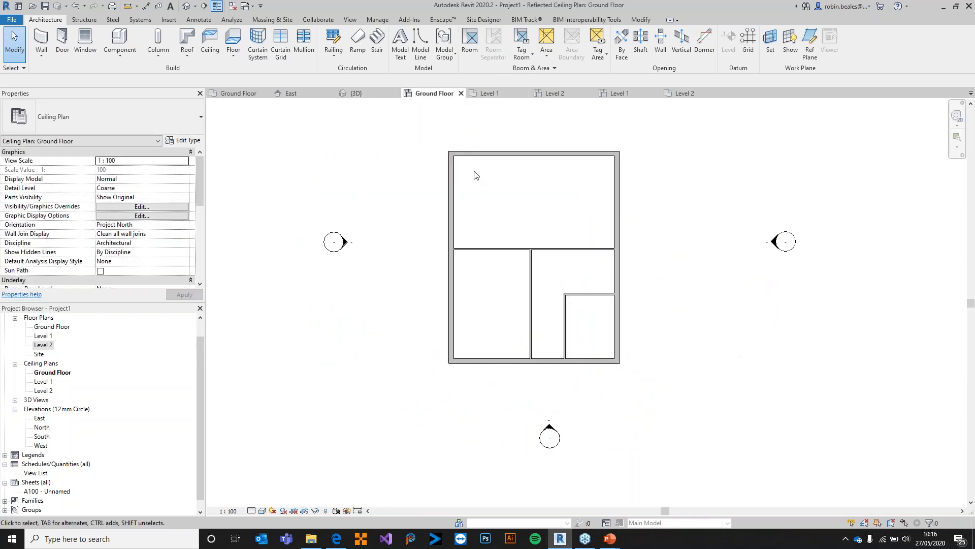
{"action": "scroll", "coordinate": [475, 355], "scroll_direction": "up", "scroll_amount": 3}
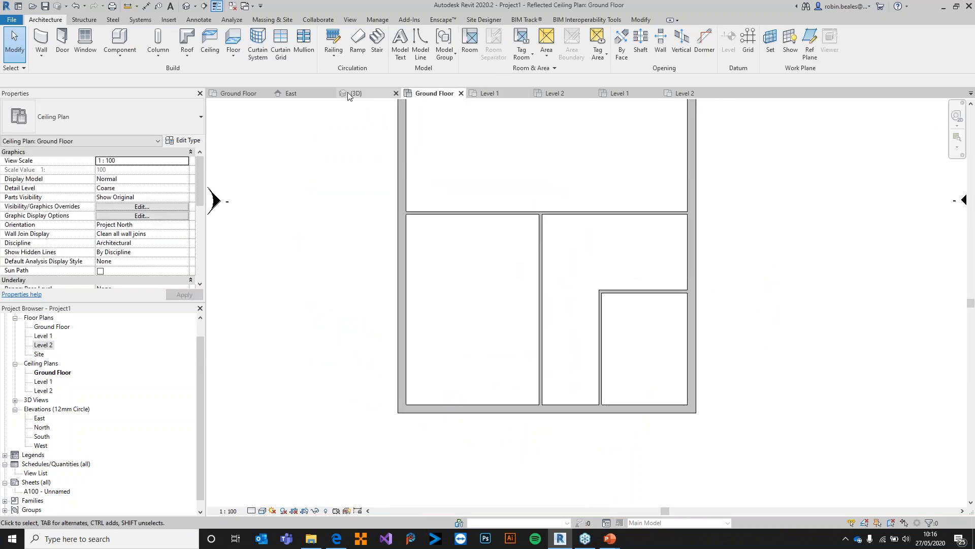
{"action": "left_click", "coordinate": [460, 93]}
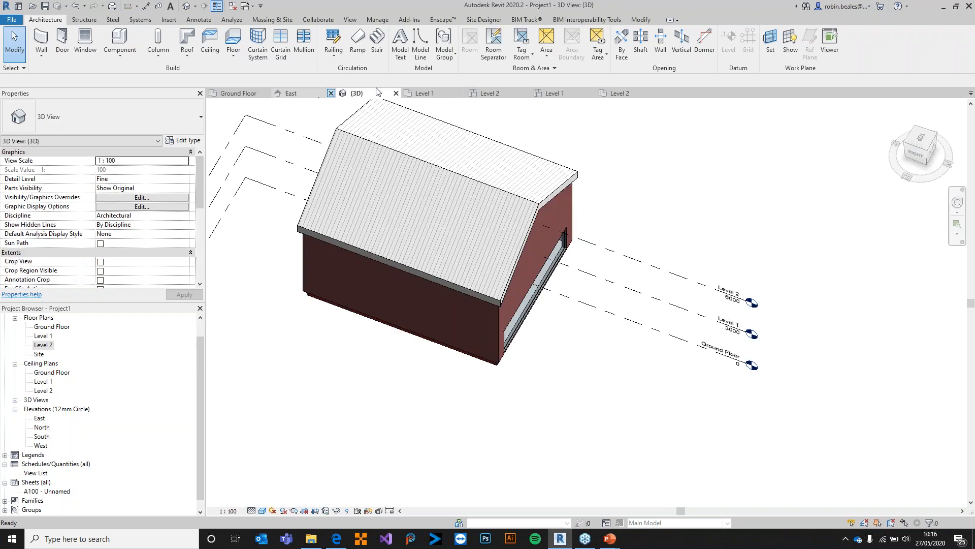
Step: Place an 1810x1210mm window on the Ground Floor plan, centred in the lower exterior wall of the lower-left room
{"action": "left_click", "coordinate": [238, 93]}
{"action": "scroll", "coordinate": [484, 284], "scroll_direction": "up", "scroll_amount": 3}
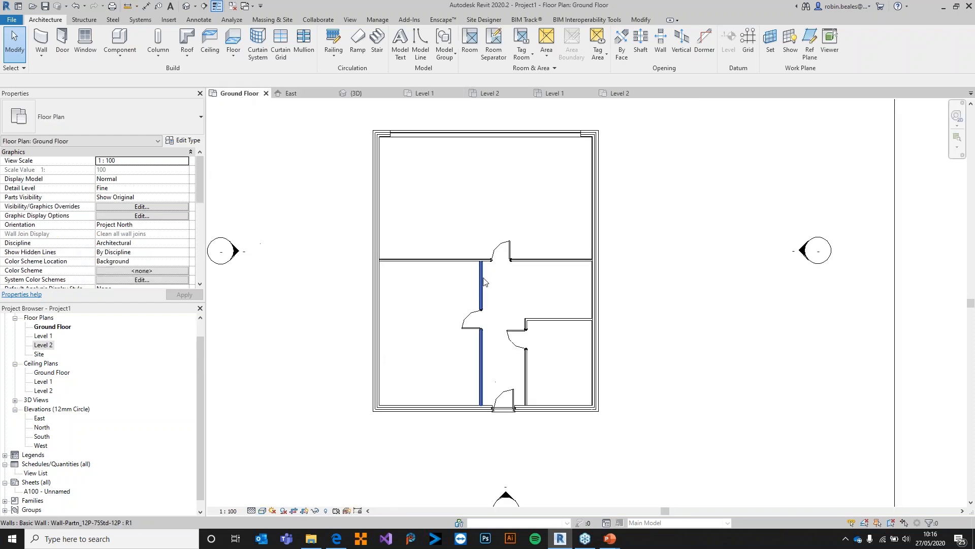
{"action": "left_click", "coordinate": [85, 38]}
{"action": "left_click", "coordinate": [102, 123]}
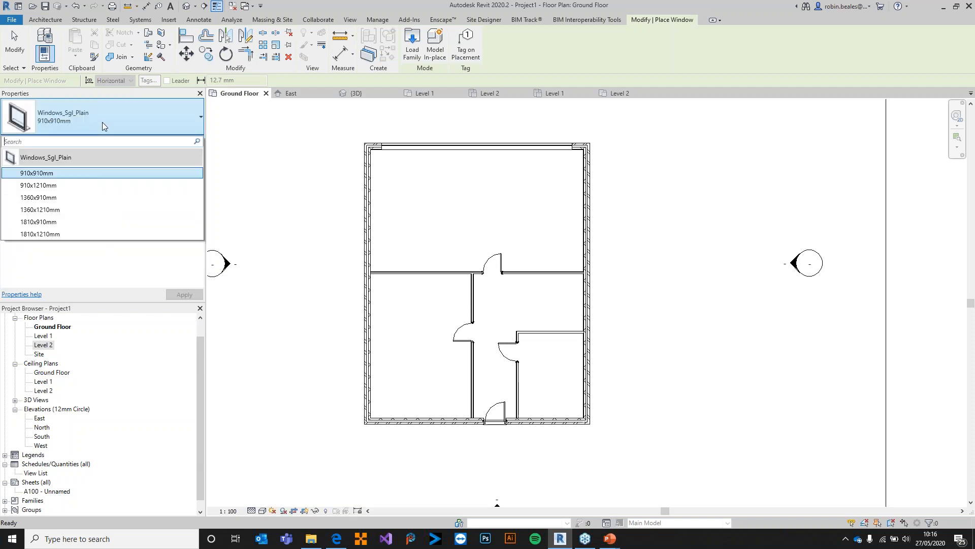
{"action": "left_click", "coordinate": [69, 231]}
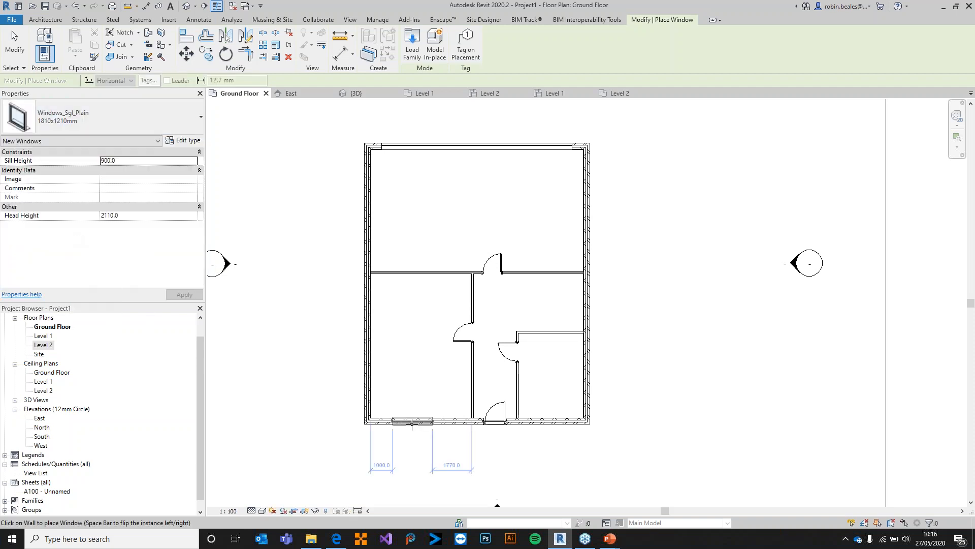
{"action": "scroll", "coordinate": [417, 425], "scroll_direction": "up", "scroll_amount": 2}
{"action": "scroll", "coordinate": [419, 427], "scroll_direction": "up", "scroll_amount": 1}
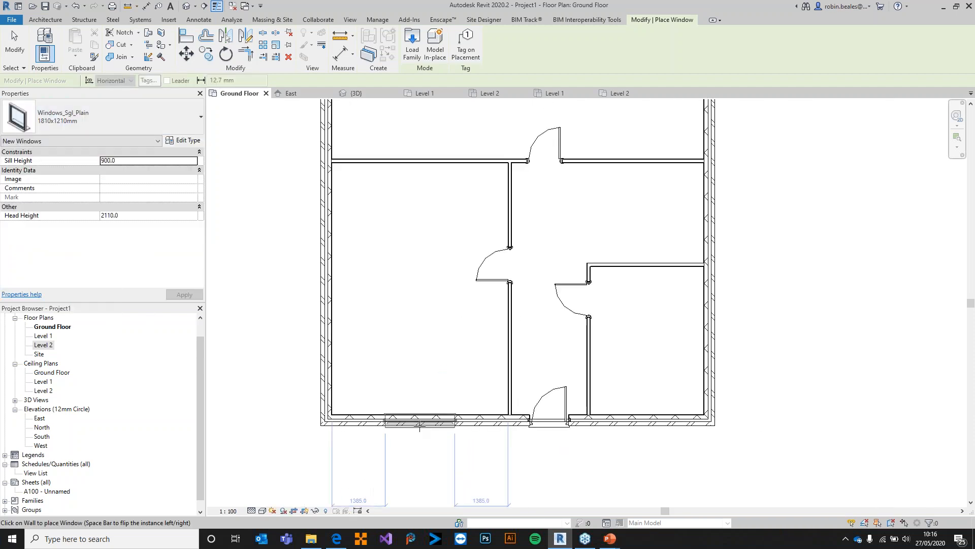
{"action": "left_click", "coordinate": [420, 422]}
Step: Place a 910x910mm window centred in the lower exterior wall of the small lower-right room on the Ground Floor
{"action": "left_click", "coordinate": [149, 119]}
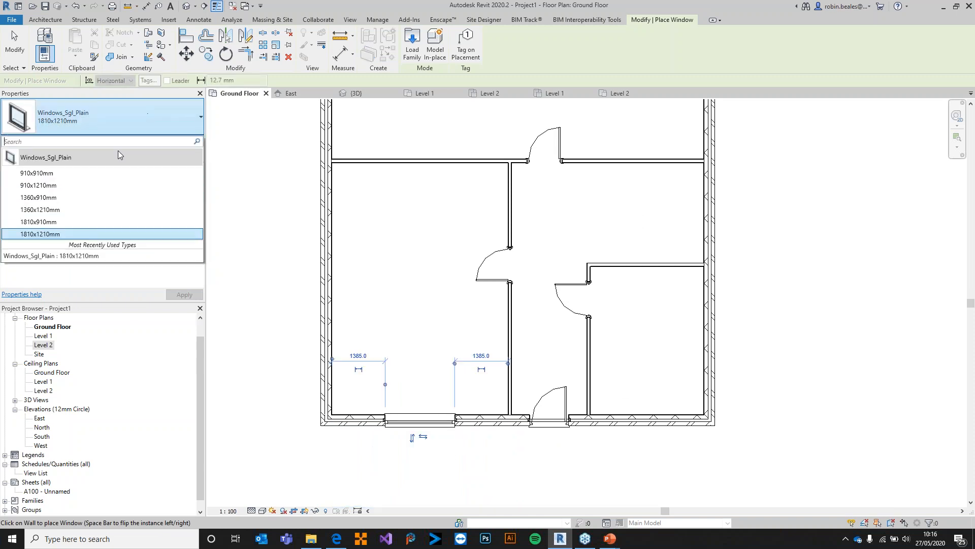
{"action": "left_click", "coordinate": [31, 175]}
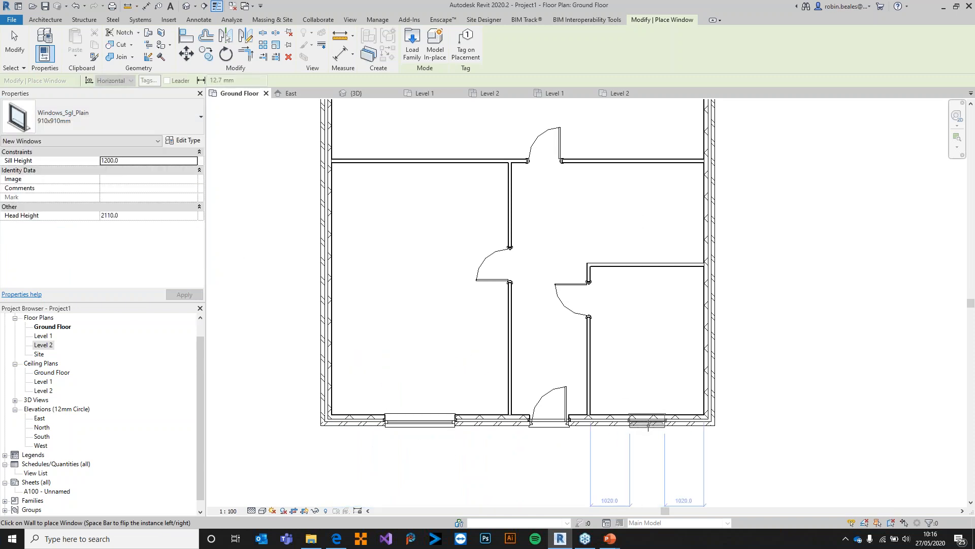
{"action": "scroll", "coordinate": [632, 294], "scroll_direction": "down", "scroll_amount": 1}
{"action": "middle_click_drag", "start_coordinate": [641, 167], "coordinate": [624, 248]}
{"action": "scroll", "coordinate": [553, 330], "scroll_direction": "down", "scroll_amount": 1}
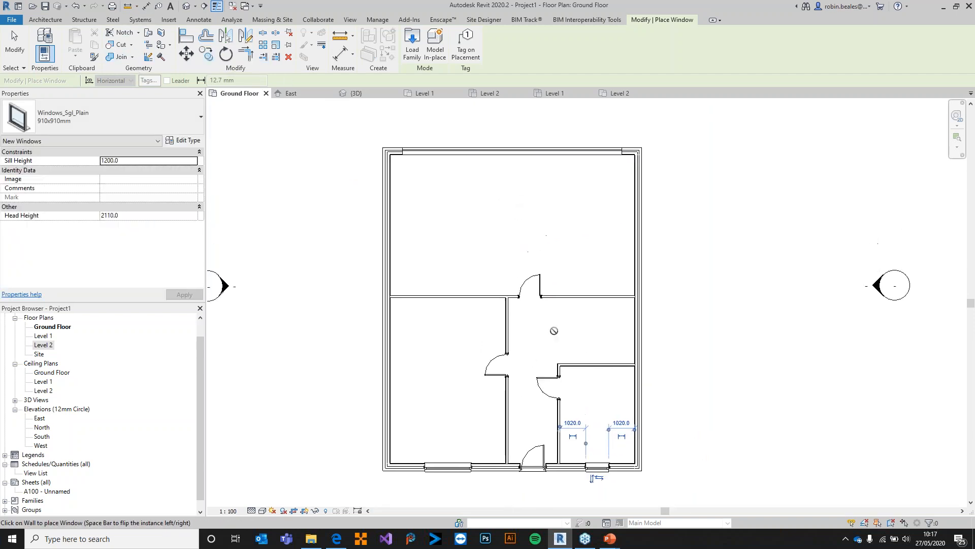
{"action": "right_click", "coordinate": [326, 217]}
{"action": "right_click", "coordinate": [330, 202]}
{"action": "left_click", "coordinate": [341, 209]}
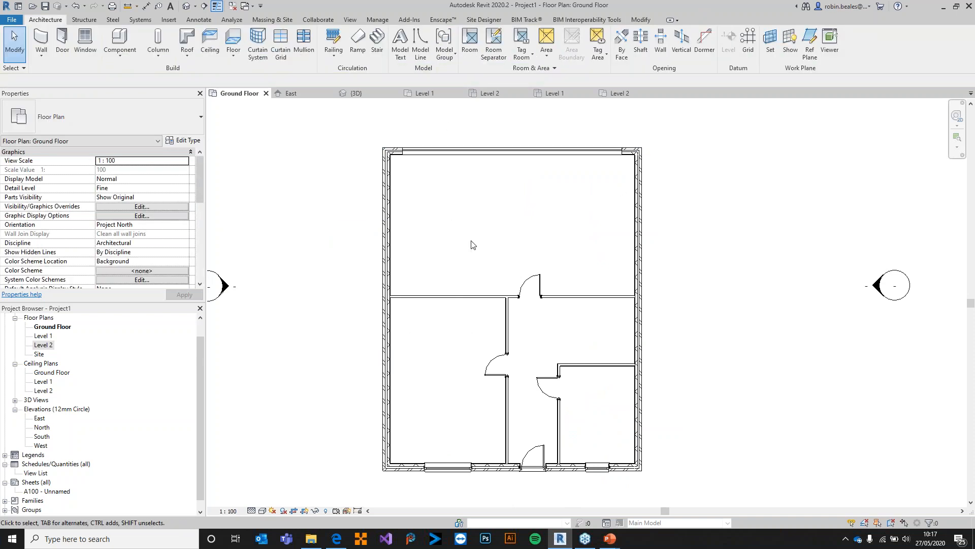
Step: Close the Level 1 and Level 2 ceiling plans and the Level 2 floor plan
{"action": "middle_click_drag", "start_coordinate": [620, 188], "coordinate": [623, 124]}
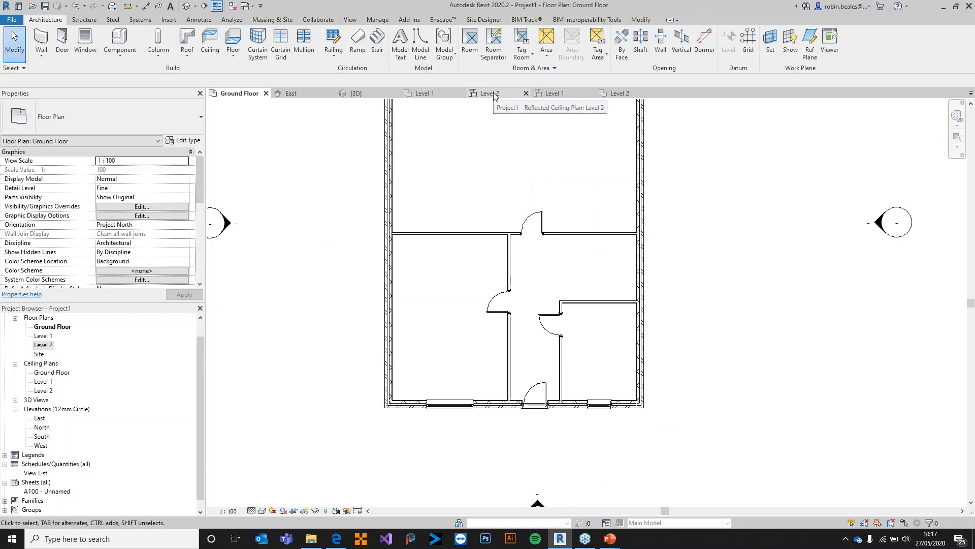
{"action": "left_click", "coordinate": [581, 96]}
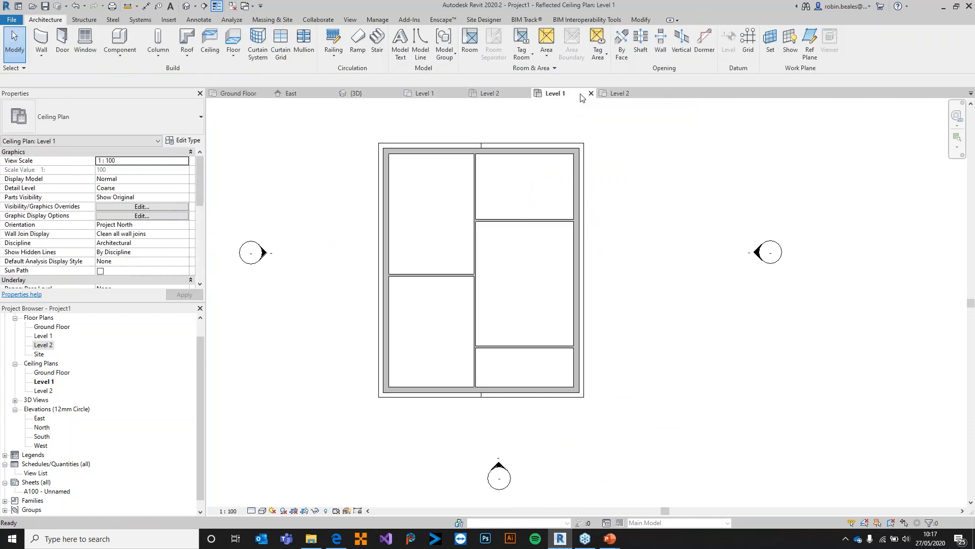
{"action": "left_click", "coordinate": [591, 93]}
{"action": "left_click", "coordinate": [590, 93]}
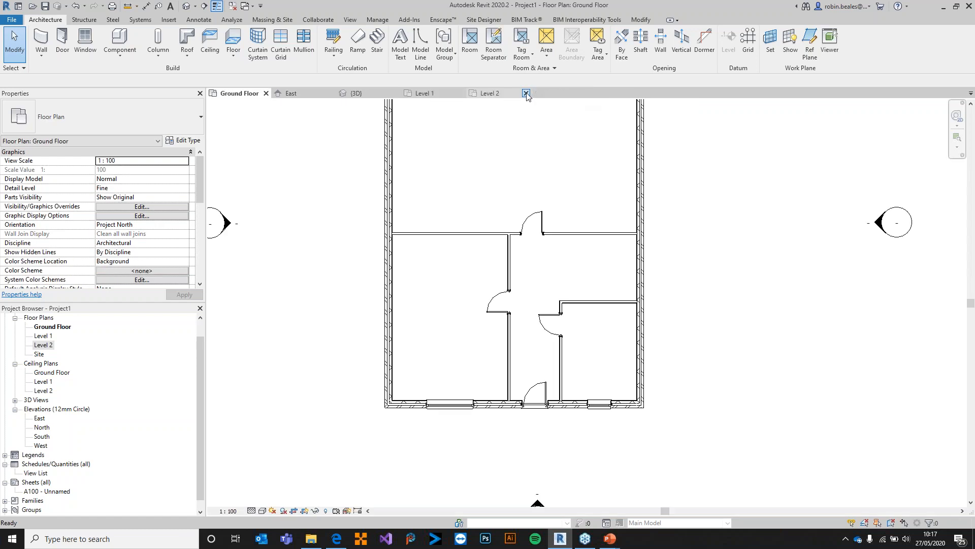
Step: Place an 1810x1210mm window on the Level 1 floor plan, centred in the lower exterior wall of the lower-left room
{"action": "left_click", "coordinate": [435, 93]}
{"action": "scroll", "coordinate": [486, 328], "scroll_direction": "up", "scroll_amount": 4}
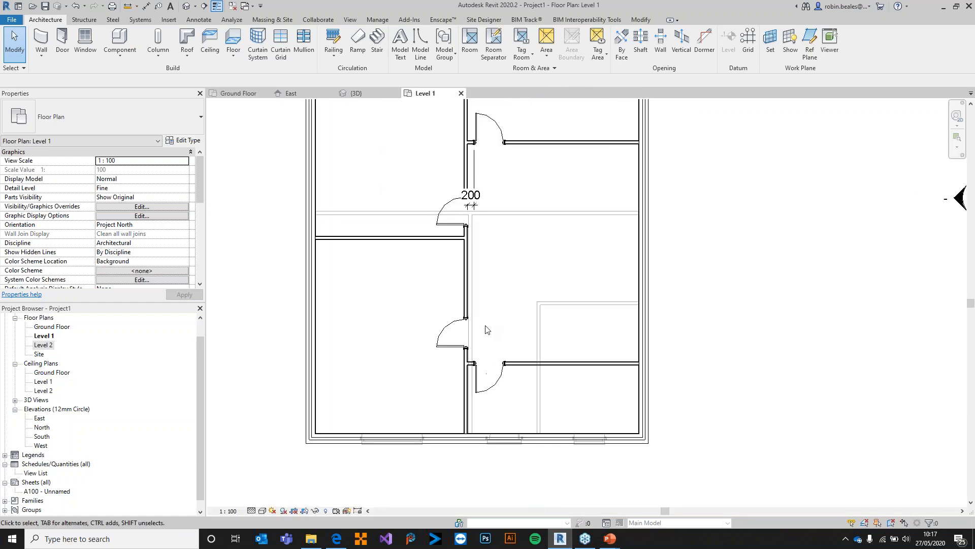
{"action": "scroll", "coordinate": [449, 293], "scroll_direction": "down", "scroll_amount": 1}
{"action": "left_click", "coordinate": [85, 41]}
{"action": "right_click", "coordinate": [394, 418]}
{"action": "left_click", "coordinate": [278, 139]}
{"action": "left_click", "coordinate": [101, 117]}
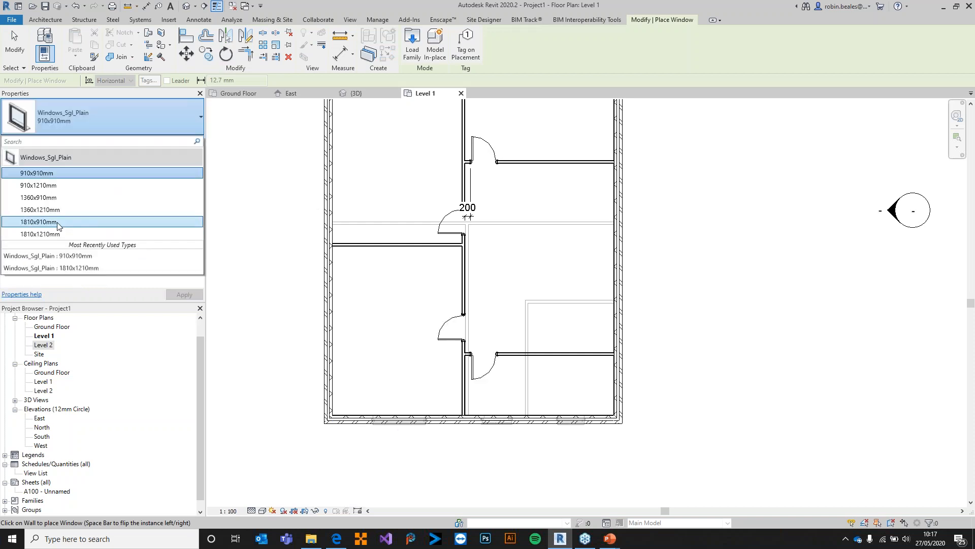
{"action": "left_click", "coordinate": [50, 234]}
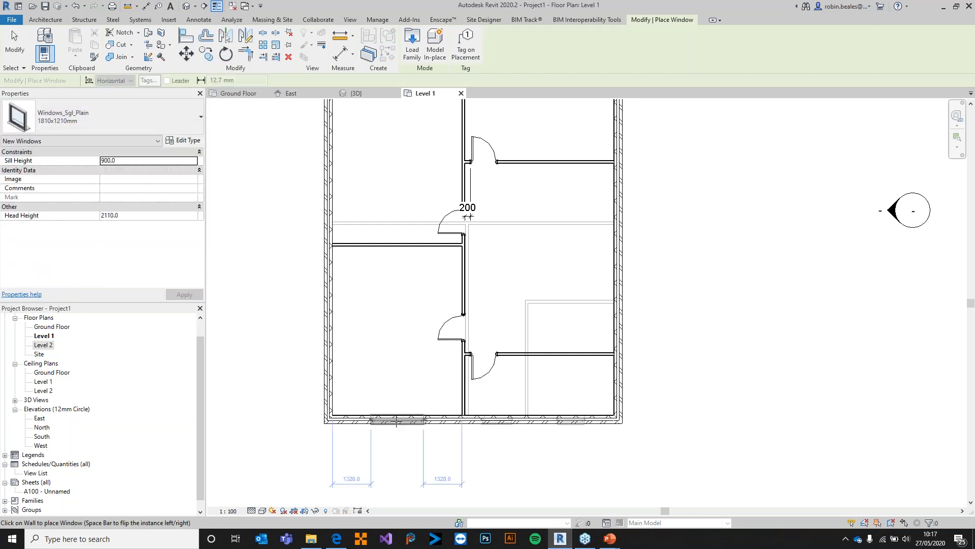
{"action": "left_click", "coordinate": [399, 420]}
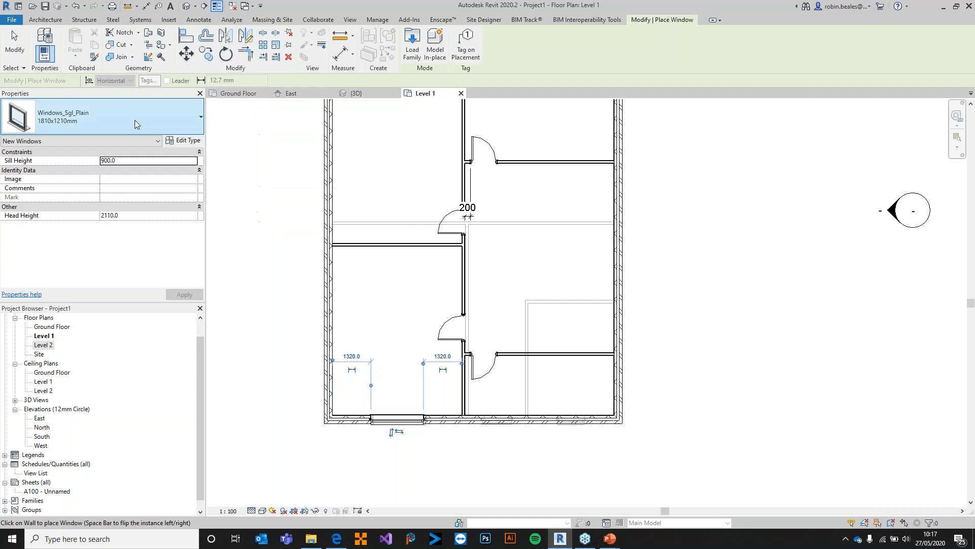
Step: Place a 1360x910mm window in the lower exterior wall of the lower-right Level 1 room, above the ground-floor entrance door
{"action": "left_click", "coordinate": [106, 121]}
{"action": "left_click", "coordinate": [37, 197]}
{"action": "scroll", "coordinate": [501, 420], "scroll_direction": "up", "scroll_amount": 3}
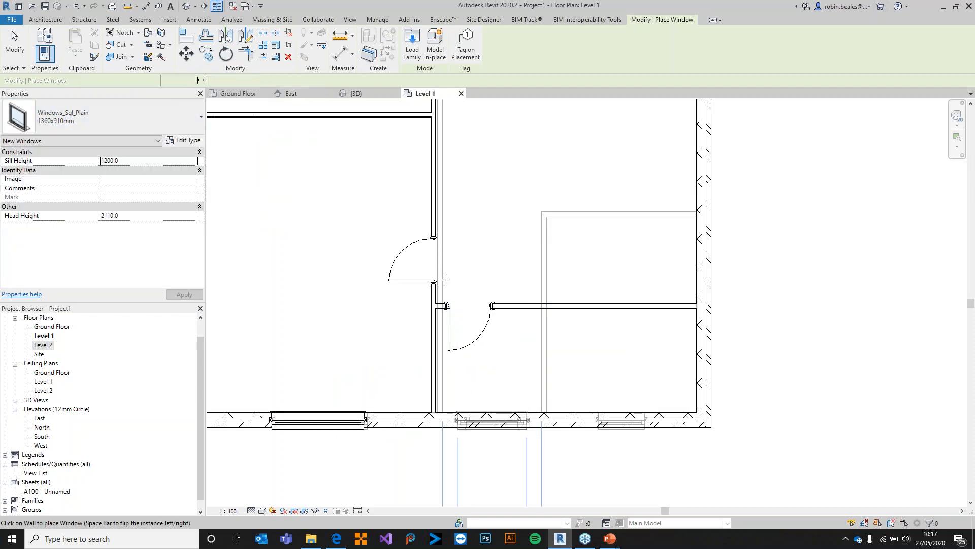
{"action": "scroll", "coordinate": [443, 279], "scroll_direction": "down", "scroll_amount": 3}
Step: Place an 1810x1210mm window in the upper exterior wall of each of the two upper Level 1 rooms
{"action": "left_click", "coordinate": [106, 121]}
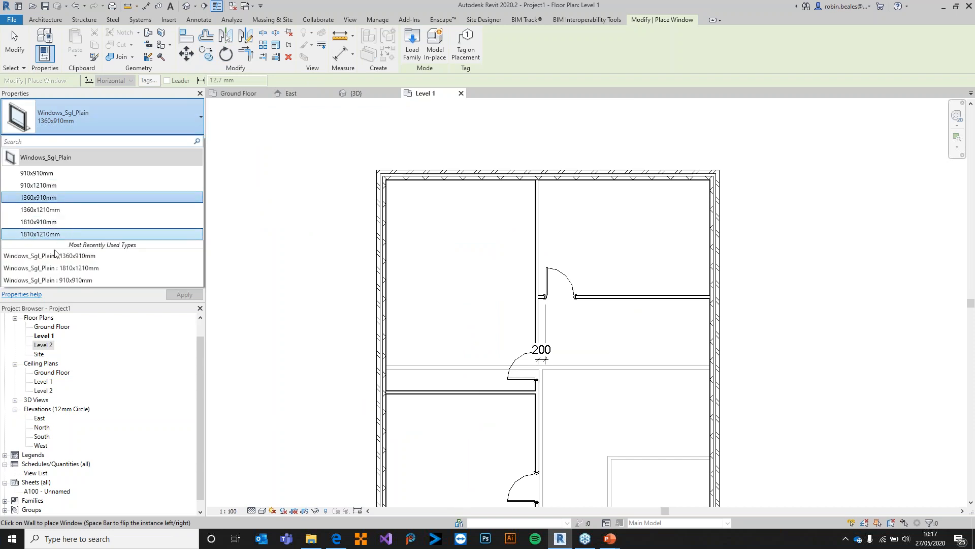
{"action": "left_click", "coordinate": [56, 234]}
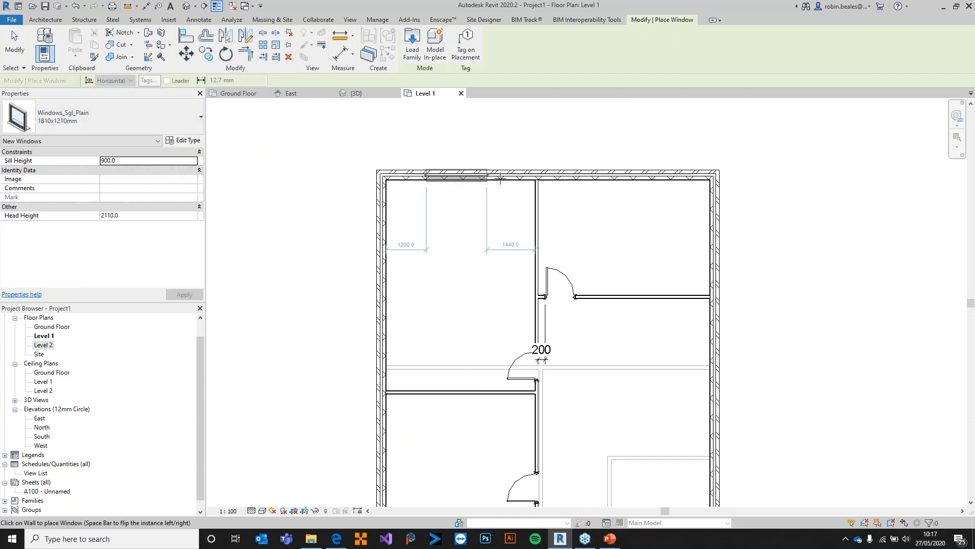
{"action": "left_click", "coordinate": [457, 176]}
Step: Place a 910x1210mm window in the right exterior wall of Level 1, just below the upper-right room
{"action": "left_click", "coordinate": [106, 121]}
{"action": "left_click", "coordinate": [43, 187]}
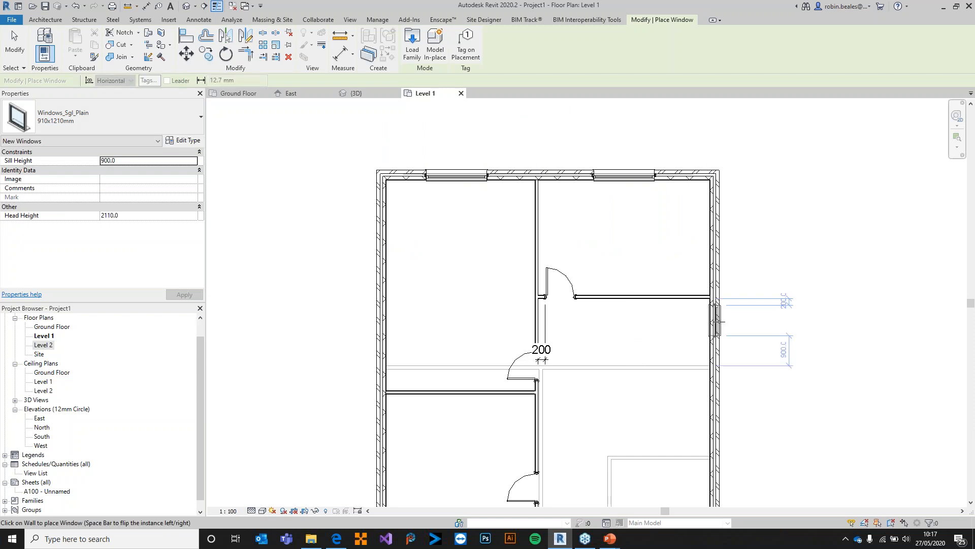
{"action": "left_click", "coordinate": [738, 315]}
{"action": "key", "text": "Escape"}
{"action": "key", "text": "Escape"}
{"action": "scroll", "coordinate": [673, 345], "scroll_direction": "down", "scroll_amount": 3}
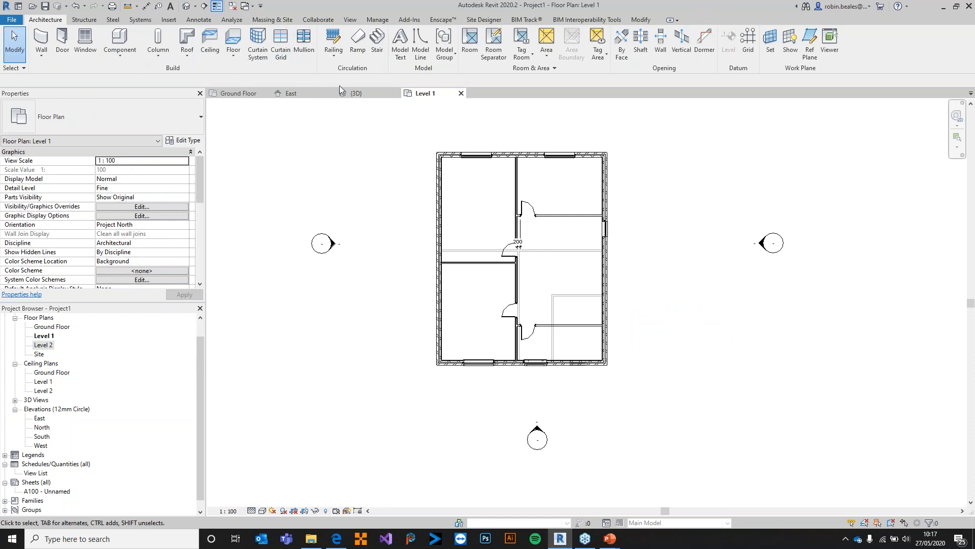
Step: In the 3D view, add four vertical curtain grid lines across the empty ground-floor curtain wall at the back of the house
{"action": "left_click", "coordinate": [357, 93]}
{"action": "middle_click_drag", "start_coordinate": [455, 320], "coordinate": [492, 357]}
{"action": "scroll", "coordinate": [555, 319], "scroll_direction": "up", "scroll_amount": 3}
{"action": "middle_click_drag", "start_coordinate": [555, 318], "coordinate": [534, 306], "text": "shift"}
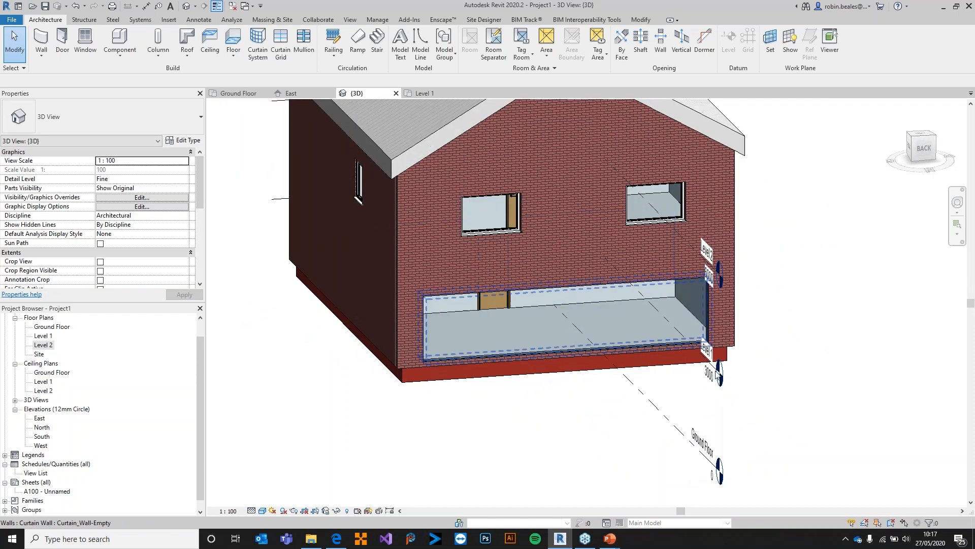
{"action": "scroll", "coordinate": [699, 381], "scroll_direction": "up", "scroll_amount": 2}
{"action": "middle_click_drag", "start_coordinate": [699, 383], "coordinate": [813, 358]}
{"action": "middle_click_drag", "start_coordinate": [539, 210], "coordinate": [594, 392], "text": "shift"}
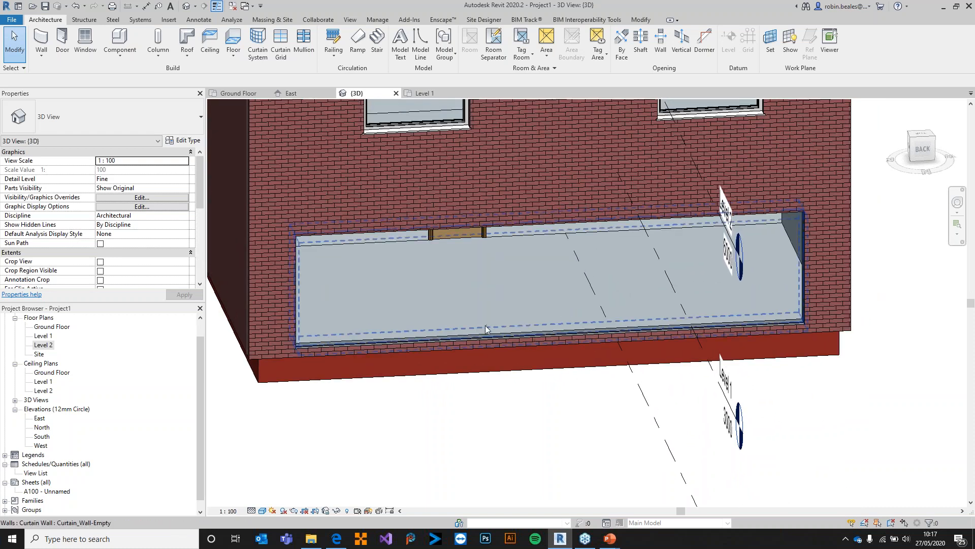
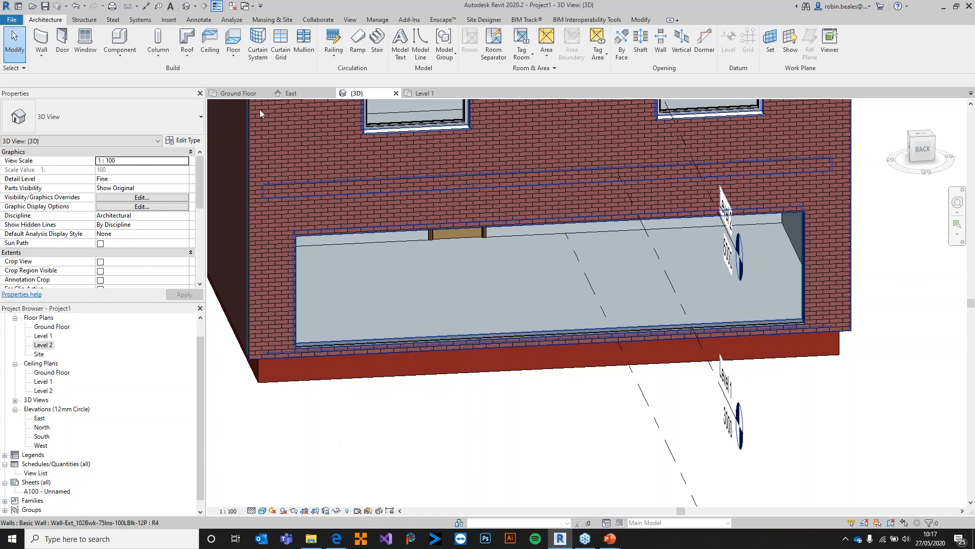
{"action": "left_click", "coordinate": [281, 44]}
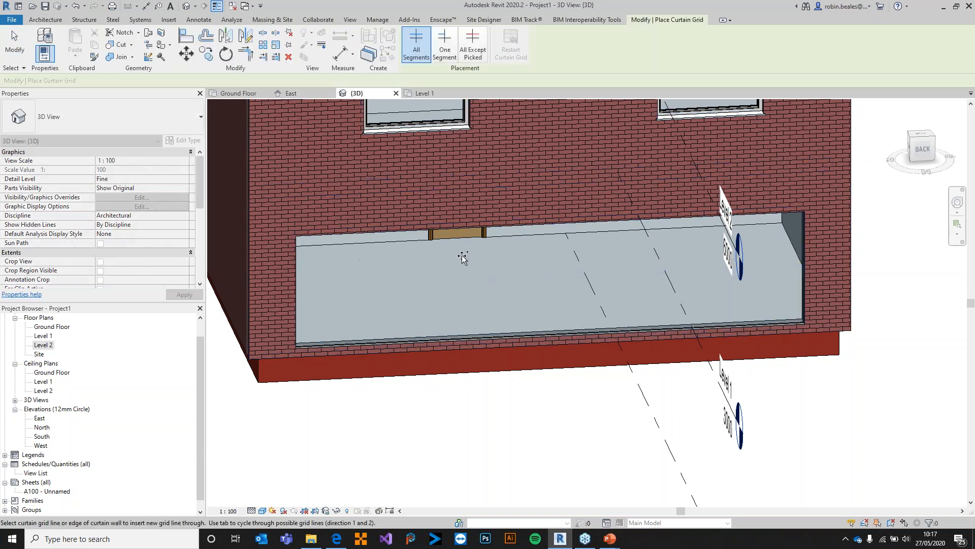
{"action": "left_click", "coordinate": [691, 218]}
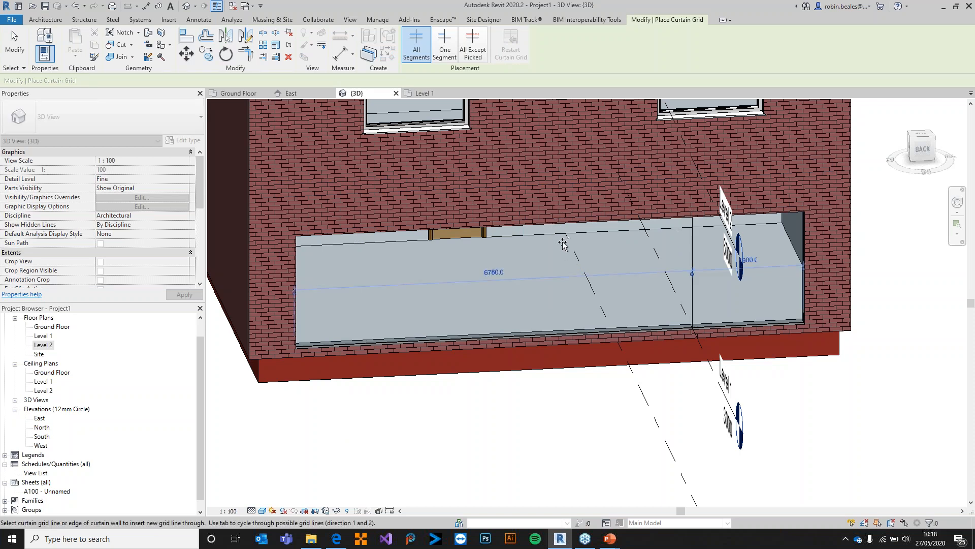
{"action": "left_click", "coordinate": [538, 257]}
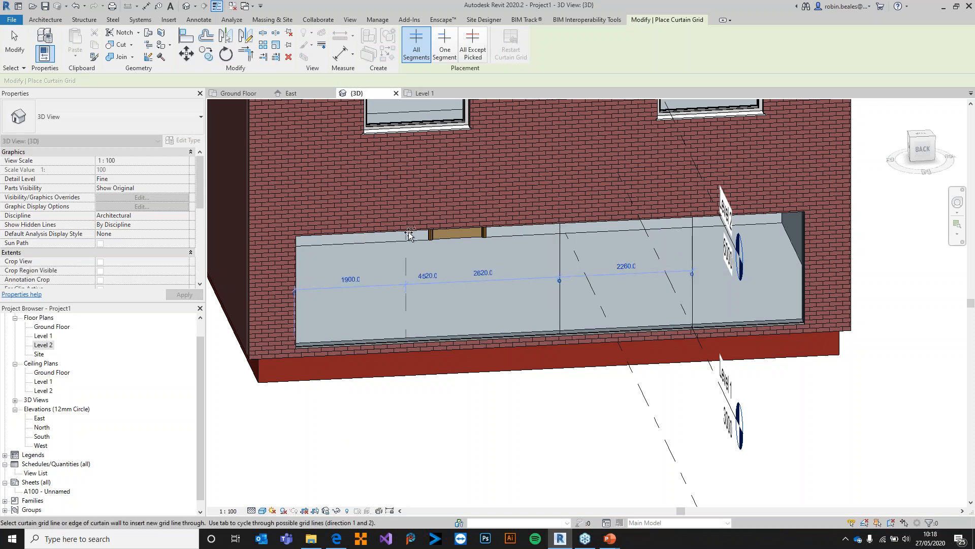
{"action": "left_click", "coordinate": [496, 232]}
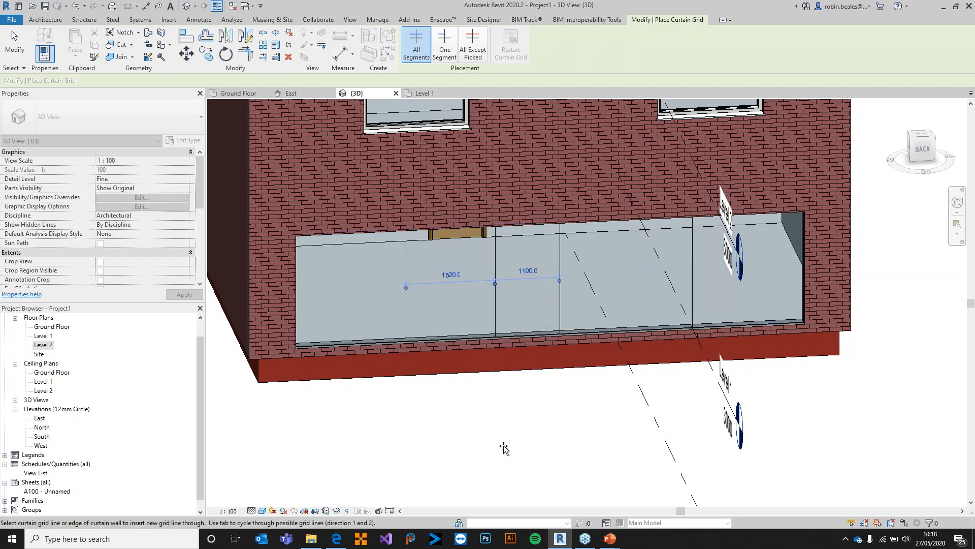
{"action": "scroll", "coordinate": [504, 447], "scroll_direction": "down", "scroll_amount": 5}
{"action": "key", "text": "Escape"}
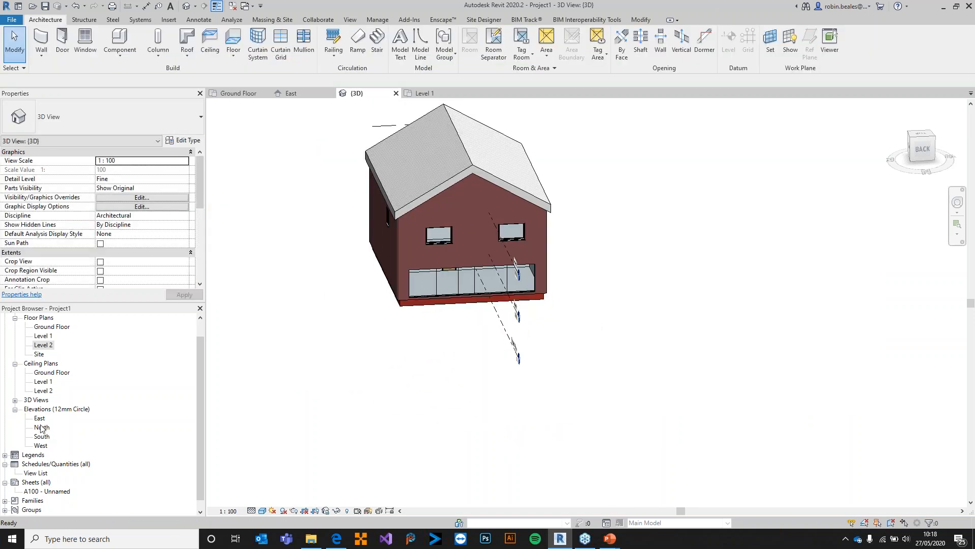
Step: Open the North elevation and inspect the spacing of the curtain wall's vertical grid lines
{"action": "double_click", "coordinate": [42, 436]}
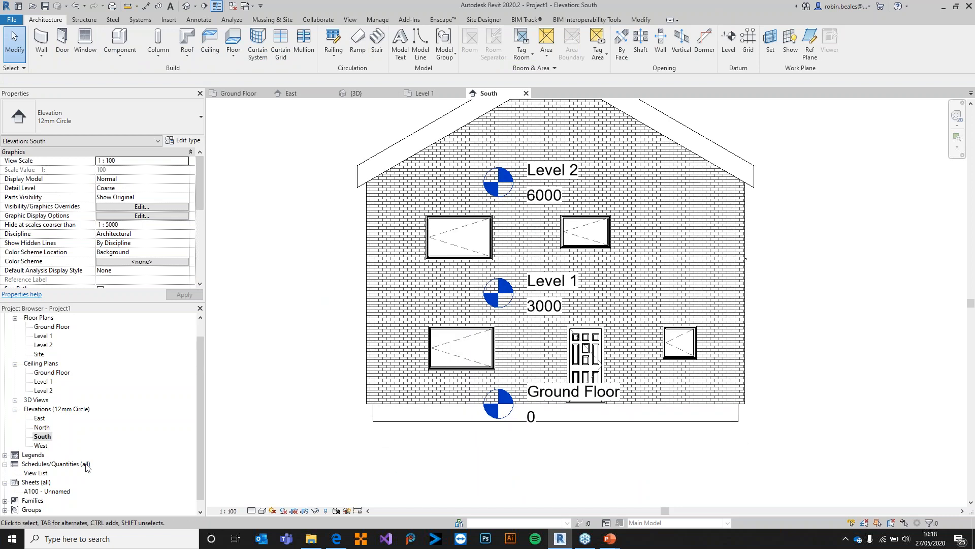
{"action": "left_click", "coordinate": [42, 435]}
{"action": "double_click", "coordinate": [42, 427]}
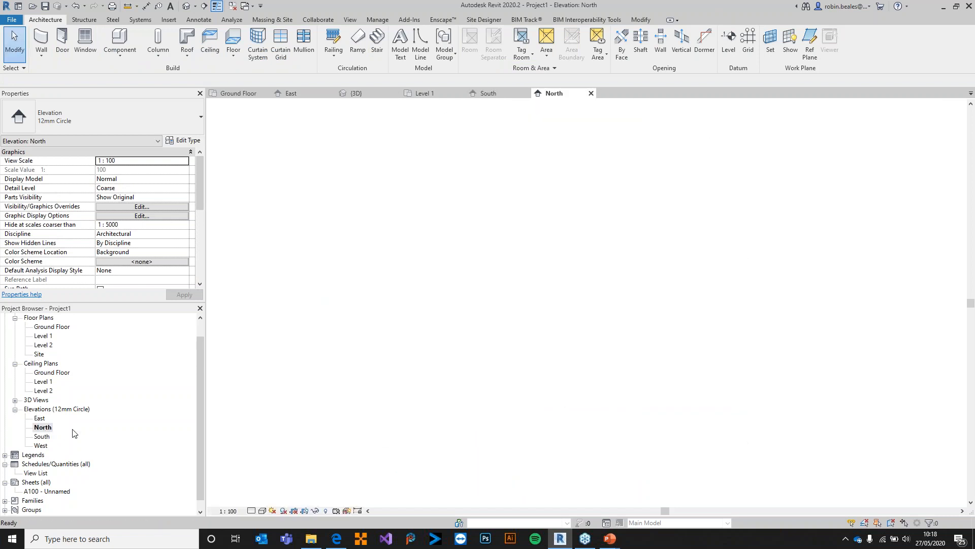
{"action": "scroll", "coordinate": [390, 431], "scroll_direction": "up", "scroll_amount": 3}
{"action": "left_click", "coordinate": [432, 342]}
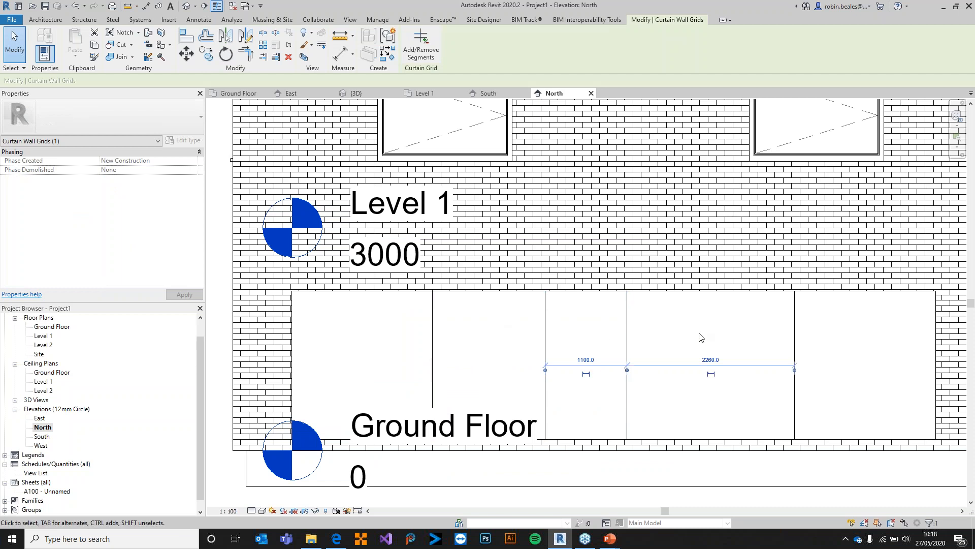
{"action": "key", "text": "Escape"}
{"action": "scroll", "coordinate": [812, 330], "scroll_direction": "down", "scroll_amount": 3}
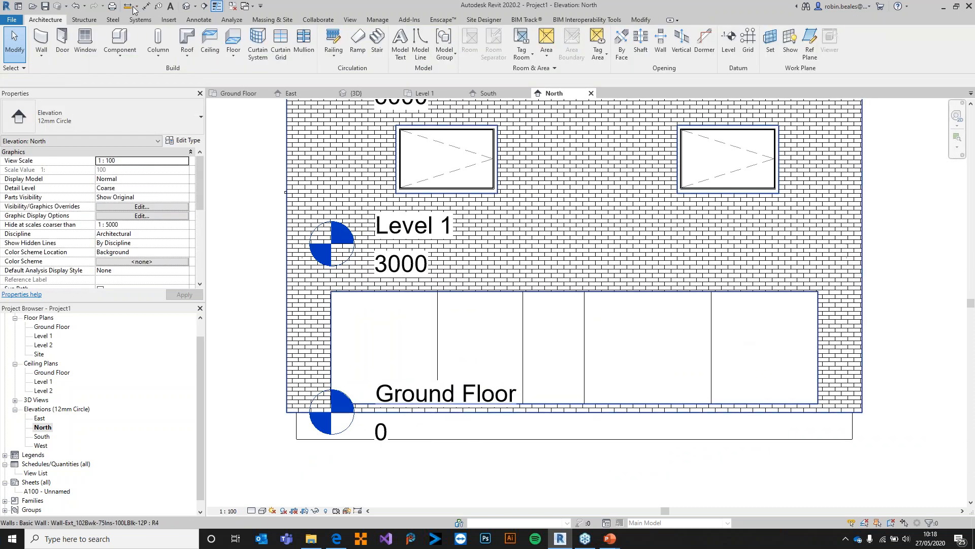
Step: Add an aligned dimension string below the curtain wall through both edges and its four grid lines, and make the spacings equal
{"action": "left_click", "coordinate": [146, 6]}
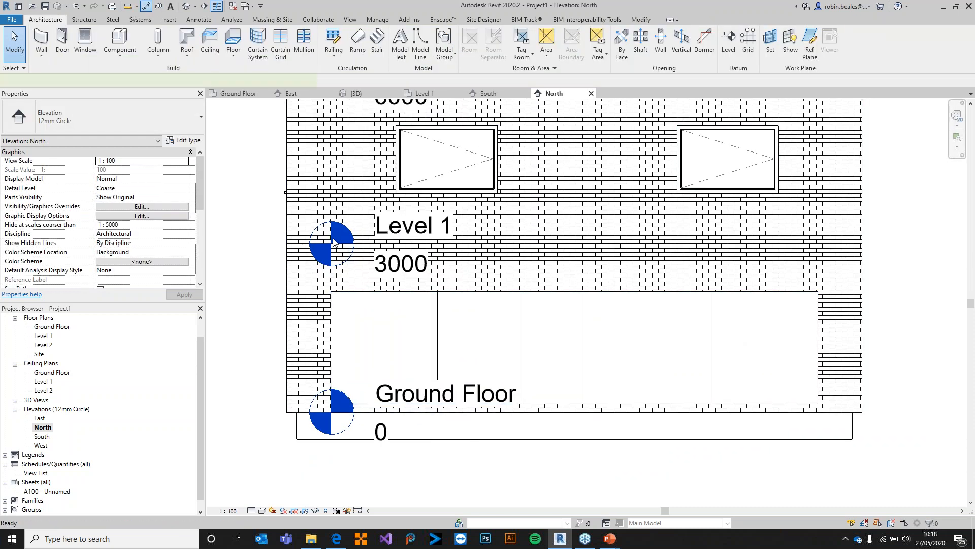
{"action": "left_click", "coordinate": [347, 335]}
{"action": "left_click", "coordinate": [443, 340]}
{"action": "left_click", "coordinate": [525, 338]}
{"action": "left_click", "coordinate": [590, 340]}
{"action": "left_click", "coordinate": [711, 355]}
{"action": "left_click", "coordinate": [818, 359]}
{"action": "middle_click_drag", "start_coordinate": [729, 412], "coordinate": [698, 263]}
{"action": "left_click", "coordinate": [590, 431]}
{"action": "left_click", "coordinate": [543, 360]}
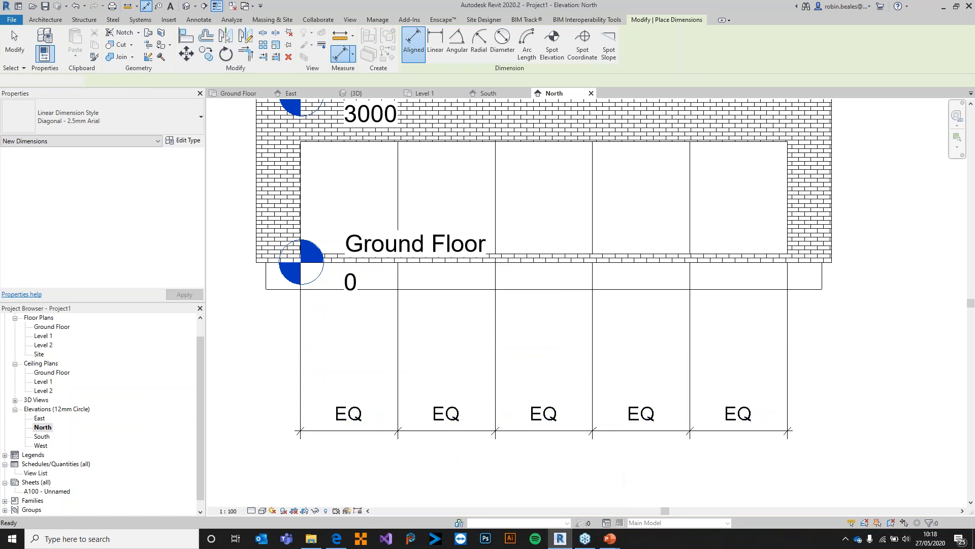
{"action": "key", "text": "Escape"}
{"action": "key", "text": "Escape"}
{"action": "scroll", "coordinate": [478, 342], "scroll_direction": "down", "scroll_amount": 2}
Step: In the 3D view, place 50x150mm rectangular mullions on all grid lines of the back curtain wall
{"action": "left_click", "coordinate": [188, 7]}
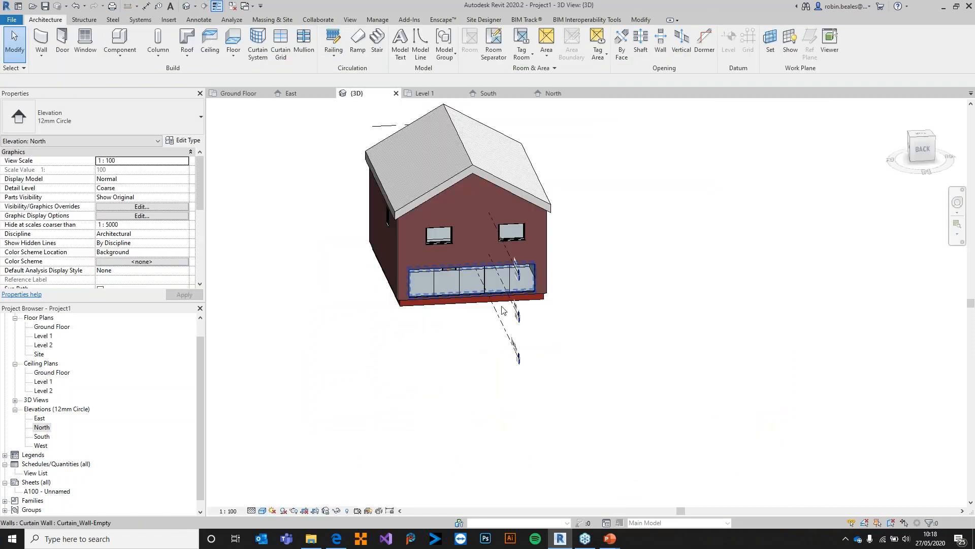
{"action": "middle_click_drag", "start_coordinate": [401, 252], "coordinate": [428, 261], "text": "shift"}
{"action": "scroll", "coordinate": [428, 261], "scroll_direction": "up", "scroll_amount": 2}
{"action": "left_click", "coordinate": [303, 43]}
{"action": "left_click", "coordinate": [452, 56]}
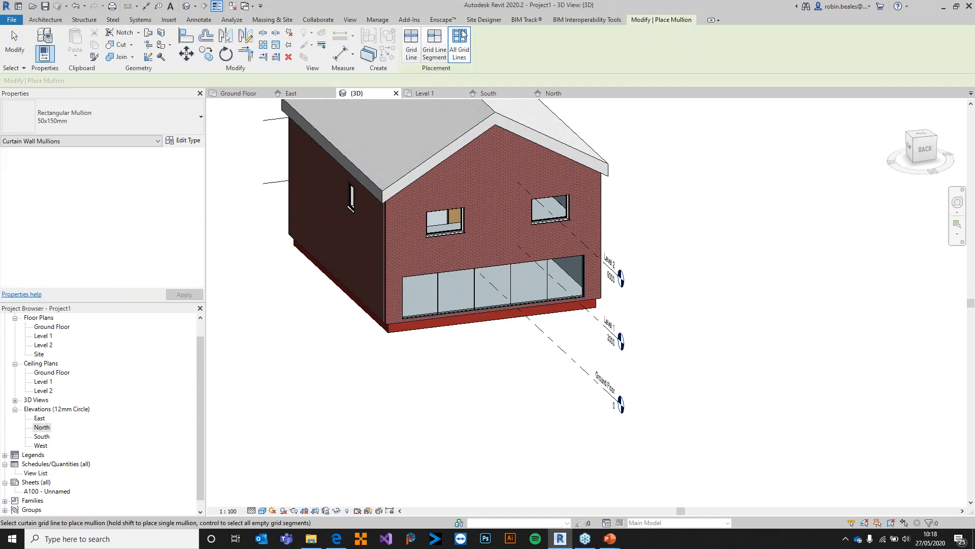
{"action": "scroll", "coordinate": [519, 409], "scroll_direction": "up", "scroll_amount": 3}
{"action": "left_click", "coordinate": [463, 231]}
{"action": "right_click", "coordinate": [423, 332]}
{"action": "left_click", "coordinate": [451, 341]}
Step: Examine the curtain wall's mullions and the back of the house up close in 3D
{"action": "scroll", "coordinate": [443, 235], "scroll_direction": "up", "scroll_amount": 2}
{"action": "scroll", "coordinate": [444, 233], "scroll_direction": "up", "scroll_amount": 4}
{"action": "mouse_move", "coordinate": [468, 389]}
{"action": "middle_mouse_down"}
{"action": "mouse_move", "coordinate": [483, 440]}
{"action": "mouse_move", "coordinate": [470, 389]}
{"action": "middle_mouse_up"}
{"action": "scroll", "coordinate": [467, 394], "scroll_direction": "down", "scroll_amount": 2}
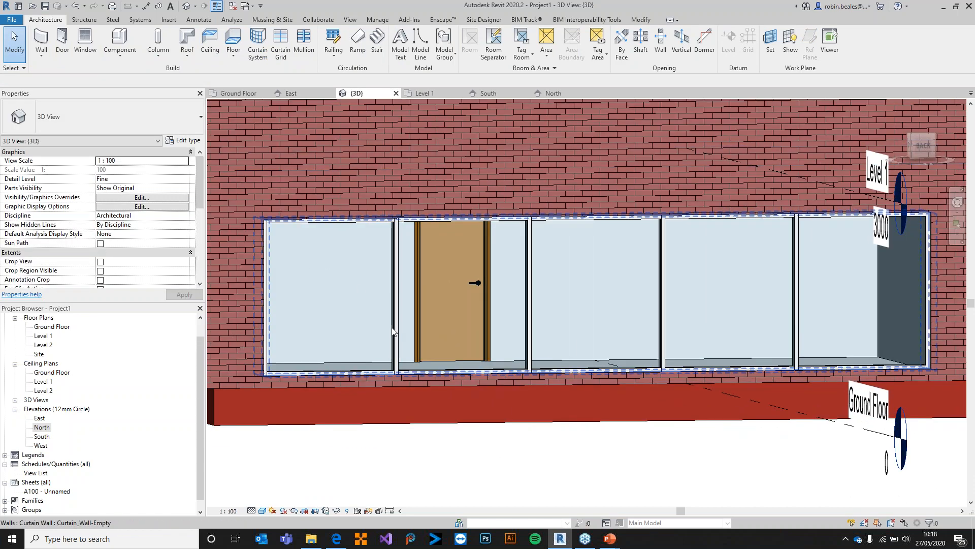
{"action": "middle_click_drag", "start_coordinate": [663, 327], "coordinate": [645, 364], "text": "shift"}
{"action": "scroll", "coordinate": [544, 310], "scroll_direction": "down", "scroll_amount": 3}
{"action": "middle_click_drag", "start_coordinate": [545, 310], "coordinate": [333, 126], "text": "shift"}
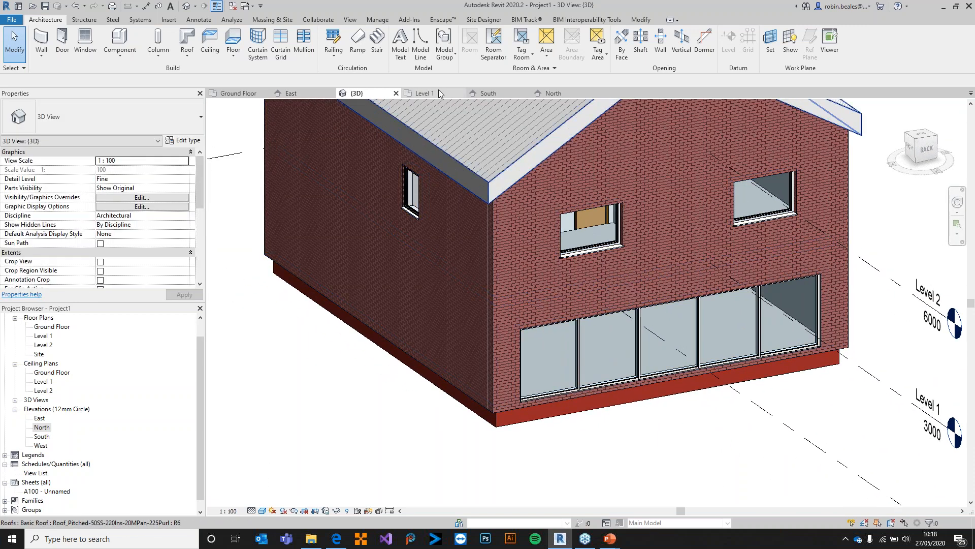
{"action": "left_click", "coordinate": [458, 91]}
{"action": "scroll", "coordinate": [535, 264], "scroll_direction": "up", "scroll_amount": 2}
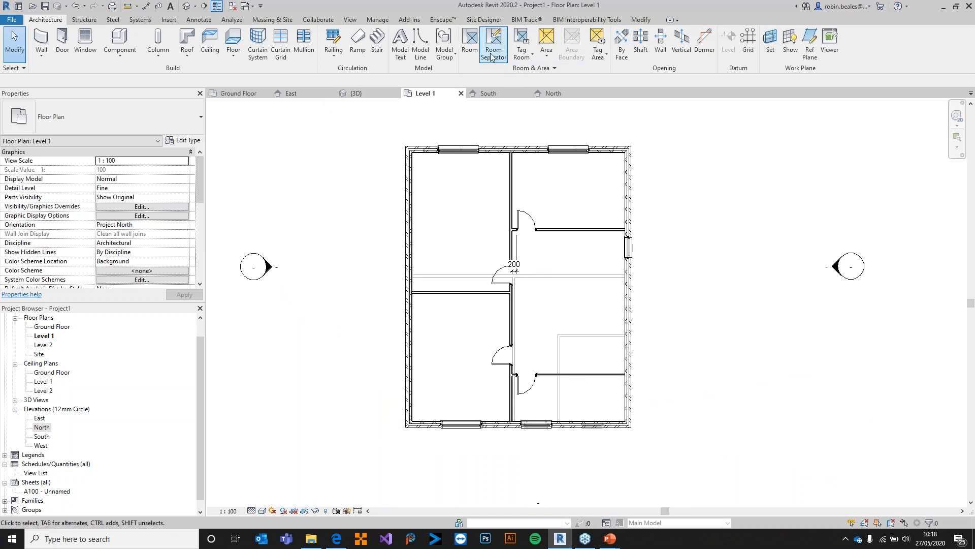
{"action": "left_click", "coordinate": [470, 41]}
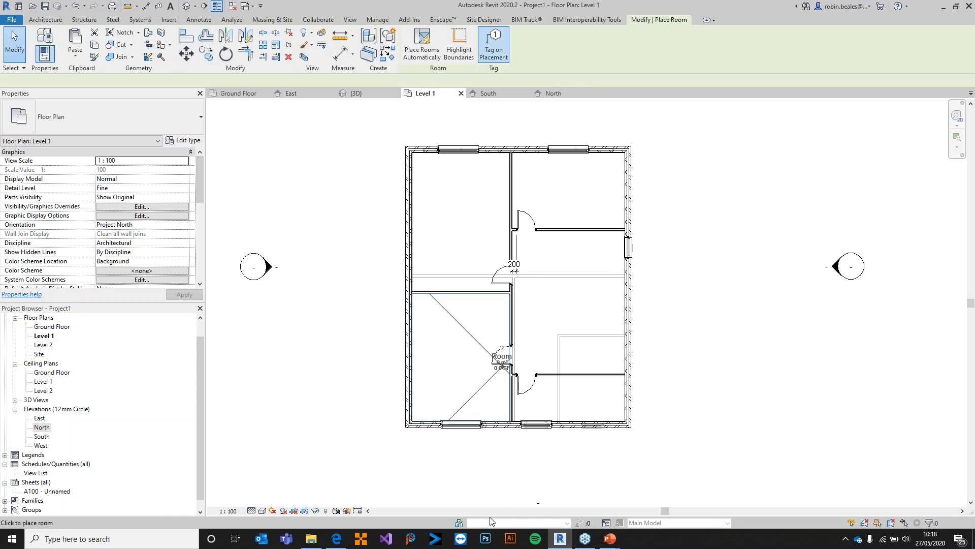
Step: Close the Level 1, South, North and East views and switch to the Ground Floor plan
{"action": "left_click", "coordinate": [461, 93]}
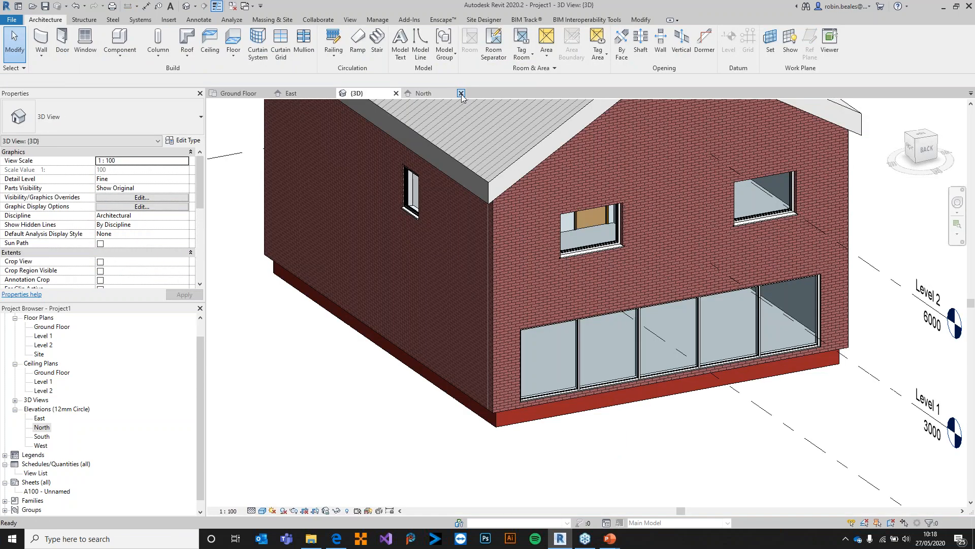
{"action": "left_click", "coordinate": [461, 93]}
{"action": "left_click", "coordinate": [462, 94]}
{"action": "left_click", "coordinate": [330, 93]}
{"action": "left_click", "coordinate": [242, 94]}
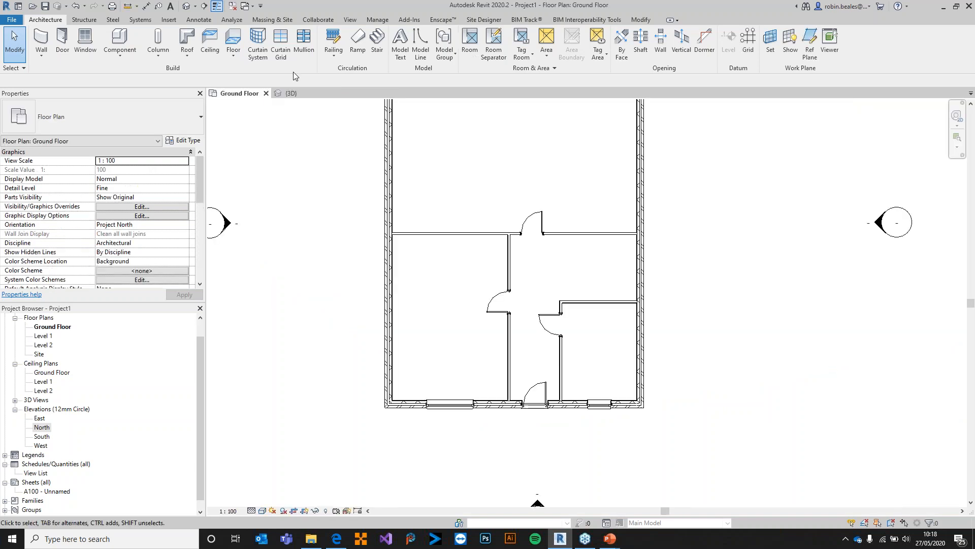
Step: Place tagged rooms in all four Ground Floor spaces: the hall, the lower-right room, the lower-left room and the large upper room
{"action": "left_click", "coordinate": [471, 41]}
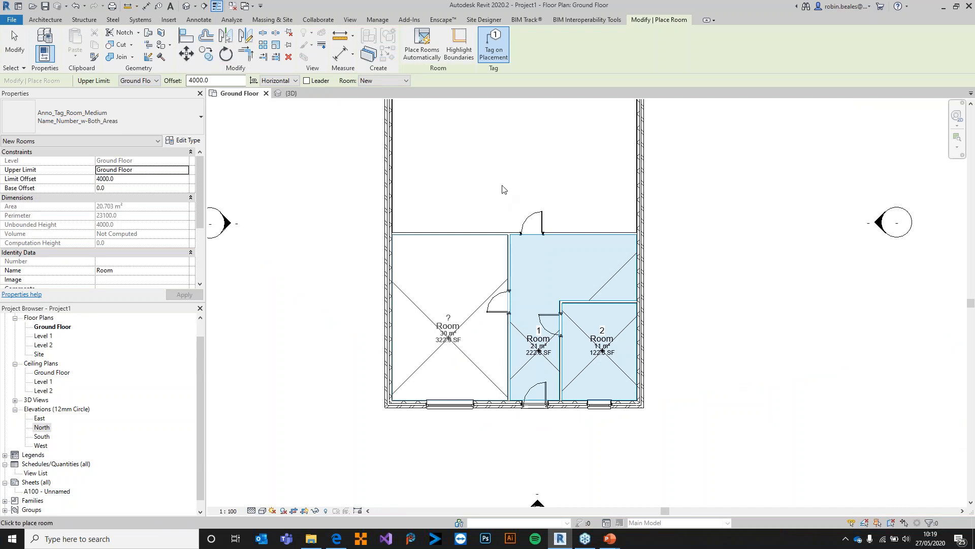
{"action": "middle_click_drag", "start_coordinate": [502, 185], "coordinate": [498, 271]}
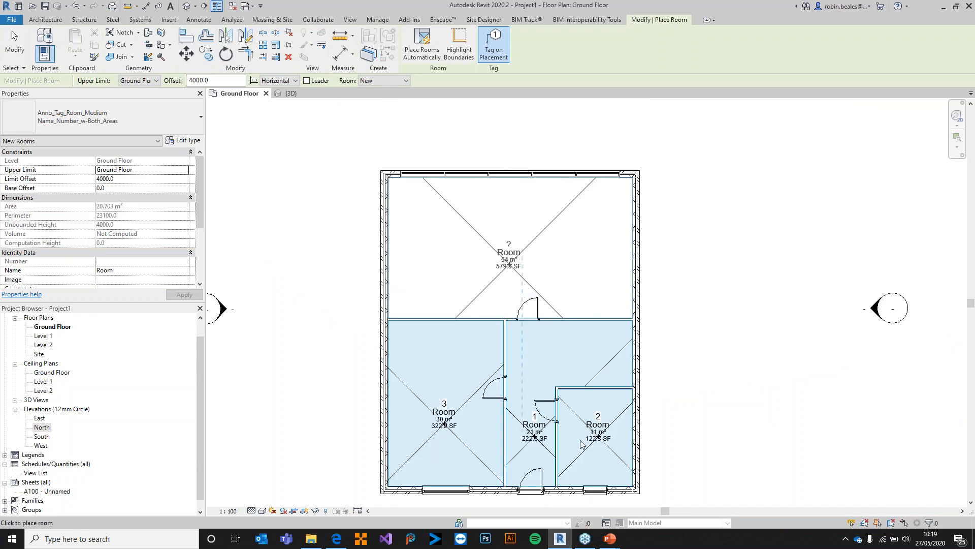
{"action": "right_click", "coordinate": [668, 179]}
{"action": "left_click", "coordinate": [694, 186]}
{"action": "right_click", "coordinate": [664, 165]}
{"action": "left_click", "coordinate": [681, 170]}
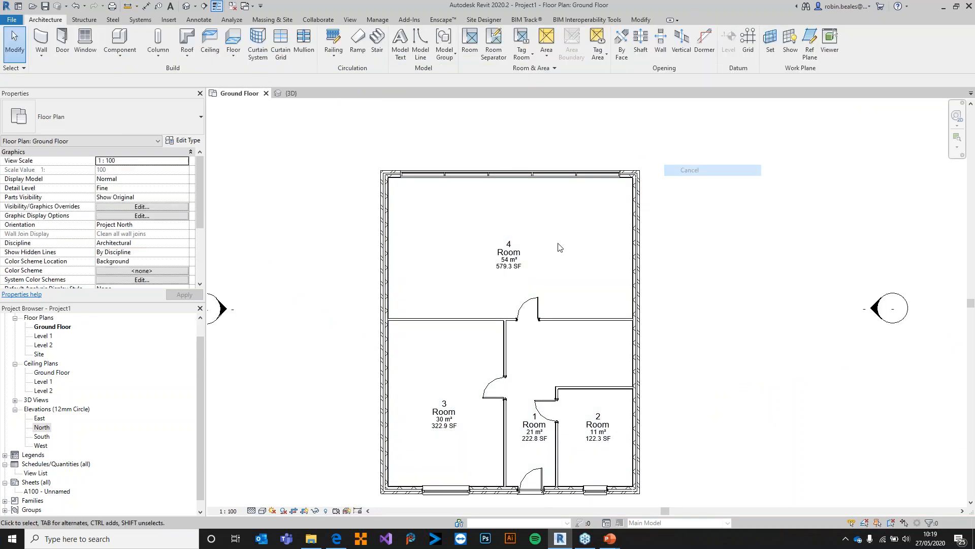
Step: Open the Level 1 floor plan and place tagged rooms in all five of its enclosed spaces
{"action": "double_click", "coordinate": [44, 336]}
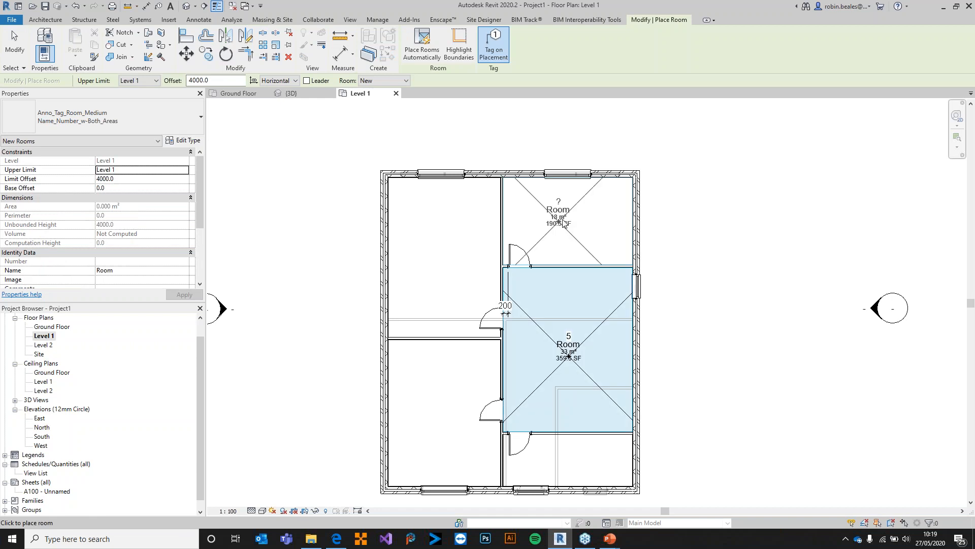
{"action": "left_click", "coordinate": [449, 429]}
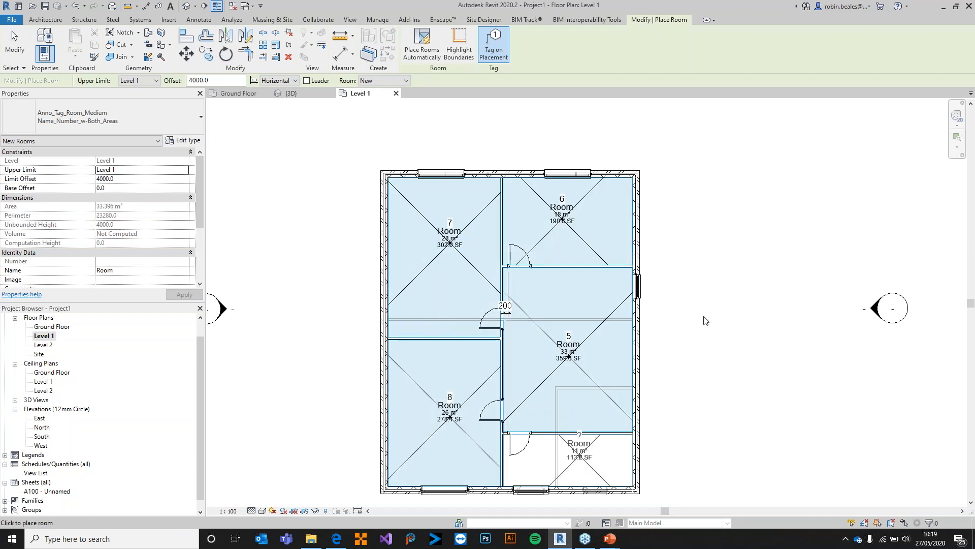
{"action": "right_click", "coordinate": [710, 209]}
{"action": "left_click", "coordinate": [742, 207]}
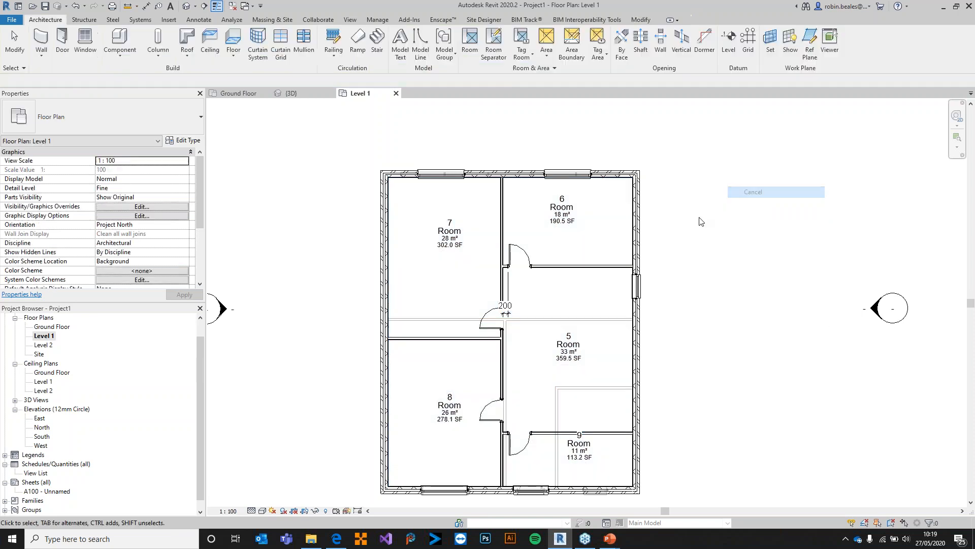
Step: In the Ground Floor plan, name the lower-right room Cloakroom and the entrance room beside it Hallway
{"action": "left_click", "coordinate": [235, 93]}
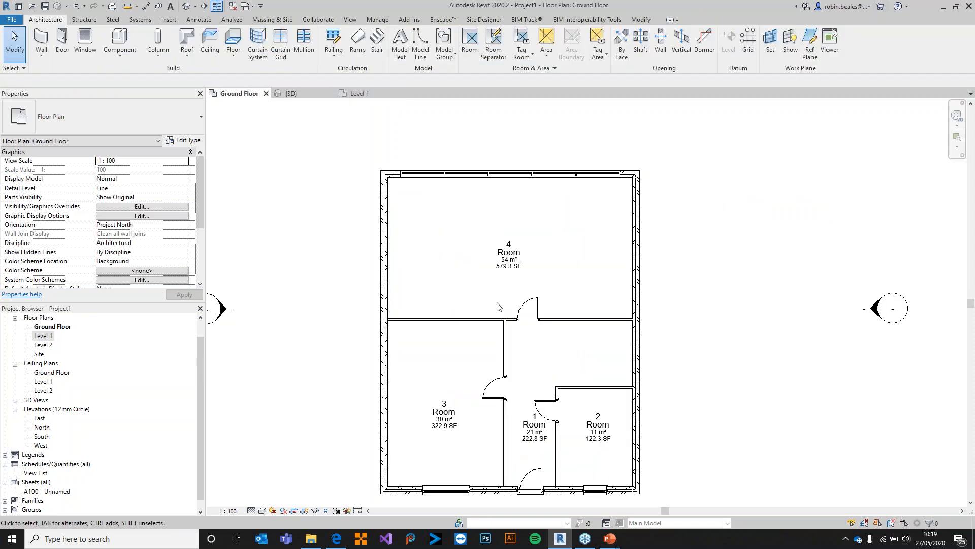
{"action": "scroll", "coordinate": [450, 415], "scroll_direction": "up", "scroll_amount": 4}
{"action": "middle_click_drag", "start_coordinate": [450, 416], "coordinate": [363, 315]}
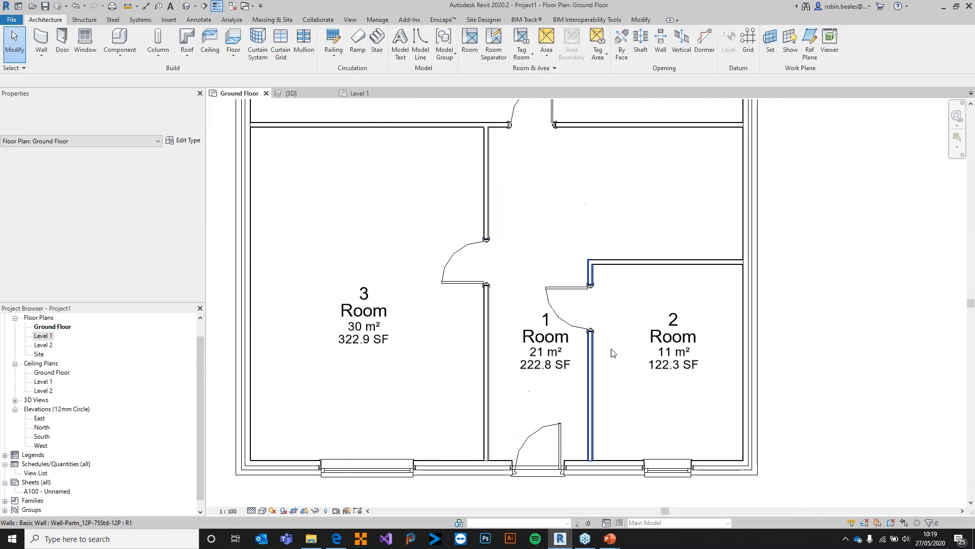
{"action": "left_click", "coordinate": [692, 343]}
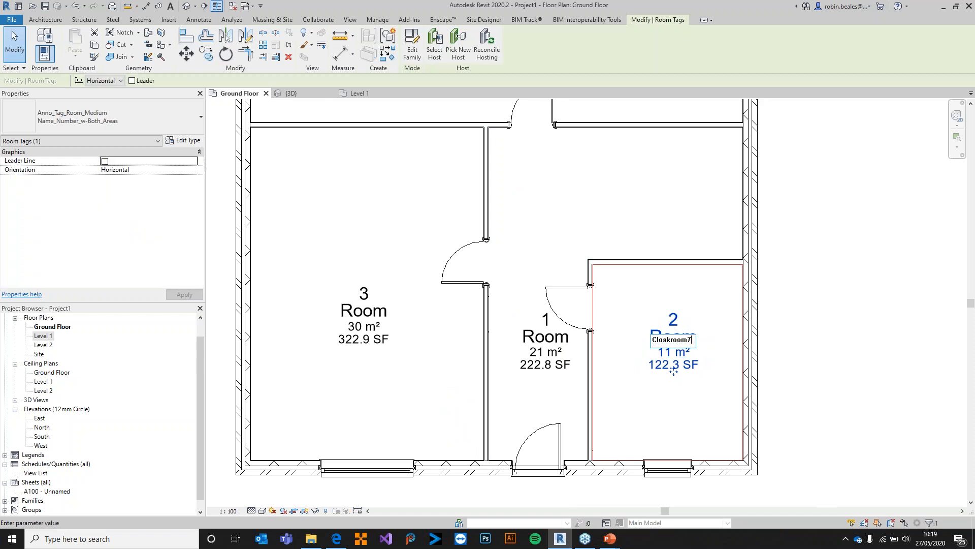
{"action": "type", "text": "Cloakroom"}
{"action": "key", "text": "Return"}
{"action": "double_click", "coordinate": [546, 372]}
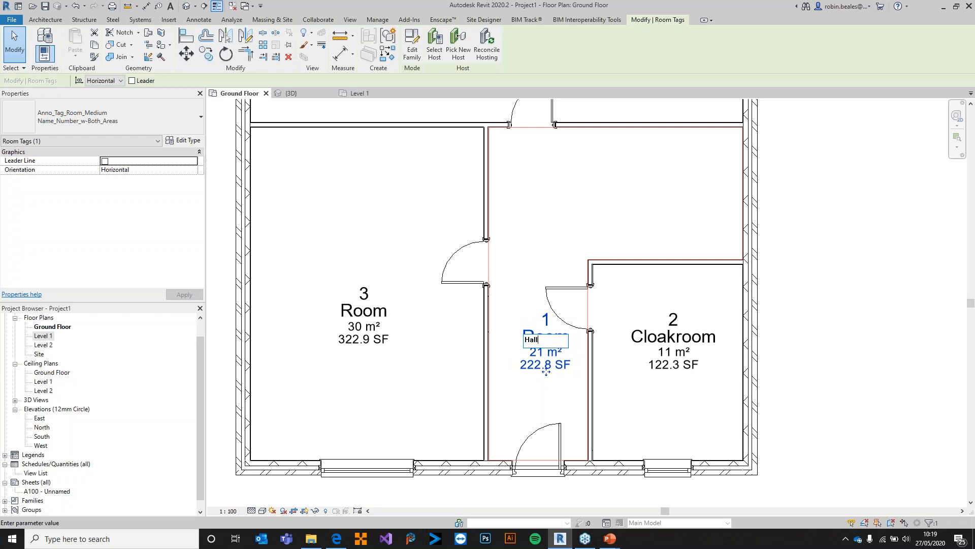
Step: Name the lower-left room Kitchen and the large upper room Living Room
{"action": "left_click", "coordinate": [364, 311]}
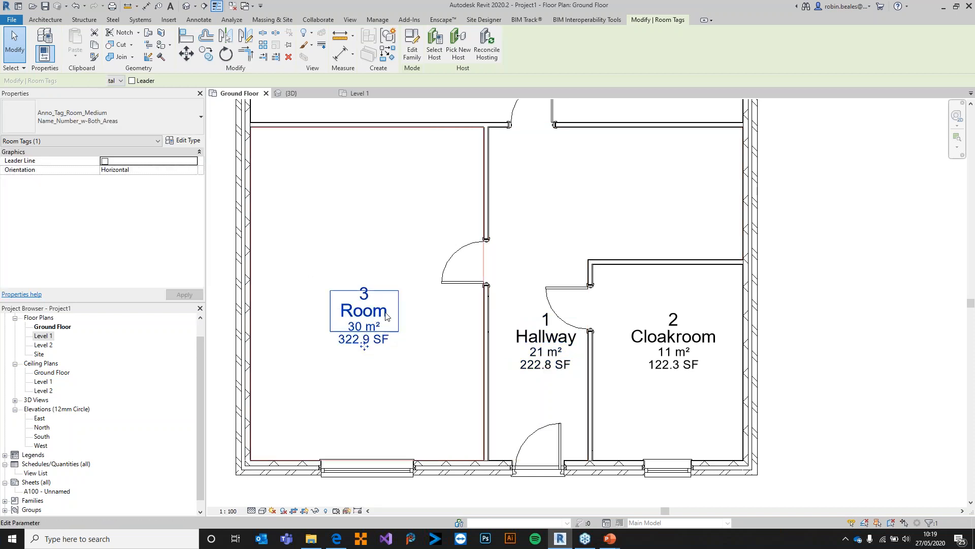
{"action": "left_click", "coordinate": [368, 311]}
{"action": "key", "text": "Return"}
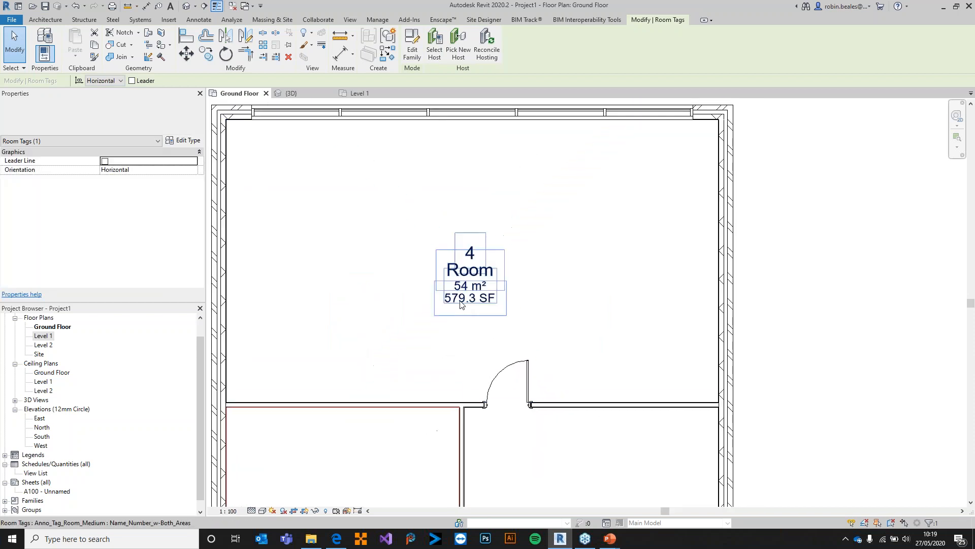
{"action": "scroll", "coordinate": [470, 274], "scroll_direction": "up", "scroll_amount": 2}
{"action": "left_click", "coordinate": [497, 277]}
{"action": "left_click", "coordinate": [497, 277]}
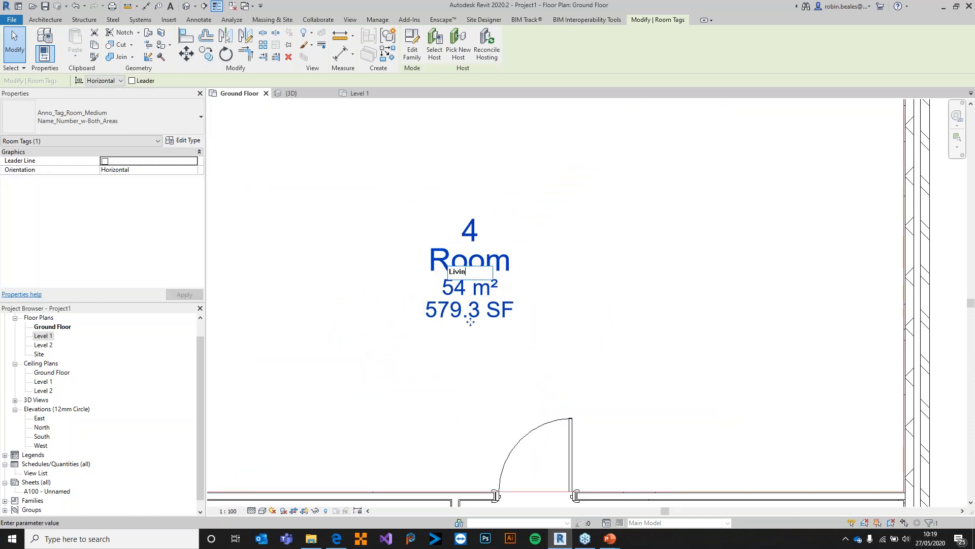
{"action": "key", "text": "Return"}
{"action": "scroll", "coordinate": [621, 287], "scroll_direction": "down", "scroll_amount": 4}
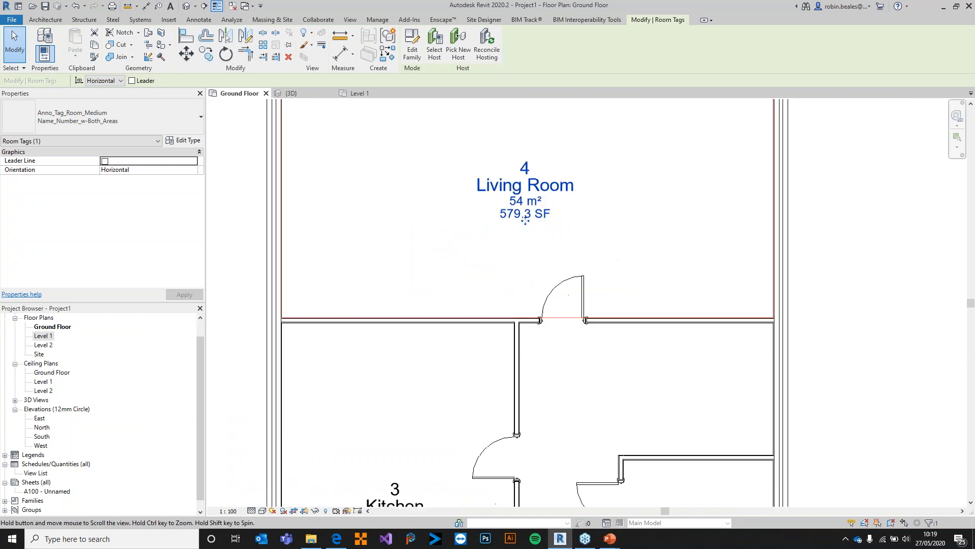
{"action": "left_click", "coordinate": [765, 264]}
Step: Turn off Vis - Imperial Area in the type properties of the Living Room's tag
{"action": "scroll", "coordinate": [531, 226], "scroll_direction": "up", "scroll_amount": 2}
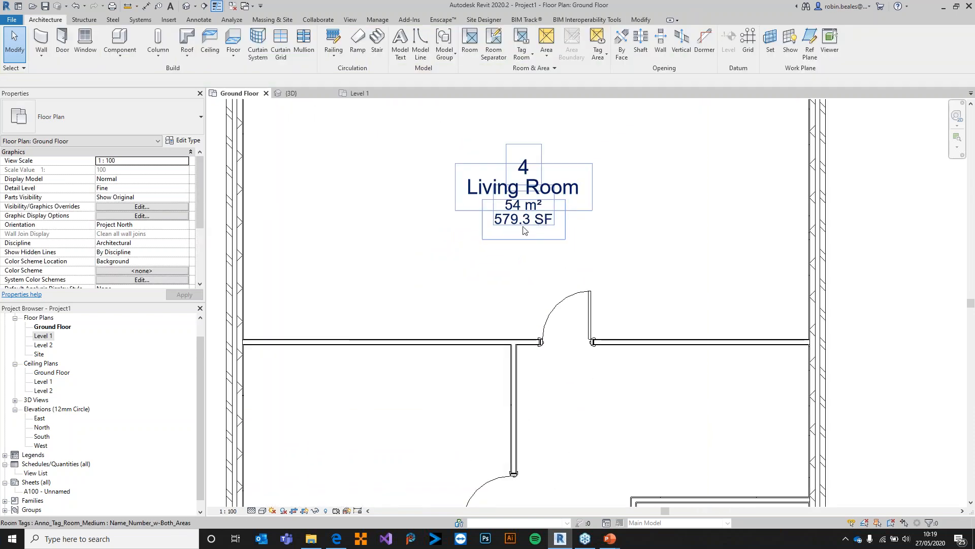
{"action": "scroll", "coordinate": [520, 170], "scroll_direction": "up", "scroll_amount": 1}
{"action": "scroll", "coordinate": [520, 167], "scroll_direction": "down", "scroll_amount": 1}
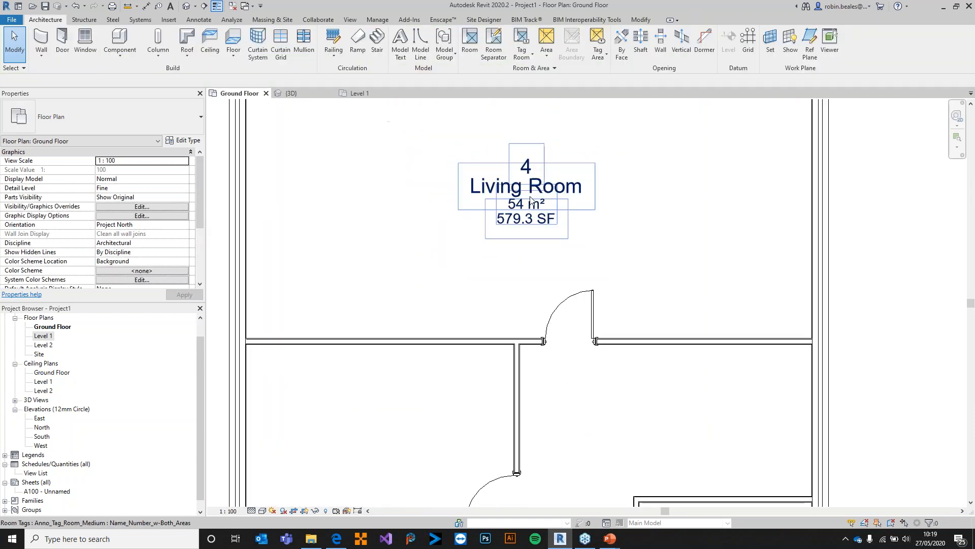
{"action": "left_click", "coordinate": [519, 168]}
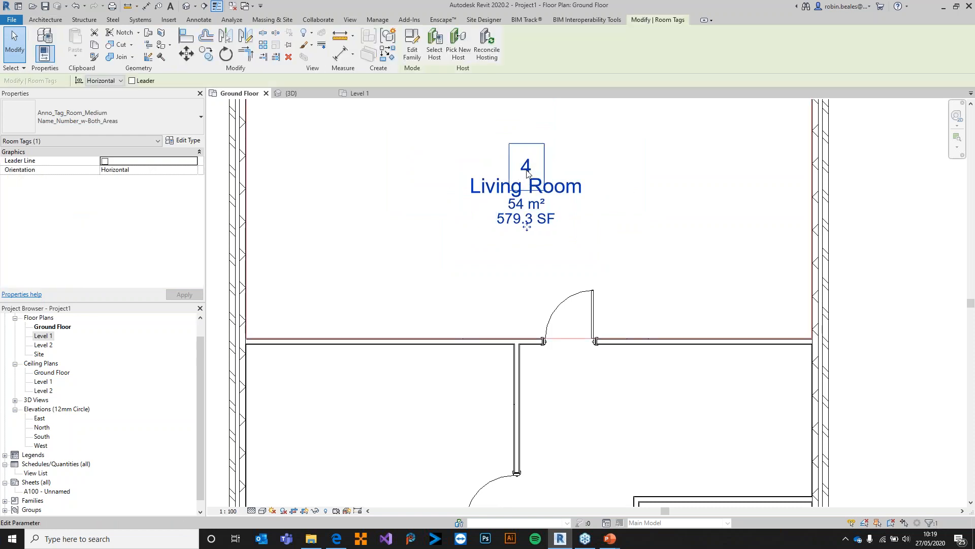
{"action": "left_click", "coordinate": [183, 141]}
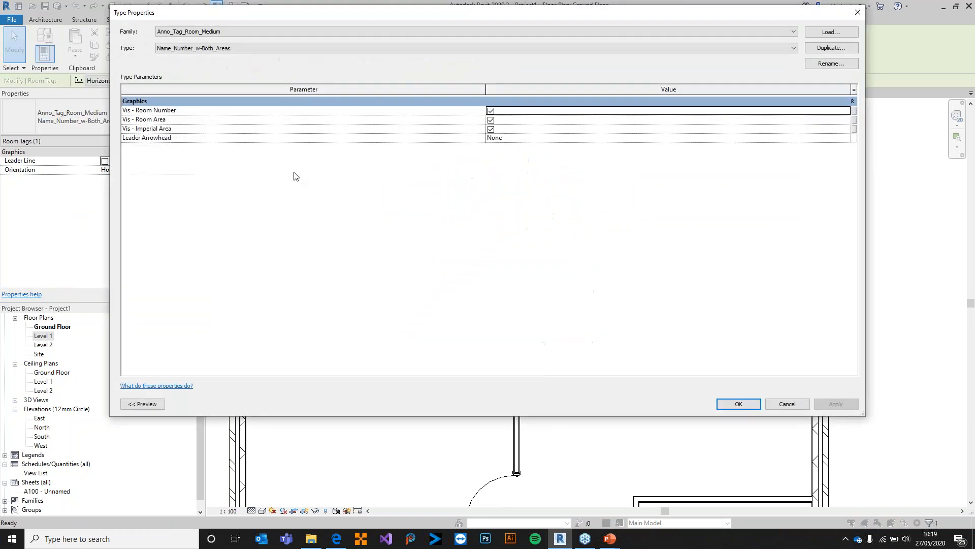
{"action": "left_click", "coordinate": [491, 130]}
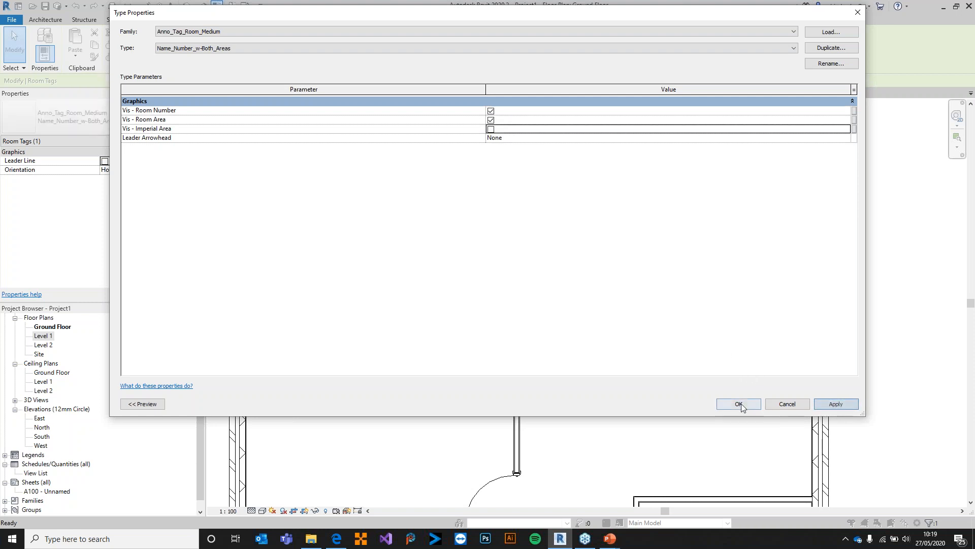
{"action": "left_click", "coordinate": [739, 404]}
{"action": "key", "text": "Escape"}
{"action": "scroll", "coordinate": [758, 369], "scroll_direction": "down", "scroll_amount": 3}
{"action": "scroll", "coordinate": [756, 370], "scroll_direction": "down", "scroll_amount": 2}
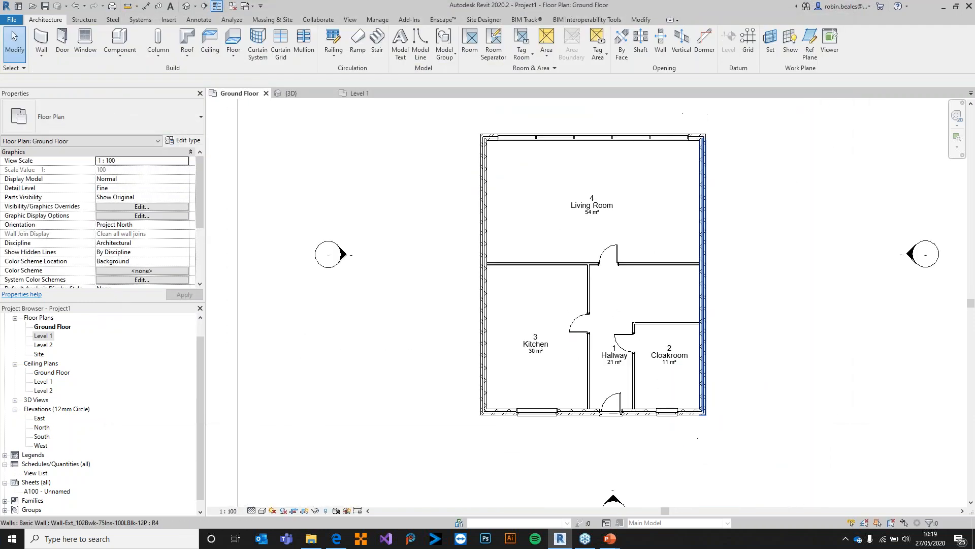
{"action": "middle_click_drag", "start_coordinate": [729, 307], "coordinate": [703, 319]}
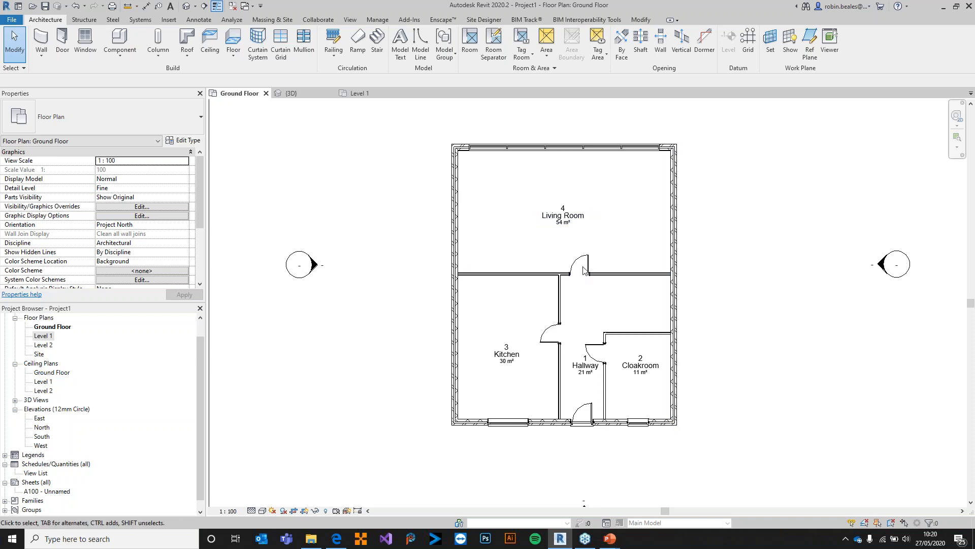
{"action": "middle_click_drag", "start_coordinate": [587, 302], "coordinate": [544, 305]}
{"action": "scroll", "coordinate": [543, 306], "scroll_direction": "up", "scroll_amount": 1}
{"action": "scroll", "coordinate": [545, 305], "scroll_direction": "down", "scroll_amount": 1}
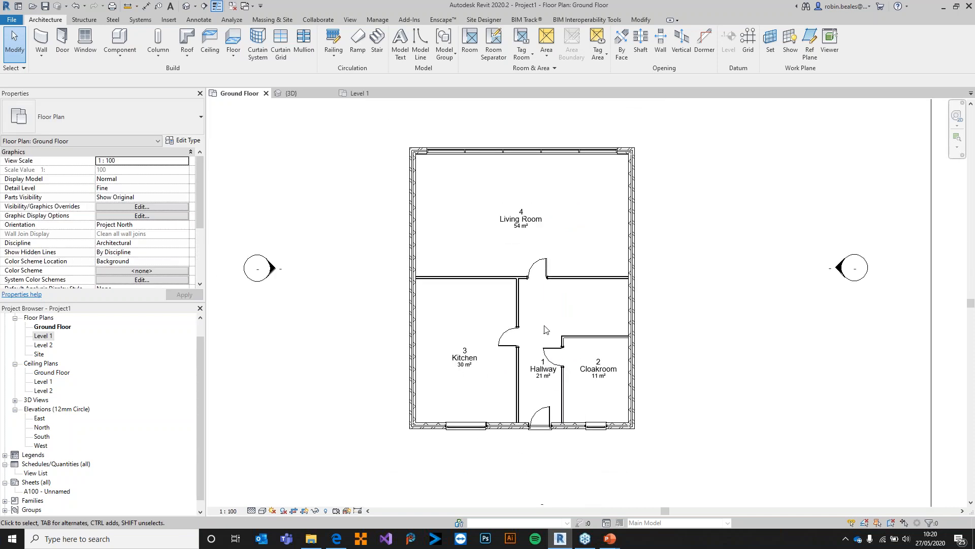
{"action": "middle_click_drag", "start_coordinate": [527, 309], "coordinate": [542, 314]}
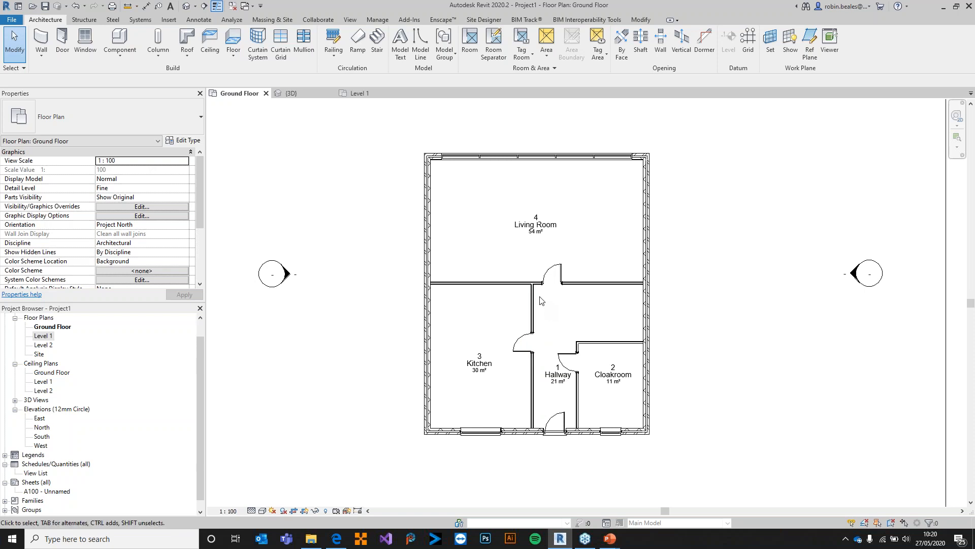
{"action": "middle_click_drag", "start_coordinate": [463, 283], "coordinate": [446, 265]}
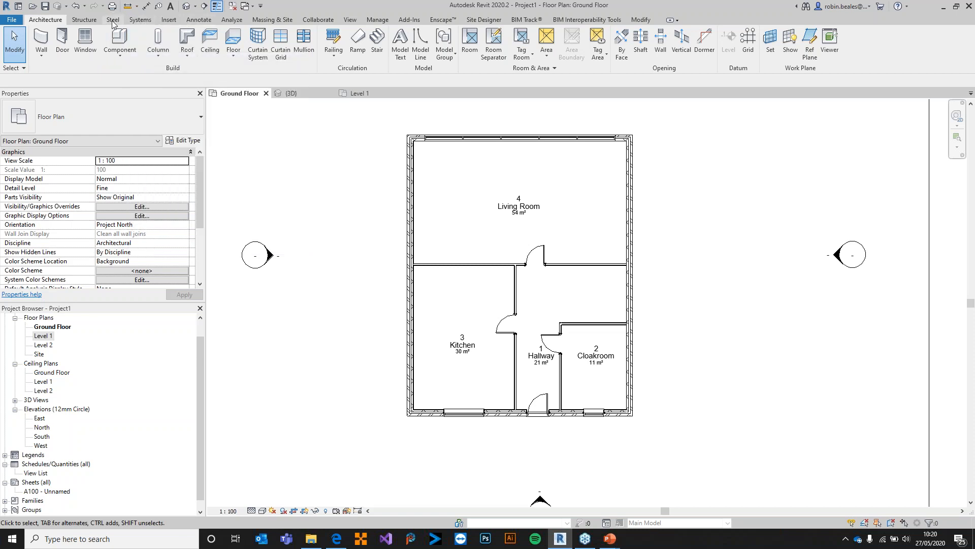
Step: Start placing a plumbing fixture and browse the UK family library to the Plumbing, MEP, Fixtures folder
{"action": "left_click", "coordinate": [141, 22]}
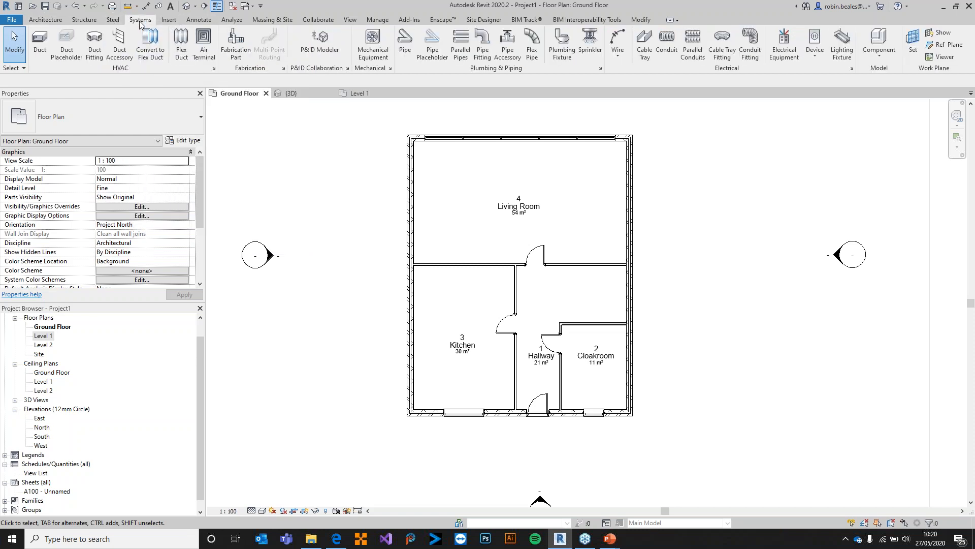
{"action": "left_click", "coordinate": [562, 46]}
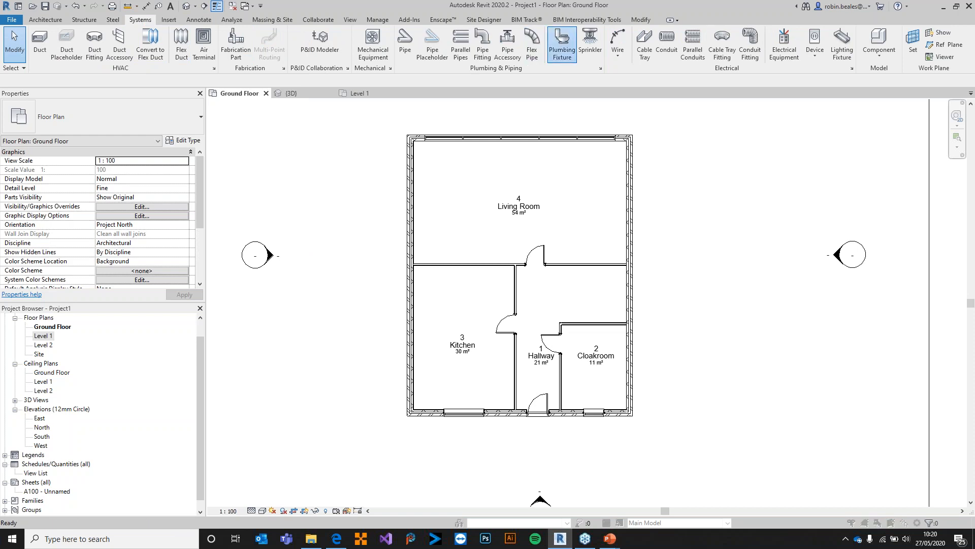
{"action": "left_click", "coordinate": [512, 274]}
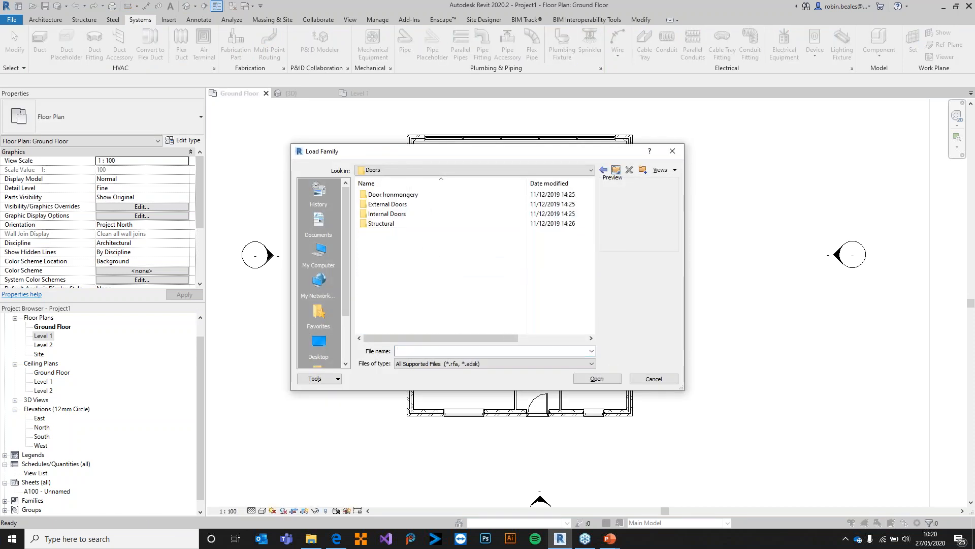
{"action": "left_click", "coordinate": [319, 366]}
{"action": "scroll", "coordinate": [407, 312], "scroll_direction": "down", "scroll_amount": 7}
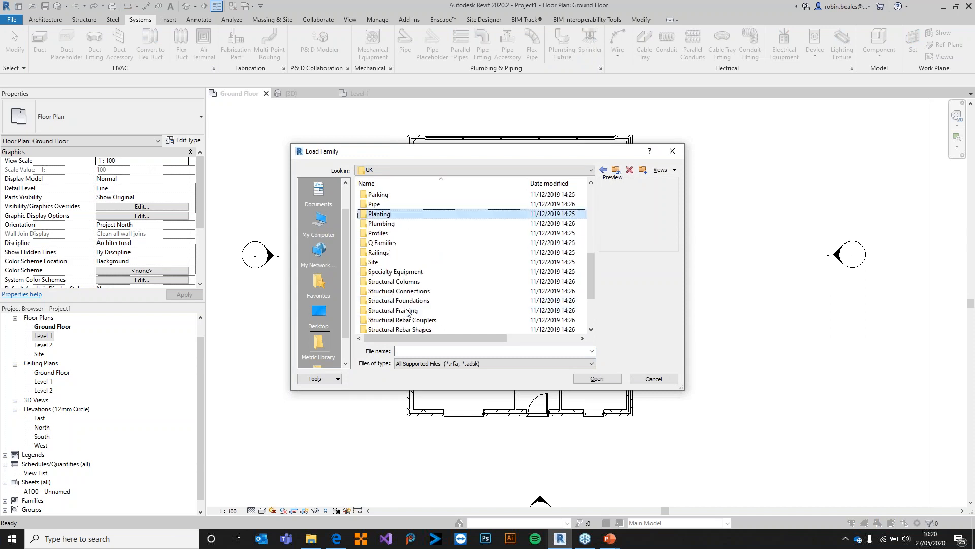
{"action": "double_click", "coordinate": [380, 224]}
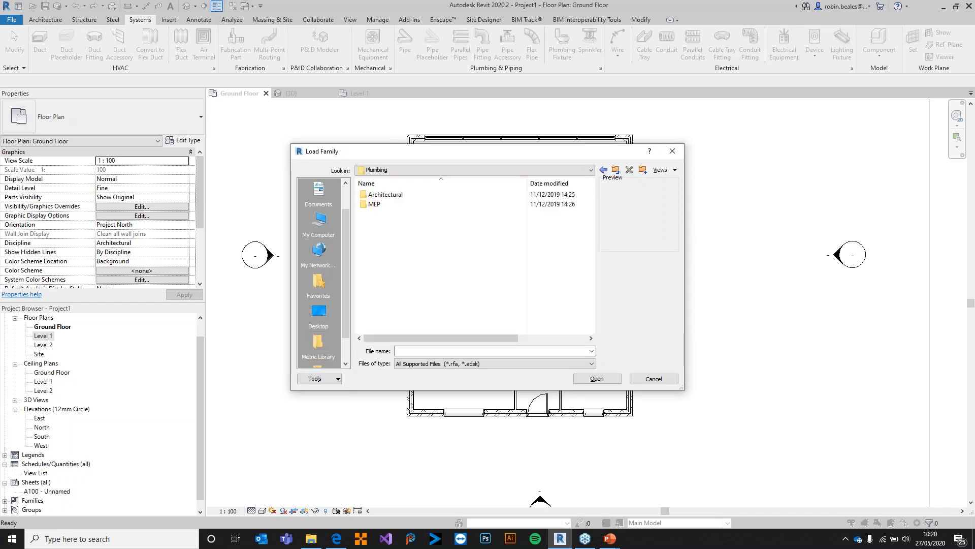
{"action": "double_click", "coordinate": [379, 204]}
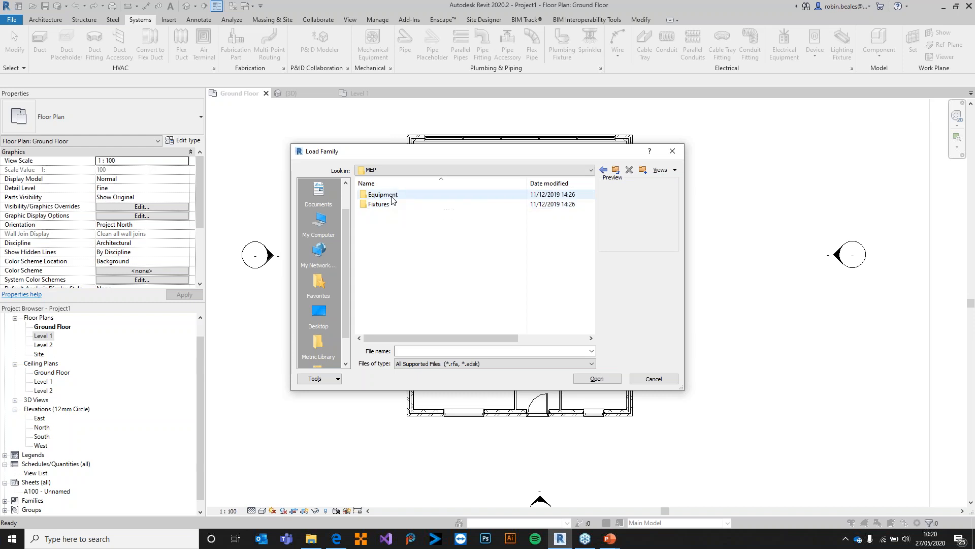
{"action": "double_click", "coordinate": [387, 205]}
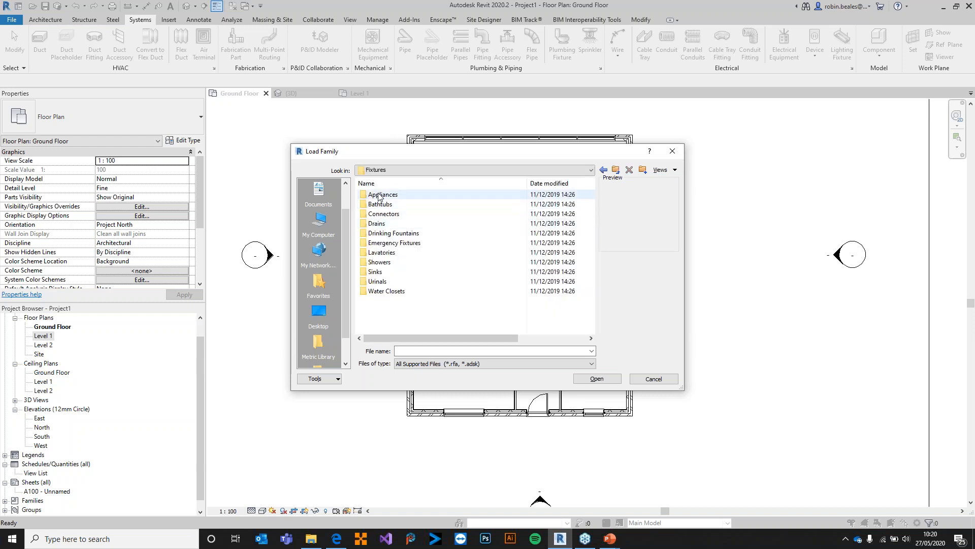
Step: Look through the Water Closets families and load Water Closet - Flush Tank
{"action": "double_click", "coordinate": [388, 292]}
{"action": "left_click", "coordinate": [394, 204]}
{"action": "left_click", "coordinate": [399, 224]}
{"action": "left_click", "coordinate": [405, 233]}
{"action": "left_click", "coordinate": [406, 224]}
{"action": "left_click", "coordinate": [405, 214]}
{"action": "left_click", "coordinate": [404, 204]}
{"action": "left_click", "coordinate": [597, 378]}
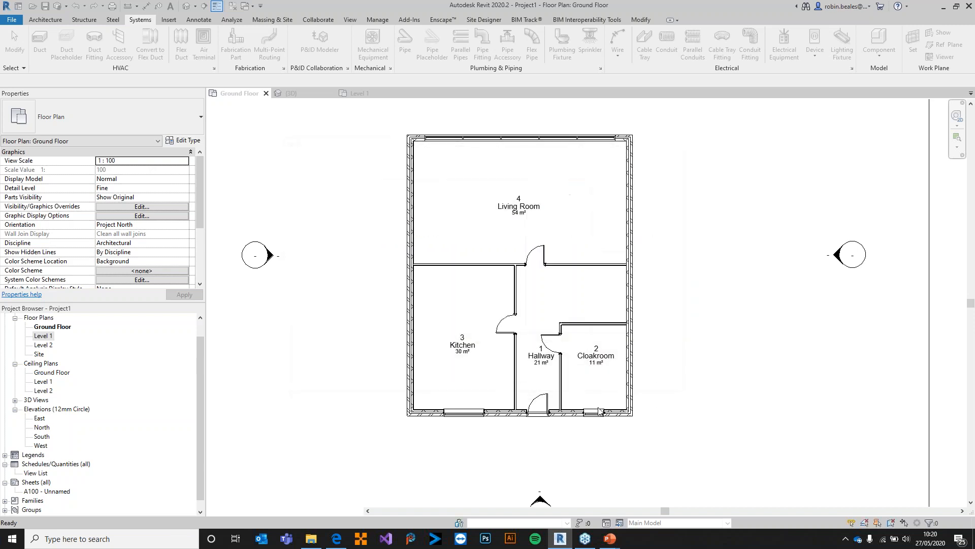
Step: Place a flush-tank water closet in the Cloakroom, backed against the external wall beneath the window
{"action": "scroll", "coordinate": [600, 411], "scroll_direction": "up", "scroll_amount": 8}
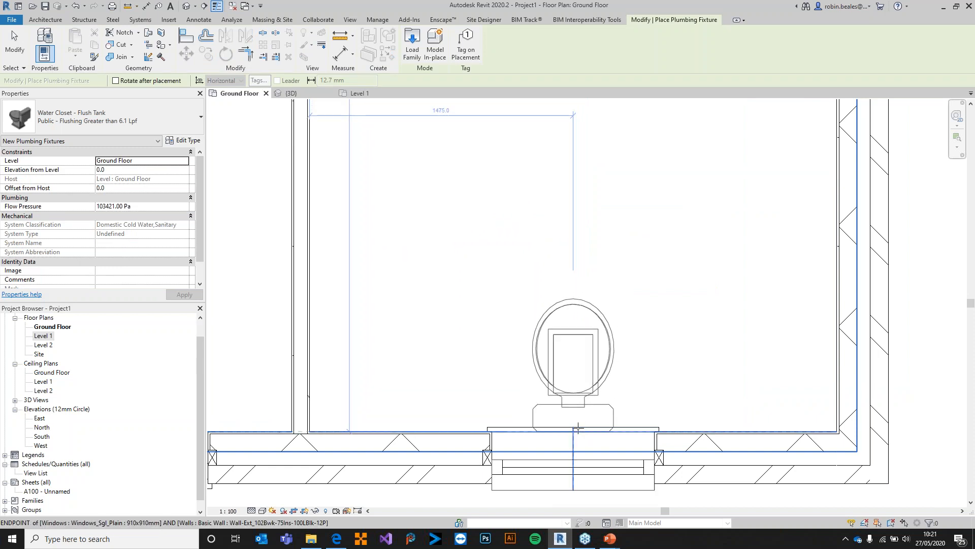
{"action": "scroll", "coordinate": [581, 355], "scroll_direction": "down", "scroll_amount": 5}
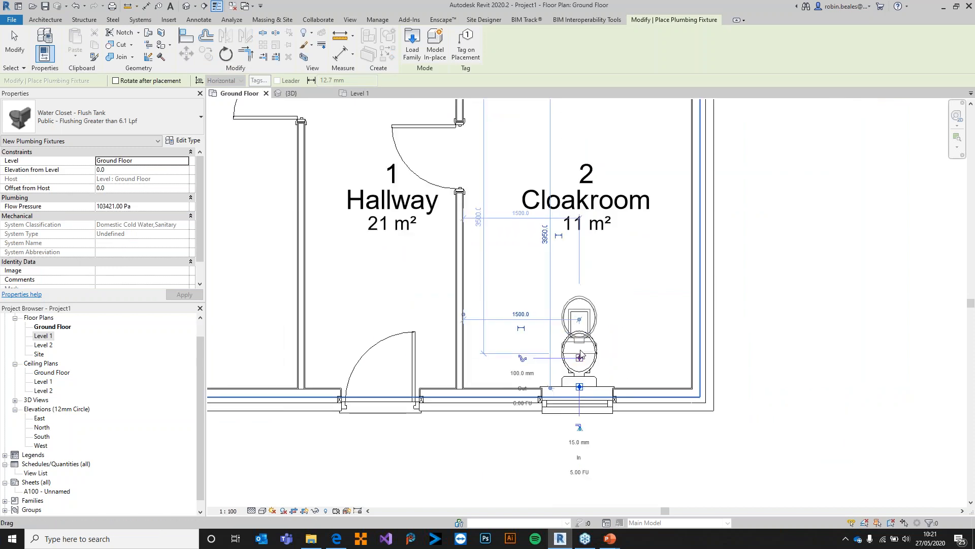
{"action": "scroll", "coordinate": [618, 404], "scroll_direction": "up", "scroll_amount": 4}
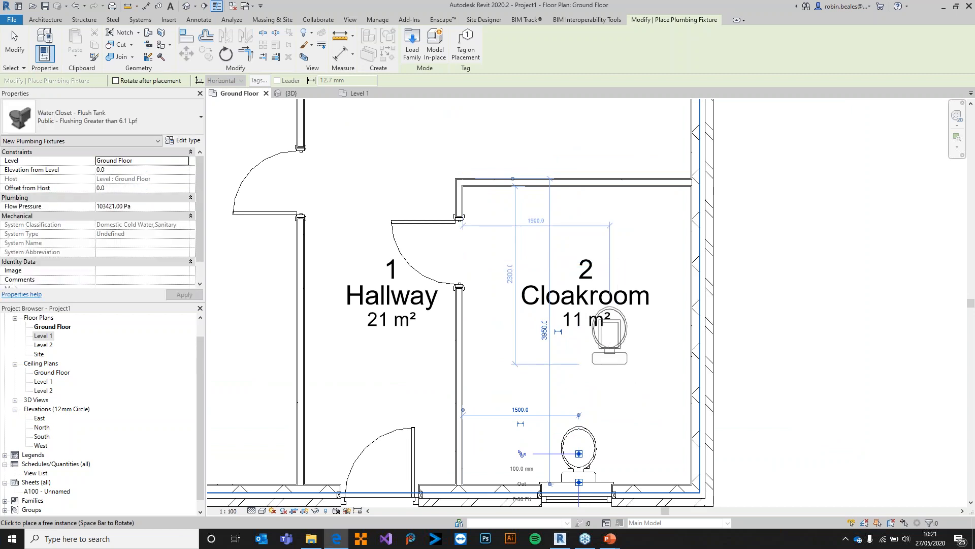
{"action": "right_click", "coordinate": [609, 301]}
{"action": "left_click", "coordinate": [648, 309]}
{"action": "right_click", "coordinate": [639, 310]}
{"action": "left_click", "coordinate": [662, 318]}
Step: Move the partition between the Hallway and Cloakroom towards the external side wall to narrow the Cloakroom
{"action": "left_click", "coordinate": [462, 382]}
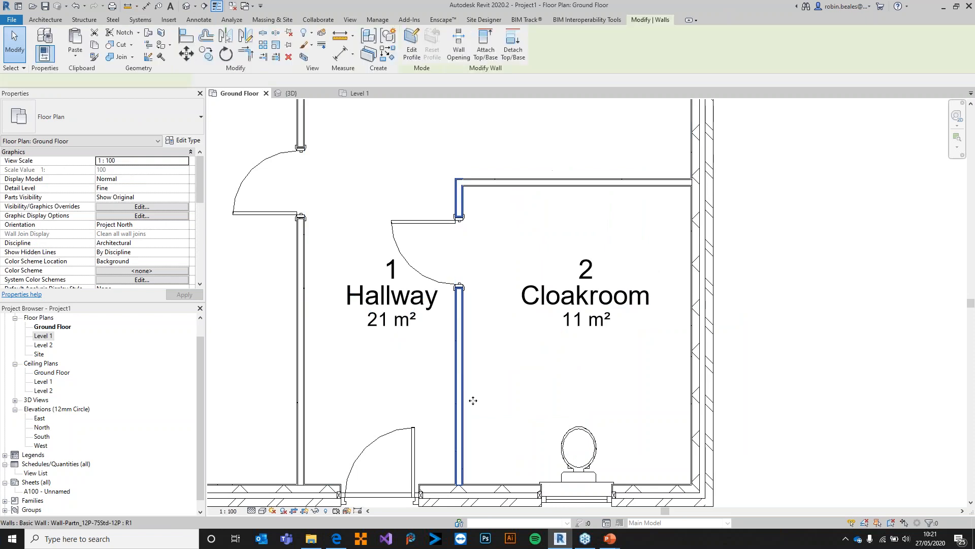
{"action": "scroll", "coordinate": [473, 400], "scroll_direction": "down", "scroll_amount": 3}
{"action": "left_click_drag", "start_coordinate": [465, 392], "coordinate": [500, 395]}
Step: Shift the water closet along the window wall to 1050 mm from the Hallway partition
{"action": "left_click", "coordinate": [544, 464]}
{"action": "left_click_drag", "start_coordinate": [543, 464], "coordinate": [548, 440]}
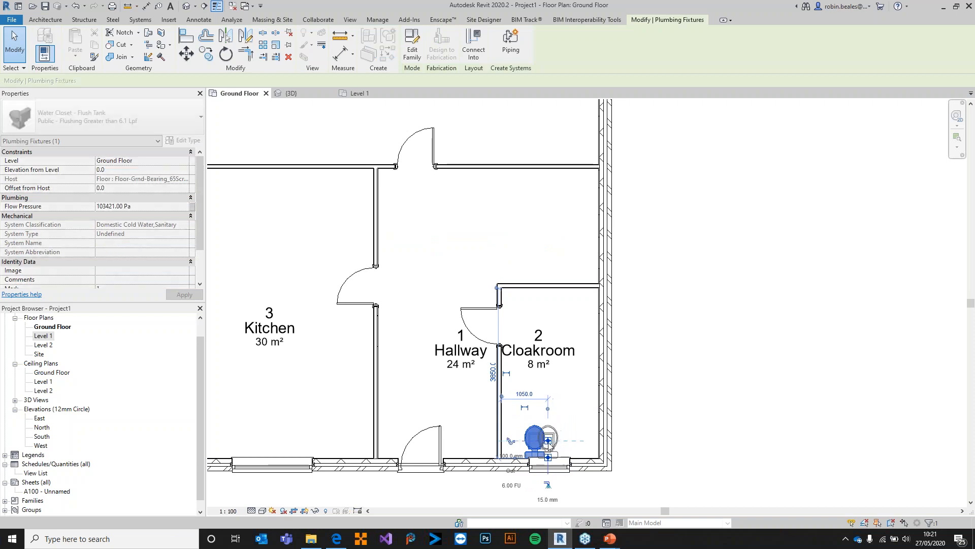
{"action": "left_click", "coordinate": [696, 403]}
Step: Look through the Sinks families in the plumbing Fixtures library, from Sink - Corner Floor to Sink - Work
{"action": "left_click", "coordinate": [562, 45]}
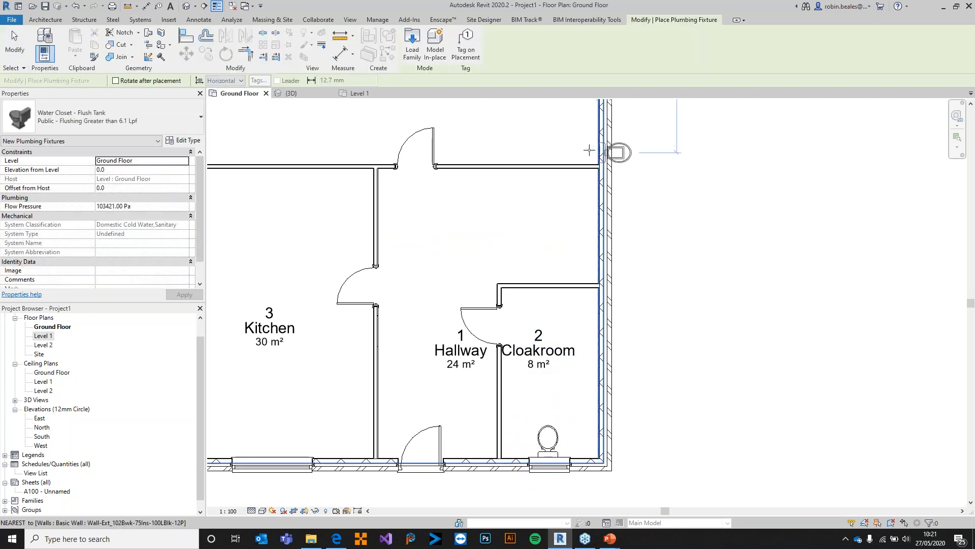
{"action": "left_click", "coordinate": [412, 46]}
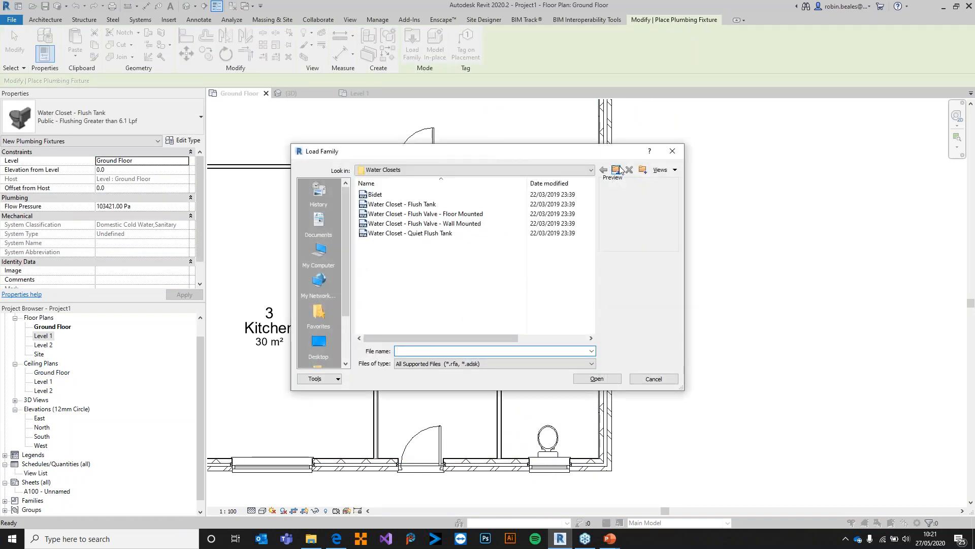
{"action": "left_click", "coordinate": [619, 170]}
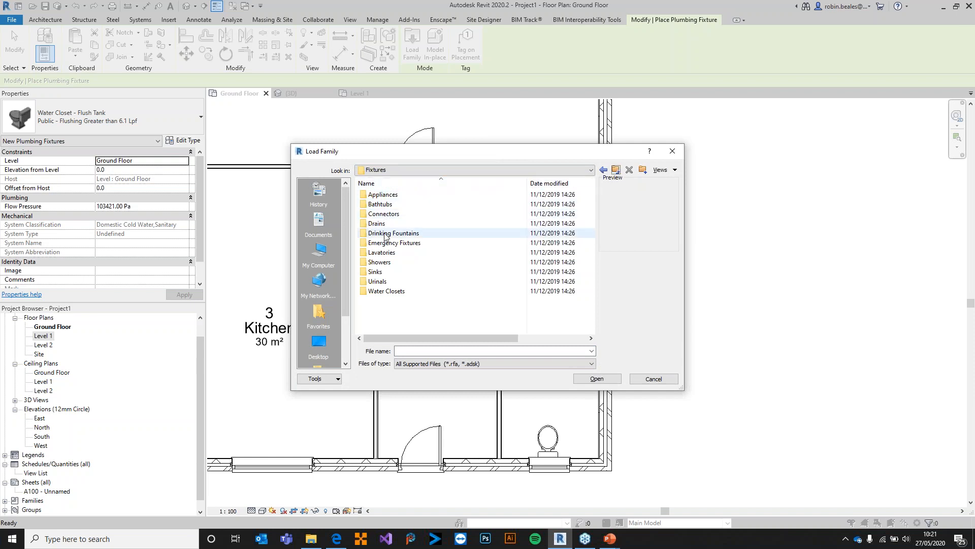
{"action": "double_click", "coordinate": [378, 271]}
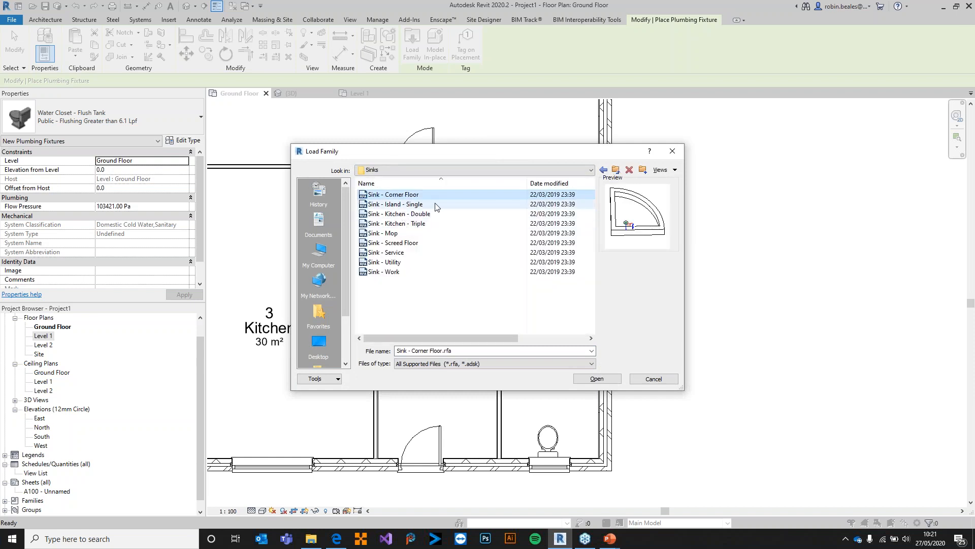
{"action": "key", "text": "Down"}
{"action": "key", "text": "Down"}
{"action": "key", "text": "Down"}
{"action": "key", "text": "Down"}
{"action": "key", "text": "Down"}
{"action": "key", "text": "Down"}
{"action": "key", "text": "Down"}
{"action": "key", "text": "Down"}
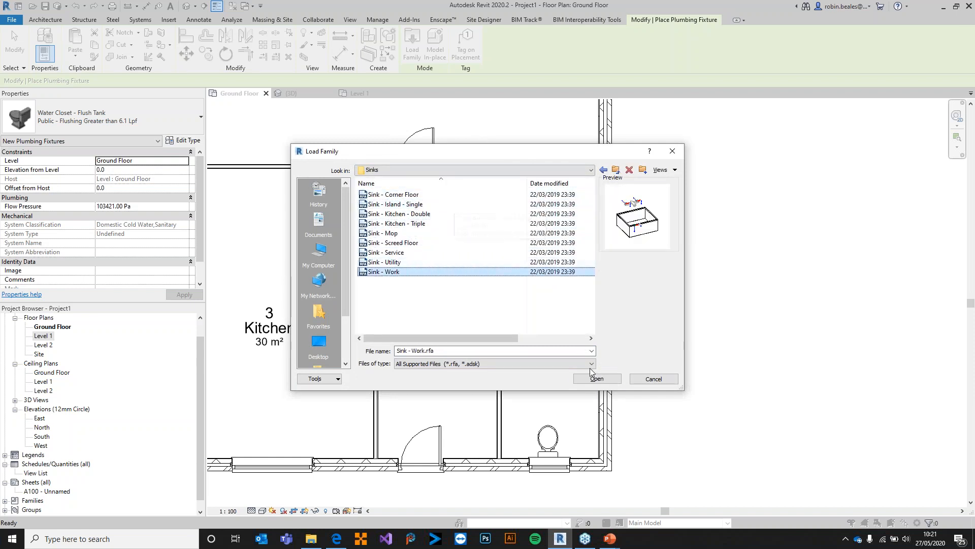
Step: Load the Lavatory - Vanity family from the Lavatories library folder
{"action": "left_click", "coordinate": [615, 170]}
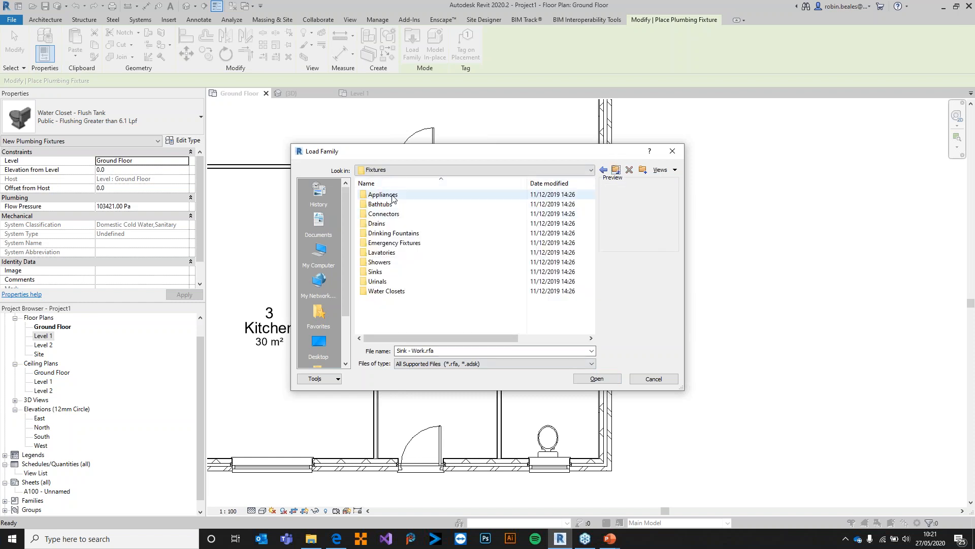
{"action": "double_click", "coordinate": [382, 252]}
{"action": "key", "text": "Down"}
{"action": "key", "text": "Down"}
{"action": "key", "text": "Down"}
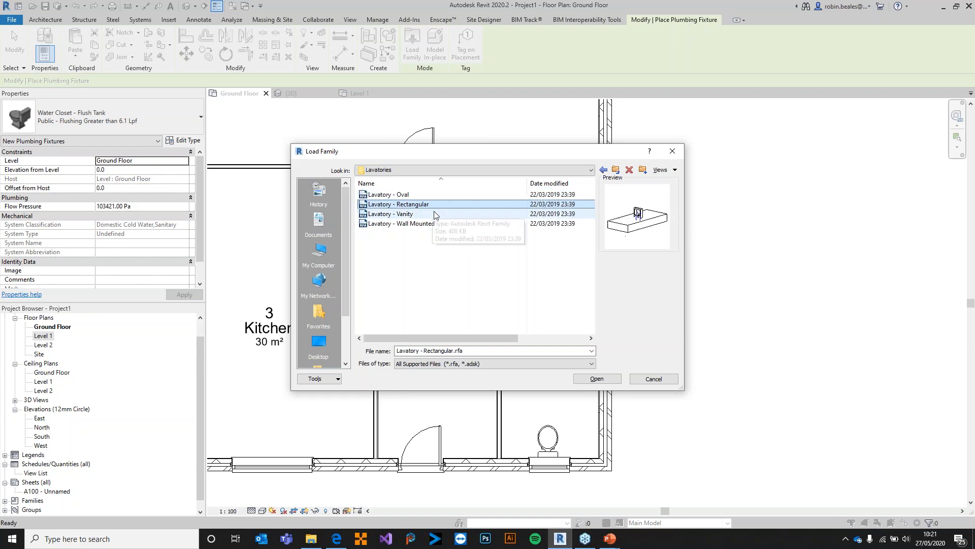
{"action": "left_click", "coordinate": [597, 379]}
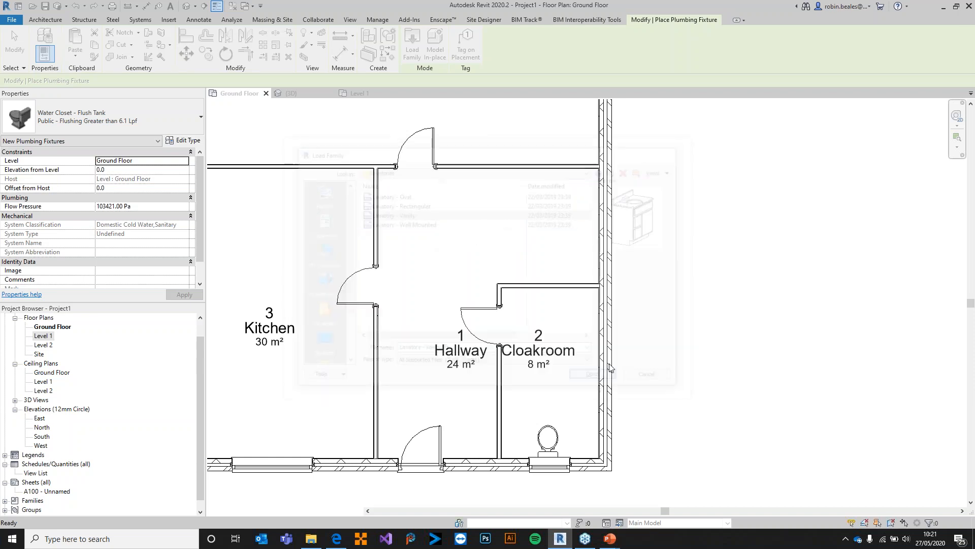
Step: Place the 760 mm x 455 mm vanity lavatory in the Cloakroom's inner corner, backed against the external side wall
{"action": "scroll", "coordinate": [564, 323], "scroll_direction": "up", "scroll_amount": 3}
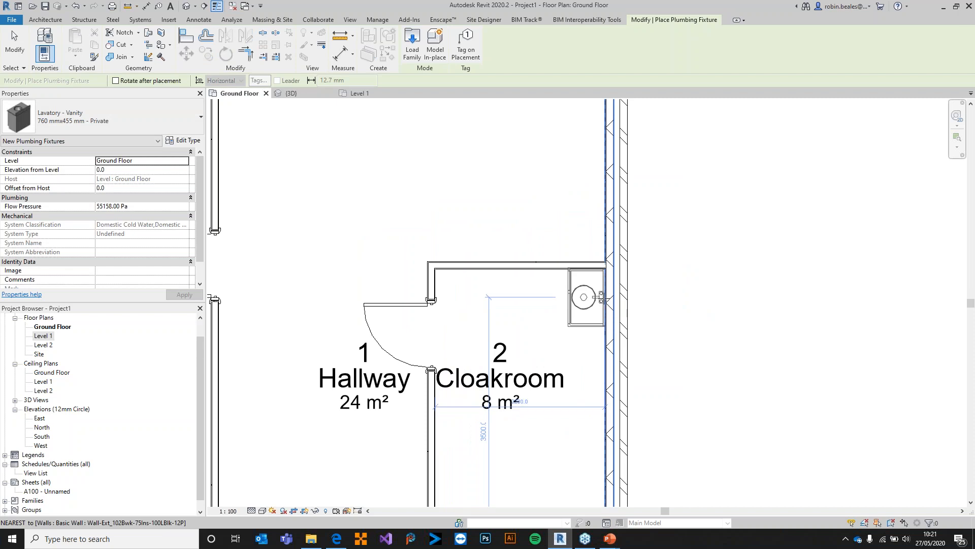
{"action": "left_click", "coordinate": [601, 297]}
{"action": "scroll", "coordinate": [597, 297], "scroll_direction": "up", "scroll_amount": 5}
{"action": "key", "text": "Escape"}
{"action": "key", "text": "Escape"}
Step: Move the vanity lavatory diagonally away from the corner, clear of both Cloakroom walls
{"action": "left_click", "coordinate": [580, 297]}
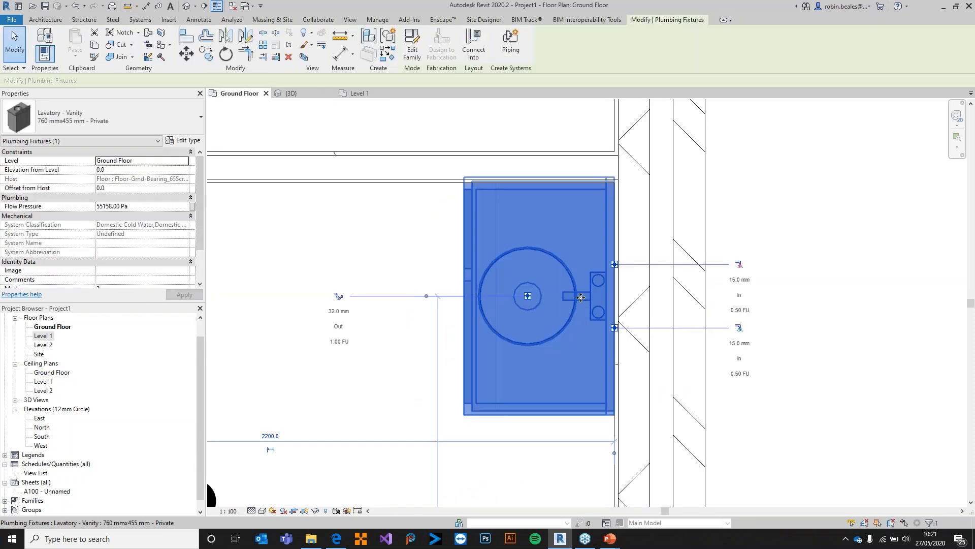
{"action": "key", "text": "Escape"}
{"action": "left_click", "coordinate": [540, 302]}
{"action": "left_click_drag", "start_coordinate": [551, 263], "coordinate": [515, 307]}
{"action": "left_click", "coordinate": [737, 234]}
Step: Align the short edge of the vanity lavatory with the inner face of the partition opposite the Cloakroom window
{"action": "key", "text": "a"}
{"action": "key", "text": "l"}
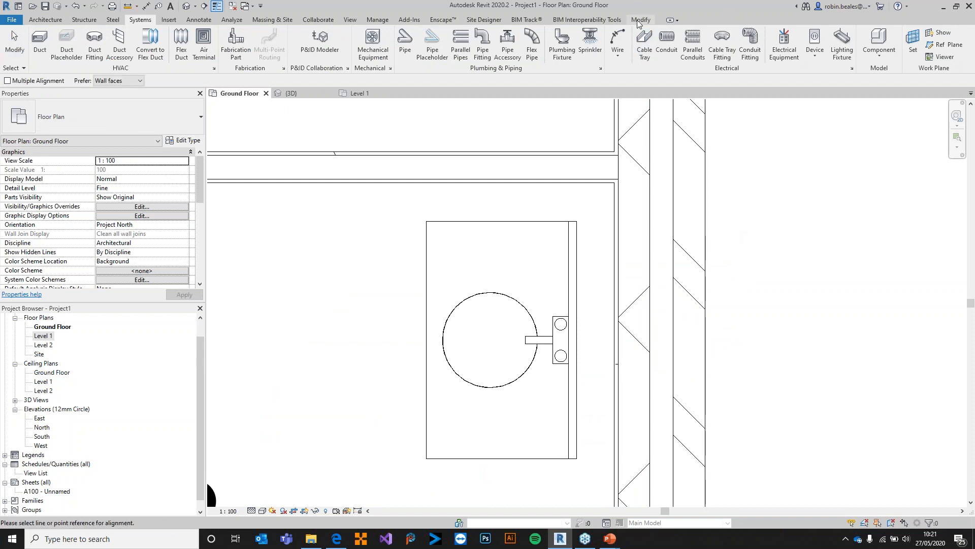
{"action": "left_click", "coordinate": [638, 22]}
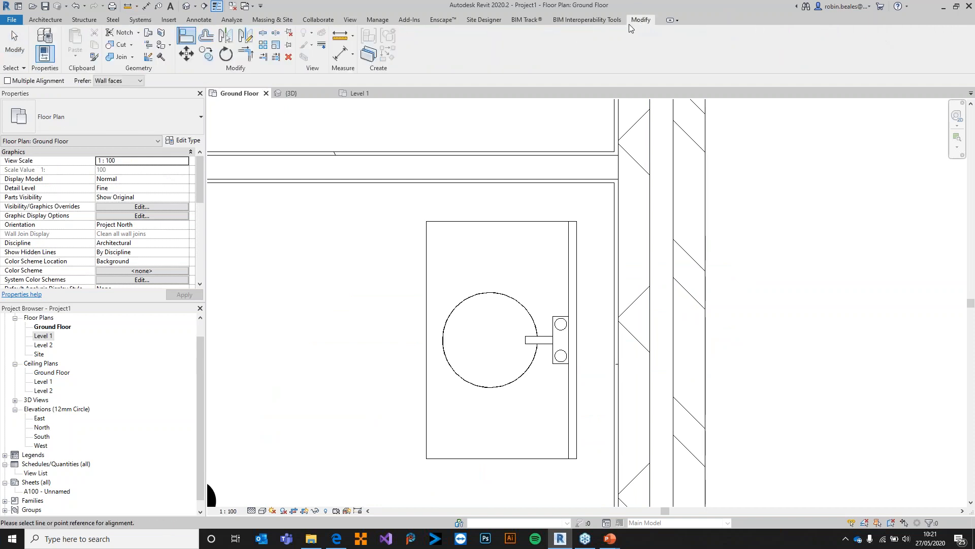
{"action": "left_click", "coordinate": [587, 183]}
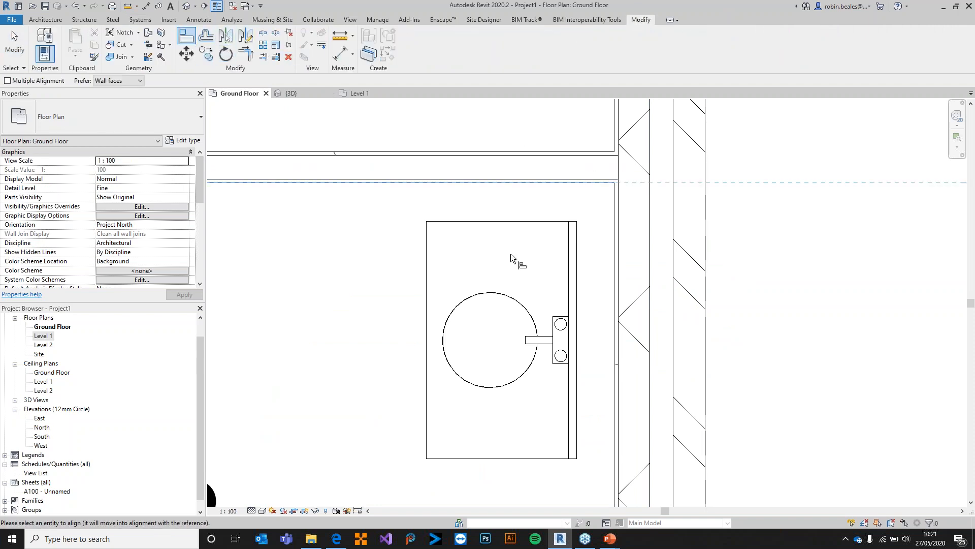
{"action": "left_click", "coordinate": [511, 222]}
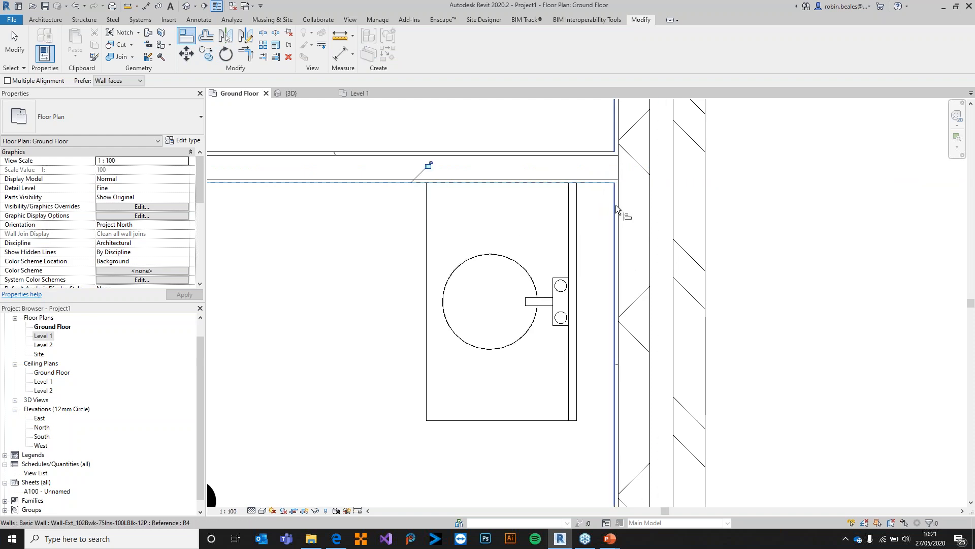
Step: Align the back edge of the vanity lavatory with the inner face of the external side wall
{"action": "left_click", "coordinate": [616, 205]}
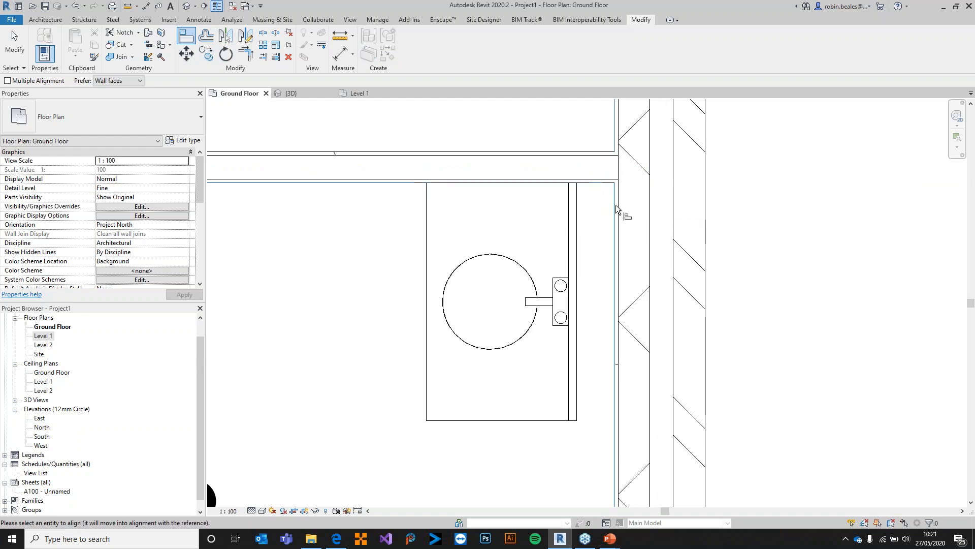
{"action": "left_click", "coordinate": [575, 214]}
{"action": "right_click", "coordinate": [790, 215]}
{"action": "left_click", "coordinate": [830, 221]}
{"action": "scroll", "coordinate": [738, 282], "scroll_direction": "down", "scroll_amount": 3}
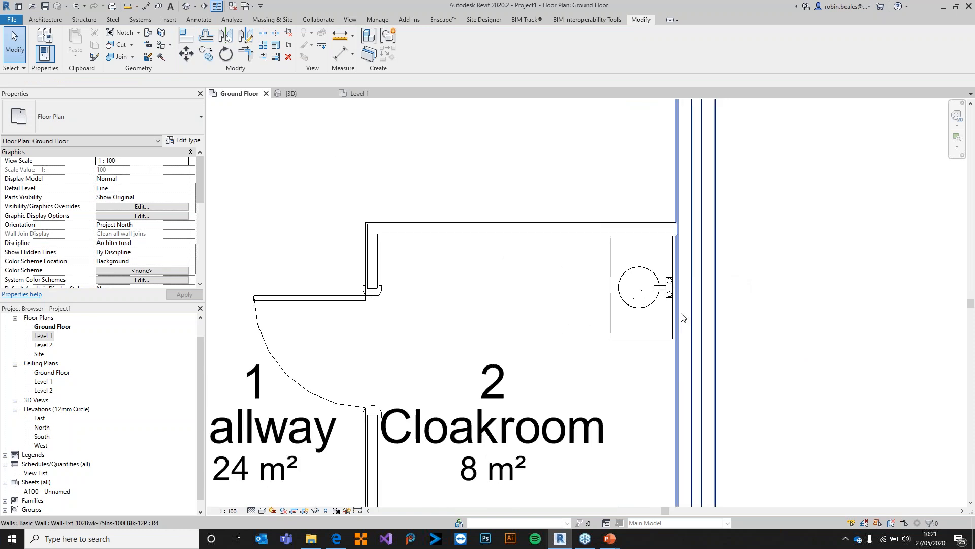
Step: Examine the pipe connectors of the vanity lavatory and the water closet
{"action": "left_click", "coordinate": [654, 287]}
{"action": "scroll", "coordinate": [654, 287], "scroll_direction": "up", "scroll_amount": 3}
{"action": "middle_click_drag", "start_coordinate": [837, 292], "coordinate": [719, 236]}
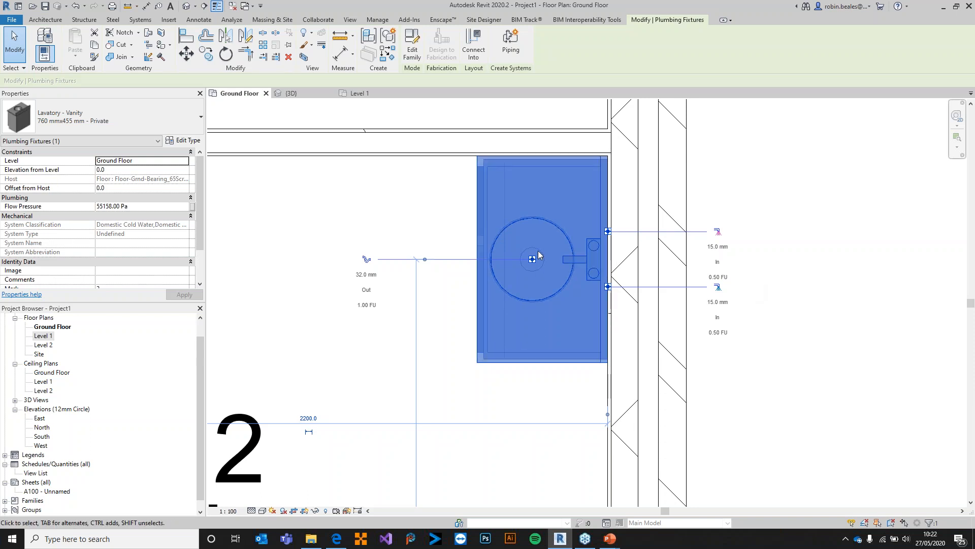
{"action": "scroll", "coordinate": [529, 265], "scroll_direction": "down", "scroll_amount": 4}
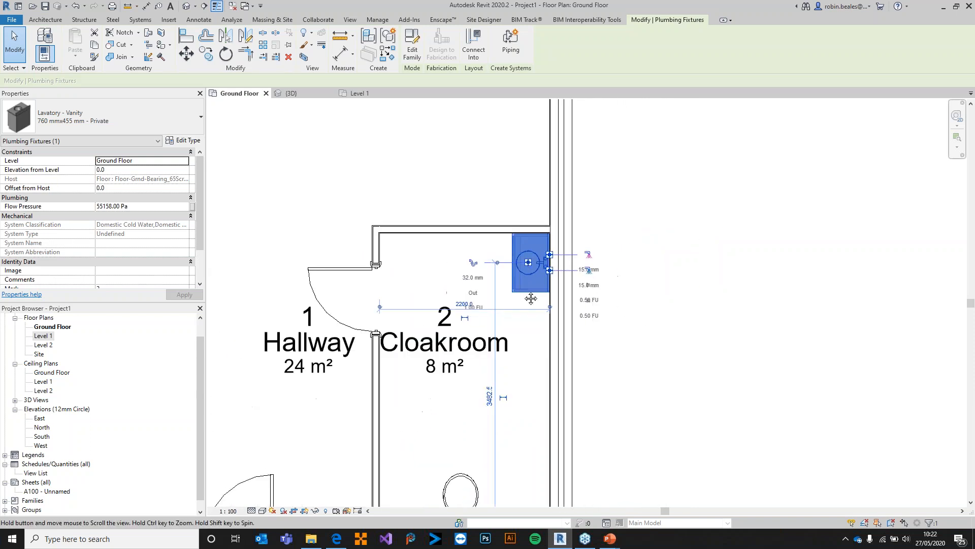
{"action": "middle_click_drag", "start_coordinate": [531, 299], "coordinate": [529, 145]}
{"action": "key", "text": "Escape"}
{"action": "left_click", "coordinate": [465, 359]}
{"action": "scroll", "coordinate": [460, 352], "scroll_direction": "up", "scroll_amount": 3}
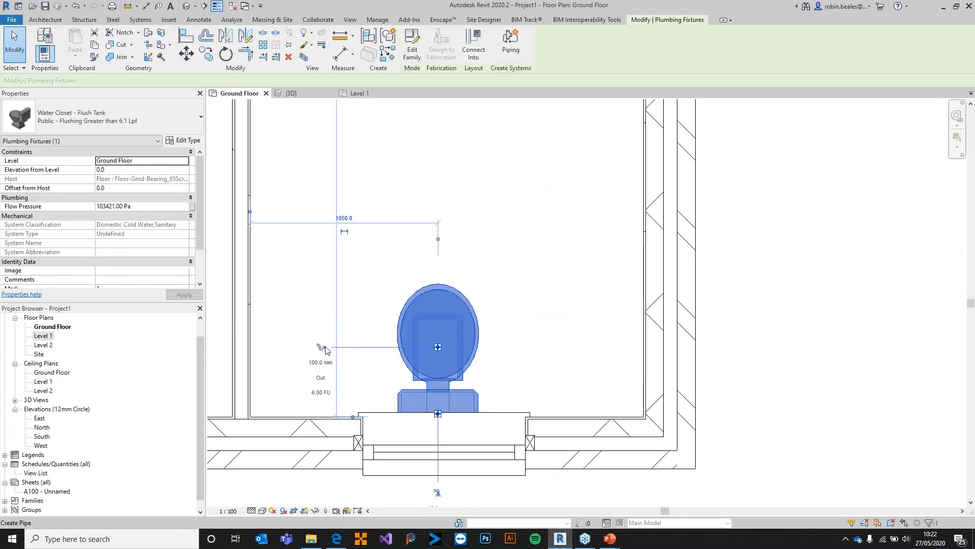
{"action": "scroll", "coordinate": [428, 344], "scroll_direction": "down", "scroll_amount": 2}
{"action": "scroll", "coordinate": [330, 297], "scroll_direction": "up", "scroll_amount": 2}
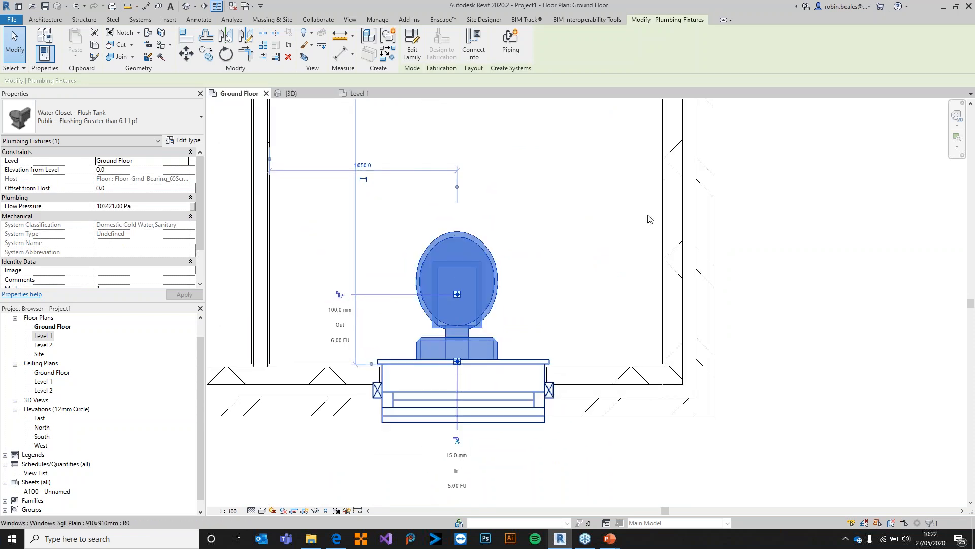
{"action": "left_click", "coordinate": [806, 232]}
Step: Start a straight-run stair from Ground Floor to Level 1 with the location line set to Exterior Support: Right
{"action": "scroll", "coordinate": [496, 258], "scroll_direction": "down", "scroll_amount": 3}
{"action": "middle_click_drag", "start_coordinate": [495, 213], "coordinate": [535, 362]}
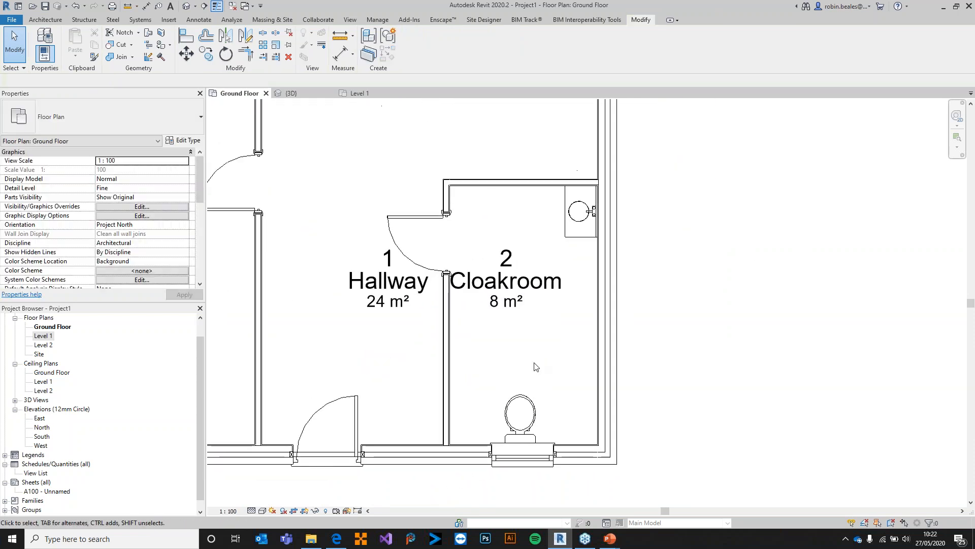
{"action": "scroll", "coordinate": [536, 359], "scroll_direction": "down", "scroll_amount": 3}
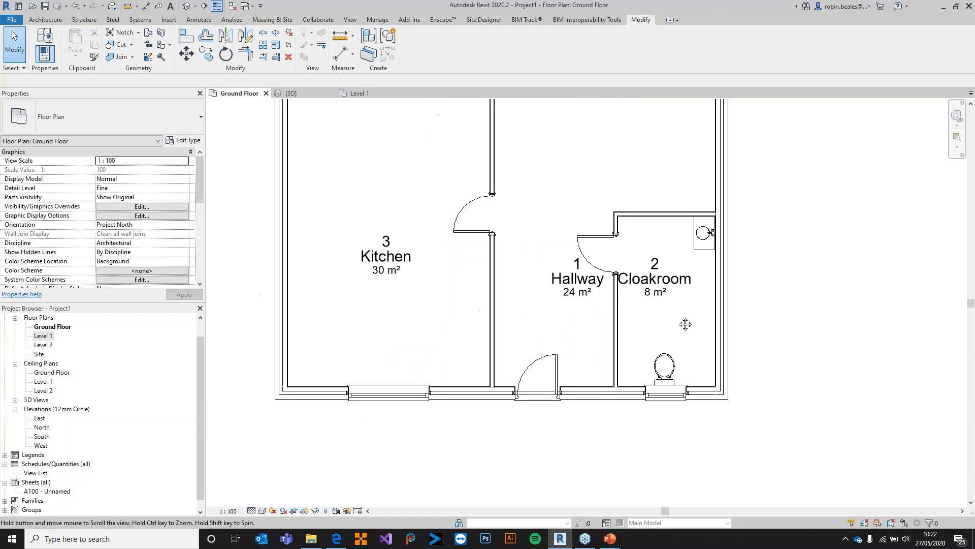
{"action": "scroll", "coordinate": [669, 351], "scroll_direction": "up", "scroll_amount": 1}
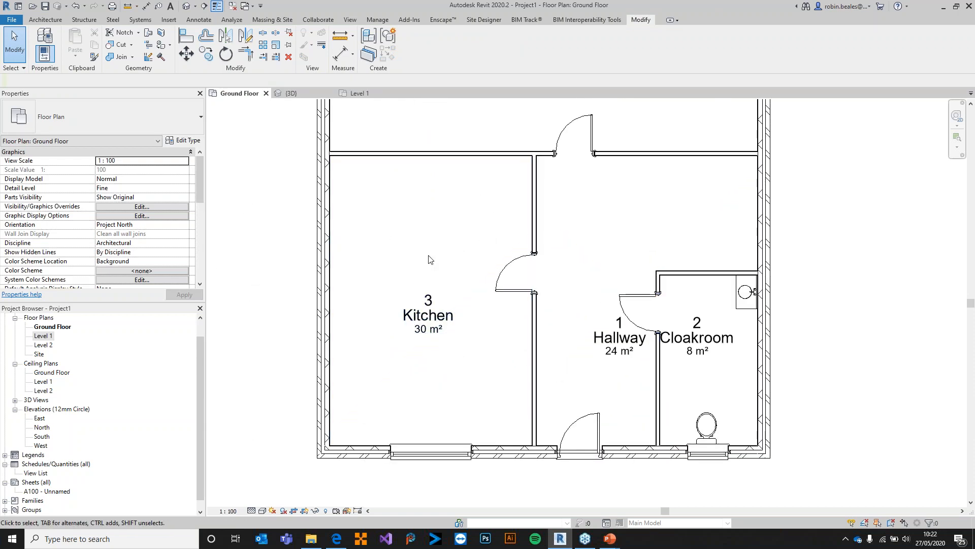
{"action": "middle_click_drag", "start_coordinate": [595, 217], "coordinate": [560, 219]}
{"action": "middle_click_drag", "start_coordinate": [624, 262], "coordinate": [584, 263]}
{"action": "left_click", "coordinate": [33, 19]}
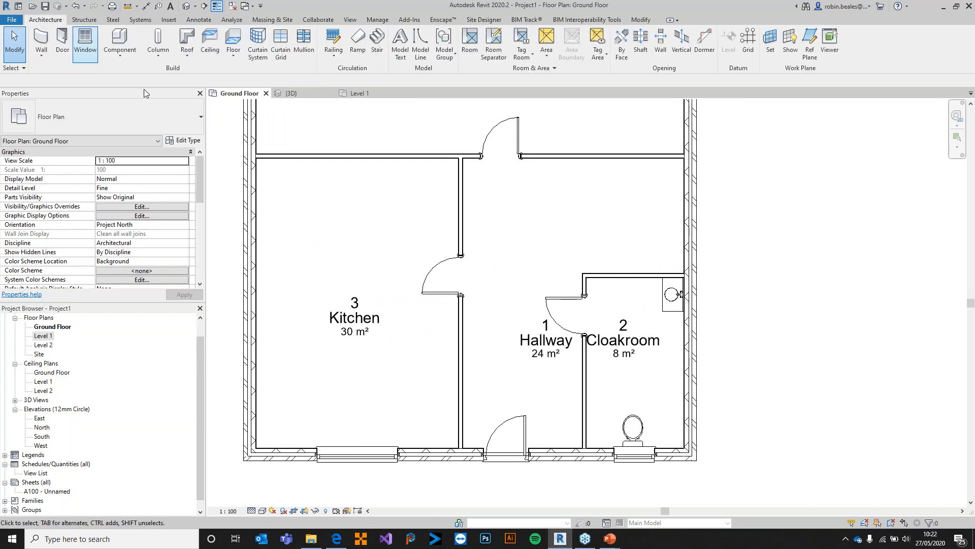
{"action": "left_click", "coordinate": [376, 41]}
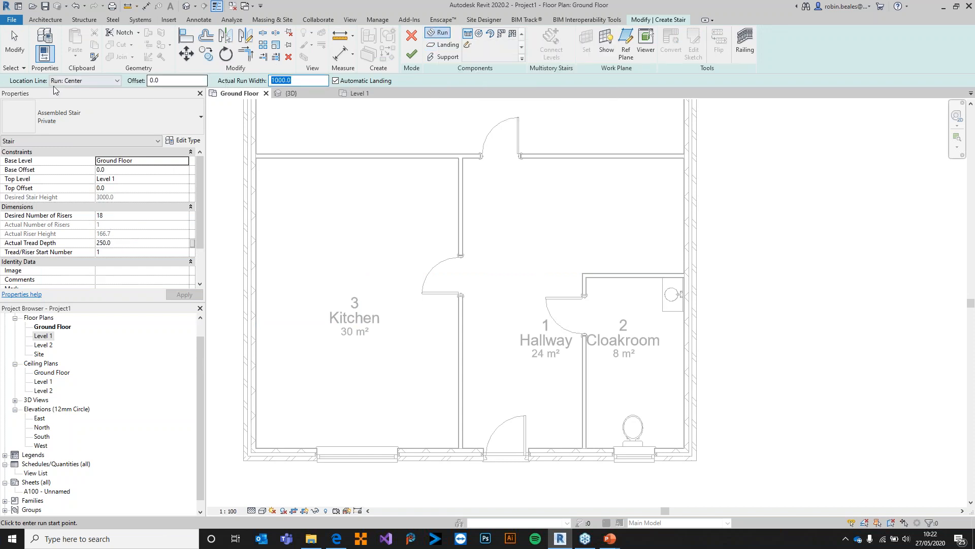
{"action": "left_click", "coordinate": [80, 81]}
{"action": "left_click", "coordinate": [92, 121]}
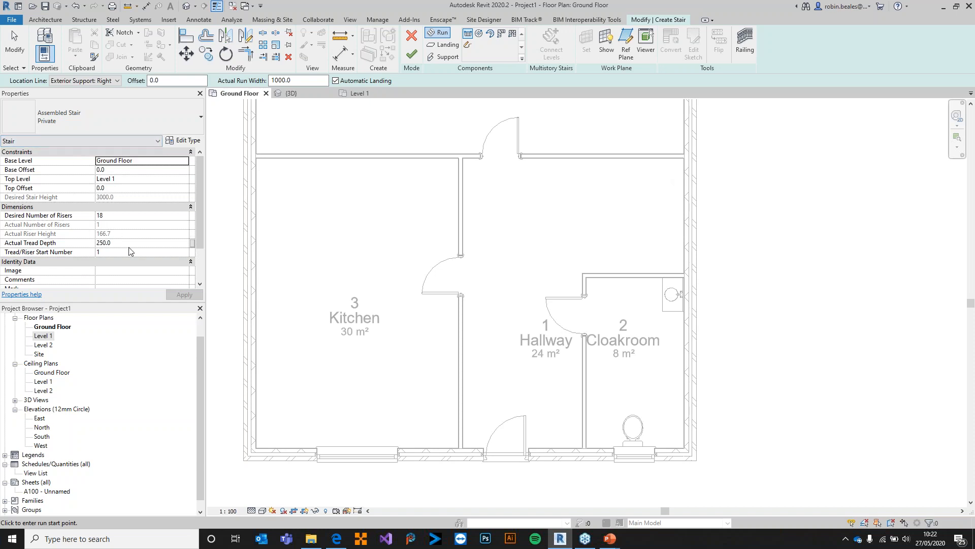
Step: Review the Private assembled stair's type properties and its stair calculator rules
{"action": "left_click", "coordinate": [182, 142]}
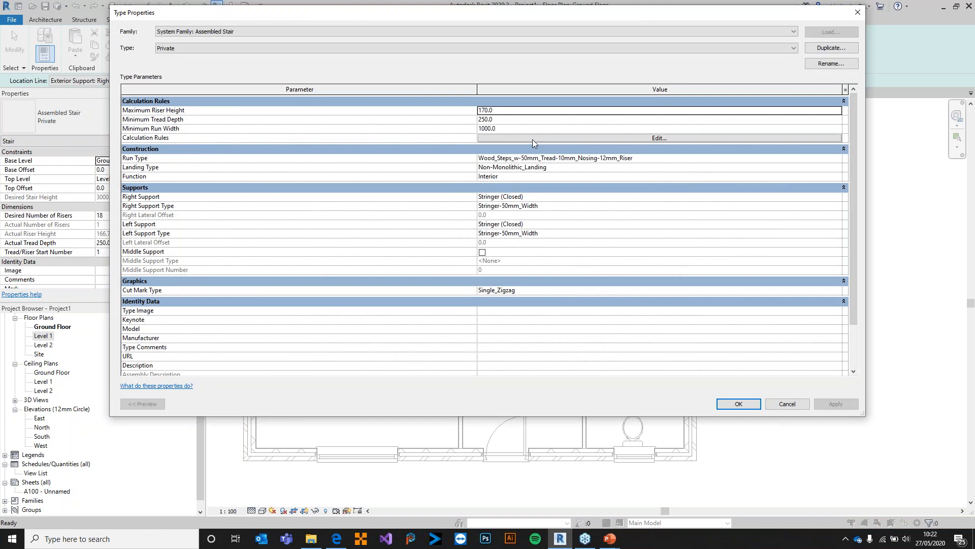
{"action": "left_click", "coordinate": [533, 140]}
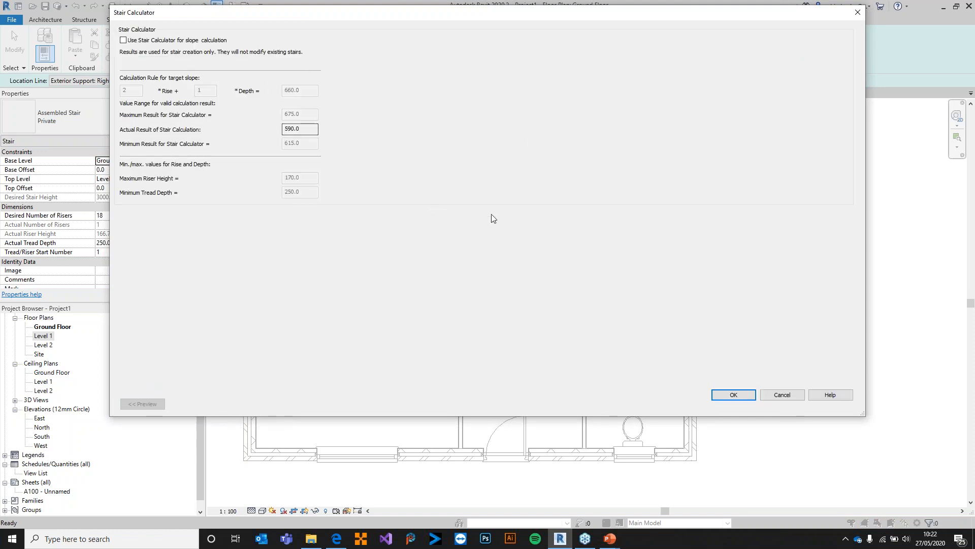
{"action": "left_click", "coordinate": [778, 395]}
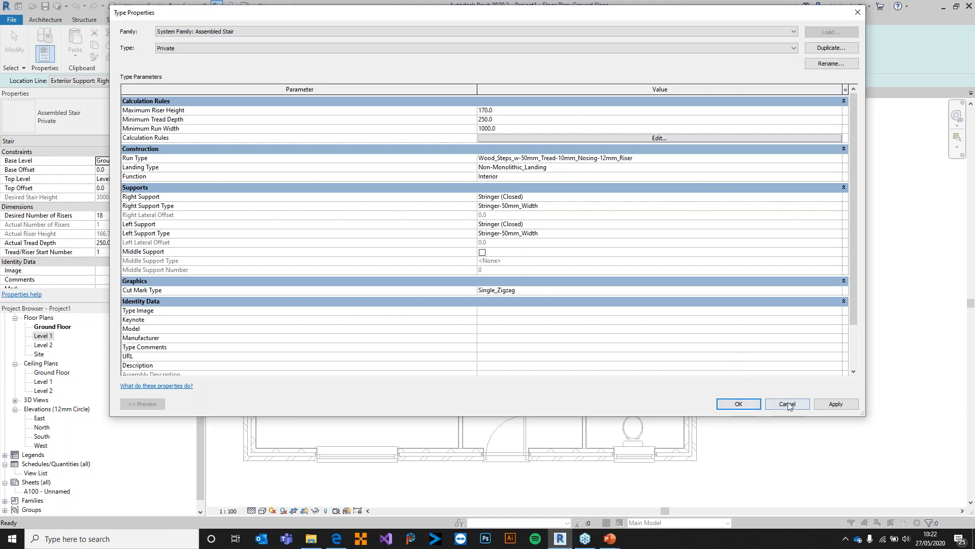
{"action": "left_click", "coordinate": [739, 404]}
Step: Draw a 1000 mm long first stair run along the Cloakroom partition, from its outer corner towards the external side wall
{"action": "scroll", "coordinate": [591, 270], "scroll_direction": "up", "scroll_amount": 5}
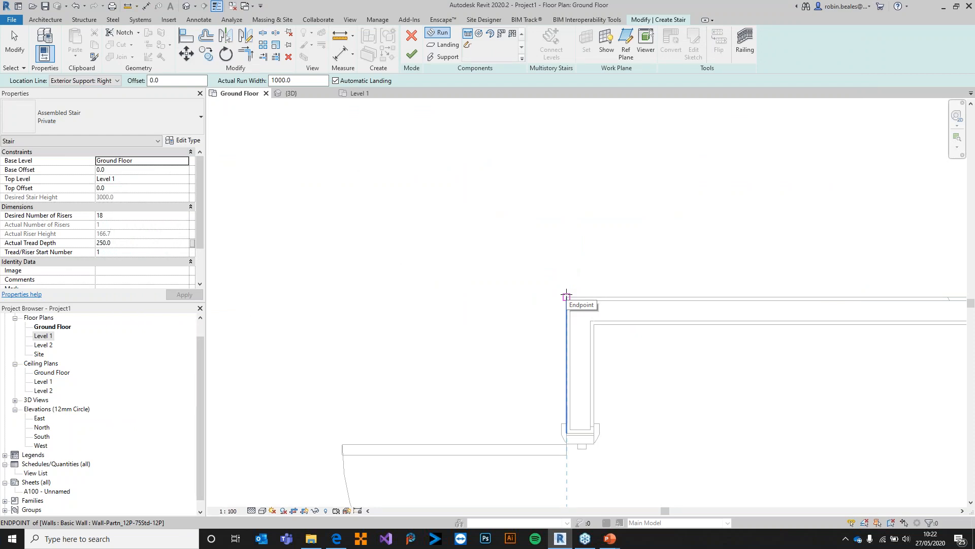
{"action": "scroll", "coordinate": [566, 259], "scroll_direction": "down", "scroll_amount": 5}
{"action": "scroll", "coordinate": [493, 325], "scroll_direction": "up", "scroll_amount": 2}
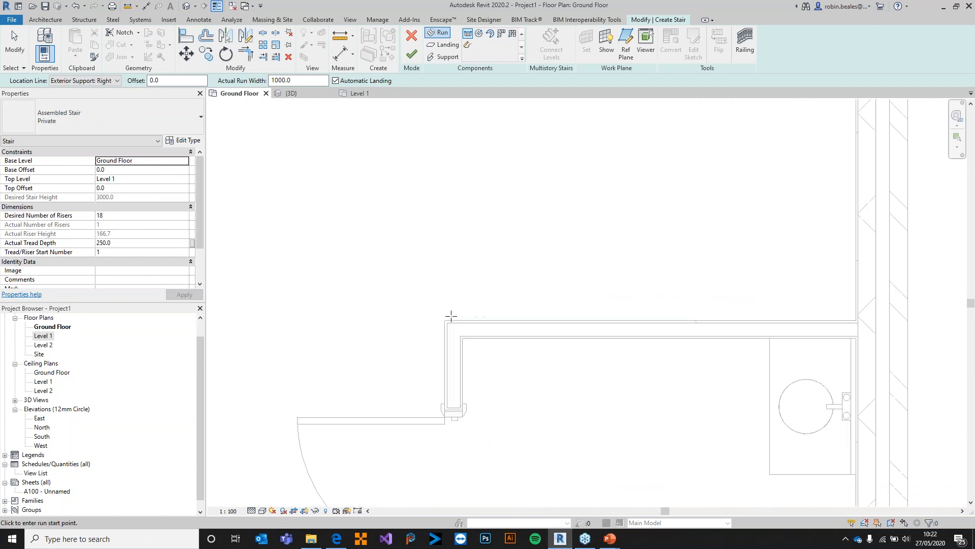
{"action": "left_click", "coordinate": [445, 320]}
{"action": "scroll", "coordinate": [647, 320], "scroll_direction": "down", "scroll_amount": 2}
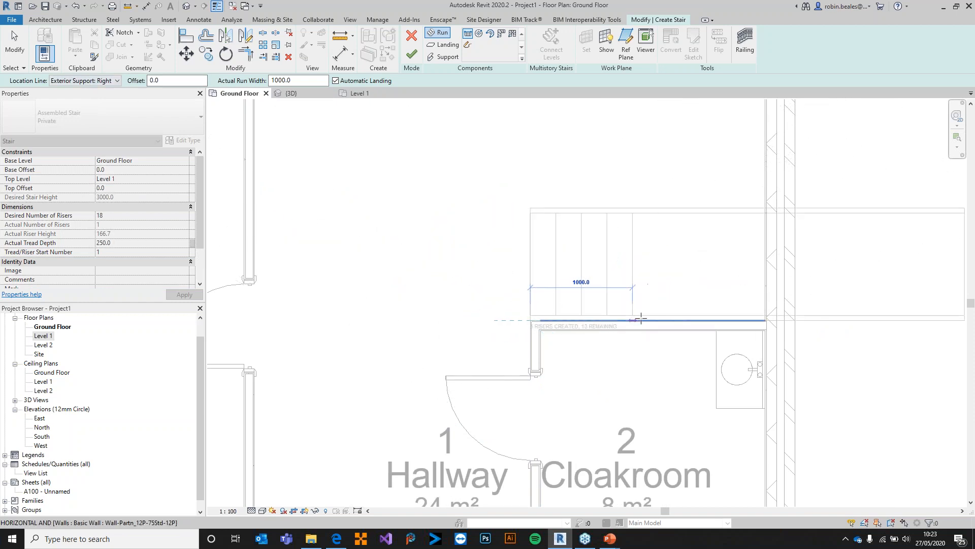
{"action": "left_click", "coordinate": [641, 318]}
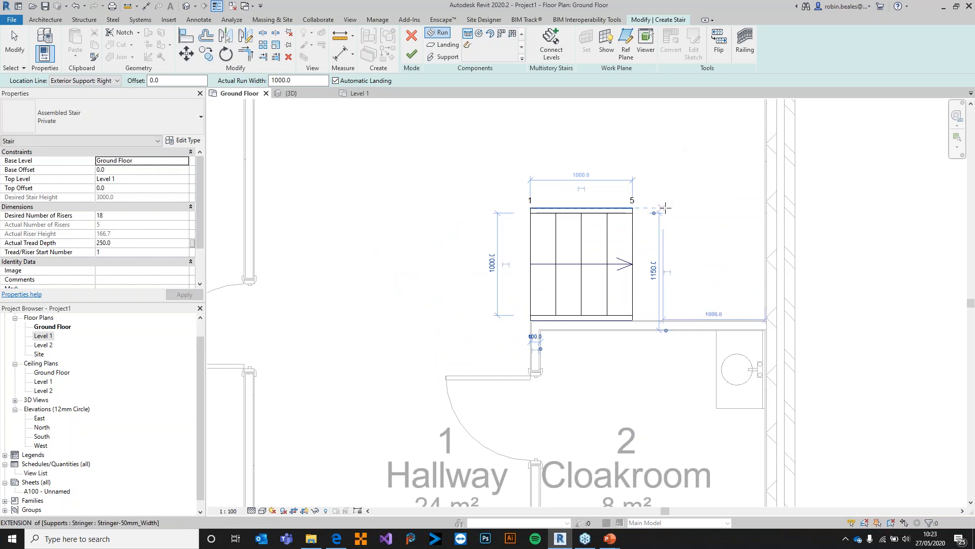
{"action": "left_click", "coordinate": [765, 207]}
{"action": "middle_click_drag", "start_coordinate": [773, 148], "coordinate": [729, 290]}
{"action": "middle_click_drag", "start_coordinate": [720, 158], "coordinate": [712, 256]}
{"action": "scroll", "coordinate": [711, 235], "scroll_direction": "down", "scroll_amount": 2}
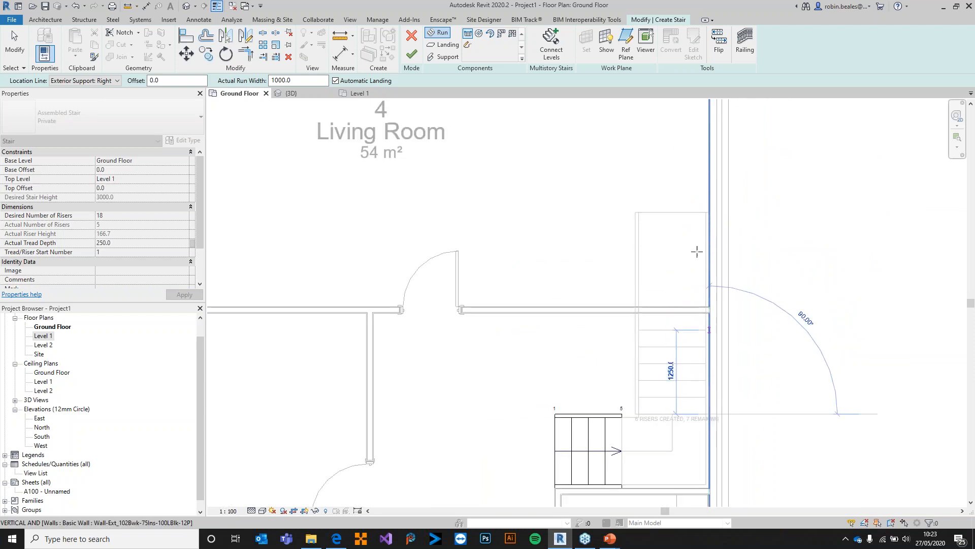
{"action": "key", "text": "Escape"}
{"action": "key", "text": "Escape"}
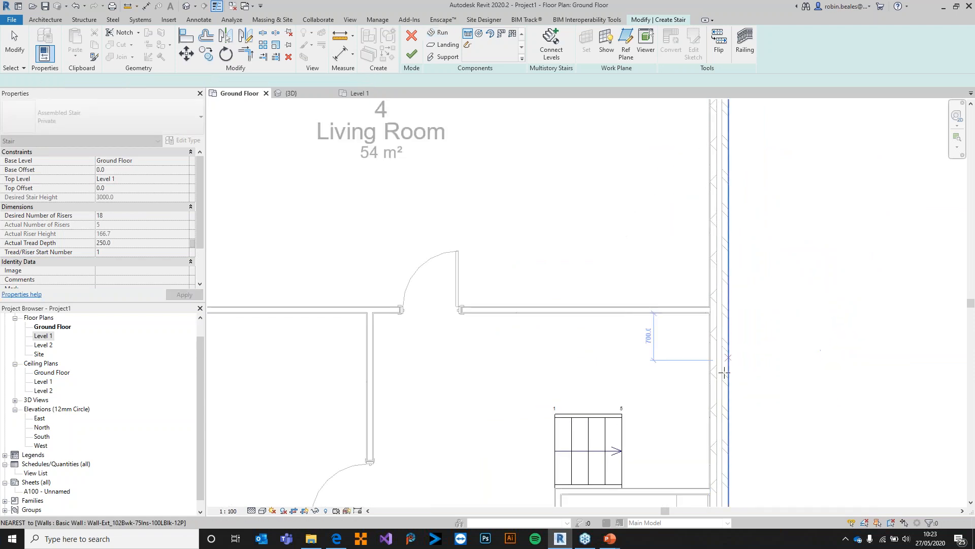
Step: Draw the second stair run along the external side wall from the landing into the Living Room and finish the stair
{"action": "left_click", "coordinate": [710, 401]}
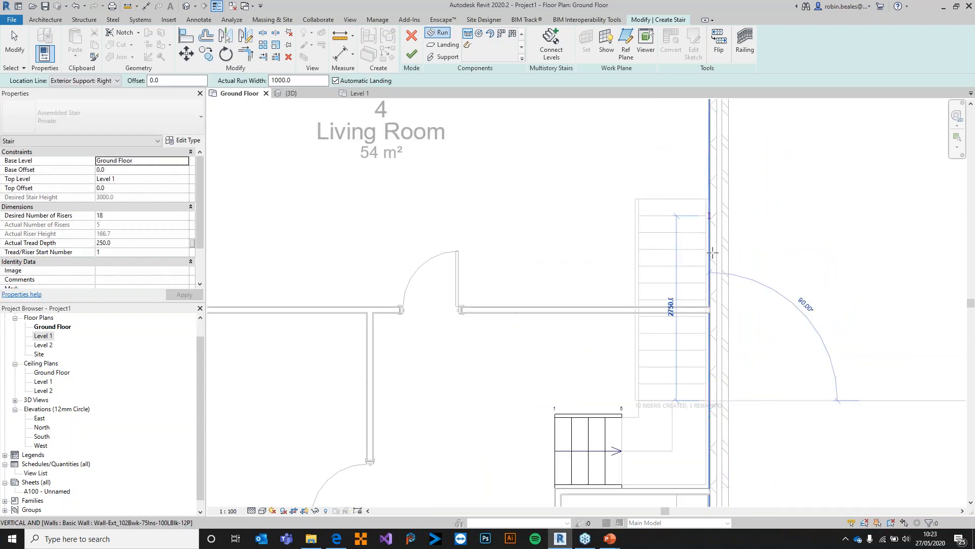
{"action": "left_click", "coordinate": [710, 132]}
{"action": "scroll", "coordinate": [712, 215], "scroll_direction": "down", "scroll_amount": 3}
{"action": "key", "text": "Escape"}
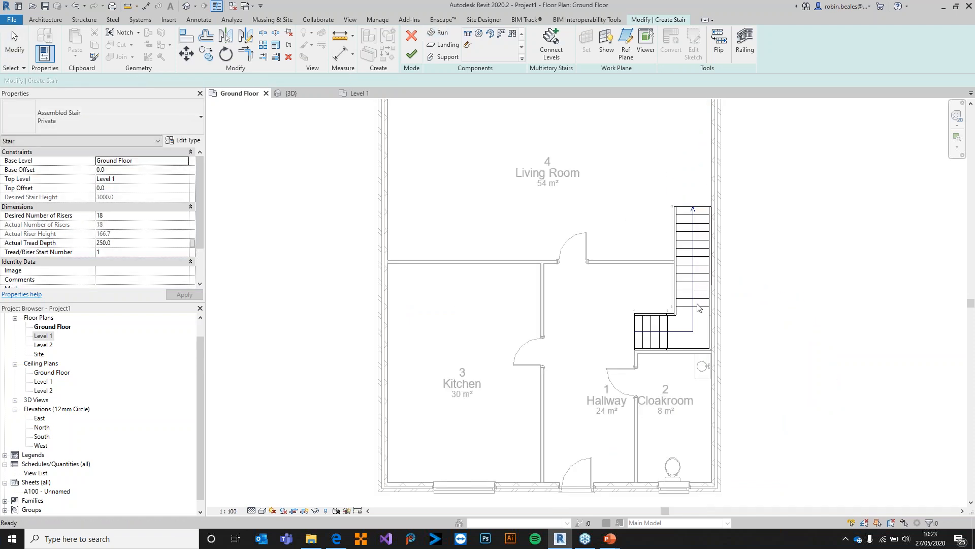
{"action": "scroll", "coordinate": [698, 307], "scroll_direction": "up", "scroll_amount": 3}
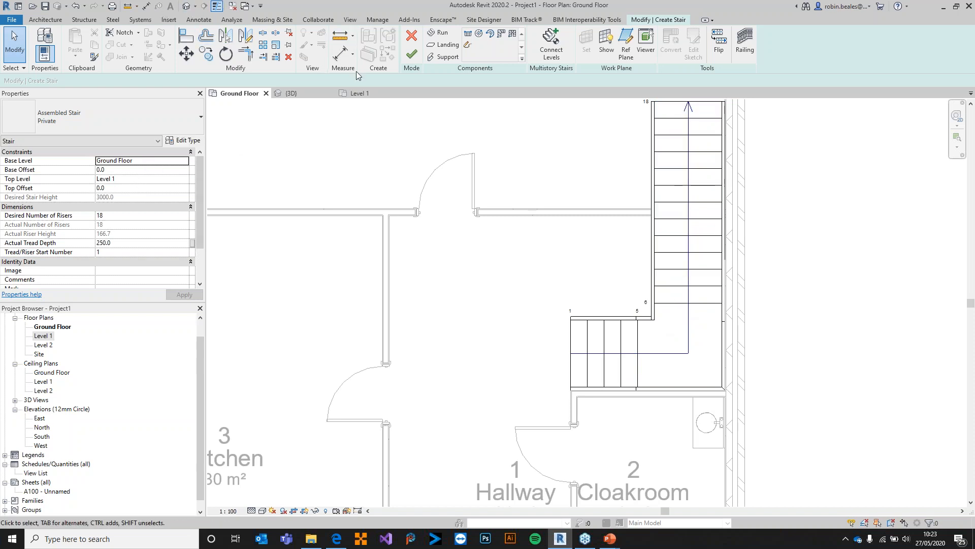
{"action": "left_click", "coordinate": [411, 55]}
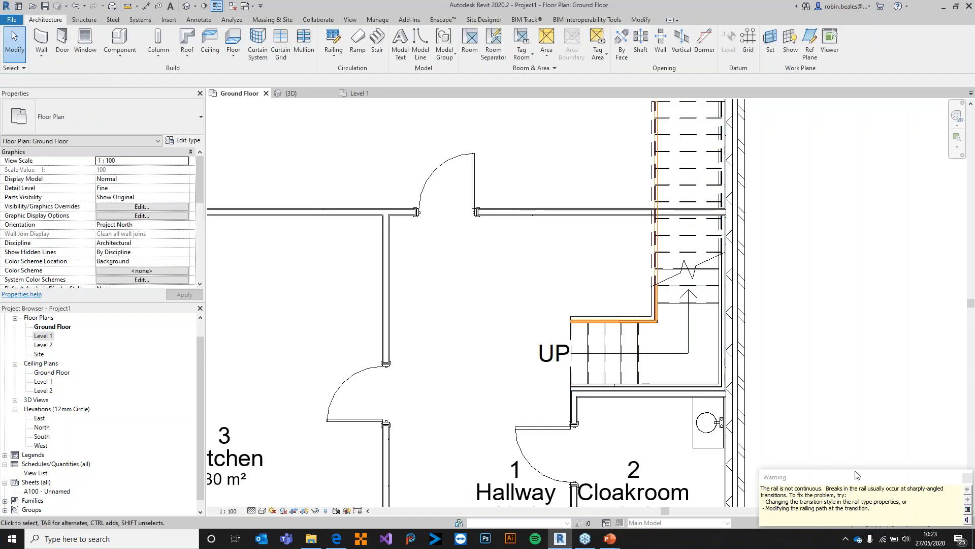
{"action": "left_click", "coordinate": [967, 479]}
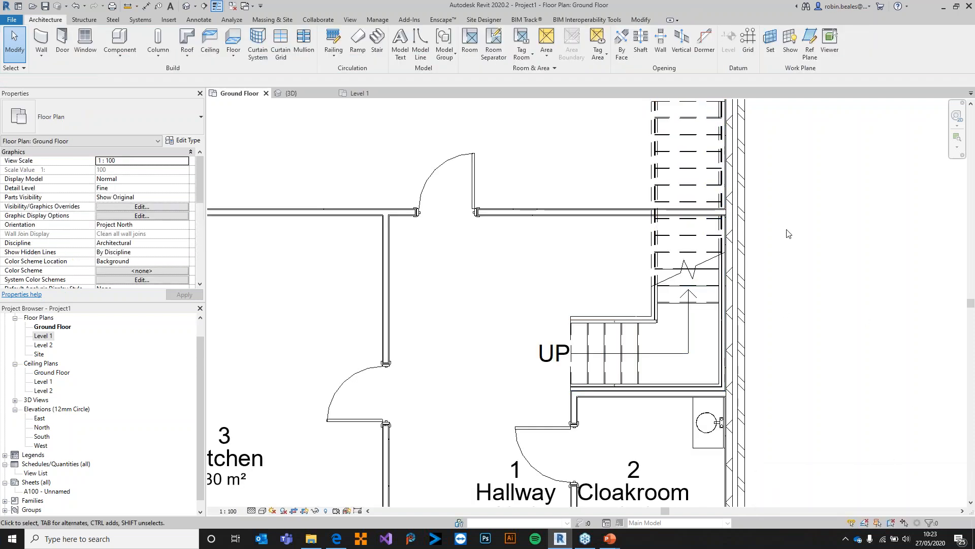
Step: Isolate the stair area with a selection box in 3D and orient the view to face the stair
{"action": "left_click", "coordinate": [196, 7]}
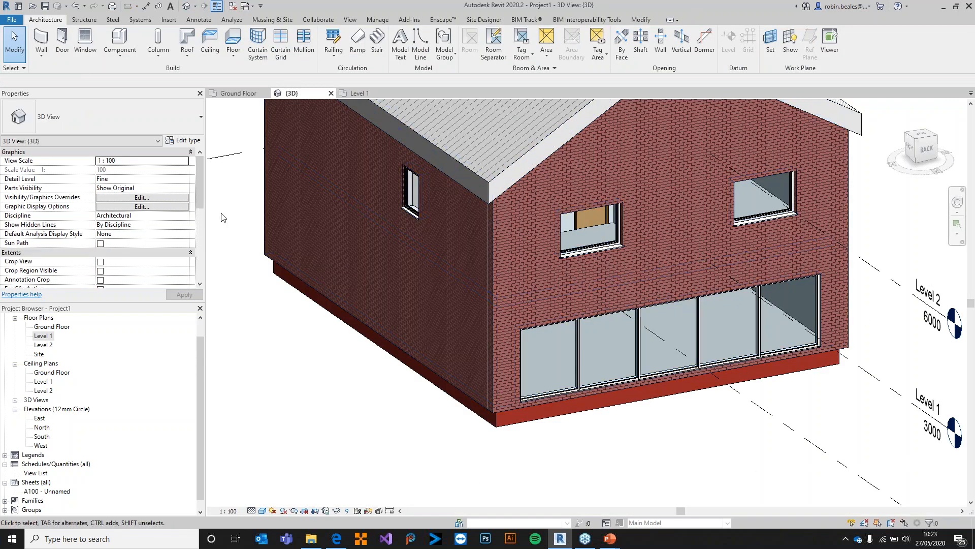
{"action": "left_click", "coordinate": [238, 93]}
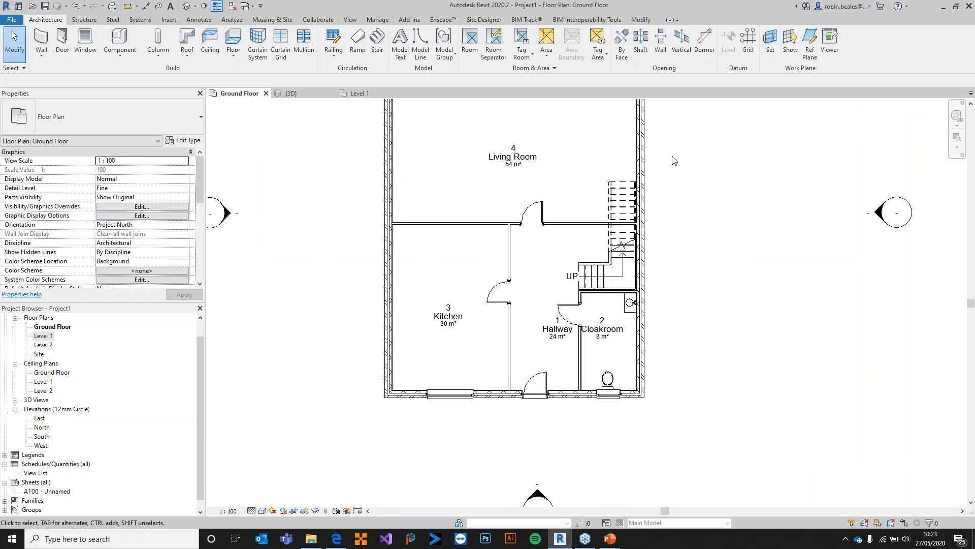
{"action": "left_click_drag", "start_coordinate": [563, 161], "coordinate": [705, 312]}
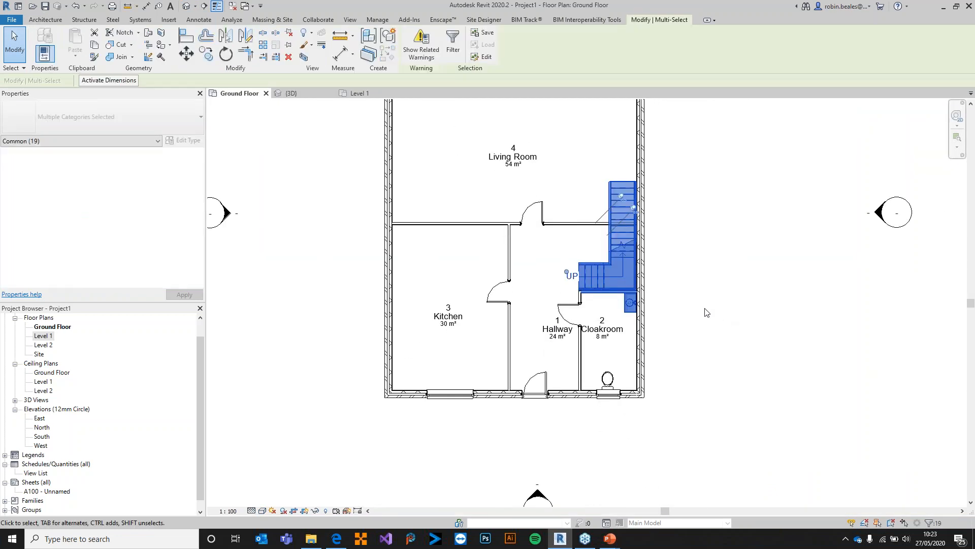
{"action": "left_click", "coordinate": [303, 57]}
{"action": "left_click", "coordinate": [783, 245]}
{"action": "middle_click_drag", "start_coordinate": [744, 273], "coordinate": [698, 257], "text": "shift"}
{"action": "scroll", "coordinate": [748, 321], "scroll_direction": "up", "scroll_amount": 4}
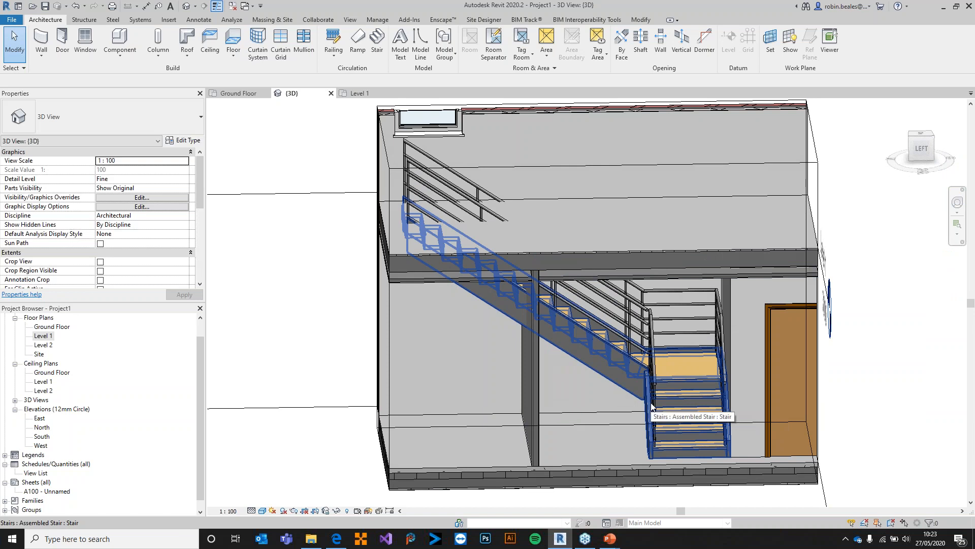
Step: Delete the wall-side stair railing and change the open-side railing to the Glass_Panel-Bottom_Fill type
{"action": "left_click", "coordinate": [680, 291]}
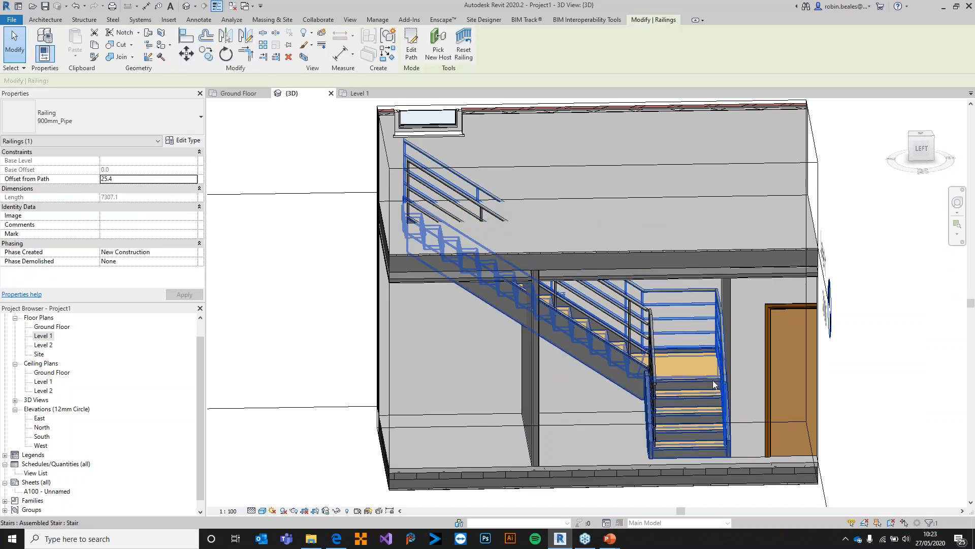
{"action": "key", "text": "Escape"}
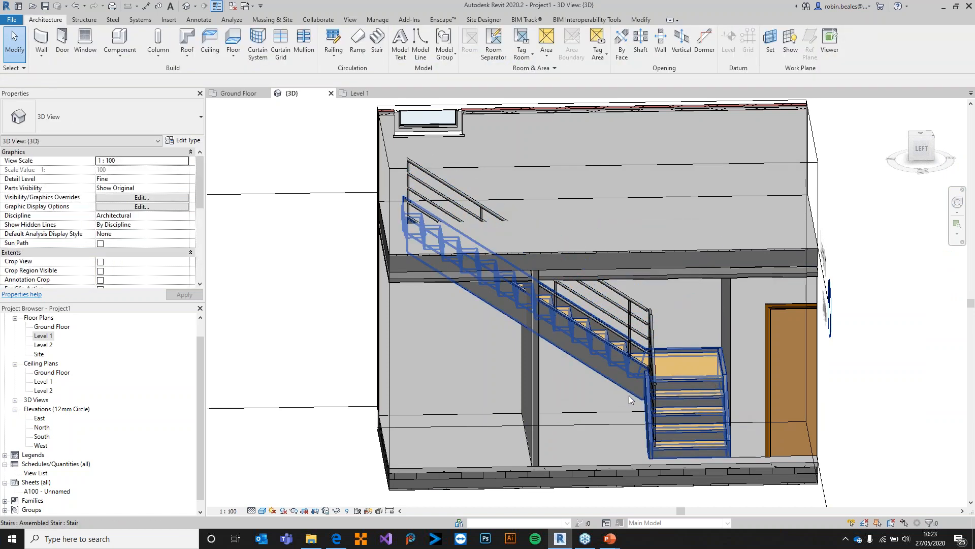
{"action": "left_click", "coordinate": [651, 305]}
{"action": "left_click", "coordinate": [149, 116]}
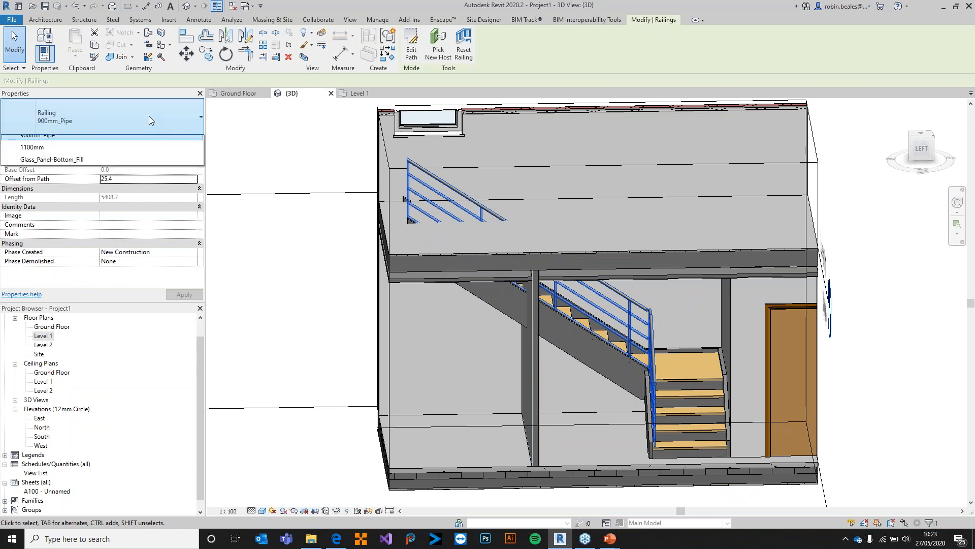
{"action": "left_click", "coordinate": [82, 193]}
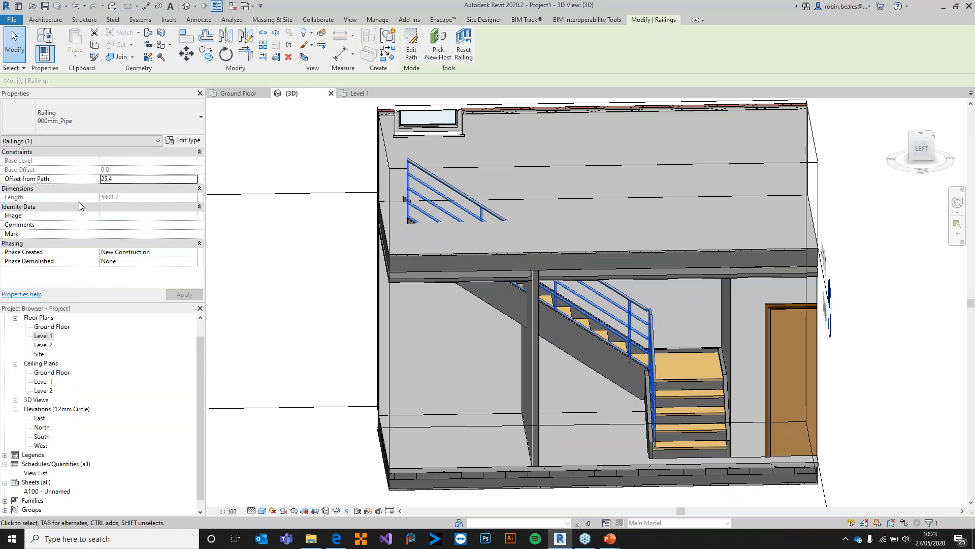
{"action": "left_click", "coordinate": [298, 327]}
{"action": "middle_click_drag", "start_coordinate": [670, 332], "coordinate": [544, 276], "text": "shift"}
{"action": "middle_click_drag", "start_coordinate": [473, 141], "coordinate": [542, 268]}
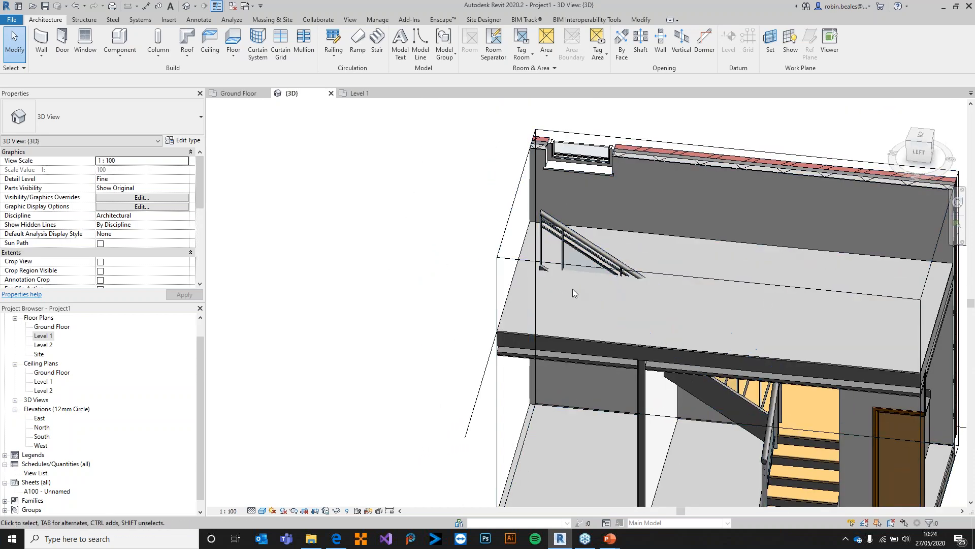
{"action": "middle_click_drag", "start_coordinate": [659, 297], "coordinate": [682, 212], "text": "shift"}
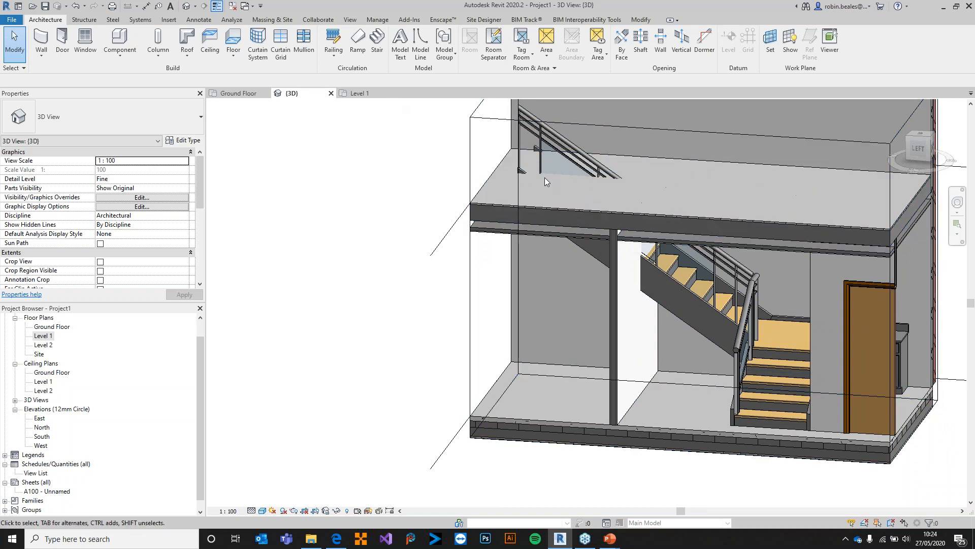
Step: On Level 1, move the partition between Rooms 5 and 6 away from the stair, 2730 mm from the external wall
{"action": "left_click", "coordinate": [355, 94]}
{"action": "scroll", "coordinate": [557, 178], "scroll_direction": "up", "scroll_amount": 5}
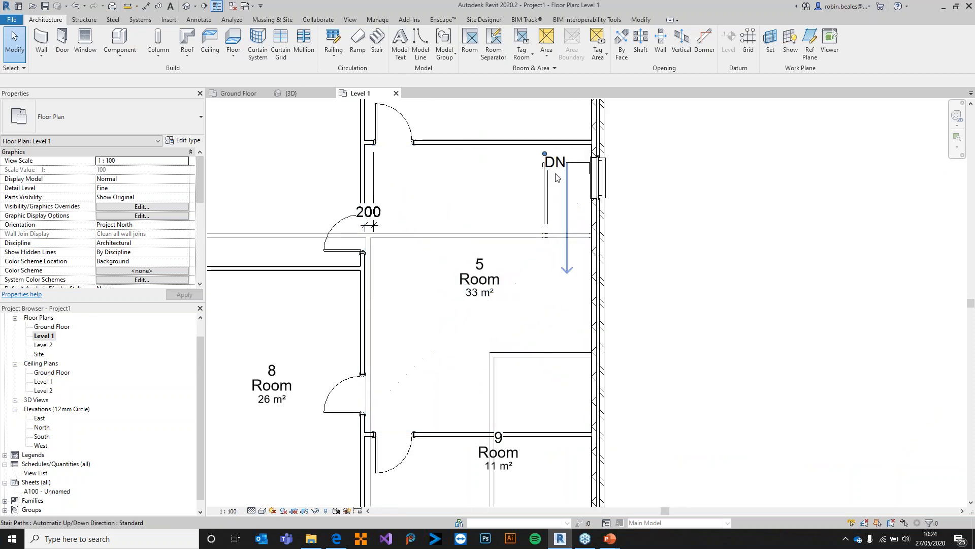
{"action": "middle_click_drag", "start_coordinate": [570, 163], "coordinate": [553, 334]}
{"action": "left_click", "coordinate": [488, 314]}
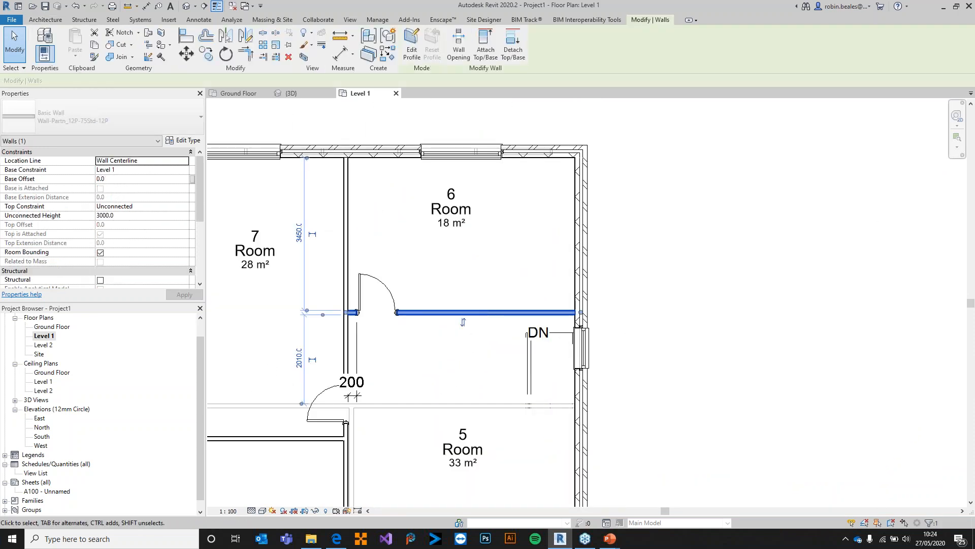
{"action": "left_click_drag", "start_coordinate": [564, 311], "coordinate": [538, 280]}
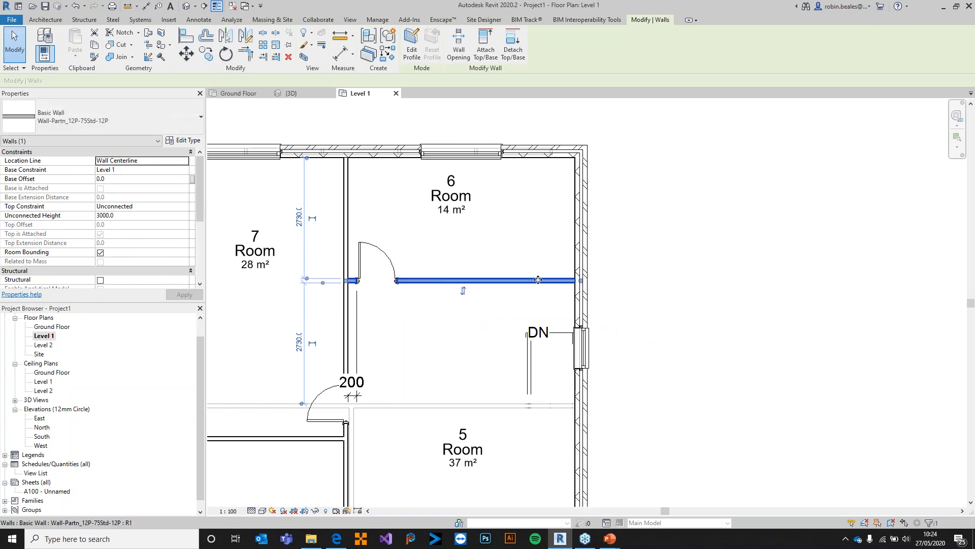
{"action": "left_click", "coordinate": [716, 285]}
{"action": "scroll", "coordinate": [589, 308], "scroll_direction": "down", "scroll_amount": 3}
{"action": "scroll", "coordinate": [558, 333], "scroll_direction": "up", "scroll_amount": 5}
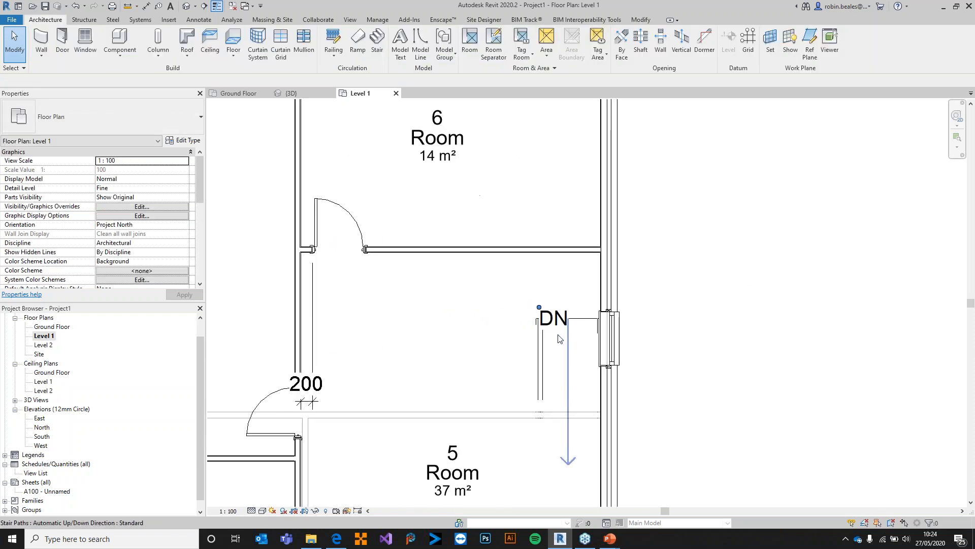
{"action": "scroll", "coordinate": [558, 338], "scroll_direction": "up", "scroll_amount": 1}
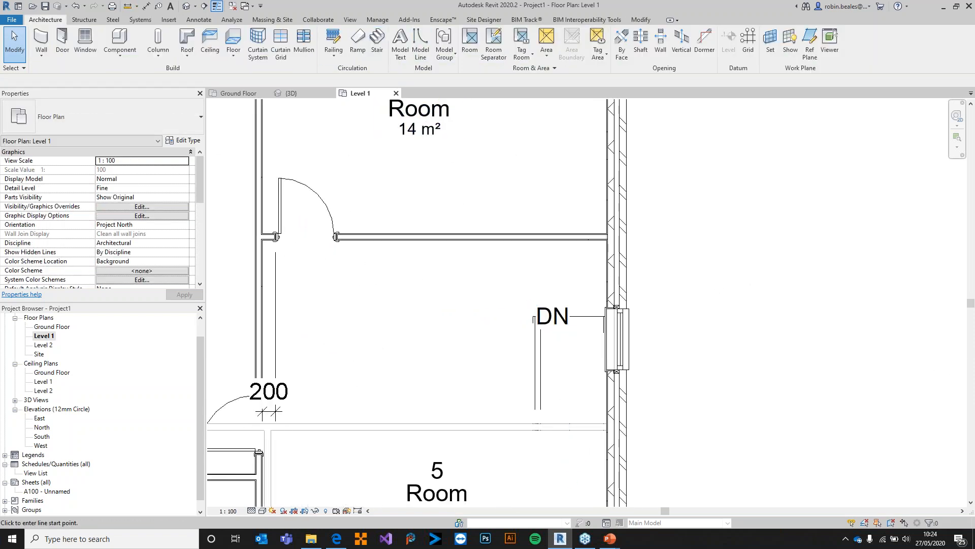
{"action": "left_click", "coordinate": [127, 6]}
{"action": "left_click", "coordinate": [586, 316]}
{"action": "key", "text": "Escape"}
{"action": "key", "text": "Escape"}
{"action": "scroll", "coordinate": [563, 340], "scroll_direction": "up", "scroll_amount": 3}
{"action": "middle_click_drag", "start_coordinate": [586, 381], "coordinate": [553, 304]}
{"action": "scroll", "coordinate": [551, 301], "scroll_direction": "down", "scroll_amount": 2}
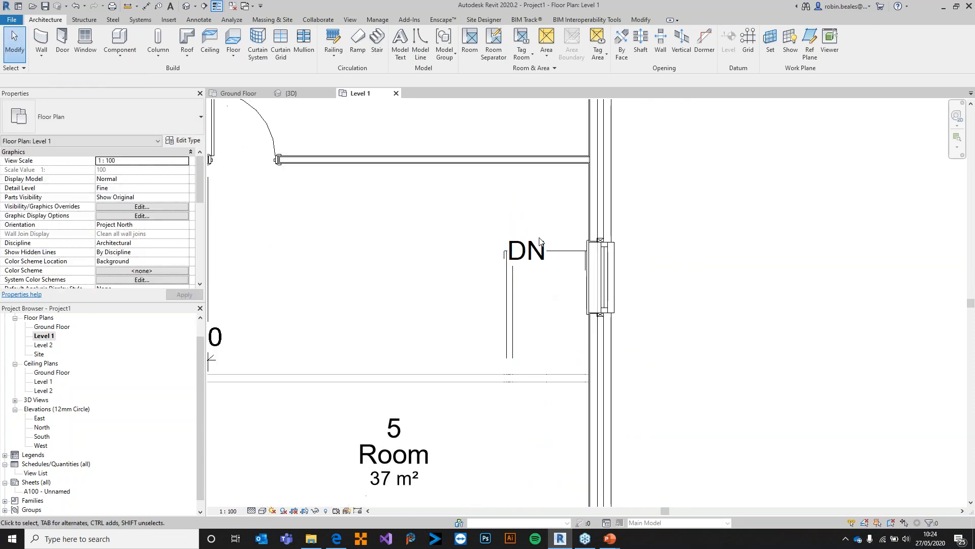
Step: Start a vertical opening in the Level 1 floor and sketch a rectangle about 1200 by 1950 mm around the stair head
{"action": "middle_click_drag", "start_coordinate": [540, 215], "coordinate": [544, 169]}
{"action": "left_click", "coordinate": [682, 43]}
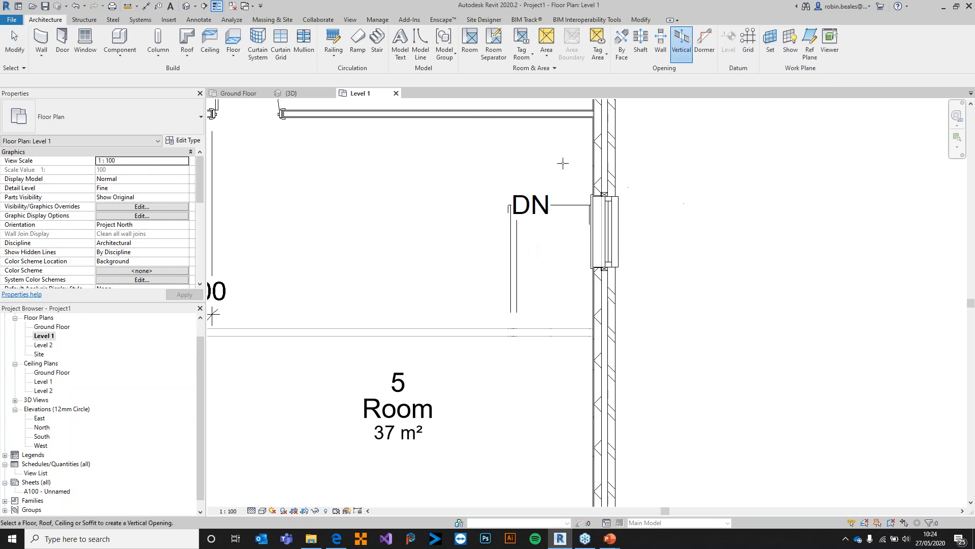
{"action": "scroll", "coordinate": [589, 166], "scroll_direction": "down", "scroll_amount": 3}
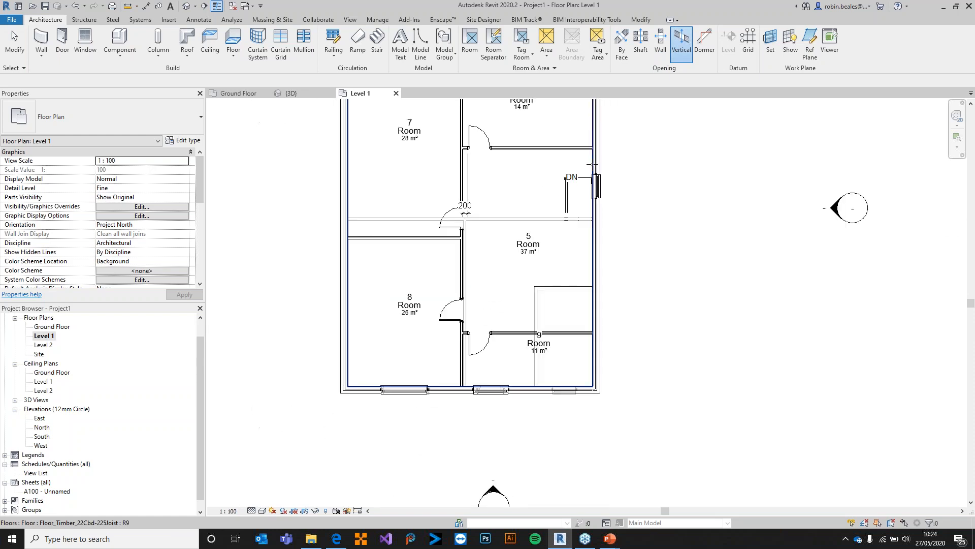
{"action": "scroll", "coordinate": [589, 165], "scroll_direction": "up", "scroll_amount": 5}
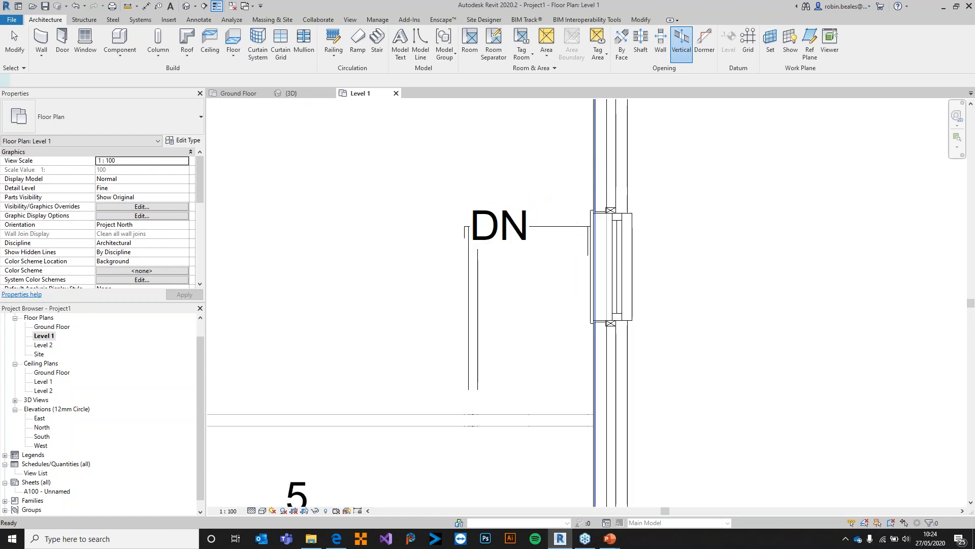
{"action": "left_click", "coordinate": [590, 167]}
{"action": "left_click", "coordinate": [453, 185]}
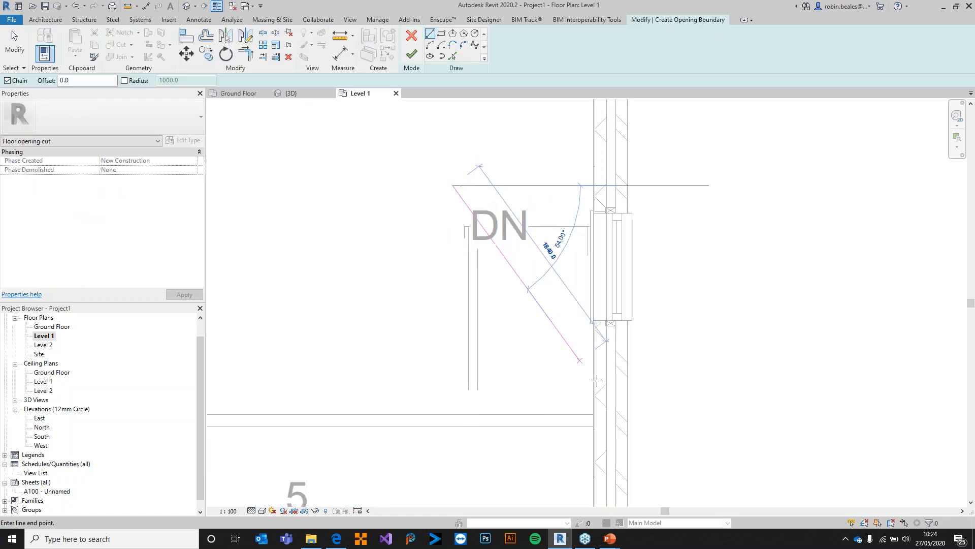
{"action": "left_click", "coordinate": [593, 185]}
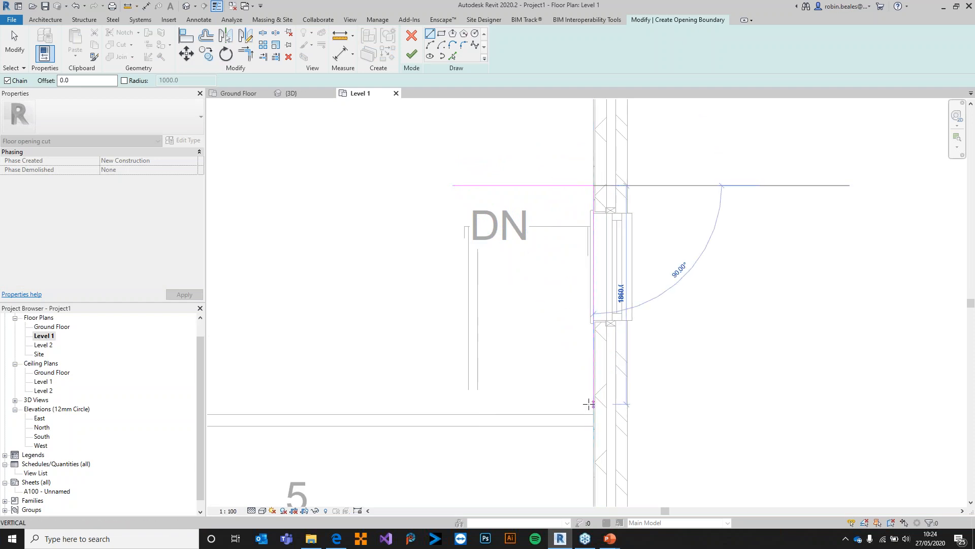
{"action": "left_click", "coordinate": [593, 414]}
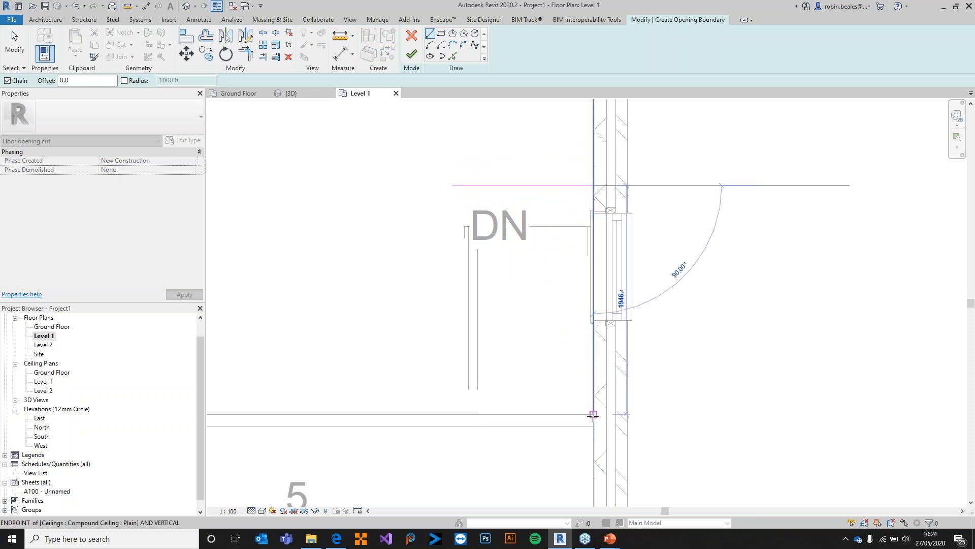
{"action": "left_click", "coordinate": [453, 413]}
{"action": "right_click", "coordinate": [453, 409]}
{"action": "left_click", "coordinate": [437, 158]}
{"action": "left_click", "coordinate": [452, 185]}
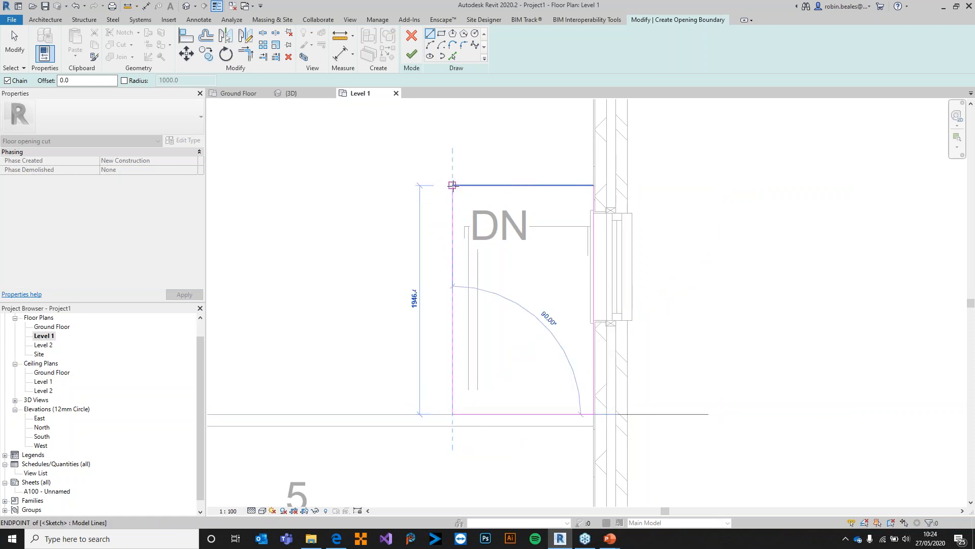
Step: Shift the opening's upper edge to the stair head and its inner edge to the stair side, and finish the opening
{"action": "key", "text": "Escape"}
{"action": "left_click_drag", "start_coordinate": [522, 185], "coordinate": [529, 227]}
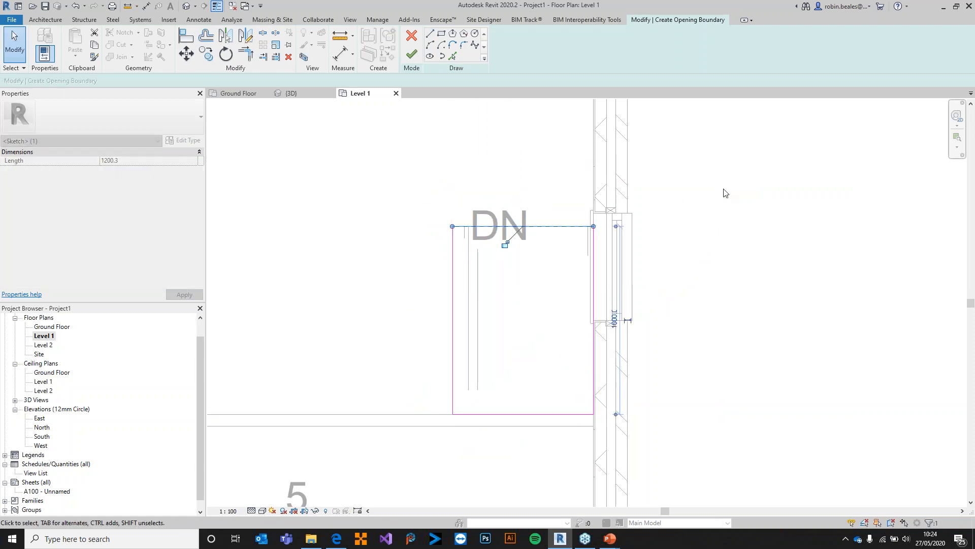
{"action": "left_click", "coordinate": [656, 230]}
{"action": "left_click_drag", "start_coordinate": [467, 298], "coordinate": [470, 300]}
{"action": "left_click", "coordinate": [407, 274]}
{"action": "scroll", "coordinate": [472, 241], "scroll_direction": "up", "scroll_amount": 2}
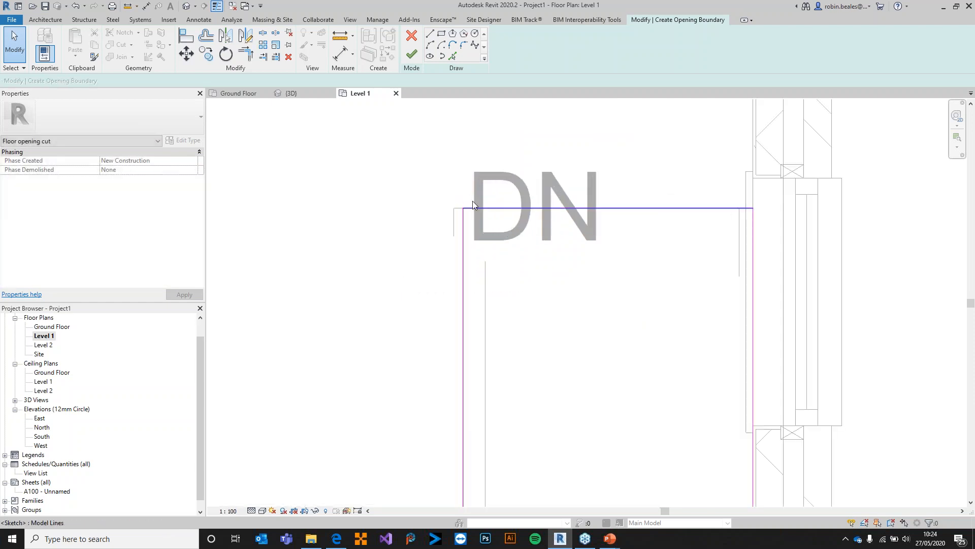
{"action": "scroll", "coordinate": [486, 207], "scroll_direction": "down", "scroll_amount": 2}
{"action": "left_click", "coordinate": [411, 54]}
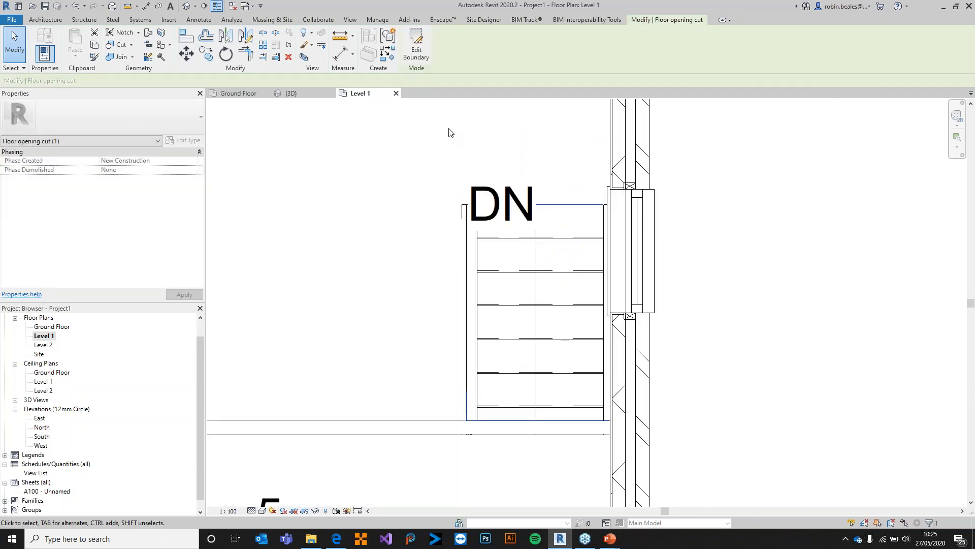
Step: Edit the floor opening's boundary in 3D, lengthening it along the stair to 2700 mm, and finish the edit
{"action": "left_click", "coordinate": [187, 7]}
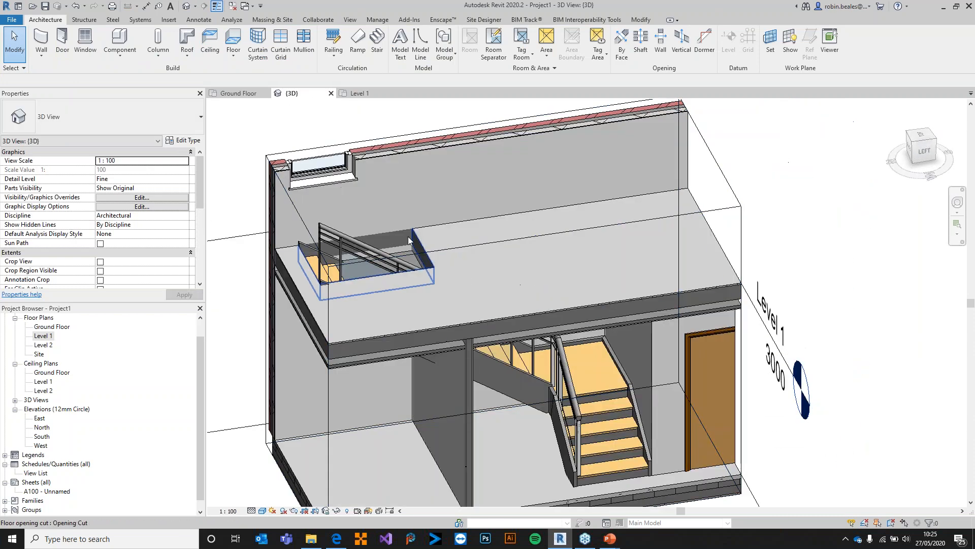
{"action": "left_click", "coordinate": [409, 241]}
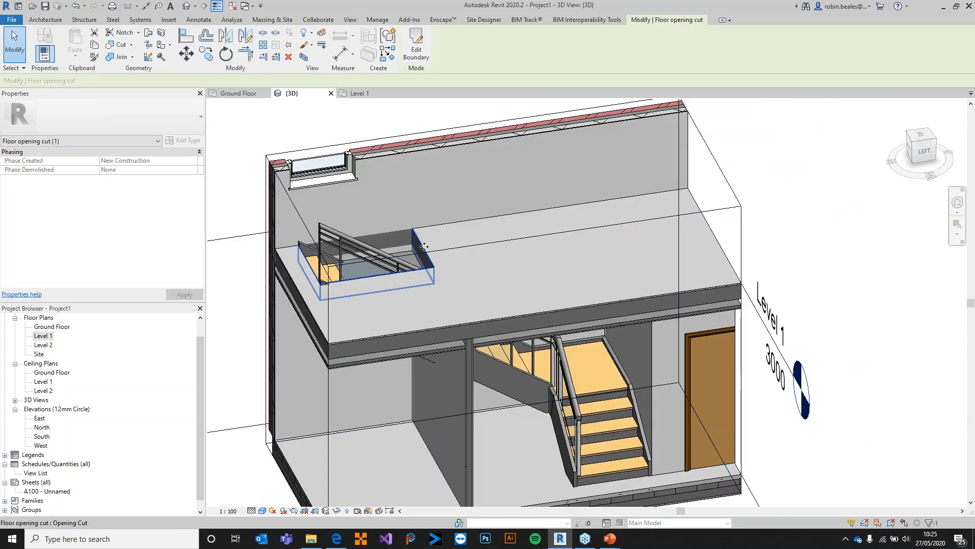
{"action": "left_click", "coordinate": [415, 46]}
{"action": "left_click_drag", "start_coordinate": [420, 250], "coordinate": [499, 239]}
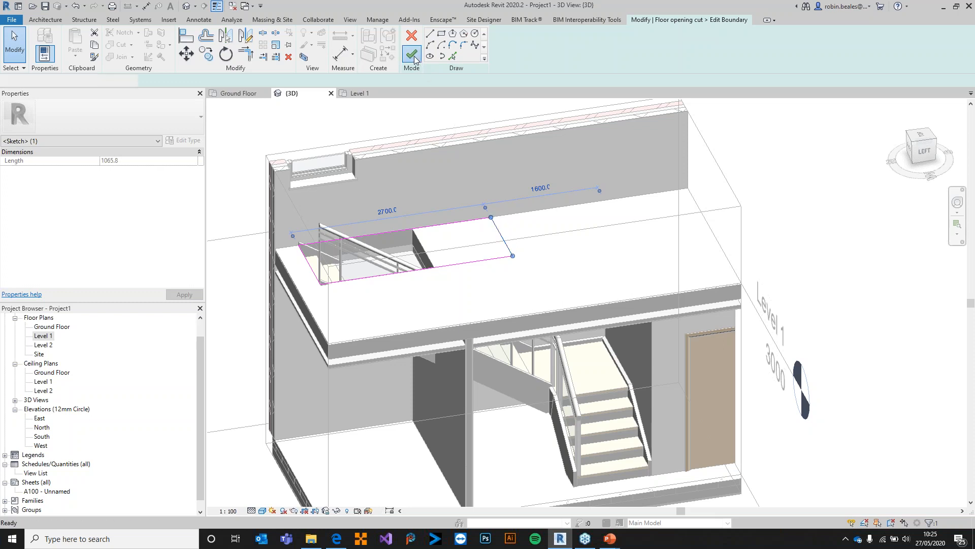
{"action": "left_click", "coordinate": [412, 54]}
{"action": "middle_click_drag", "start_coordinate": [457, 305], "coordinate": [490, 269]}
{"action": "middle_click_drag", "start_coordinate": [468, 193], "coordinate": [471, 187]}
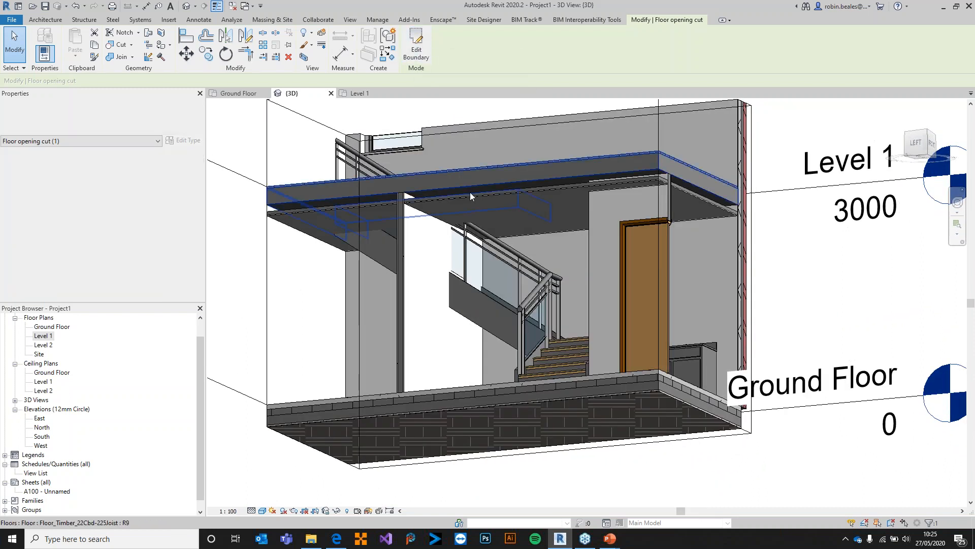
Step: Review the boundary sketch of the Level 1 floor opening at the stair head
{"action": "left_click", "coordinate": [521, 183]}
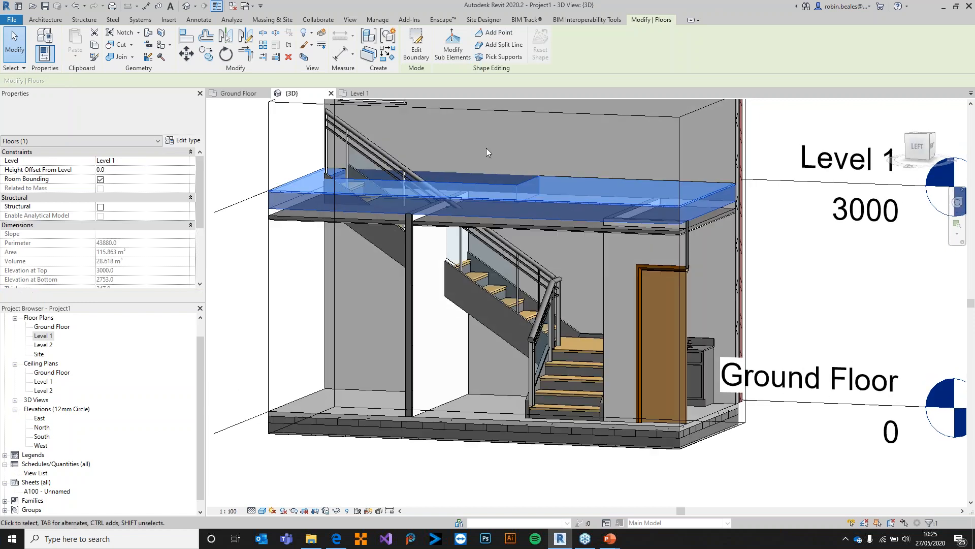
{"action": "key", "text": "Escape"}
{"action": "left_click", "coordinate": [485, 179]}
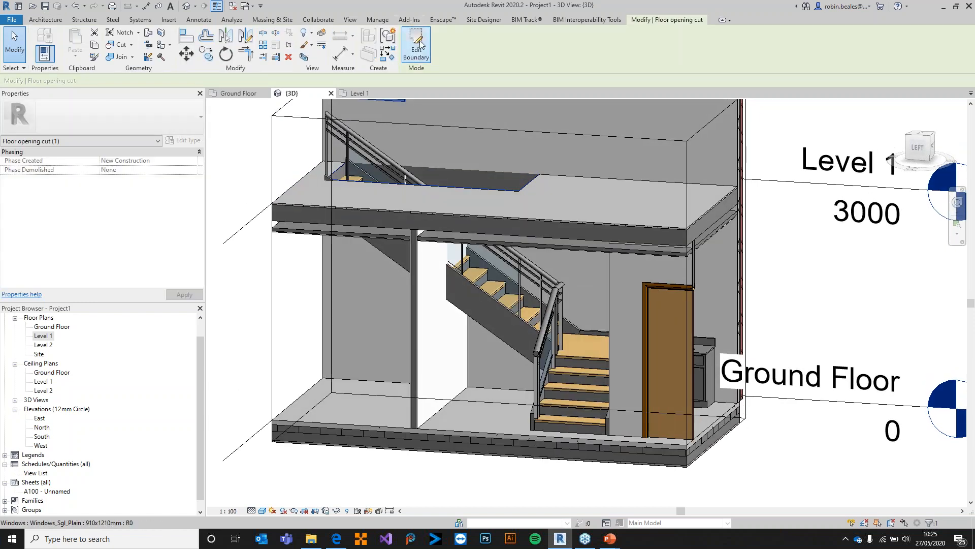
{"action": "left_click", "coordinate": [417, 45]}
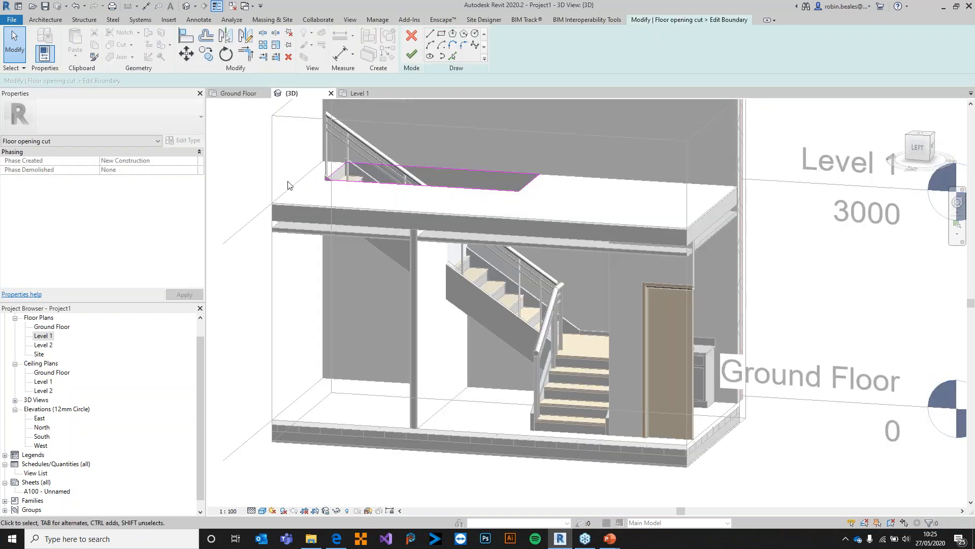
{"action": "left_click", "coordinate": [412, 53]}
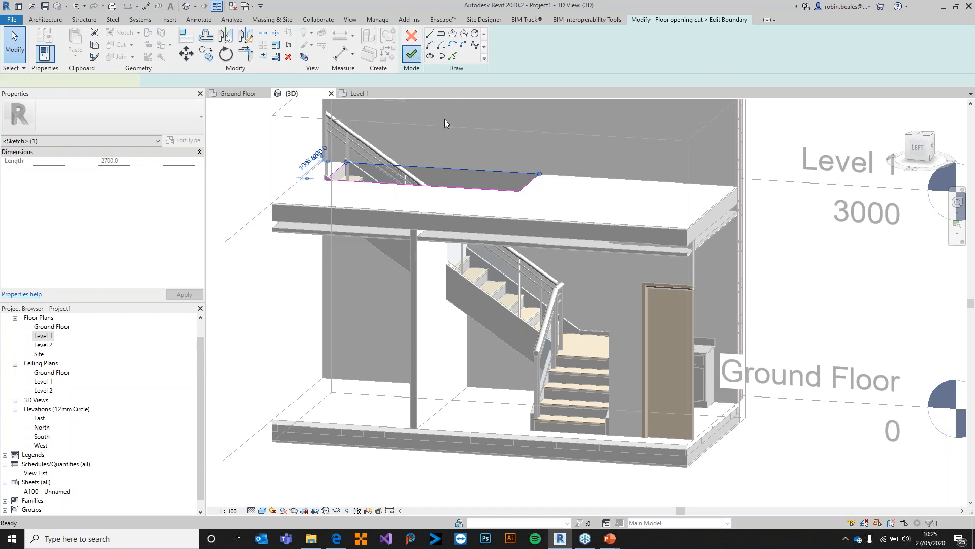
{"action": "left_click", "coordinate": [336, 232]}
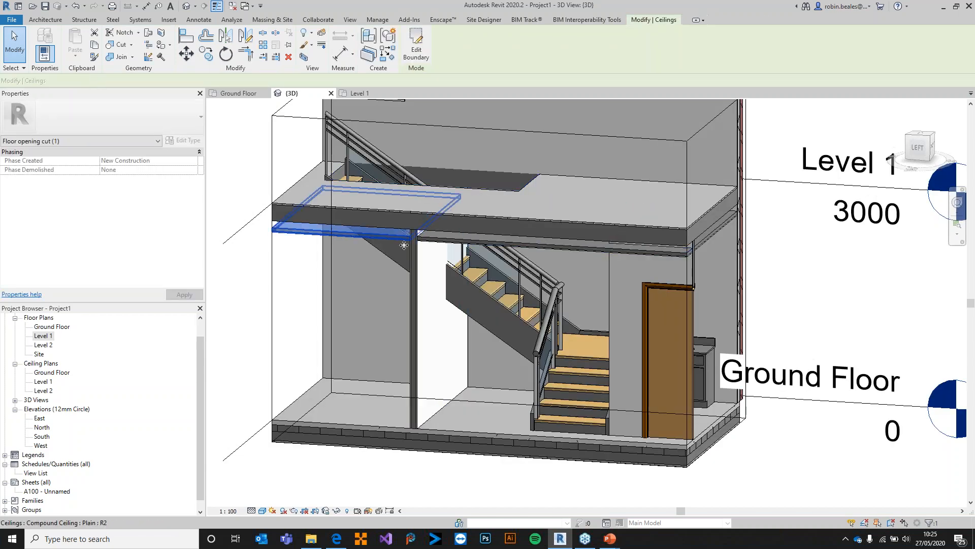
{"action": "left_click", "coordinate": [276, 291]}
Step: Edit the profile of the Ground Floor partition under the stair, picking a vertical line at the side of the upper flight
{"action": "middle_click_drag", "start_coordinate": [489, 214], "coordinate": [498, 240], "text": "shift"}
{"action": "scroll", "coordinate": [409, 340], "scroll_direction": "down", "scroll_amount": 1}
{"action": "scroll", "coordinate": [409, 320], "scroll_direction": "up", "scroll_amount": 3}
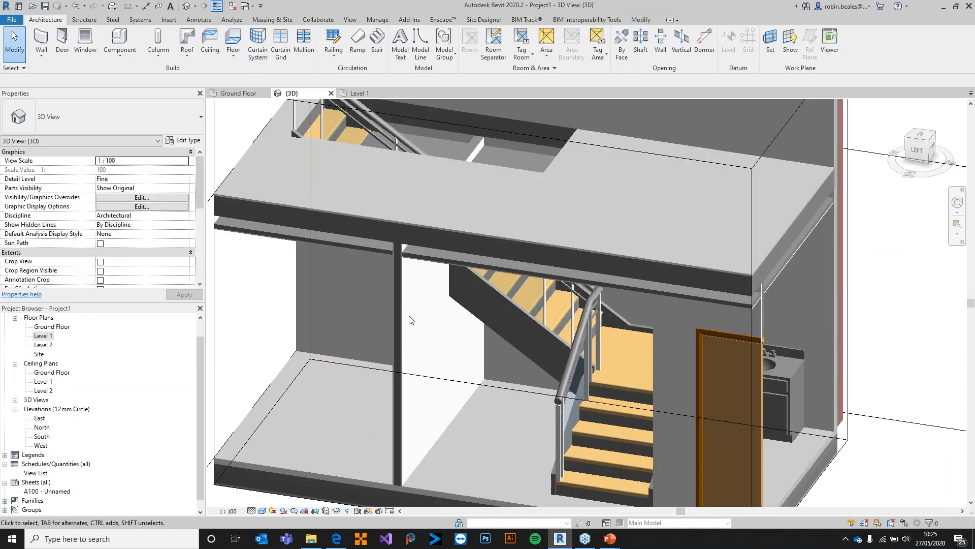
{"action": "left_click", "coordinate": [399, 311]}
{"action": "middle_click_drag", "start_coordinate": [399, 311], "coordinate": [448, 290], "text": "shift"}
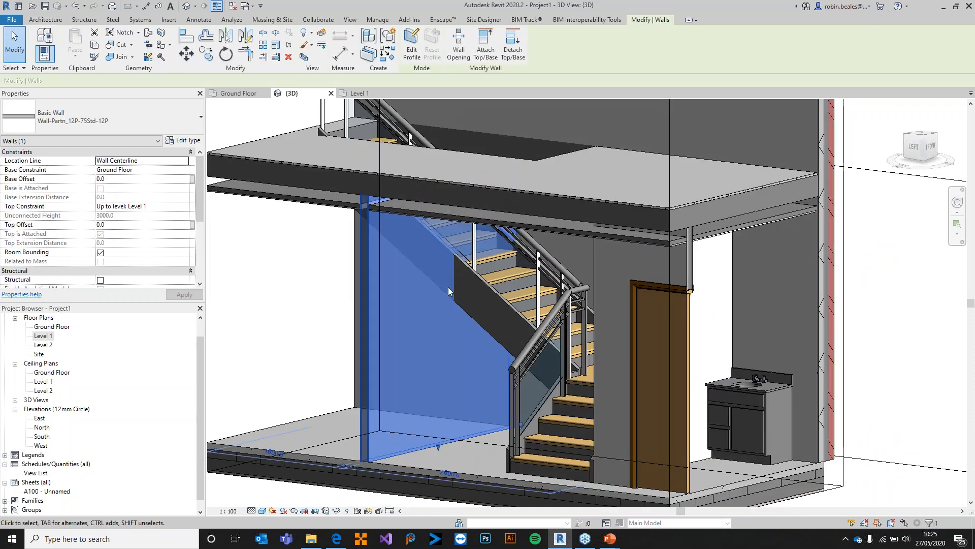
{"action": "left_click", "coordinate": [409, 50]}
{"action": "left_click", "coordinate": [551, 275]}
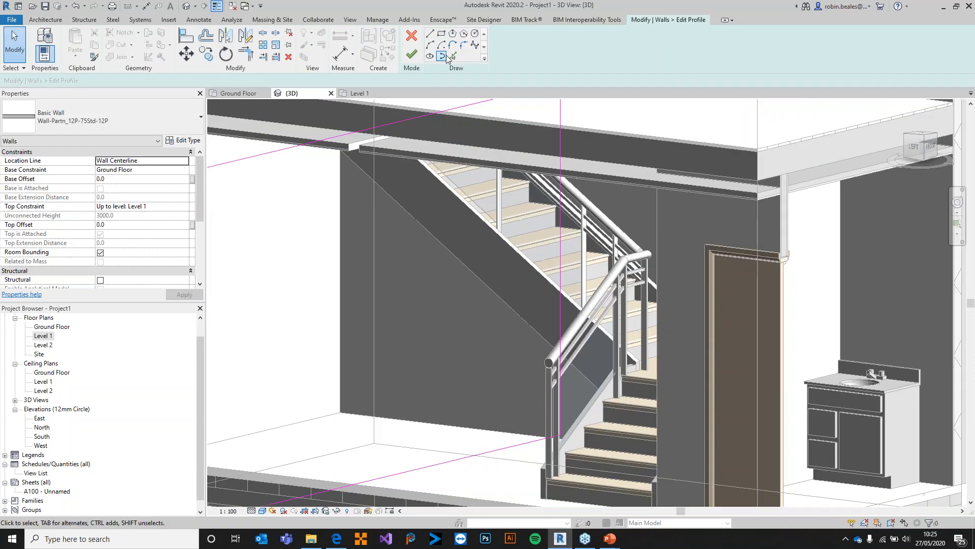
{"action": "left_click", "coordinate": [453, 56]}
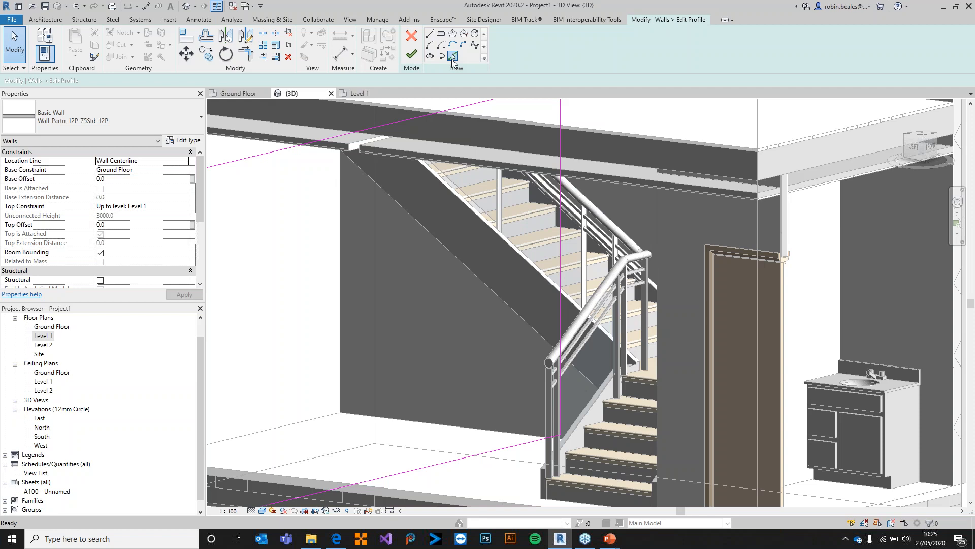
{"action": "scroll", "coordinate": [459, 253], "scroll_direction": "down", "scroll_amount": 2}
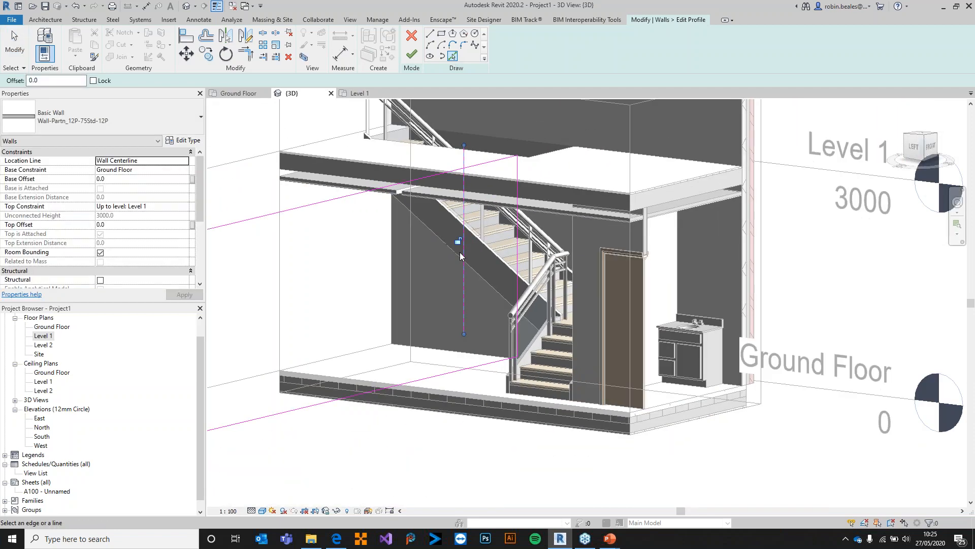
{"action": "middle_click_drag", "start_coordinate": [492, 306], "coordinate": [484, 140], "text": "shift"}
Step: Trim the partition profile's top line back to the vertical line at the side of the flight
{"action": "key", "text": "t"}
{"action": "key", "text": "r"}
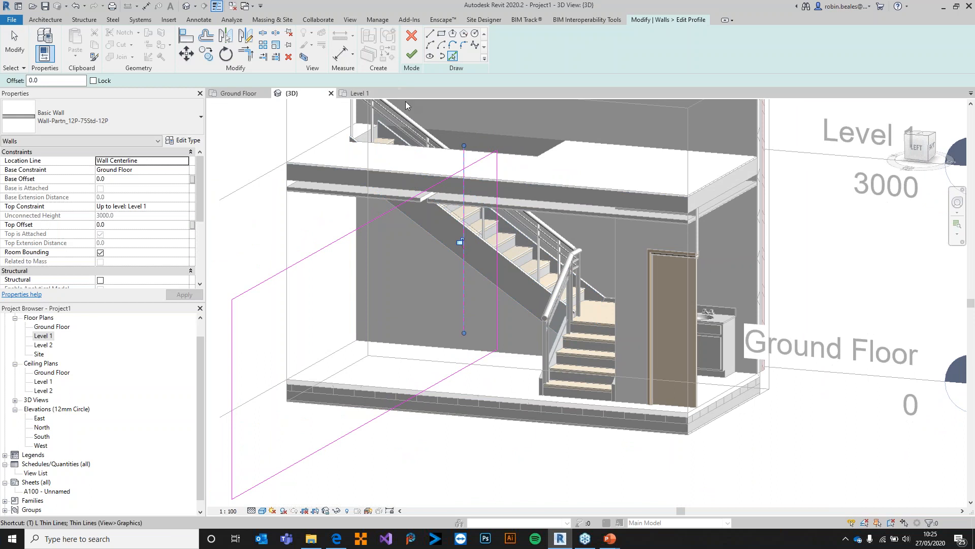
{"action": "left_click", "coordinate": [456, 174]}
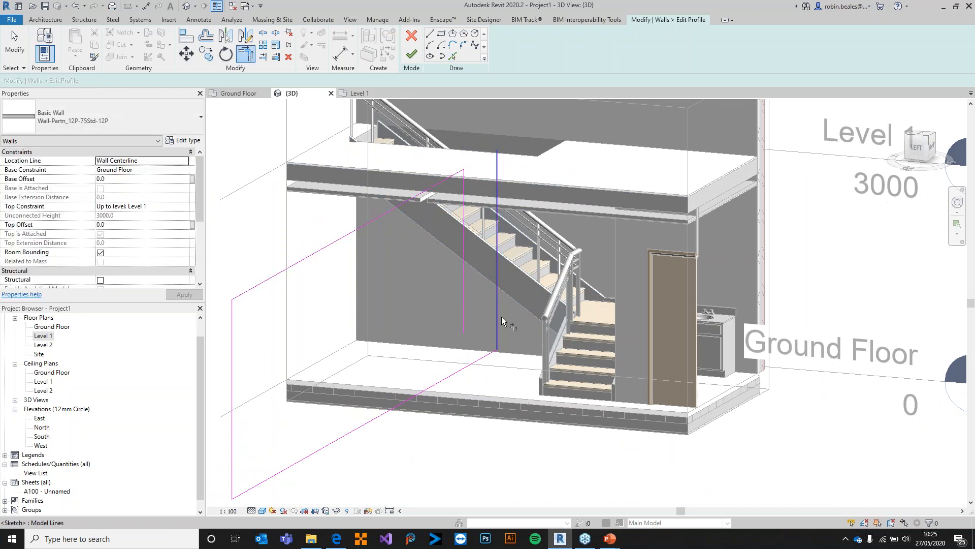
{"action": "left_click", "coordinate": [498, 272]}
Step: Draw a horizontal line under the flight joining the two vertical profile lines, trim the partition's end line to it, and finish the profile
{"action": "left_click", "coordinate": [429, 33]}
{"action": "left_click", "coordinate": [497, 285]}
{"action": "left_click", "coordinate": [464, 304]}
{"action": "key", "text": "Escape"}
{"action": "key", "text": "Escape"}
{"action": "key", "text": "t"}
{"action": "key", "text": "r"}
{"action": "left_click", "coordinate": [493, 291]}
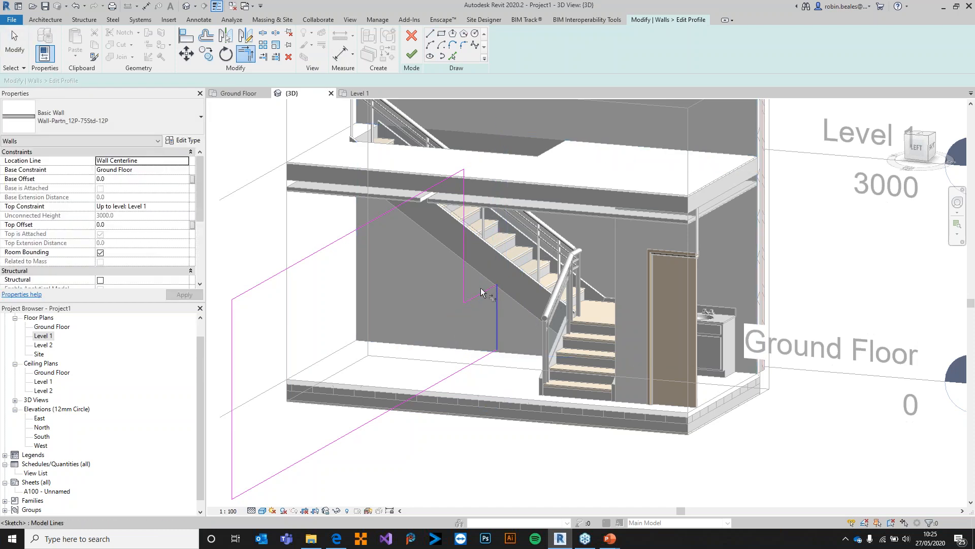
{"action": "scroll", "coordinate": [493, 291], "scroll_direction": "up", "scroll_amount": 3}
{"action": "key", "text": "Escape"}
{"action": "left_click", "coordinate": [413, 55]}
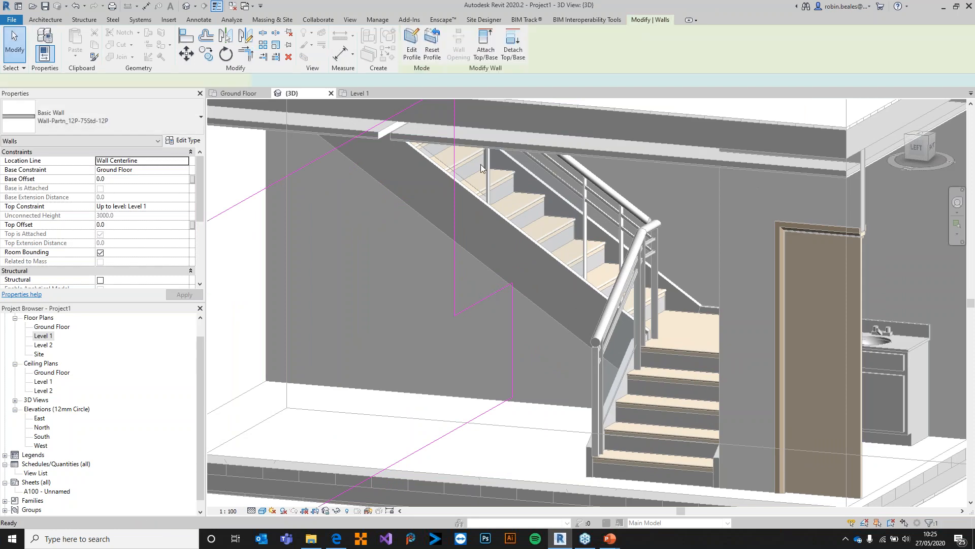
Step: Examine the notched partition under the stair in the 3D view and on the Ground Floor plan
{"action": "scroll", "coordinate": [528, 236], "scroll_direction": "down", "scroll_amount": 4}
{"action": "scroll", "coordinate": [562, 254], "scroll_direction": "up", "scroll_amount": 3}
{"action": "scroll", "coordinate": [492, 310], "scroll_direction": "down", "scroll_amount": 2}
{"action": "left_click", "coordinate": [320, 280]}
{"action": "middle_click_drag", "start_coordinate": [432, 269], "coordinate": [510, 252], "text": "shift"}
{"action": "scroll", "coordinate": [510, 251], "scroll_direction": "down", "scroll_amount": 3}
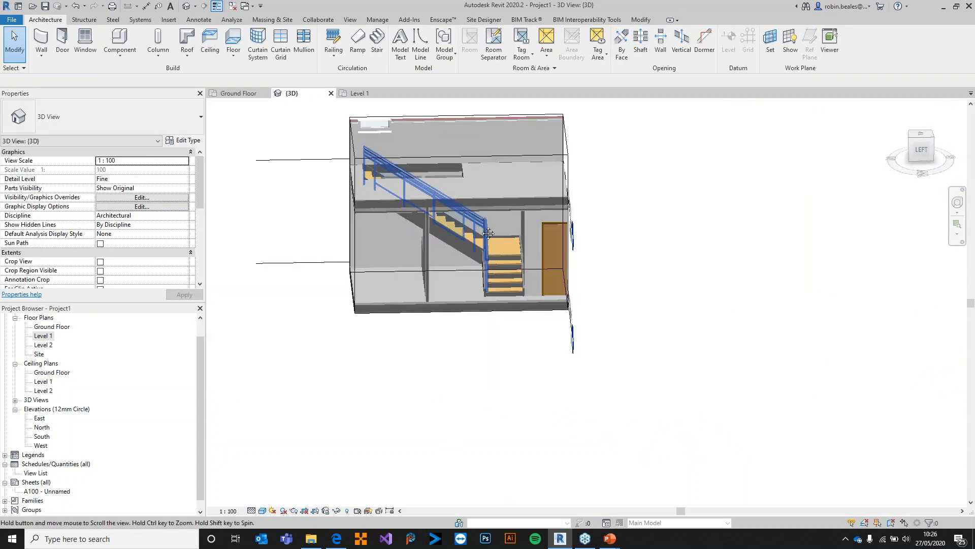
{"action": "left_click", "coordinate": [235, 93]}
{"action": "scroll", "coordinate": [582, 249], "scroll_direction": "down", "scroll_amount": 2}
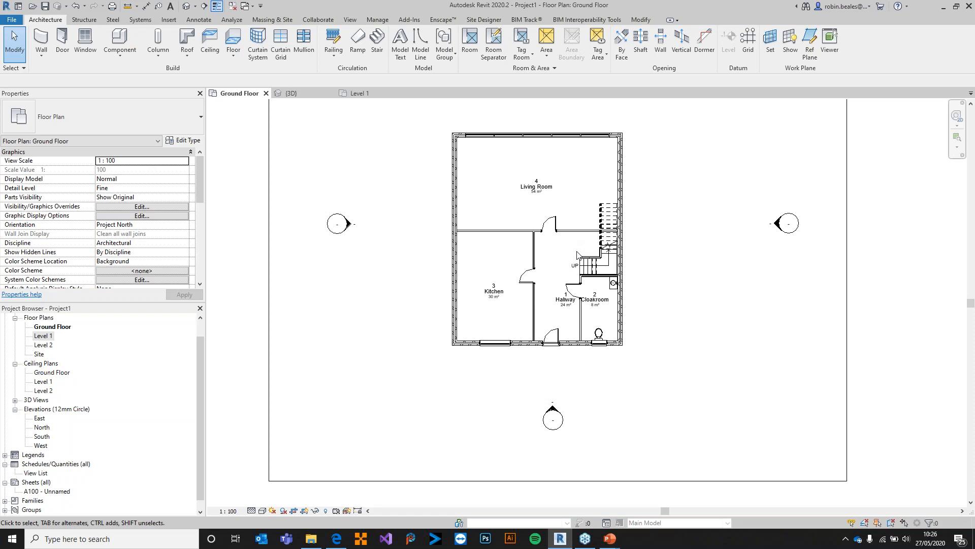
{"action": "middle_click_drag", "start_coordinate": [530, 171], "coordinate": [516, 191]}
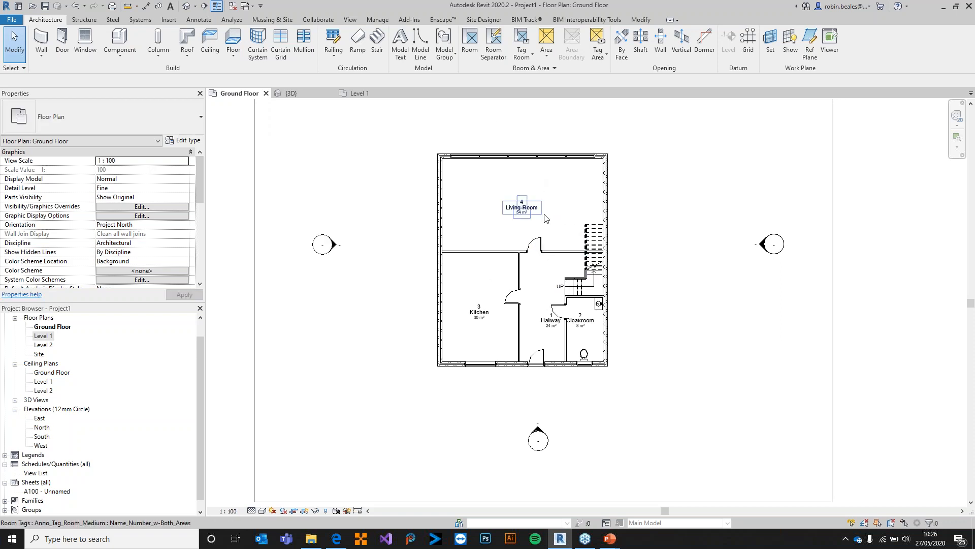
Step: Turn off the section box in the 3D view and show the whole house from the back
{"action": "left_click", "coordinate": [290, 93]}
{"action": "scroll", "coordinate": [118, 259], "scroll_direction": "down", "scroll_amount": 1}
{"action": "scroll", "coordinate": [117, 259], "scroll_direction": "down", "scroll_amount": 5}
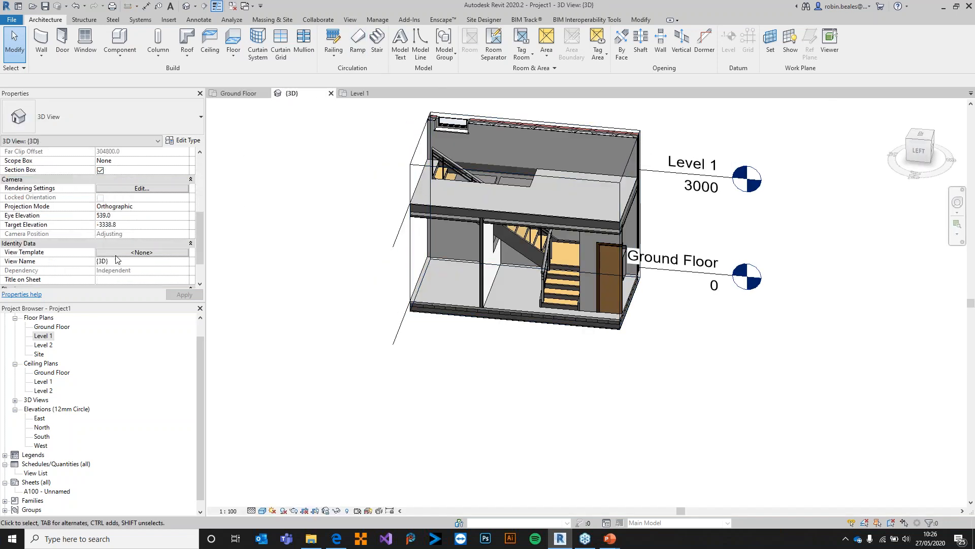
{"action": "left_click", "coordinate": [101, 169]}
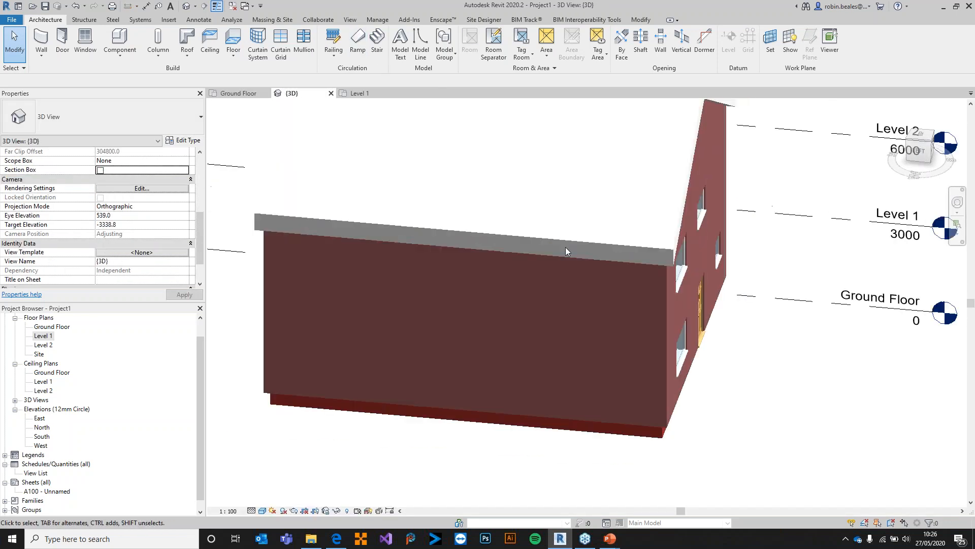
{"action": "scroll", "coordinate": [566, 247], "scroll_direction": "down", "scroll_amount": 3}
{"action": "mouse_move", "coordinate": [566, 247]}
{"action": "middle_mouse_down", "text": "shift"}
{"action": "mouse_move", "coordinate": [593, 240]}
{"action": "mouse_move", "coordinate": [599, 203]}
{"action": "mouse_move", "coordinate": [584, 224]}
{"action": "middle_mouse_up", "text": "shift"}
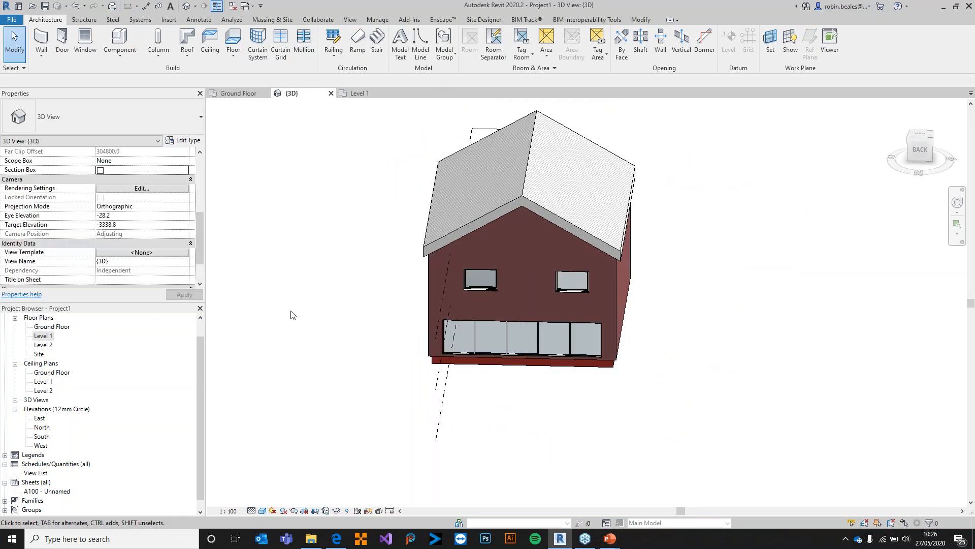
Step: Create a new schedule for the Windows category, named Window Schedule, in the New Construction phase
{"action": "left_click", "coordinate": [353, 23]}
{"action": "left_click", "coordinate": [552, 51]}
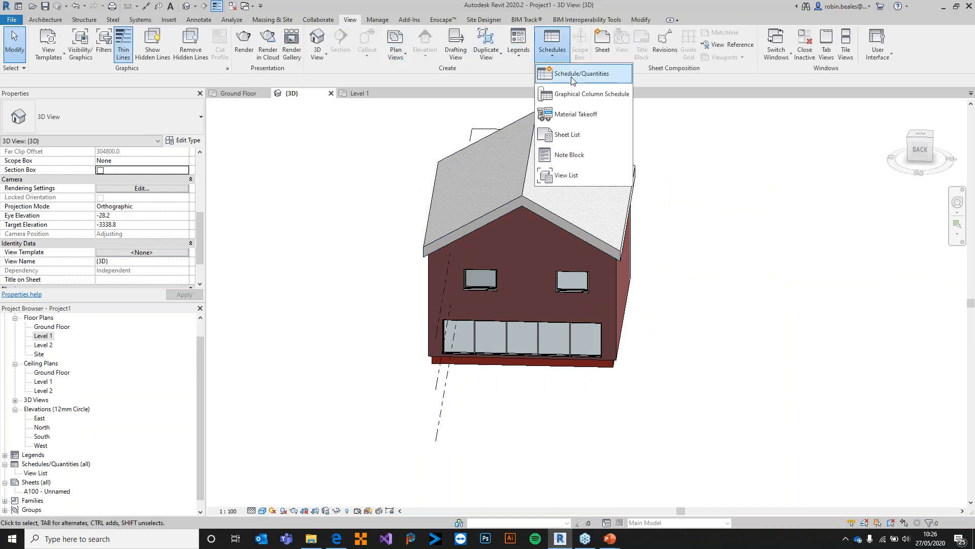
{"action": "left_click", "coordinate": [571, 75]}
{"action": "scroll", "coordinate": [109, 216], "scroll_direction": "down", "scroll_amount": 5}
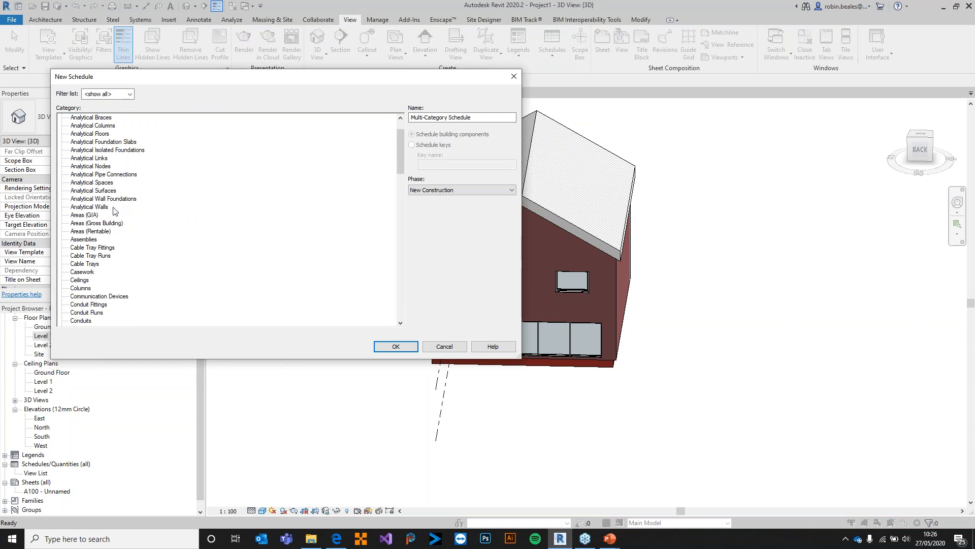
{"action": "left_click", "coordinate": [86, 201]}
{"action": "type", "text": "wi"}
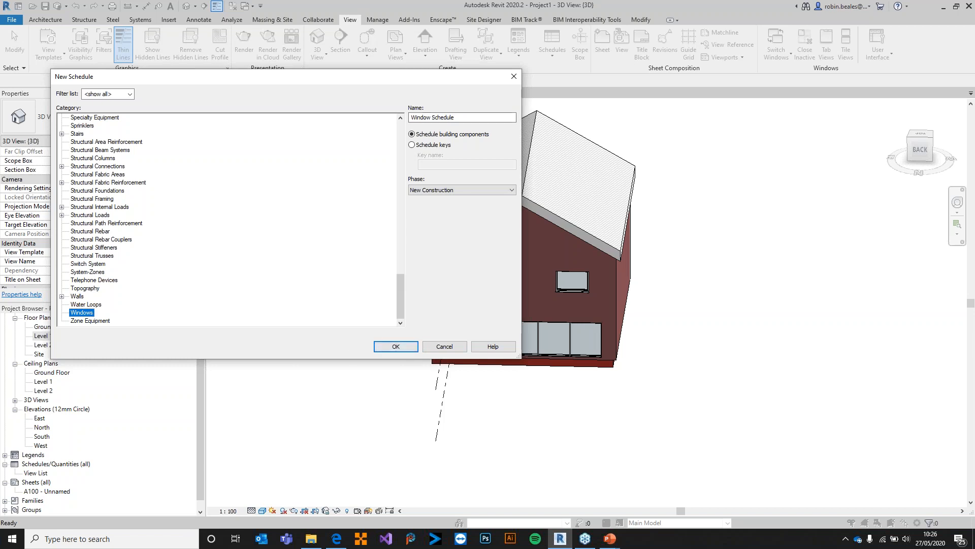
{"action": "left_click", "coordinate": [408, 346]}
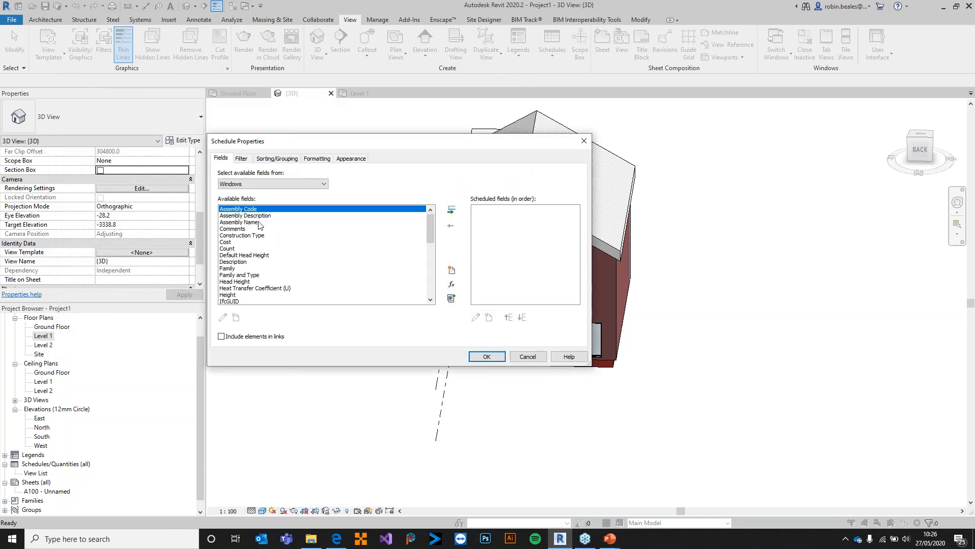
Step: Add the Family and Type fields to the window schedule
{"action": "left_click", "coordinate": [238, 237]}
{"action": "key", "text": "f"}
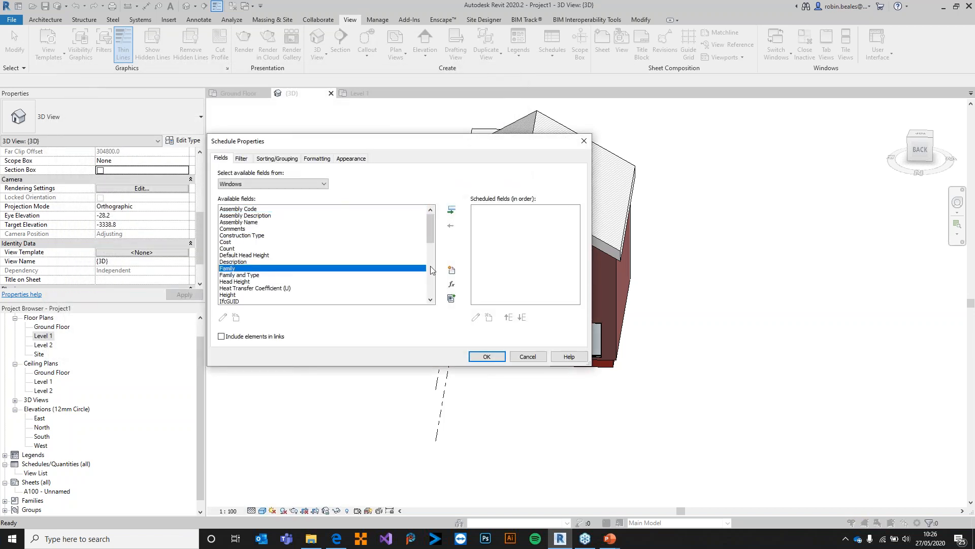
{"action": "left_click", "coordinate": [456, 208]}
{"action": "left_click", "coordinate": [309, 261]}
{"action": "scroll", "coordinate": [285, 265], "scroll_direction": "down", "scroll_amount": 1}
{"action": "key", "text": "r"}
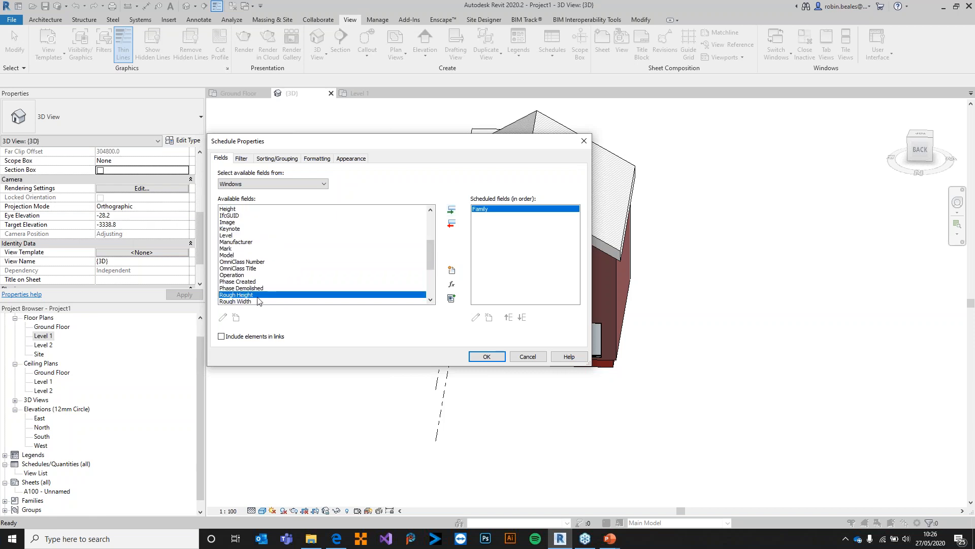
{"action": "left_click", "coordinate": [241, 269]}
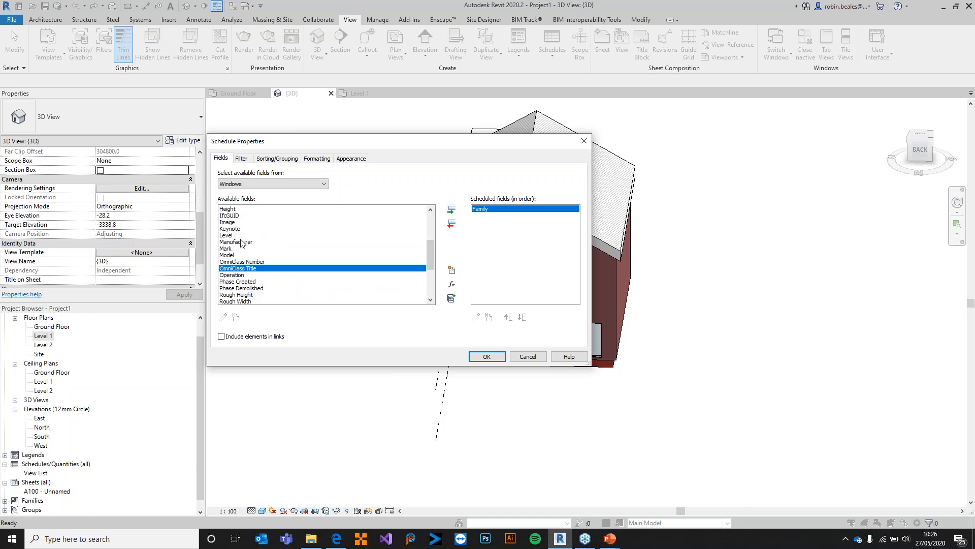
{"action": "scroll", "coordinate": [244, 264], "scroll_direction": "down", "scroll_amount": 4}
{"action": "left_click", "coordinate": [234, 249]}
{"action": "left_click", "coordinate": [451, 210]}
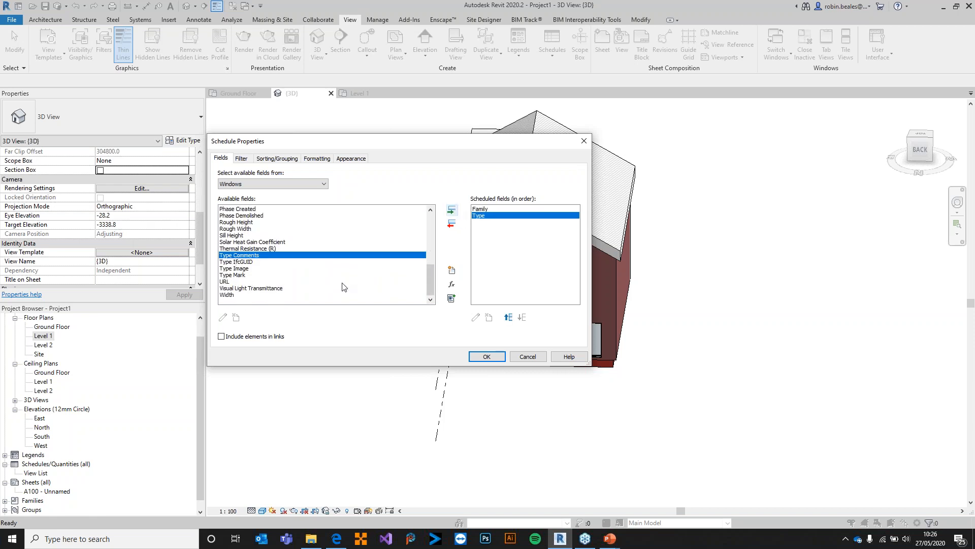
Step: Add the Width, Cost and Count fields to the window schedule after Type
{"action": "left_click", "coordinate": [233, 295]}
{"action": "left_click", "coordinate": [451, 210]}
{"action": "scroll", "coordinate": [244, 254], "scroll_direction": "up", "scroll_amount": 3}
{"action": "left_click", "coordinate": [227, 223]}
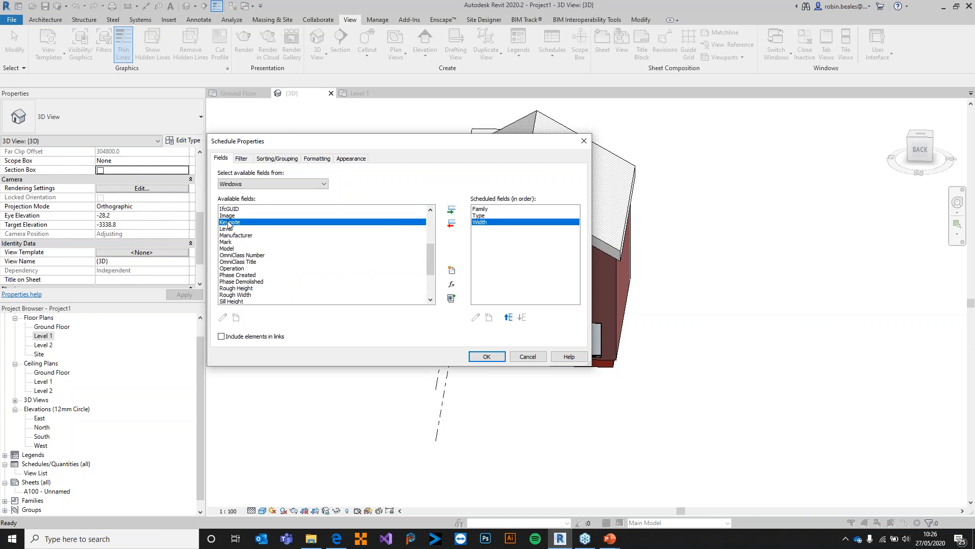
{"action": "key", "text": "c"}
{"action": "left_click", "coordinate": [248, 223]}
{"action": "left_click", "coordinate": [451, 210]}
{"action": "left_click", "coordinate": [451, 213]}
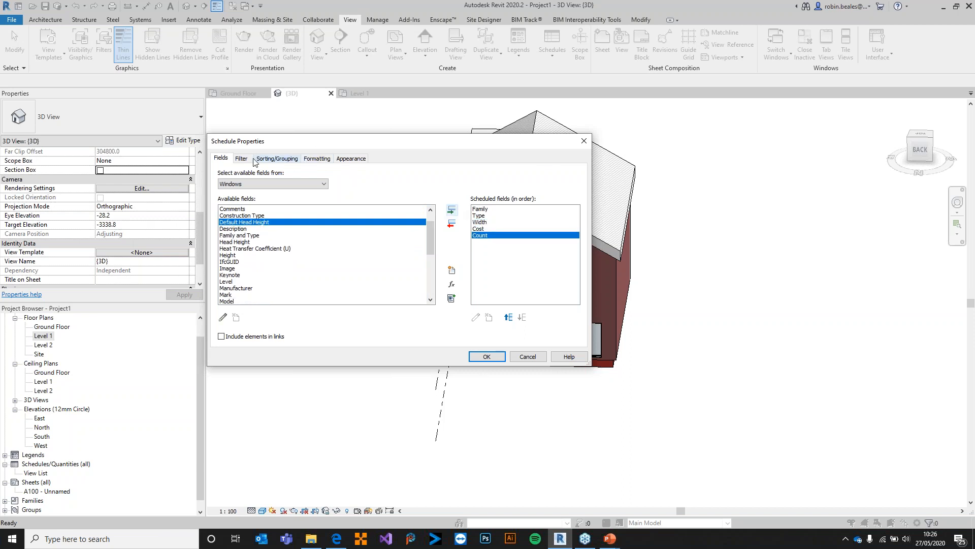
Step: Sort the window schedule by Family, Type, Width and Cost, turn off itemizing every instance, and generate it
{"action": "left_click", "coordinate": [278, 159]}
{"action": "left_click", "coordinate": [287, 195]}
{"action": "left_click", "coordinate": [318, 206]}
{"action": "left_click", "coordinate": [297, 227]}
{"action": "left_click", "coordinate": [300, 235]}
{"action": "left_click", "coordinate": [291, 265]}
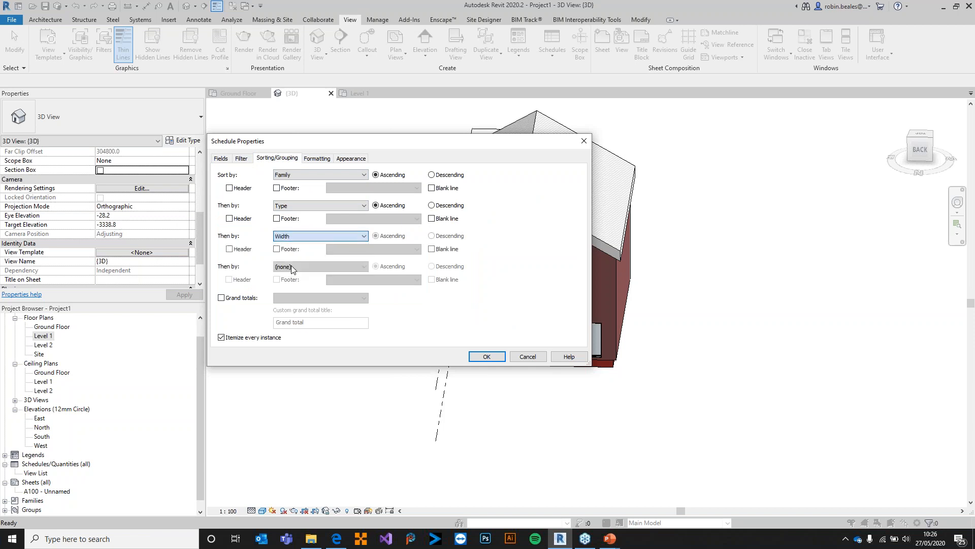
{"action": "left_click", "coordinate": [292, 266]}
{"action": "left_click", "coordinate": [299, 302]}
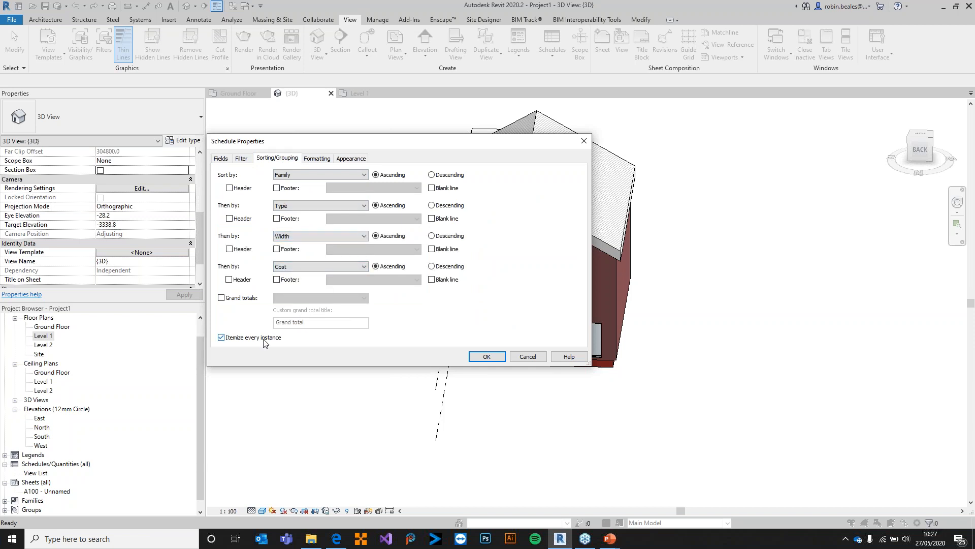
{"action": "left_click", "coordinate": [487, 356]}
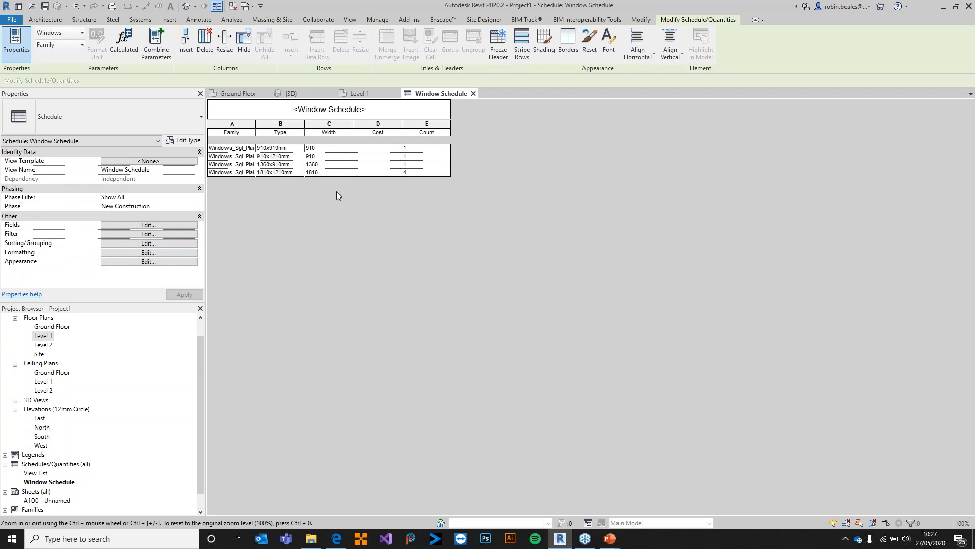
Step: Close the 3D and Level 1 views, tile the Ground Floor plan beside the Window Schedule, and fit the views
{"action": "left_click", "coordinate": [331, 94]}
{"action": "left_click", "coordinate": [332, 93]}
{"action": "left_click", "coordinate": [242, 94]}
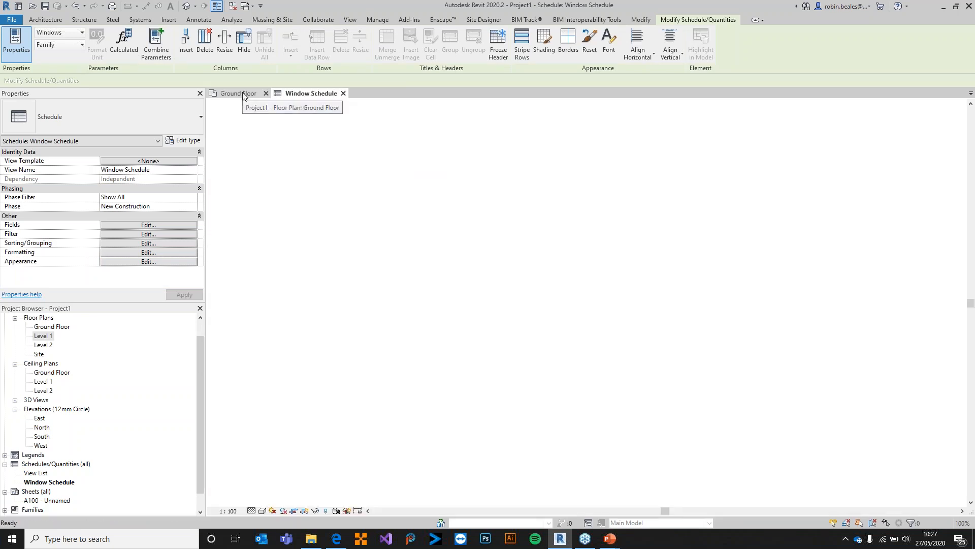
{"action": "key", "text": "w"}
{"action": "key", "text": "t"}
{"action": "key", "text": "z"}
{"action": "key", "text": "a"}
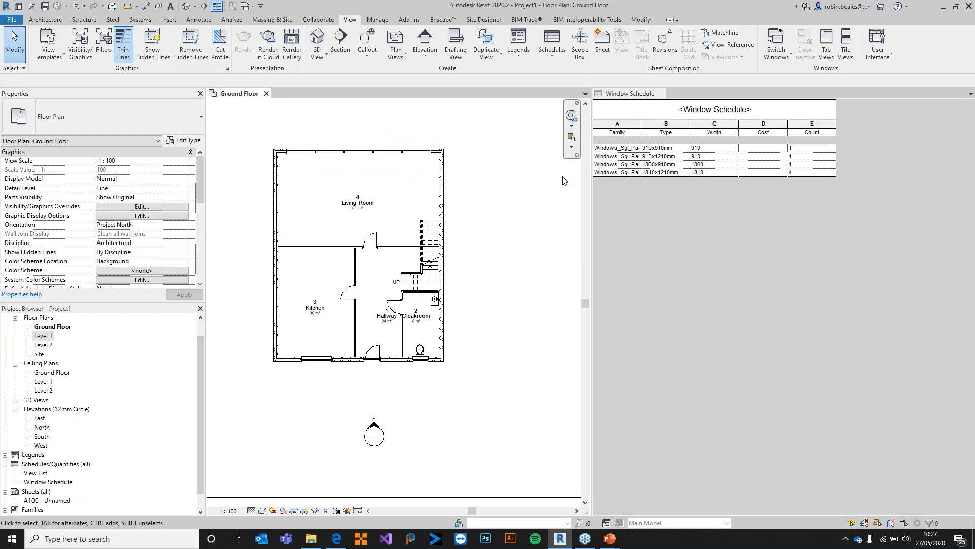
Step: Select the 910x910mm, 910x1210mm and 1360x910mm rows of the window schedule to locate those windows in the plan
{"action": "left_click", "coordinate": [614, 148]}
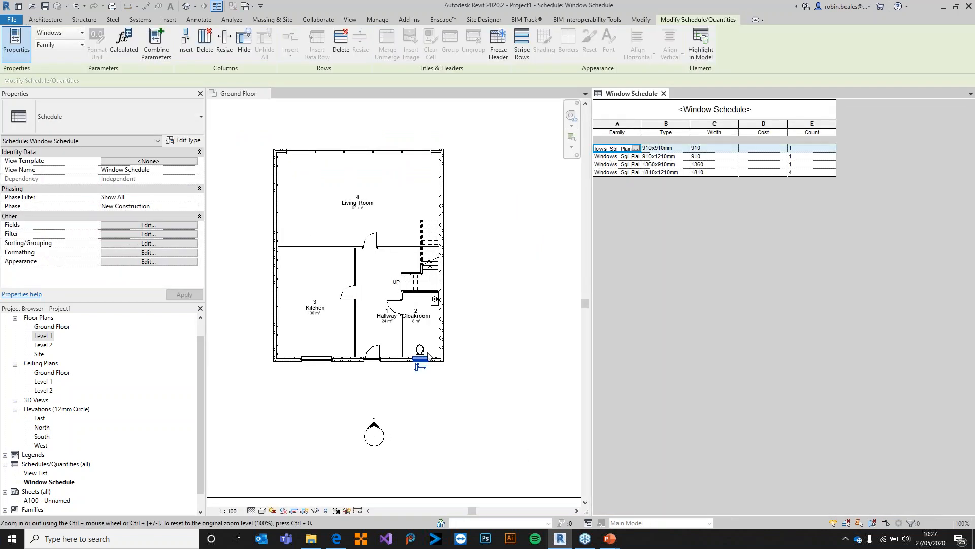
{"action": "scroll", "coordinate": [428, 354], "scroll_direction": "up", "scroll_amount": 3}
{"action": "left_click", "coordinate": [625, 157]}
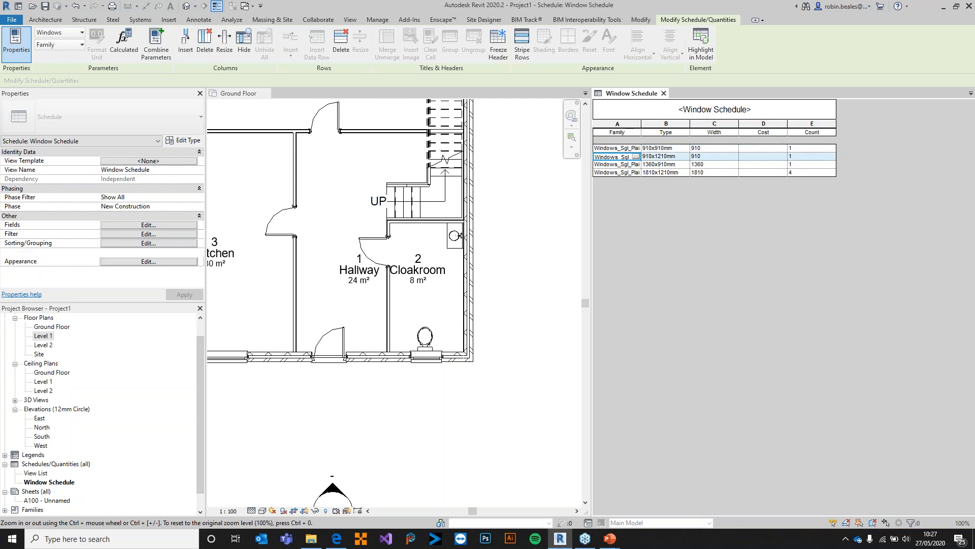
{"action": "scroll", "coordinate": [448, 322], "scroll_direction": "down", "scroll_amount": 3}
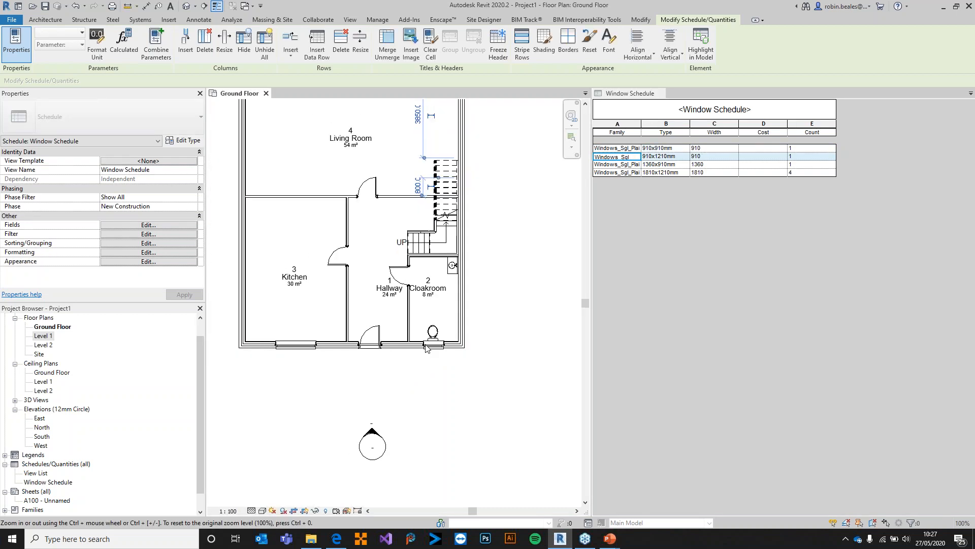
{"action": "left_click", "coordinate": [635, 166]}
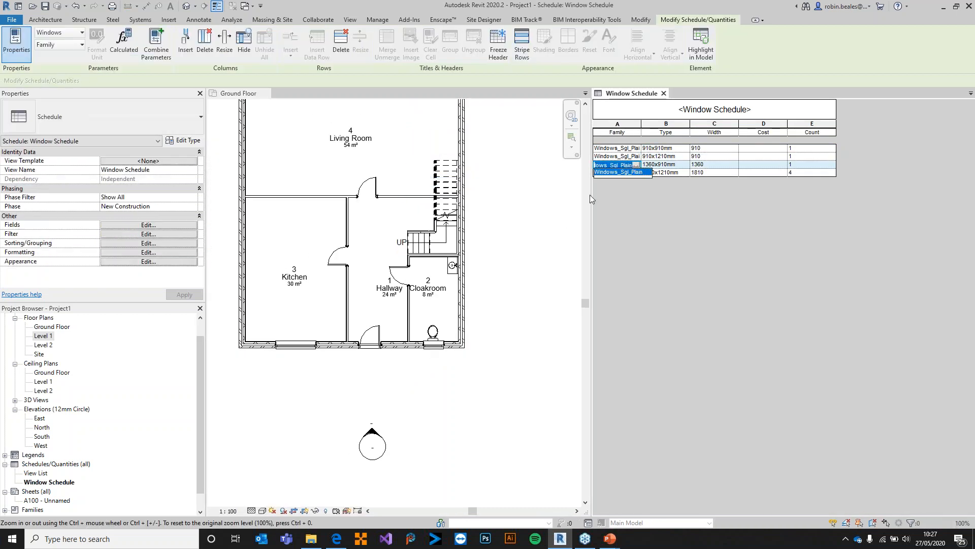
Step: Create a similar 910x910mm window from the scheduled Cloakroom one and place it in the Cloakroom's east external wall
{"action": "left_click", "coordinate": [612, 149]}
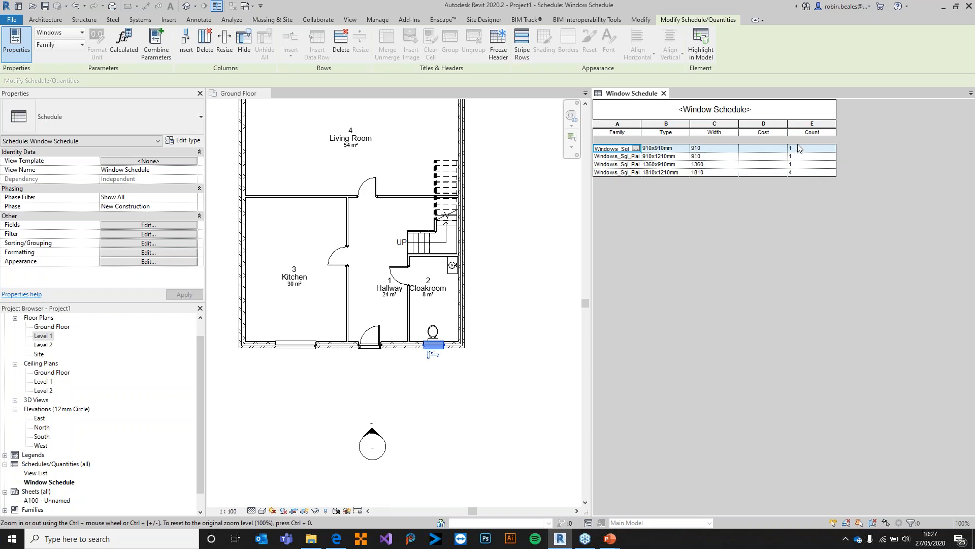
{"action": "right_click", "coordinate": [432, 351]}
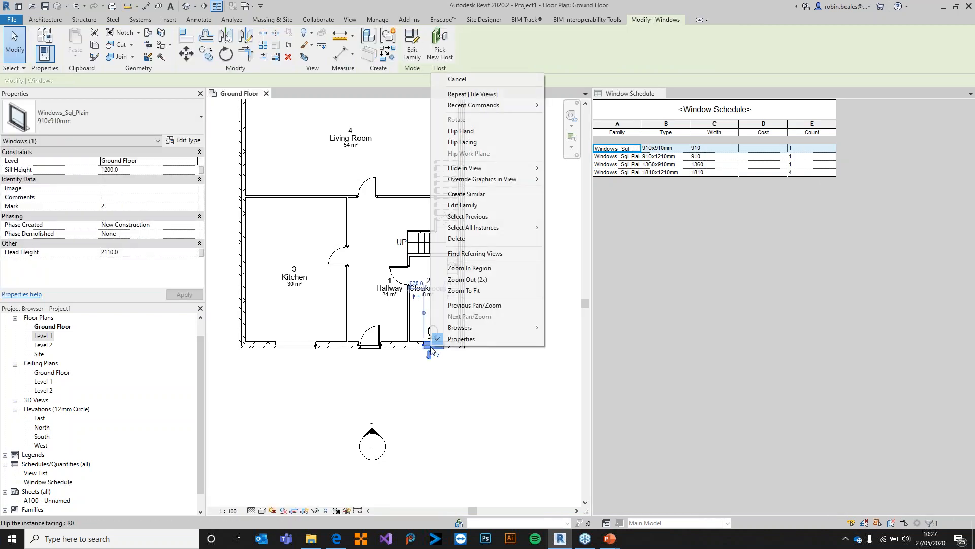
{"action": "left_click", "coordinate": [466, 194]}
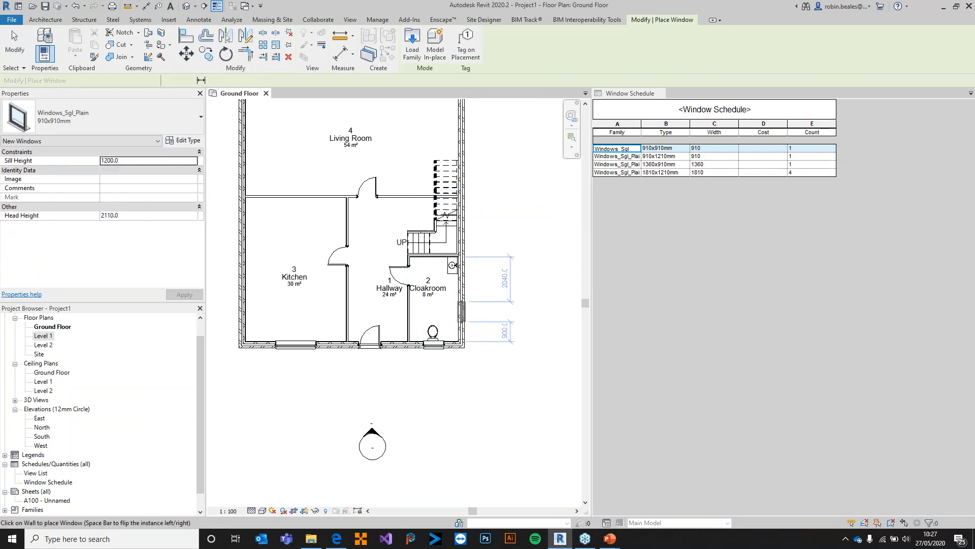
{"action": "left_click", "coordinate": [462, 311]}
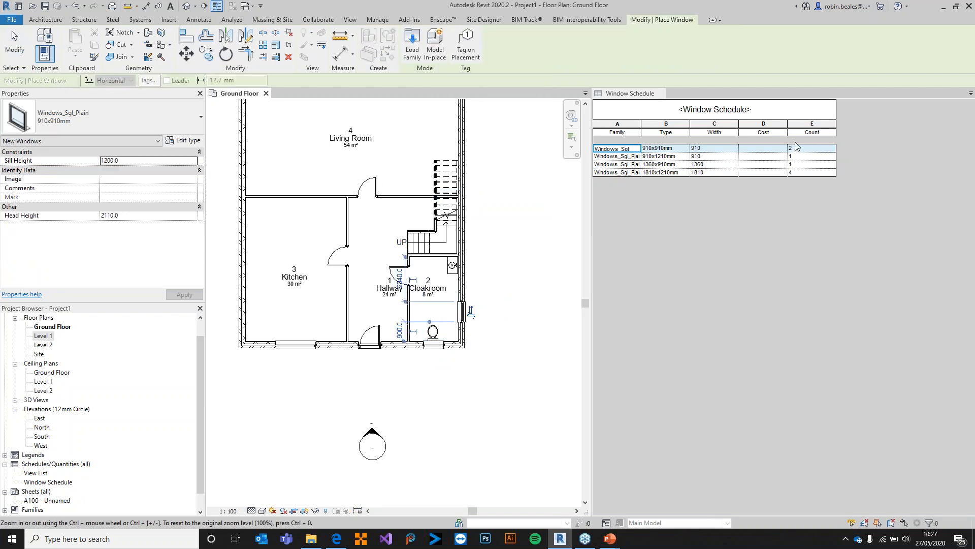
{"action": "key", "text": "Escape"}
Step: Close the Window Schedule view and centre the whole house in the Ground Floor plan
{"action": "left_click", "coordinate": [661, 94]}
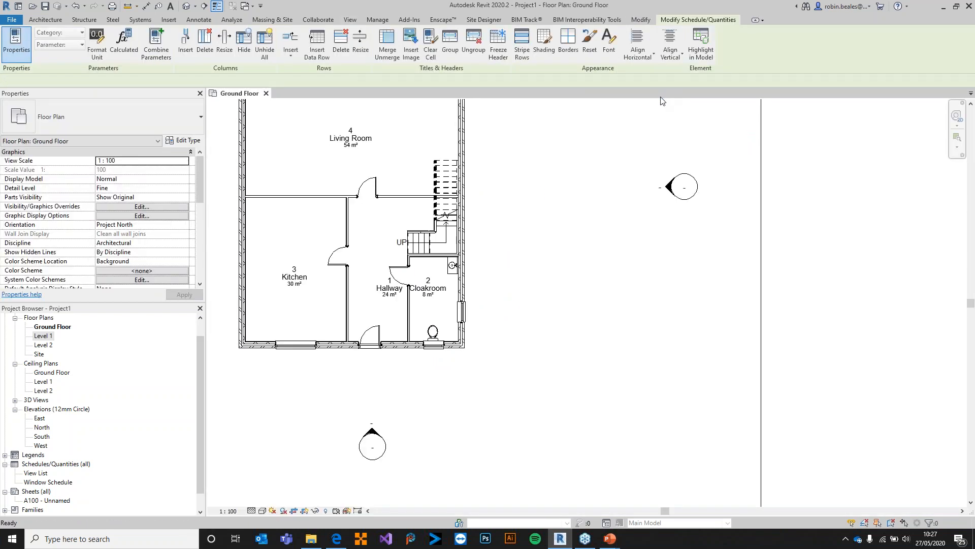
{"action": "middle_click_drag", "start_coordinate": [505, 262], "coordinate": [622, 338]}
{"action": "scroll", "coordinate": [622, 336], "scroll_direction": "down", "scroll_amount": 1}
{"action": "scroll", "coordinate": [604, 313], "scroll_direction": "up", "scroll_amount": 2}
{"action": "middle_click_drag", "start_coordinate": [639, 304], "coordinate": [674, 329]}
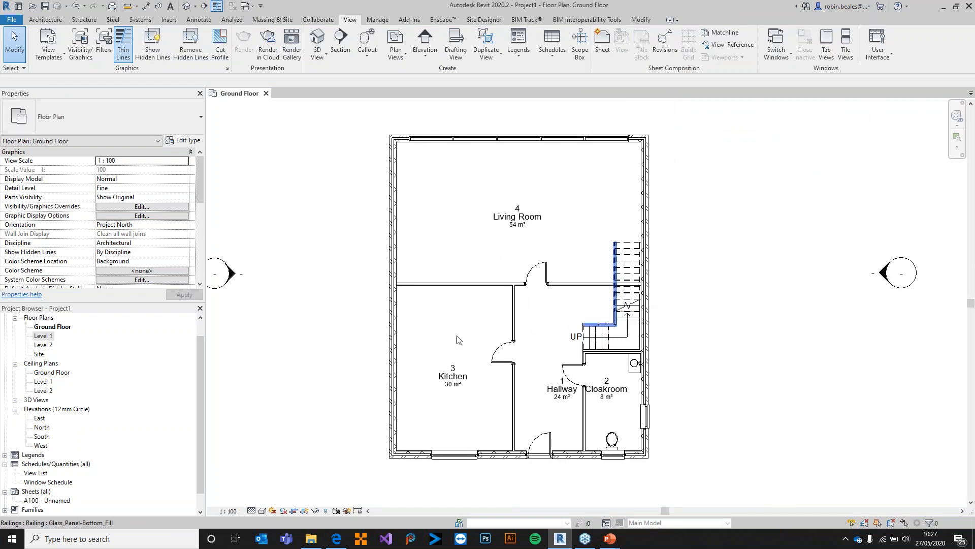
{"action": "scroll", "coordinate": [350, 327], "scroll_direction": "down", "scroll_amount": 2}
{"action": "scroll", "coordinate": [351, 327], "scroll_direction": "up", "scroll_amount": 2}
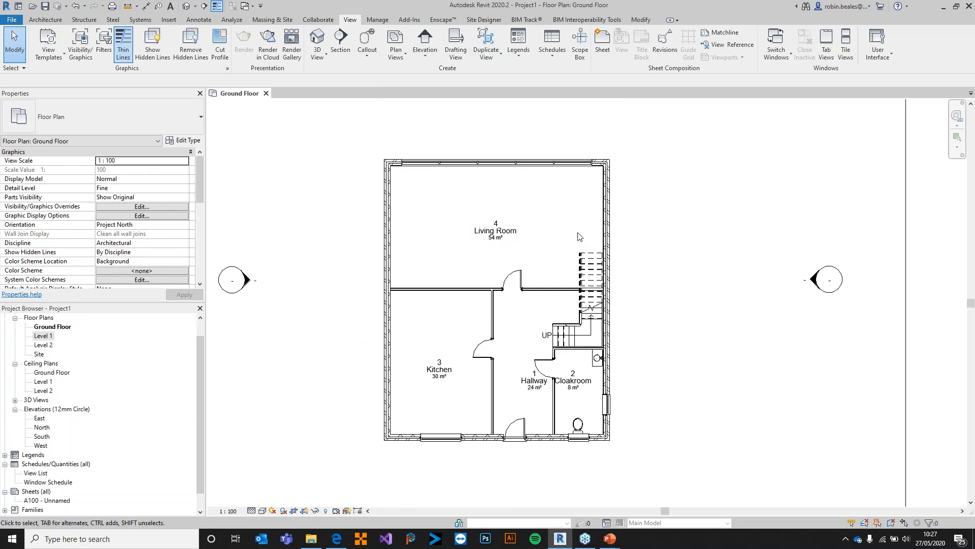
{"action": "middle_click_drag", "start_coordinate": [427, 300], "coordinate": [440, 284]}
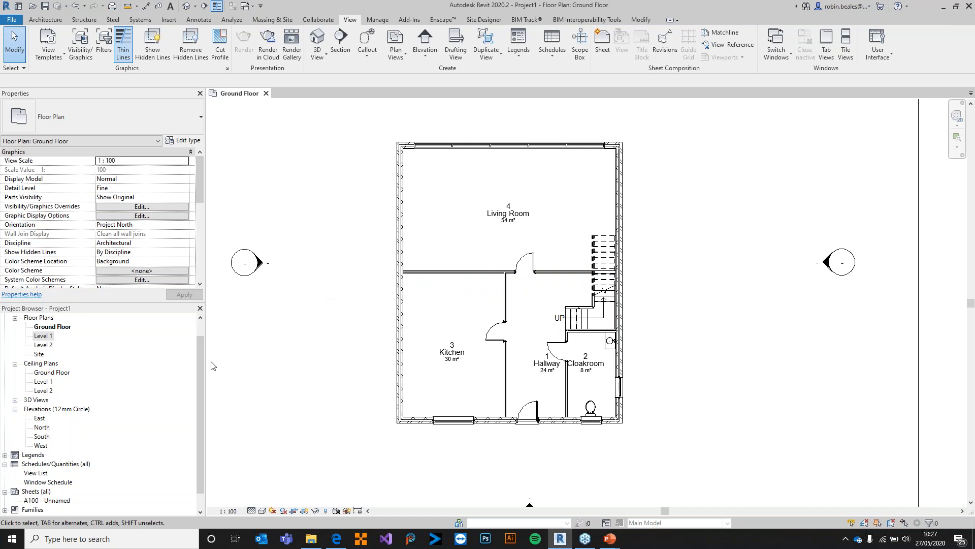
Step: Create a new sheet using the Title_Blocks_A1_Metric : Standard title block
{"action": "left_click_drag", "start_coordinate": [200, 367], "coordinate": [201, 383]}
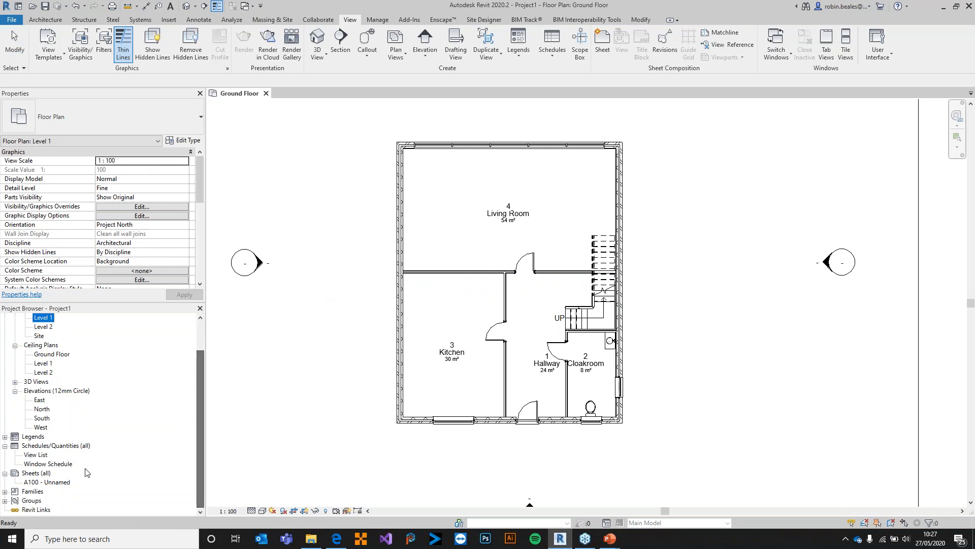
{"action": "right_click", "coordinate": [36, 473]}
{"action": "left_click", "coordinate": [89, 402]}
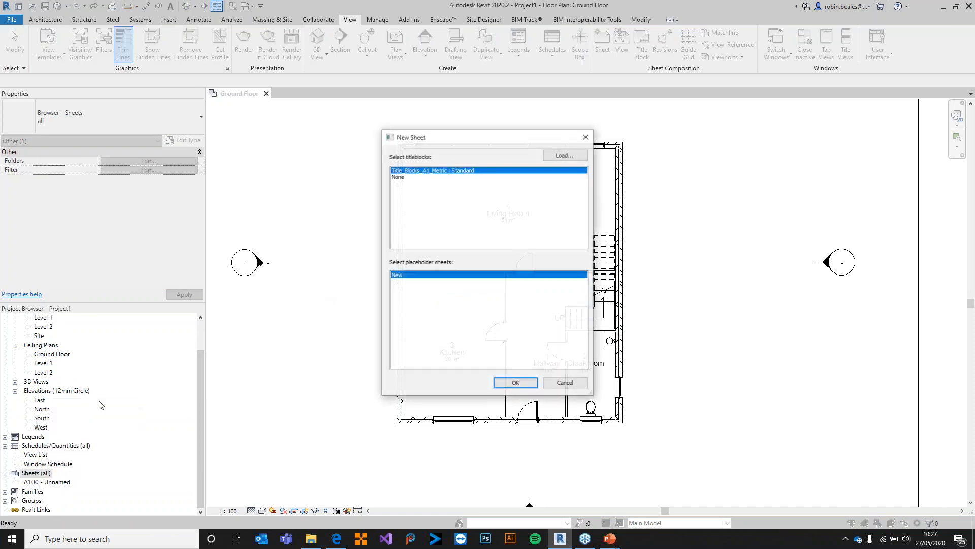
{"action": "left_click", "coordinate": [515, 384]}
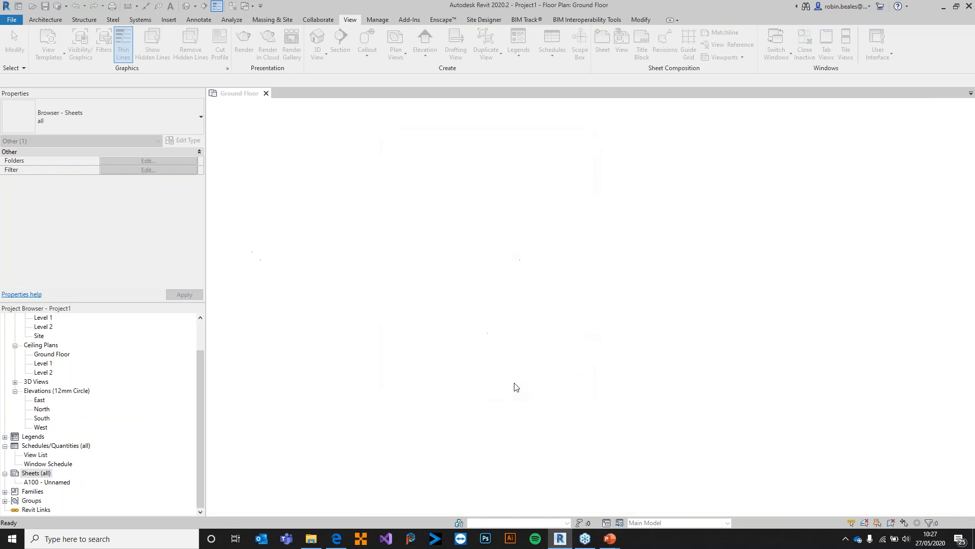
Step: Place the Ground Floor plan in the upper-left area of the new sheet
{"action": "scroll", "coordinate": [51, 356], "scroll_direction": "up", "scroll_amount": 2}
{"action": "left_click", "coordinate": [42, 346]}
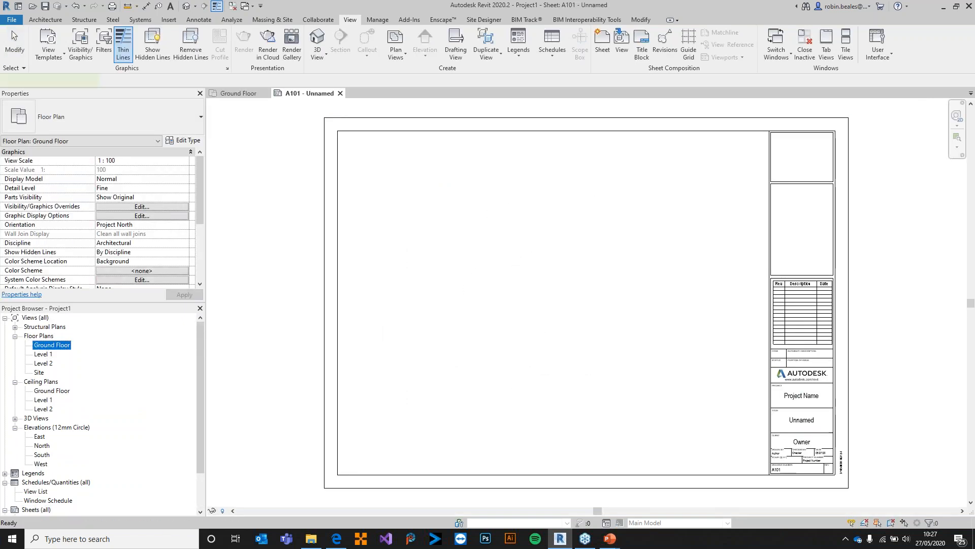
{"action": "left_click_drag", "start_coordinate": [52, 345], "coordinate": [468, 272]}
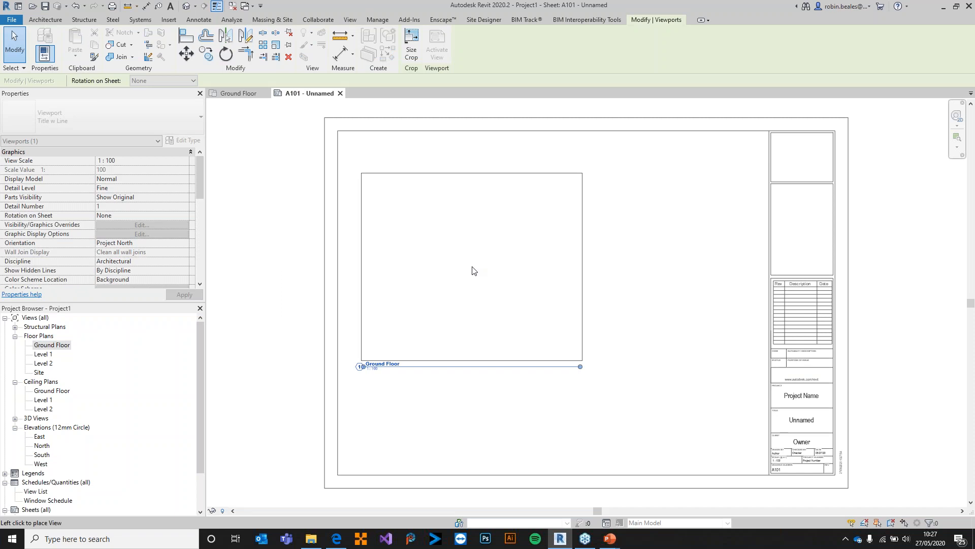
{"action": "left_click", "coordinate": [455, 235]}
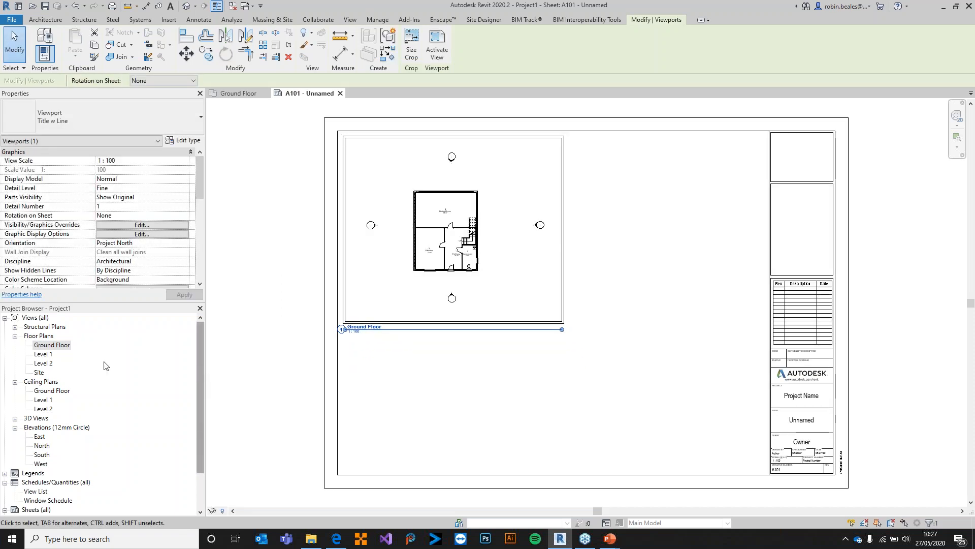
Step: Place the Level 1 floor plan on the sheet beside the Ground Floor plan
{"action": "left_click", "coordinate": [44, 354]}
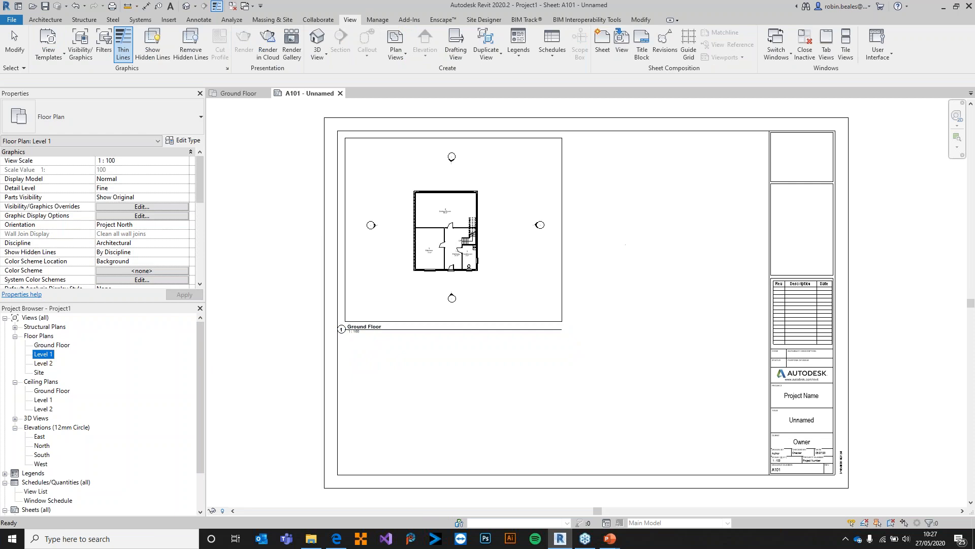
{"action": "left_click_drag", "start_coordinate": [658, 231], "coordinate": [659, 232]}
{"action": "left_click", "coordinate": [664, 231]}
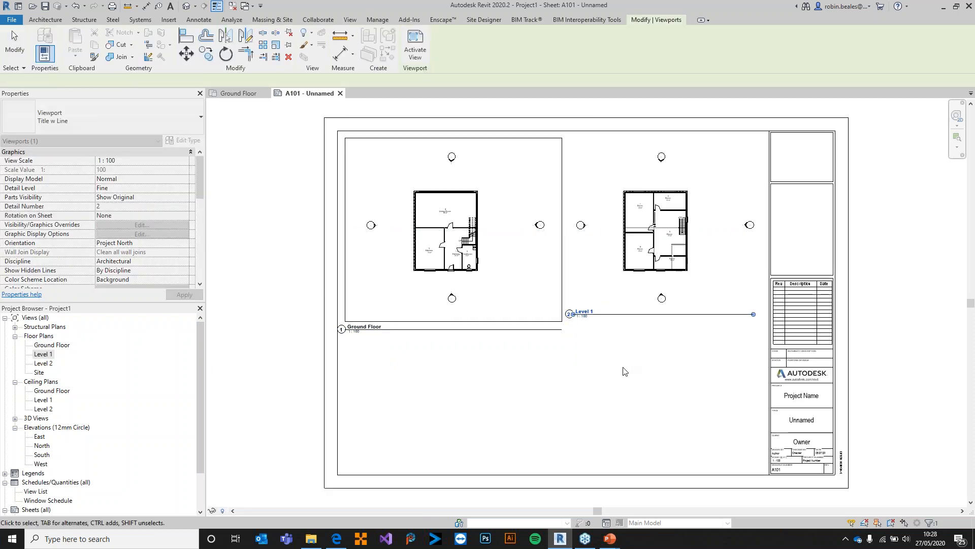
Step: Place the Window Schedule in the lower-right area of the sheet, beside the title block, and end the placement
{"action": "scroll", "coordinate": [152, 380], "scroll_direction": "down", "scroll_amount": 1}
{"action": "scroll", "coordinate": [151, 382], "scroll_direction": "down", "scroll_amount": 1}
{"action": "left_click", "coordinate": [41, 455]}
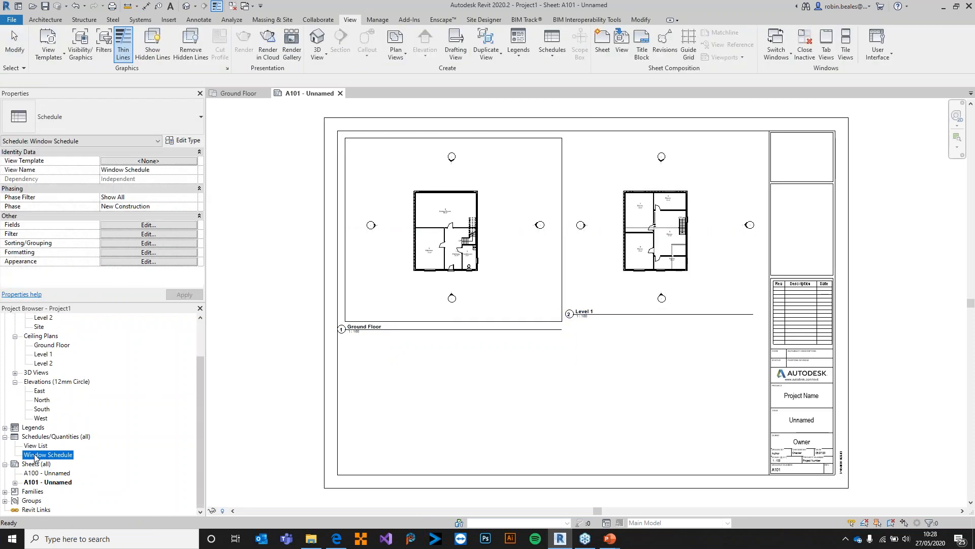
{"action": "left_click_drag", "start_coordinate": [461, 416], "coordinate": [457, 415]}
{"action": "left_click", "coordinate": [703, 439]}
{"action": "right_click", "coordinate": [600, 385]}
{"action": "left_click", "coordinate": [626, 136]}
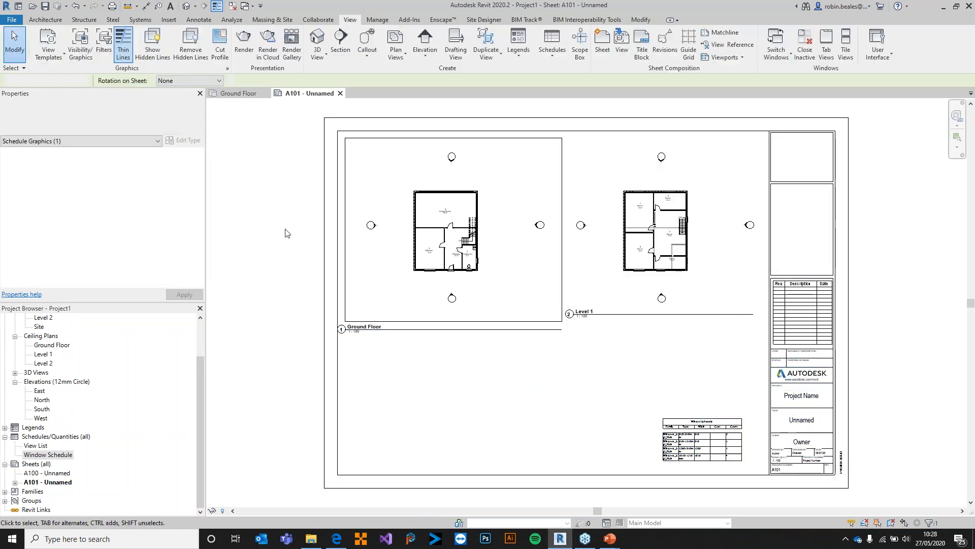
Step: Open the {3D} view and set it to the home isometric orientation showing the front of the house
{"action": "scroll", "coordinate": [69, 382], "scroll_direction": "up", "scroll_amount": 2}
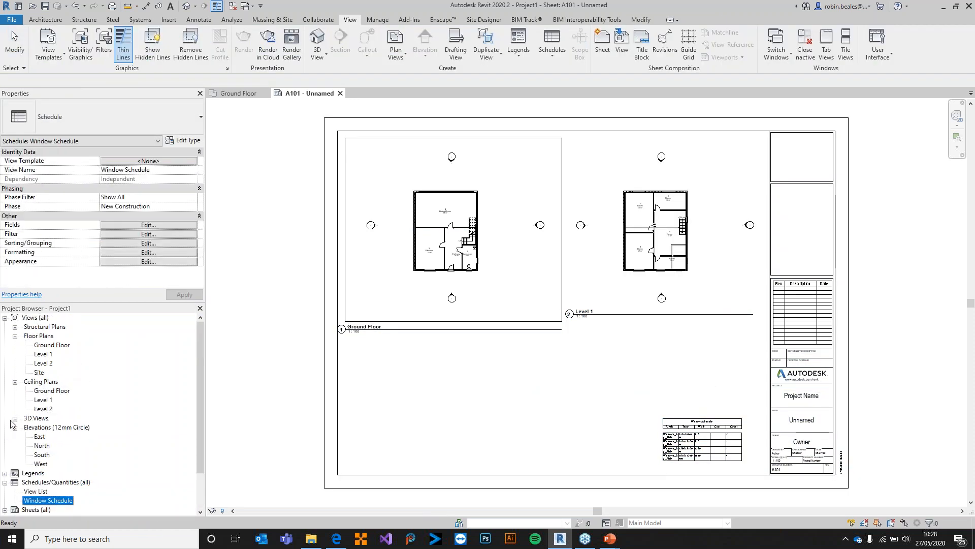
{"action": "left_click", "coordinate": [15, 419]}
{"action": "double_click", "coordinate": [40, 427]}
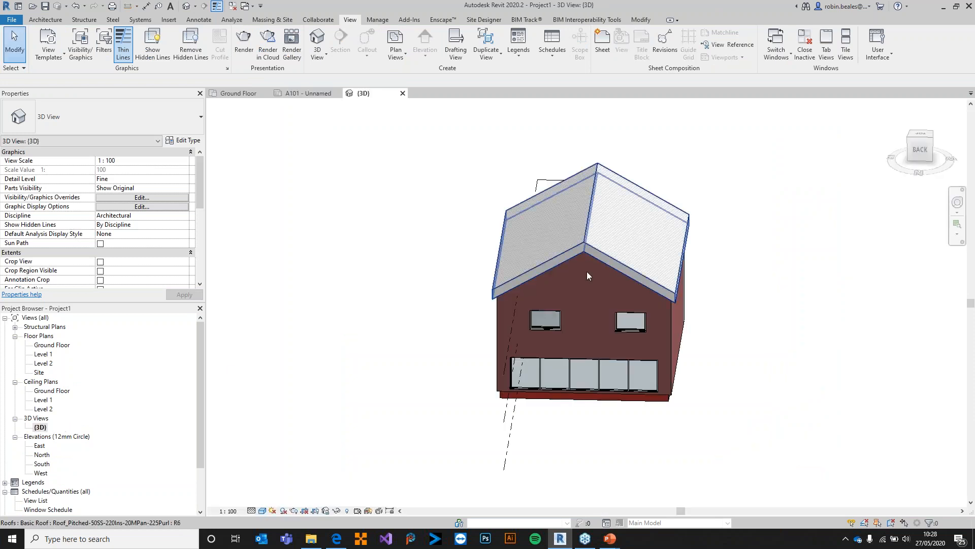
{"action": "left_click", "coordinate": [898, 107]}
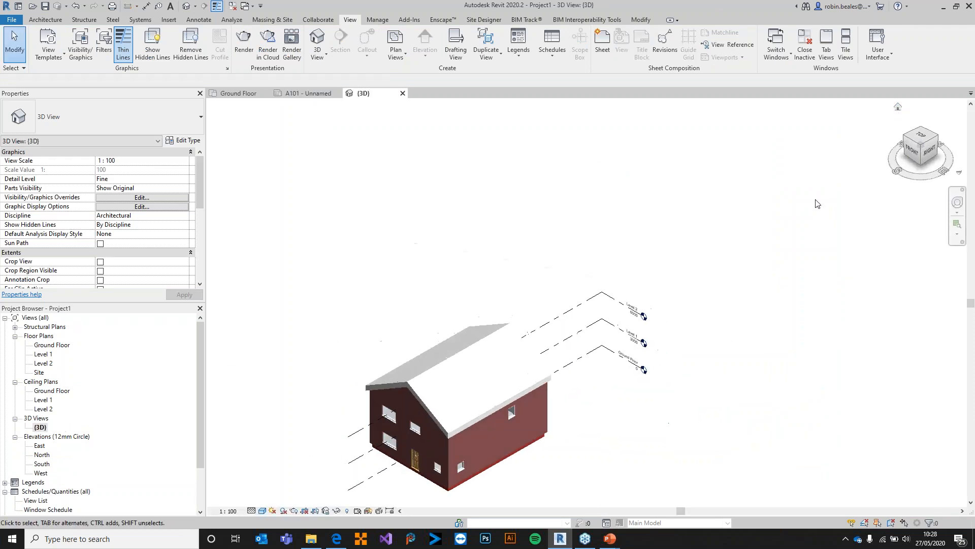
{"action": "scroll", "coordinate": [579, 355], "scroll_direction": "up", "scroll_amount": 3}
{"action": "scroll", "coordinate": [611, 366], "scroll_direction": "down", "scroll_amount": 2}
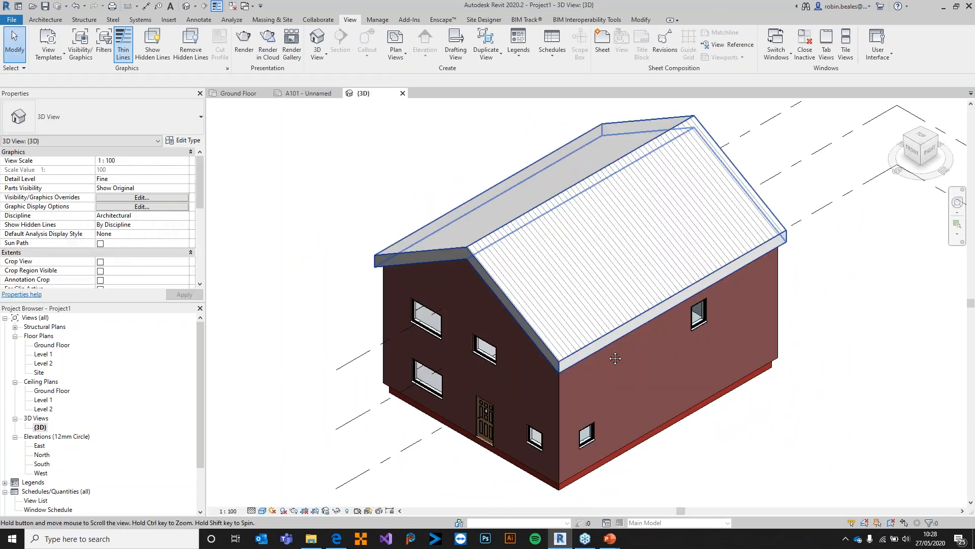
Step: Return to sheet A101 and place the {3D} view below the Ground Floor plan
{"action": "left_click", "coordinate": [239, 93]}
{"action": "left_click", "coordinate": [305, 93]}
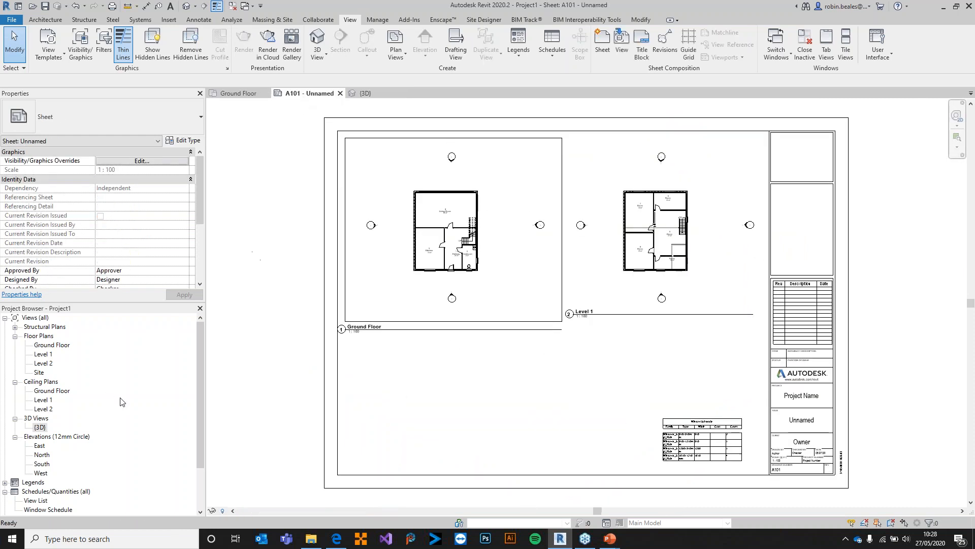
{"action": "left_click_drag", "start_coordinate": [37, 428], "coordinate": [501, 407]}
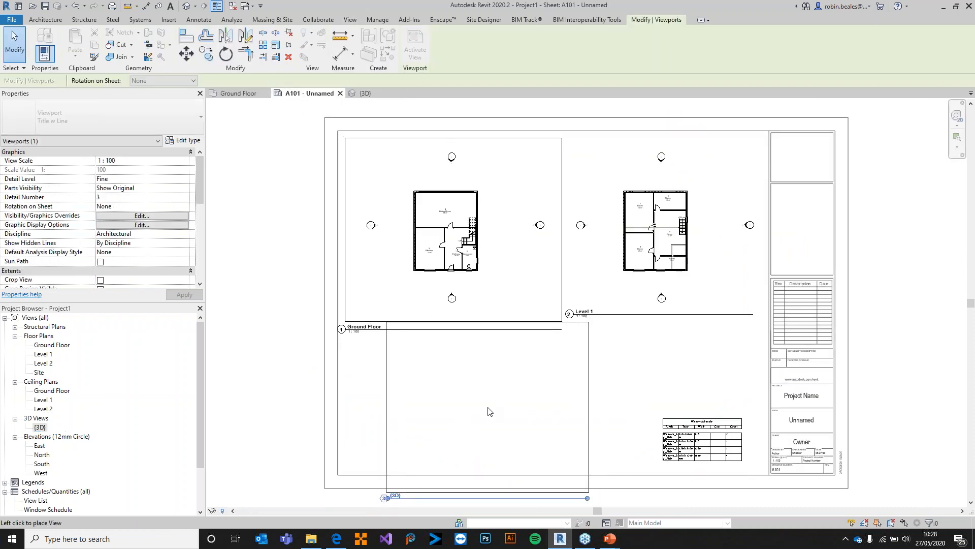
{"action": "left_click", "coordinate": [456, 405]}
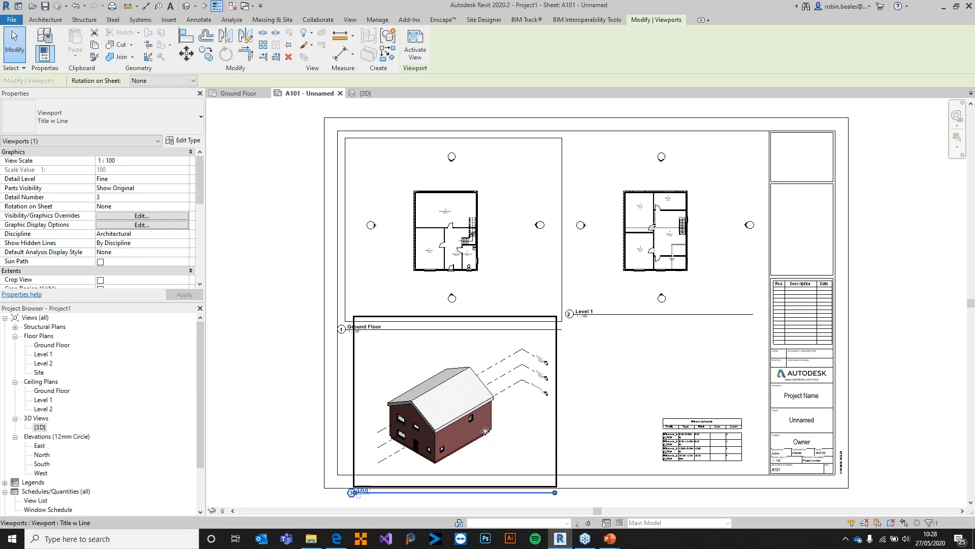
{"action": "left_click", "coordinate": [299, 366]}
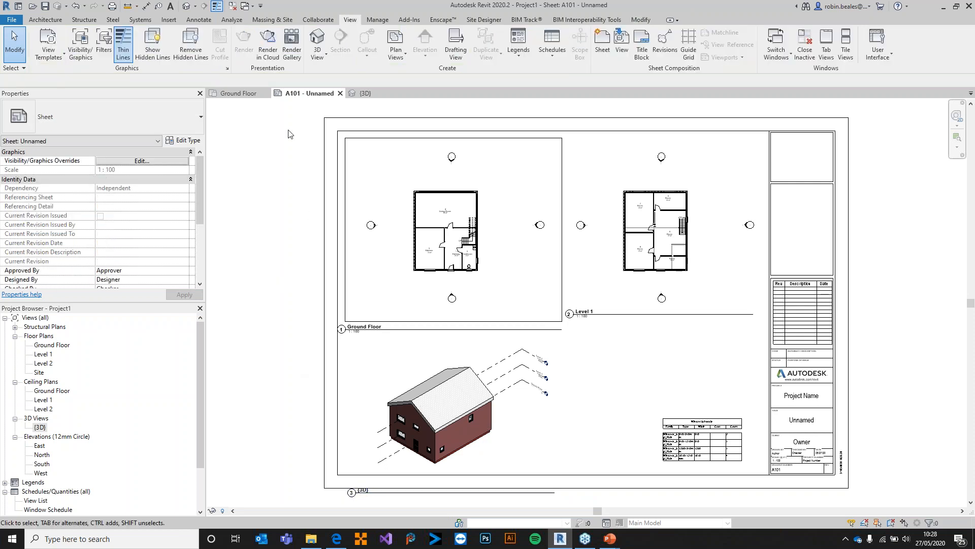
Step: Return to the Ground Floor plan, open the Enscape Asset Library and search it for "sofa"
{"action": "left_click", "coordinate": [230, 94]}
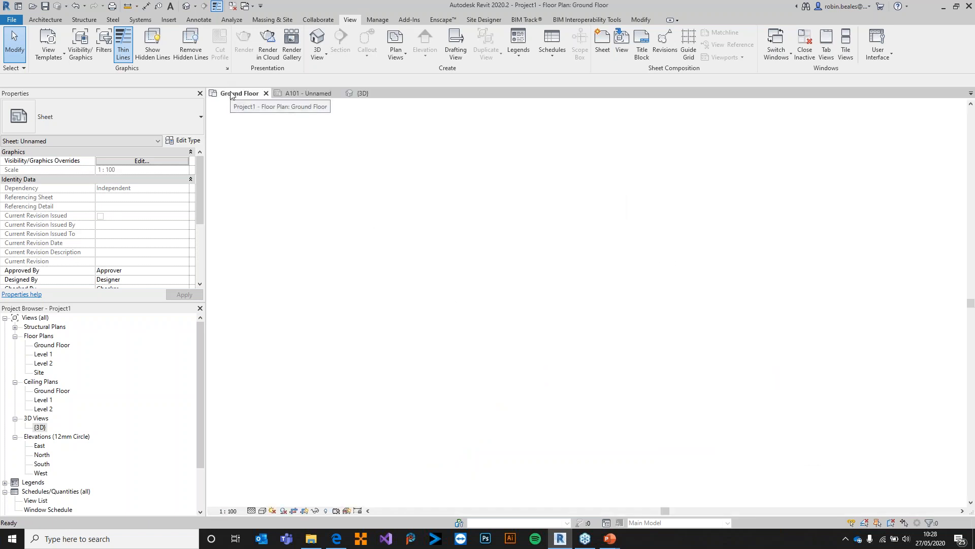
{"action": "scroll", "coordinate": [556, 243], "scroll_direction": "up", "scroll_amount": 3}
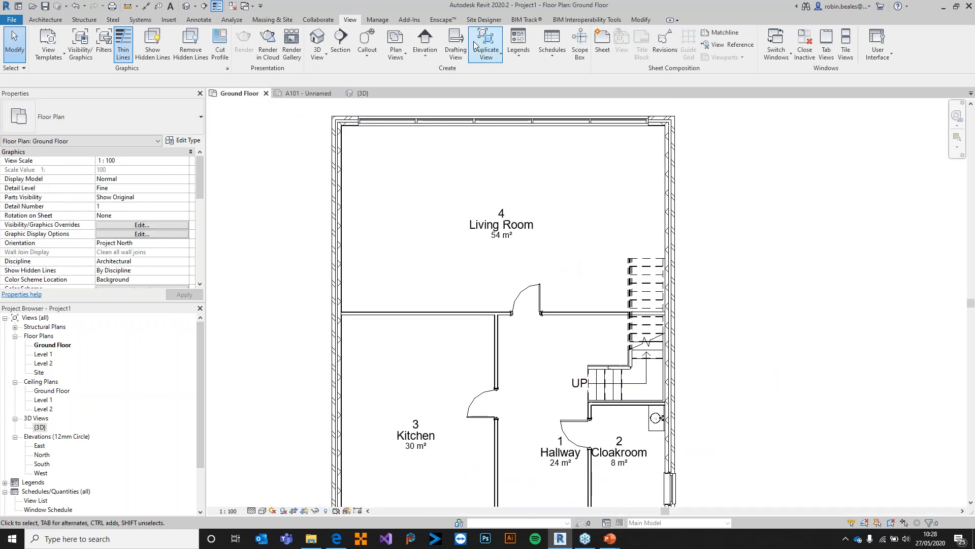
{"action": "left_click", "coordinate": [443, 20]}
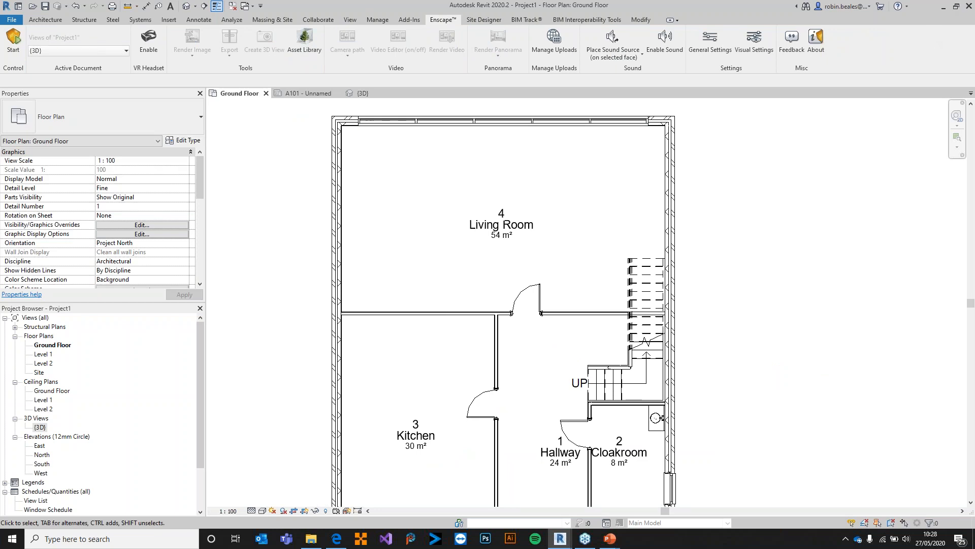
{"action": "left_click_drag", "start_coordinate": [689, 262], "coordinate": [658, 80]}
{"action": "left_click", "coordinate": [528, 96]}
{"action": "type", "text": "so"}
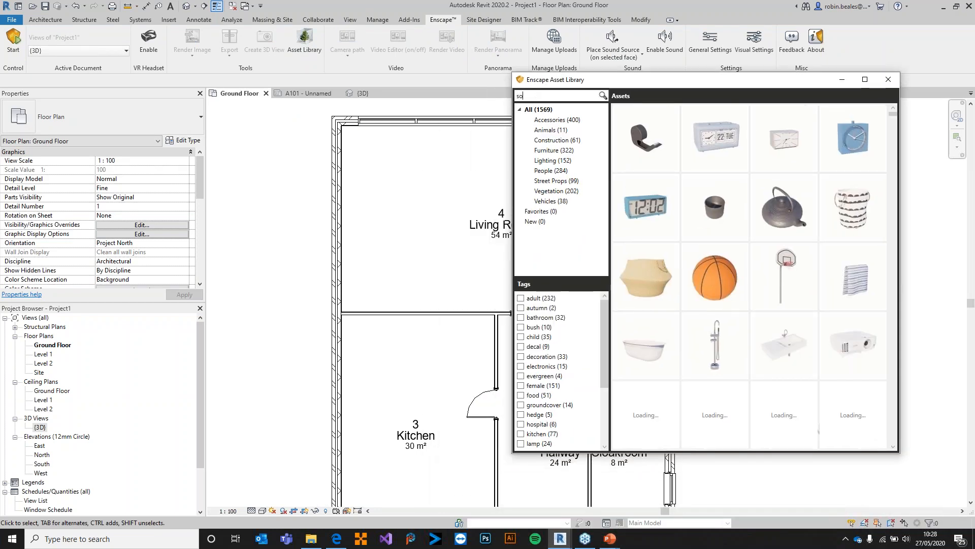
{"action": "type", "text": "fa"}
{"action": "mouse_move", "coordinate": [694, 182]}
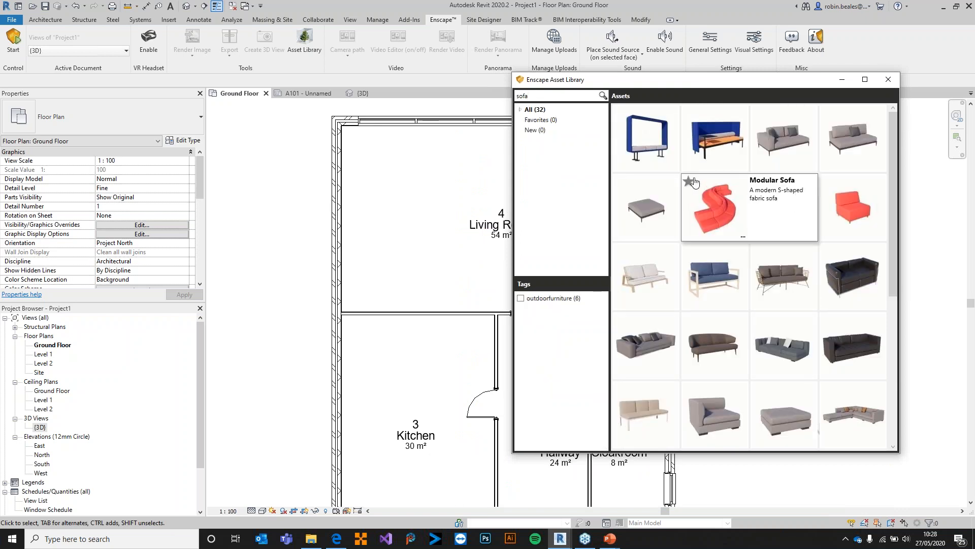
Step: Place the Modular Outdoor Sofa in the Living Room, rotated 90° to run along the left-hand external wall, and end the placement
{"action": "left_click", "coordinate": [778, 145]}
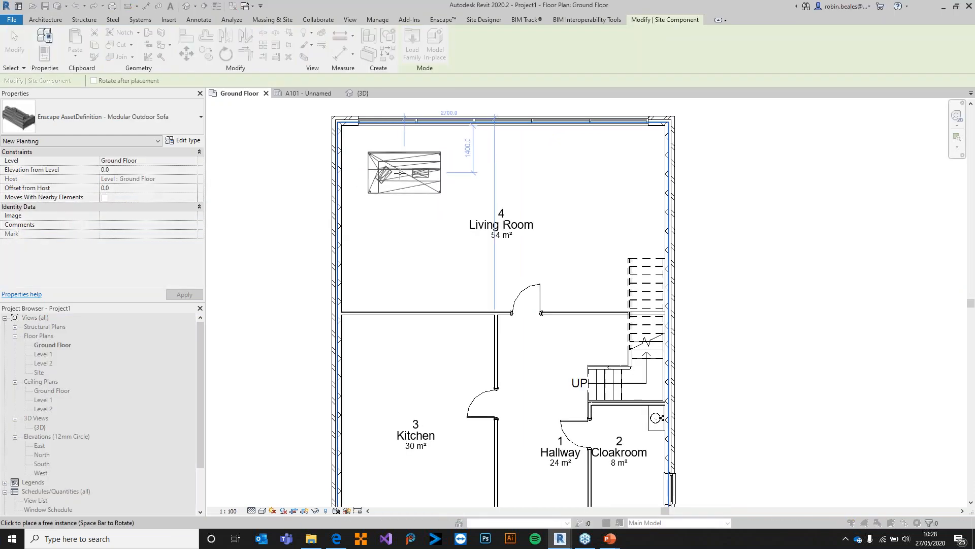
{"action": "key", "text": "space"}
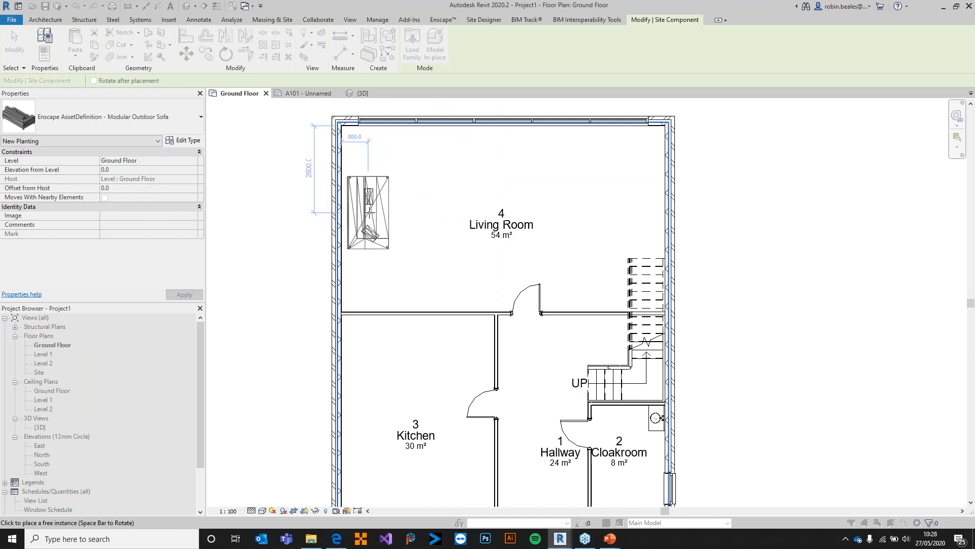
{"action": "left_click", "coordinate": [369, 212]}
{"action": "right_click", "coordinate": [460, 175]}
{"action": "left_click", "coordinate": [485, 178]}
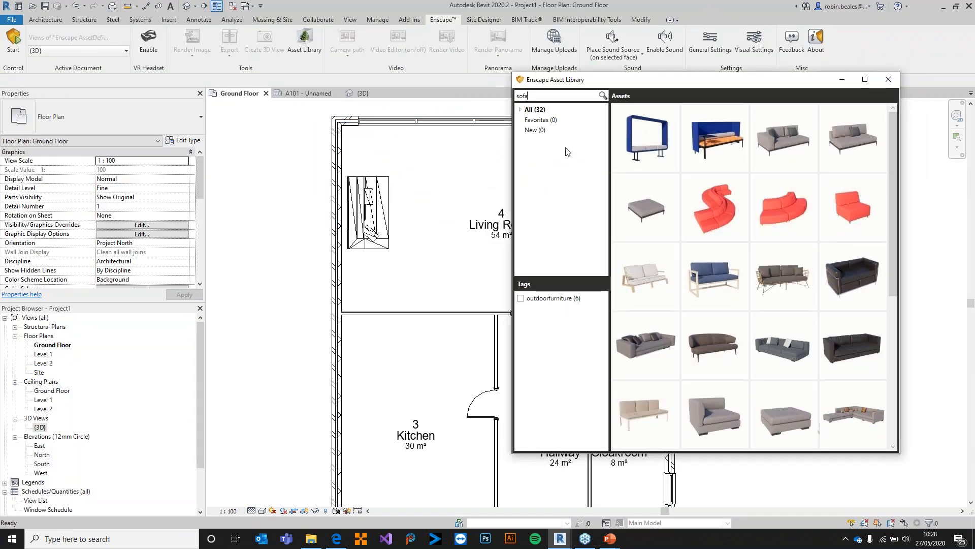
Step: Search the Enscape Asset Library for "lamp" in place of the sofa search
{"action": "left_click_drag", "start_coordinate": [540, 96], "coordinate": [492, 90]}
{"action": "type", "text": "l"}
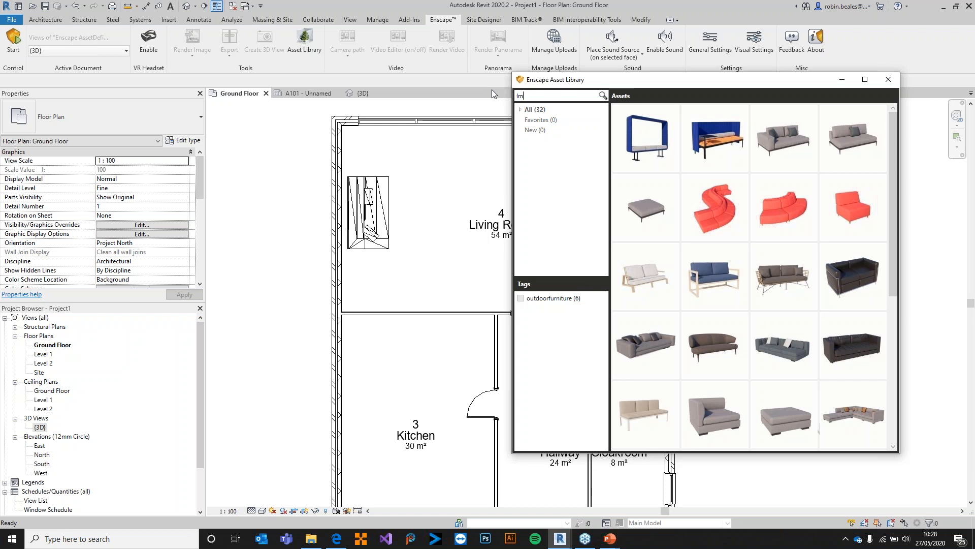
{"action": "type", "text": "amp"}
{"action": "key", "text": "Return"}
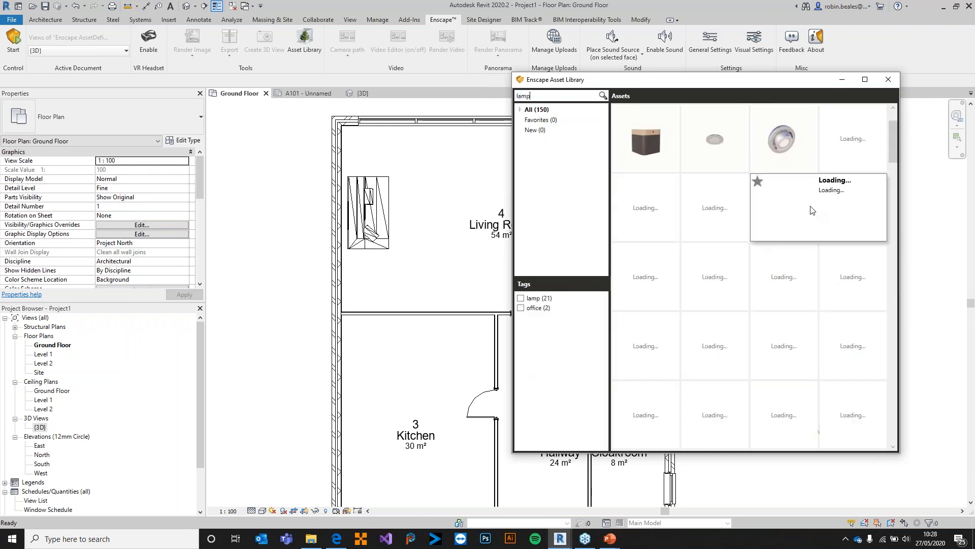
Step: Place the Floor Lamp 04 asset in the Living Room, just above the sofa near the upper-left corner, and end the placement
{"action": "scroll", "coordinate": [862, 290], "scroll_direction": "down", "scroll_amount": 2}
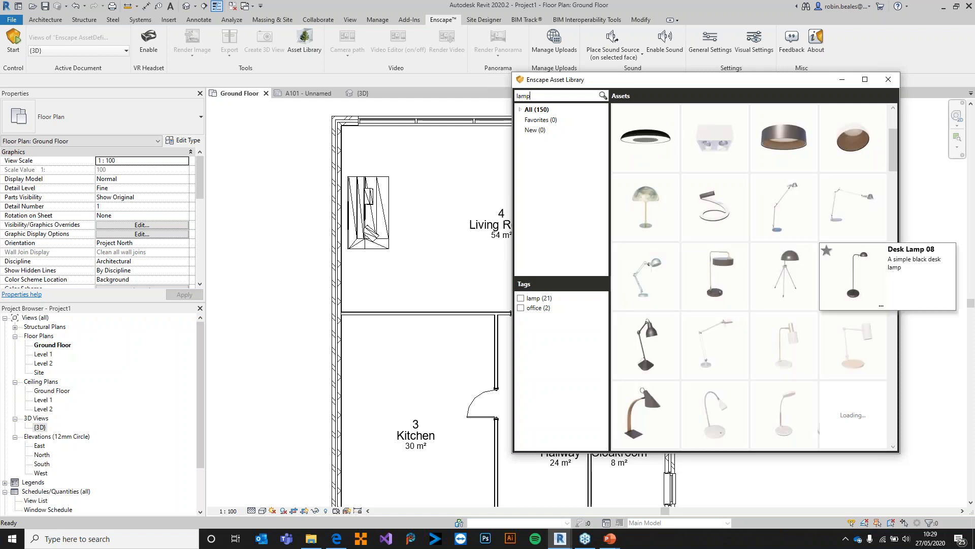
{"action": "scroll", "coordinate": [864, 304], "scroll_direction": "down", "scroll_amount": 3}
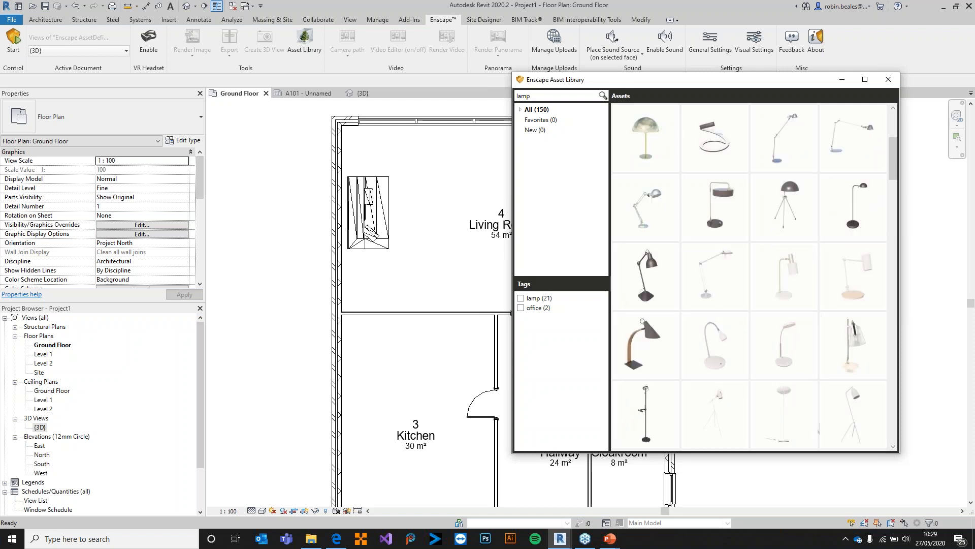
{"action": "left_click", "coordinate": [854, 354]}
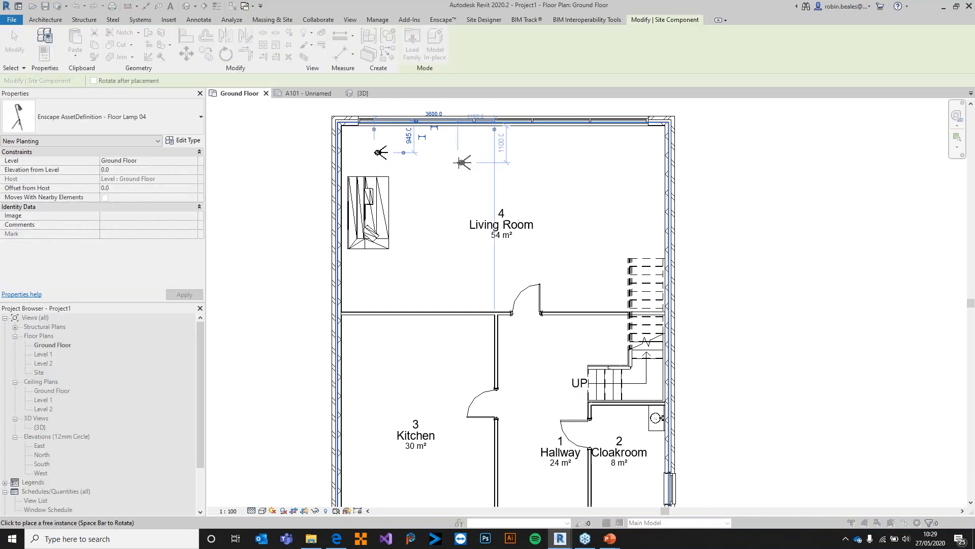
{"action": "key", "text": "Escape"}
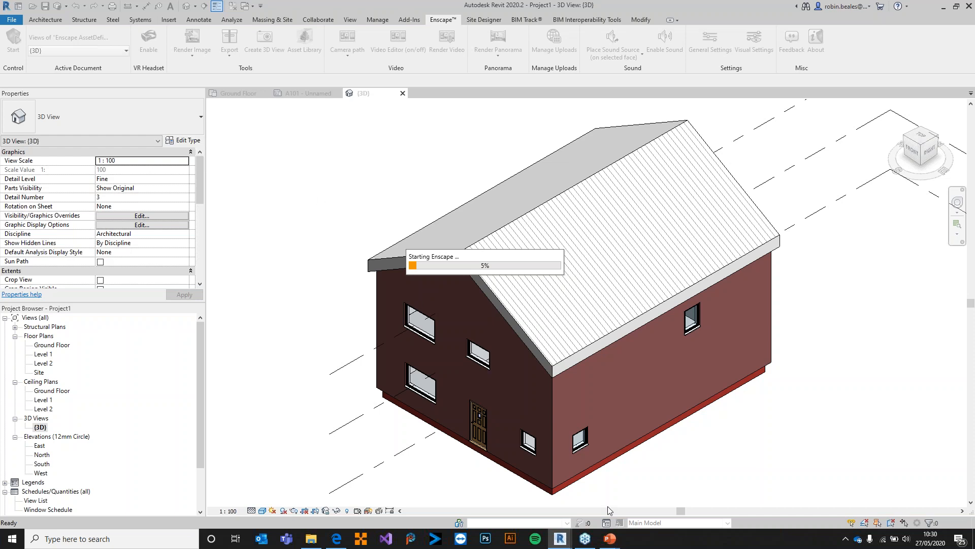
Step: Switch to the Enscape window to show the live rendering of the {3D} view
{"action": "mouse_move", "coordinate": [560, 538]}
{"action": "left_click", "coordinate": [936, 417]}
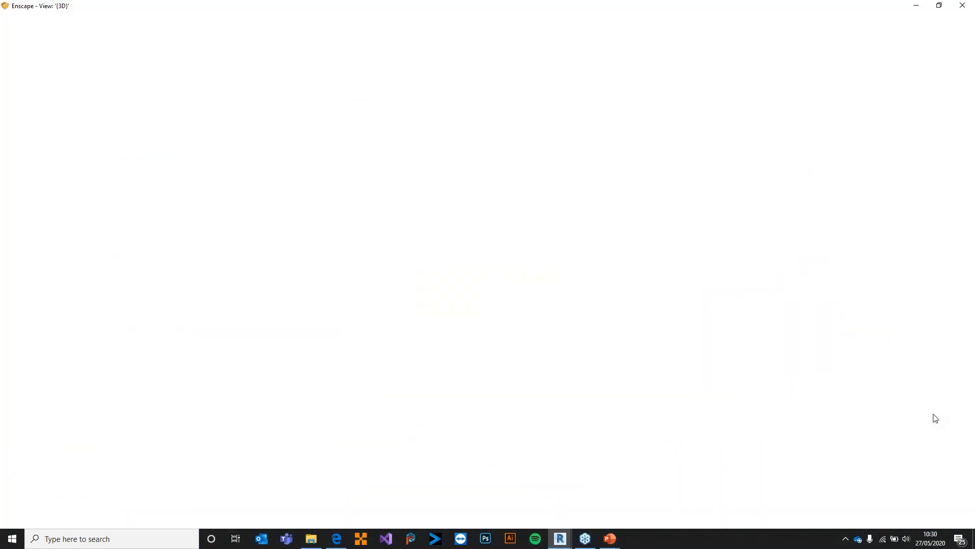